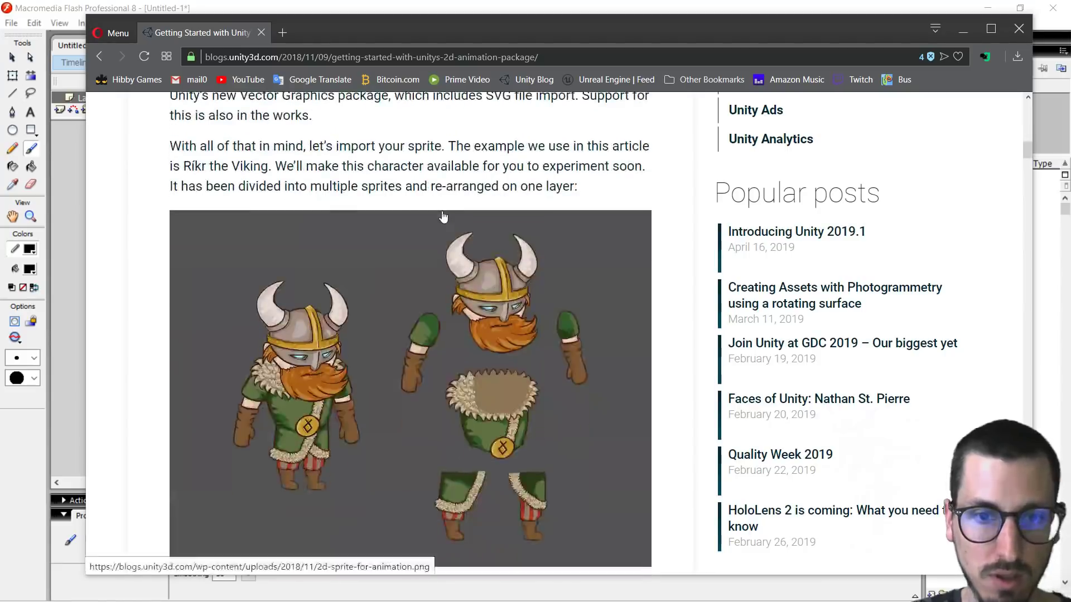
Step: Look through the Unity 2D animation article for the split character sprite, skeleton rigging and mesh generation sections
{"action": "scroll", "coordinate": [379, 337], "scroll_direction": "up", "scroll_amount": 1}
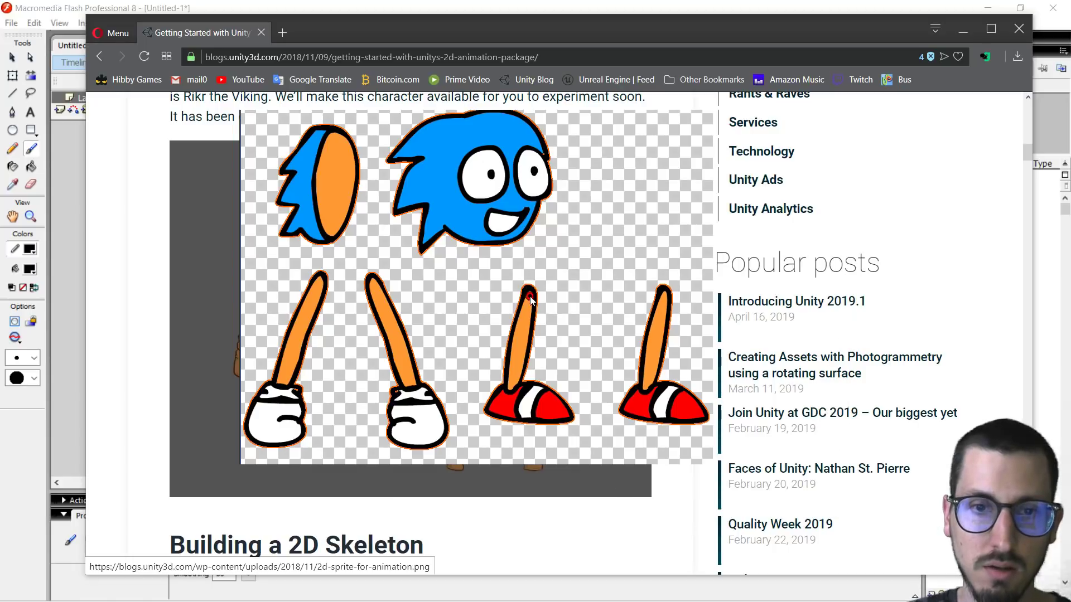
{"action": "scroll", "coordinate": [505, 301], "scroll_direction": "down", "scroll_amount": 10}
{"action": "scroll", "coordinate": [323, 213], "scroll_direction": "down", "scroll_amount": 15}
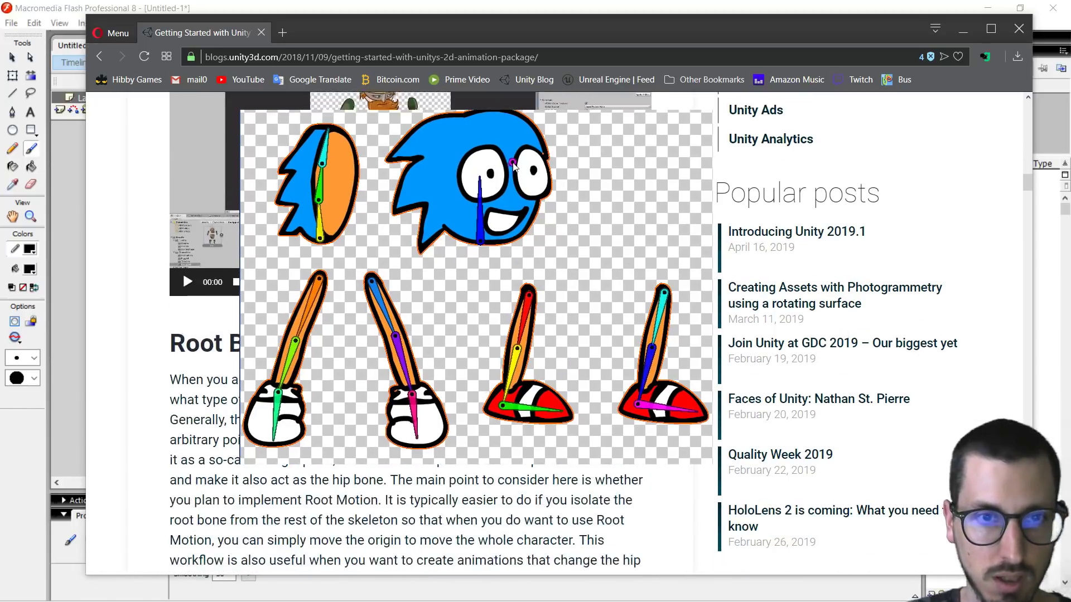
{"action": "scroll", "coordinate": [396, 332], "scroll_direction": "down", "scroll_amount": 13}
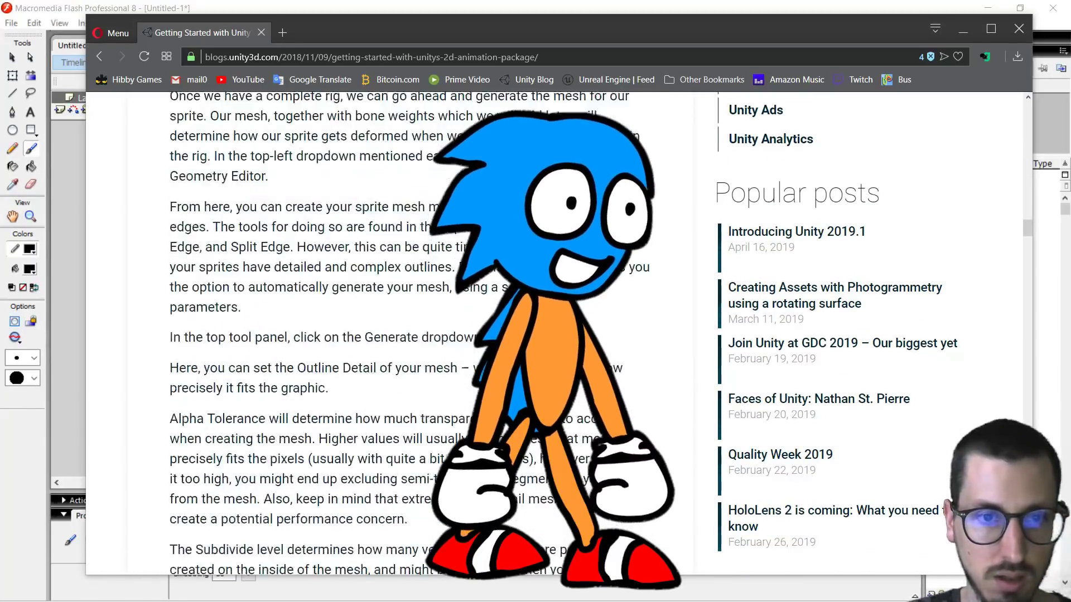
{"action": "scroll", "coordinate": [396, 333], "scroll_direction": "up", "scroll_amount": 4}
{"action": "scroll", "coordinate": [396, 333], "scroll_direction": "up", "scroll_amount": 10}
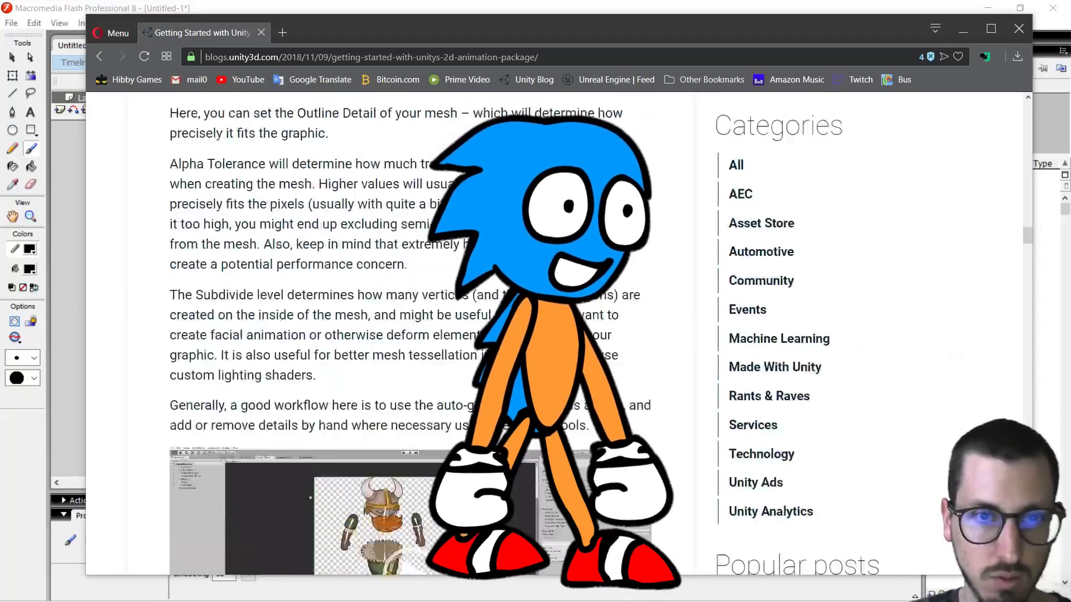
{"action": "scroll", "coordinate": [396, 332], "scroll_direction": "up", "scroll_amount": 10}
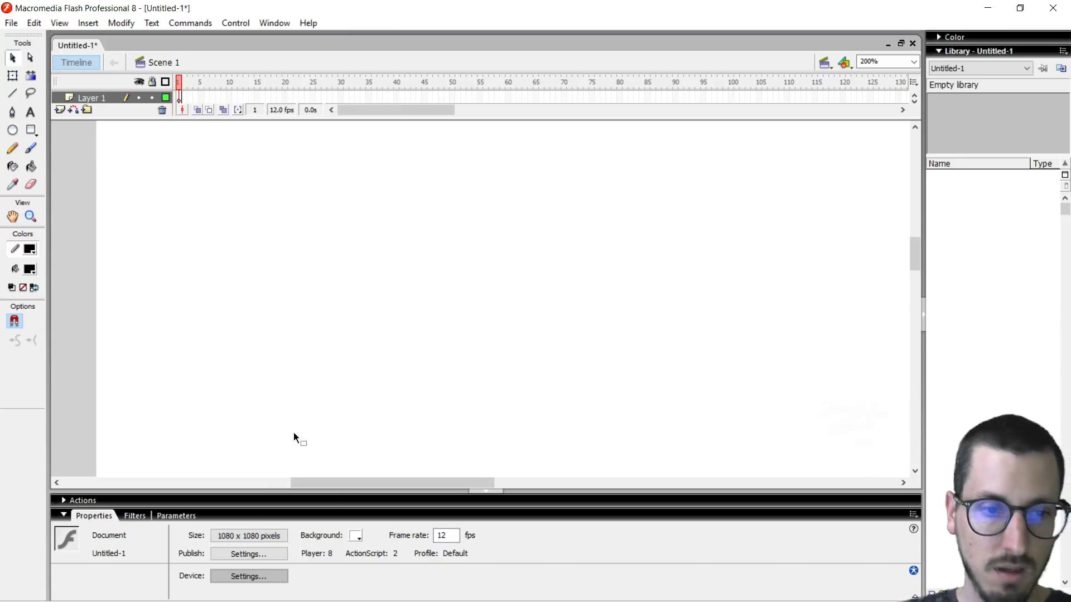
Step: Check the stage dimensions in the document properties of the untitled Flash document
{"action": "left_click", "coordinate": [250, 536]}
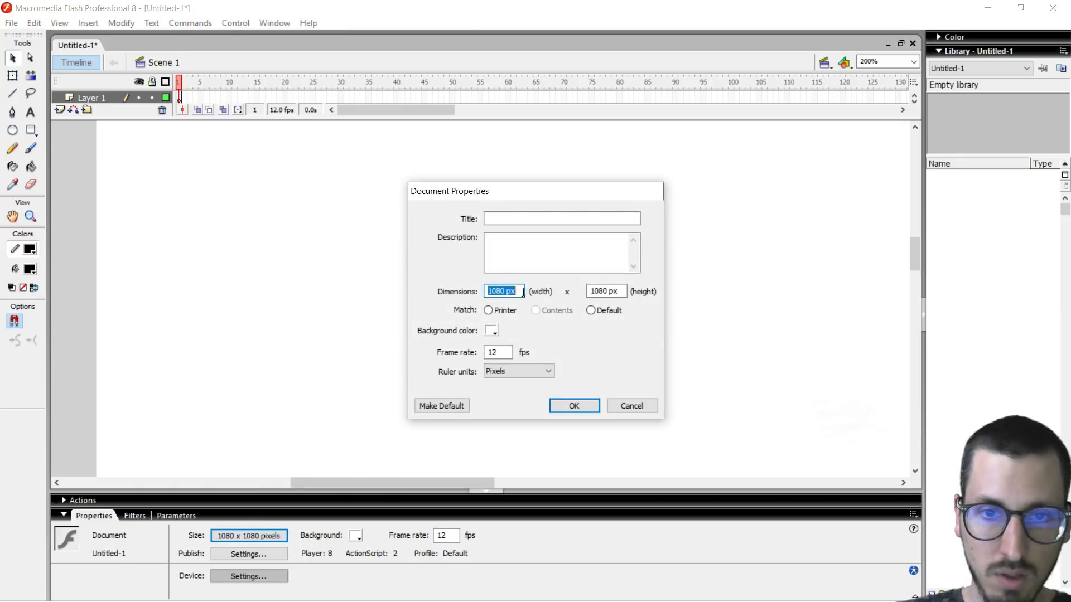
{"action": "left_click", "coordinate": [577, 406]}
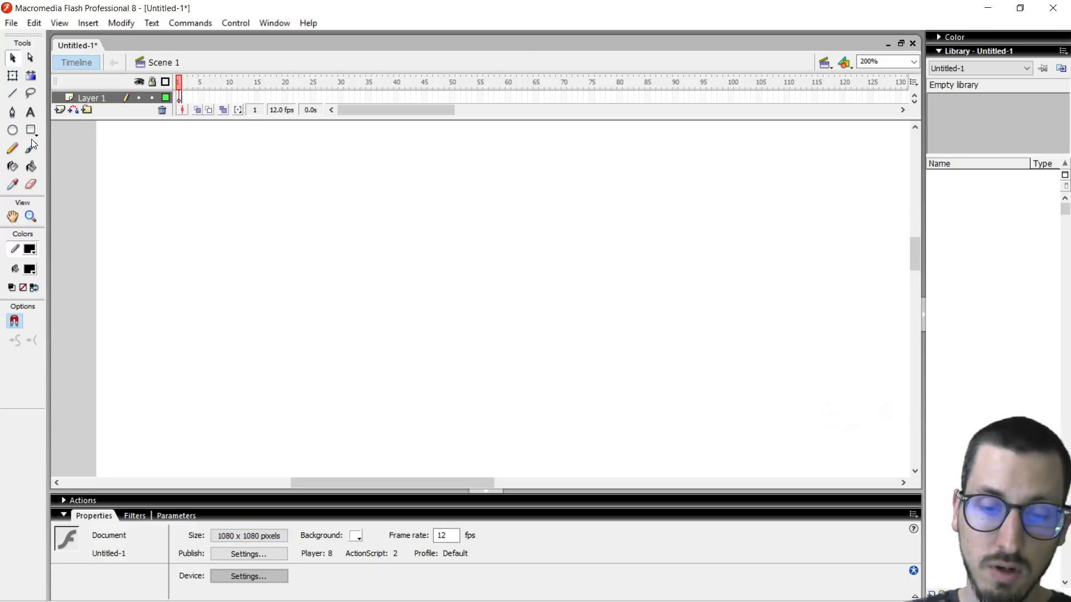
Step: Brush a rough black sketch of the character's round head with spiky hair, two eyes and a smiling mouth
{"action": "key", "text": "b"}
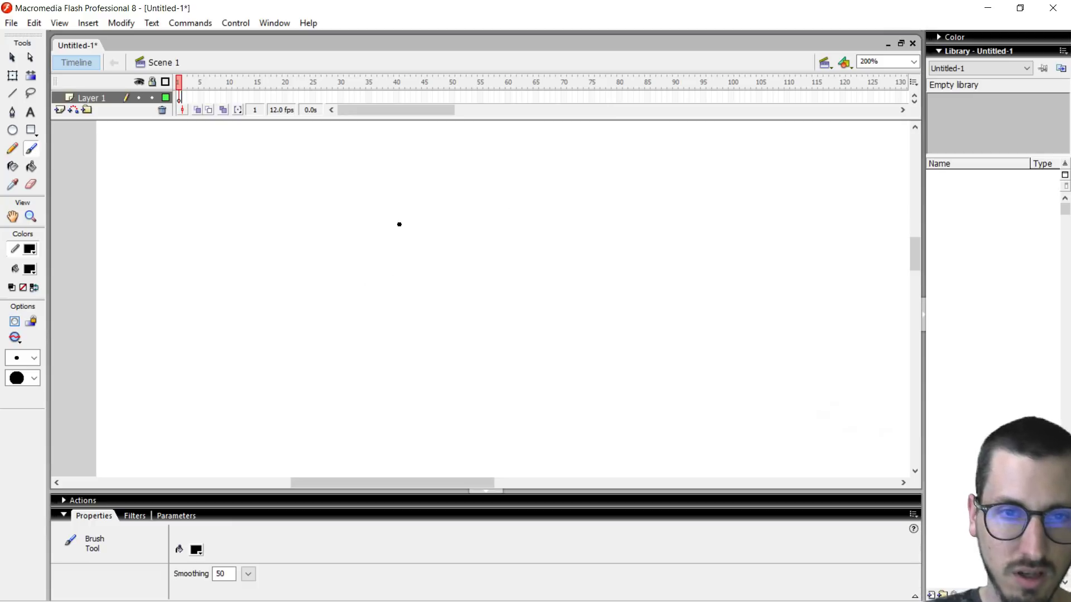
{"action": "mouse_move", "coordinate": [476, 202]}
{"action": "left_mouse_down"}
{"action": "mouse_move", "coordinate": [436, 211]}
{"action": "mouse_move", "coordinate": [449, 337]}
{"action": "mouse_move", "coordinate": [463, 192]}
{"action": "mouse_move", "coordinate": [396, 212]}
{"action": "mouse_move", "coordinate": [413, 228]}
{"action": "mouse_move", "coordinate": [390, 269]}
{"action": "mouse_move", "coordinate": [409, 286]}
{"action": "left_mouse_up"}
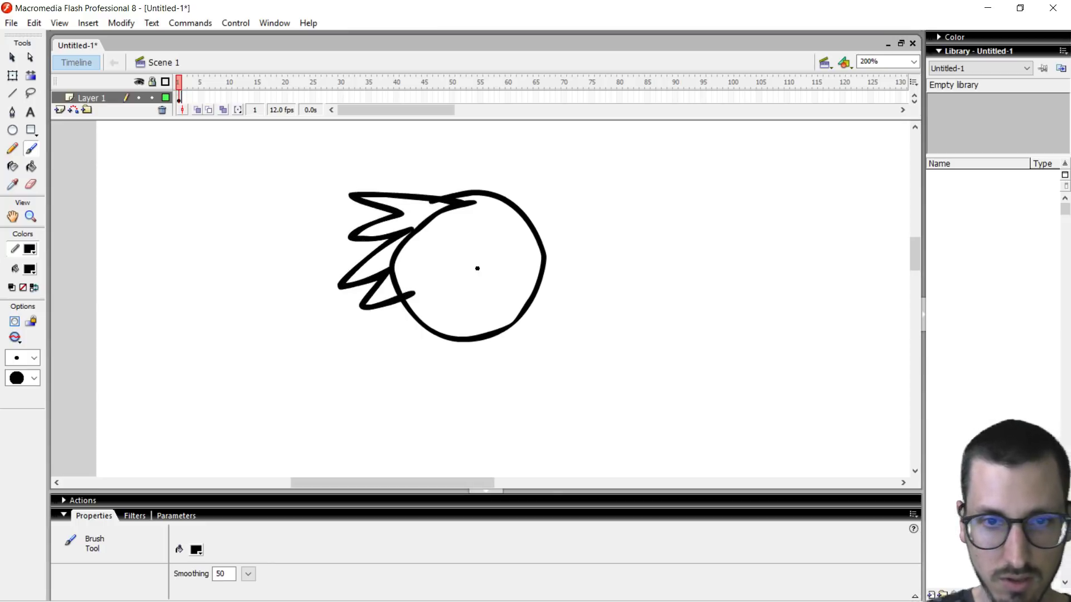
{"action": "left_click_drag", "start_coordinate": [448, 244], "coordinate": [444, 262]}
{"action": "mouse_move", "coordinate": [505, 239]}
{"action": "left_mouse_down"}
{"action": "mouse_move", "coordinate": [537, 262]}
{"action": "mouse_move", "coordinate": [516, 248]}
{"action": "left_mouse_up"}
{"action": "left_click", "coordinate": [471, 271]}
{"action": "left_click_drag", "start_coordinate": [479, 313], "coordinate": [527, 293]}
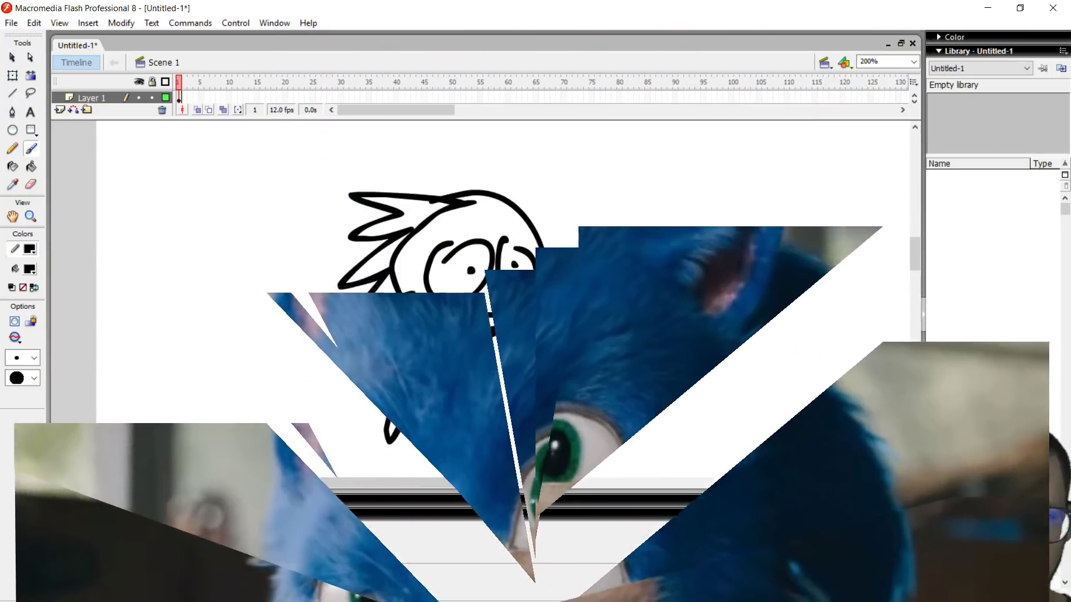
Step: Sketch the character's oval body, two arms, two legs and shoes below the head
{"action": "mouse_move", "coordinate": [479, 333]}
{"action": "left_mouse_down"}
{"action": "mouse_move", "coordinate": [550, 406]}
{"action": "mouse_move", "coordinate": [479, 356]}
{"action": "left_mouse_up"}
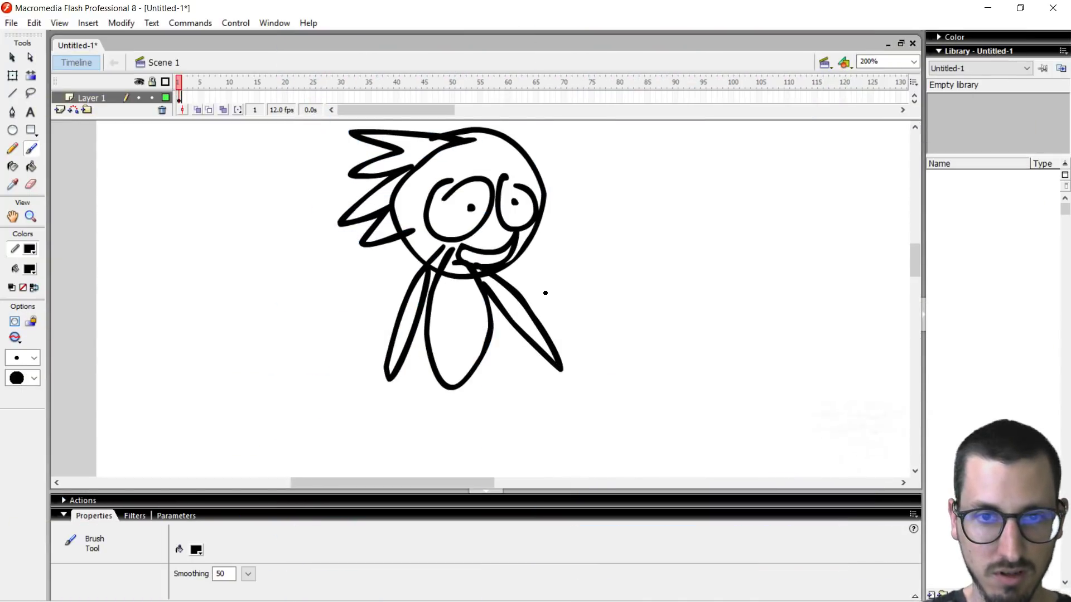
{"action": "scroll", "coordinate": [544, 293], "scroll_direction": "down", "scroll_amount": 3}
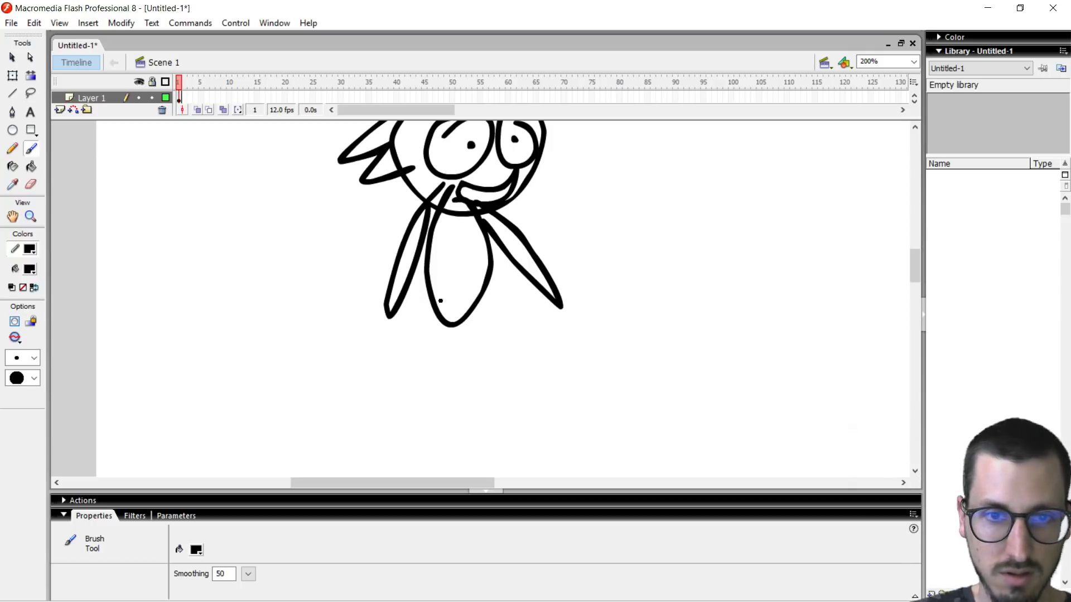
{"action": "mouse_move", "coordinate": [438, 313]}
{"action": "left_mouse_down"}
{"action": "mouse_move", "coordinate": [431, 395]}
{"action": "mouse_move", "coordinate": [447, 326]}
{"action": "mouse_move", "coordinate": [483, 393]}
{"action": "mouse_move", "coordinate": [457, 290]}
{"action": "left_mouse_up"}
{"action": "mouse_move", "coordinate": [434, 398]}
{"action": "left_mouse_down"}
{"action": "mouse_move", "coordinate": [380, 425]}
{"action": "mouse_move", "coordinate": [454, 410]}
{"action": "mouse_move", "coordinate": [433, 393]}
{"action": "mouse_move", "coordinate": [509, 379]}
{"action": "mouse_move", "coordinate": [475, 404]}
{"action": "left_mouse_up"}
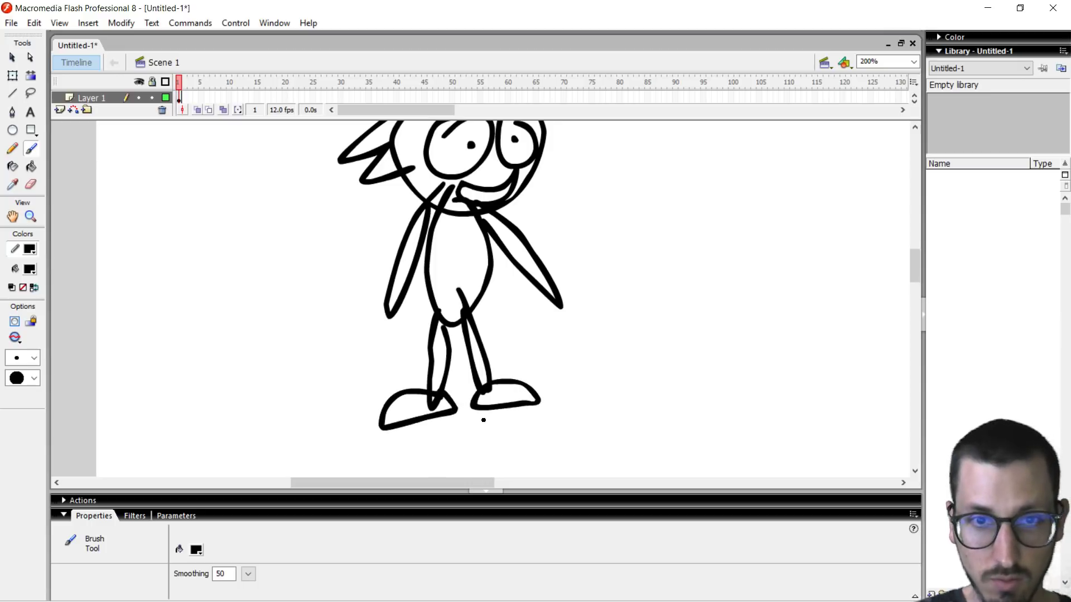
Step: Collapse the properties area and insert a blank keyframe at frame 2 of Layer 1, with the sketch onion-skinned underneath
{"action": "left_click", "coordinate": [284, 517]}
{"action": "left_click_drag", "start_coordinate": [917, 306], "coordinate": [918, 295]}
{"action": "left_click", "coordinate": [185, 96]}
{"action": "key", "text": "F7"}
{"action": "scroll", "coordinate": [438, 357], "scroll_direction": "up", "scroll_amount": 3}
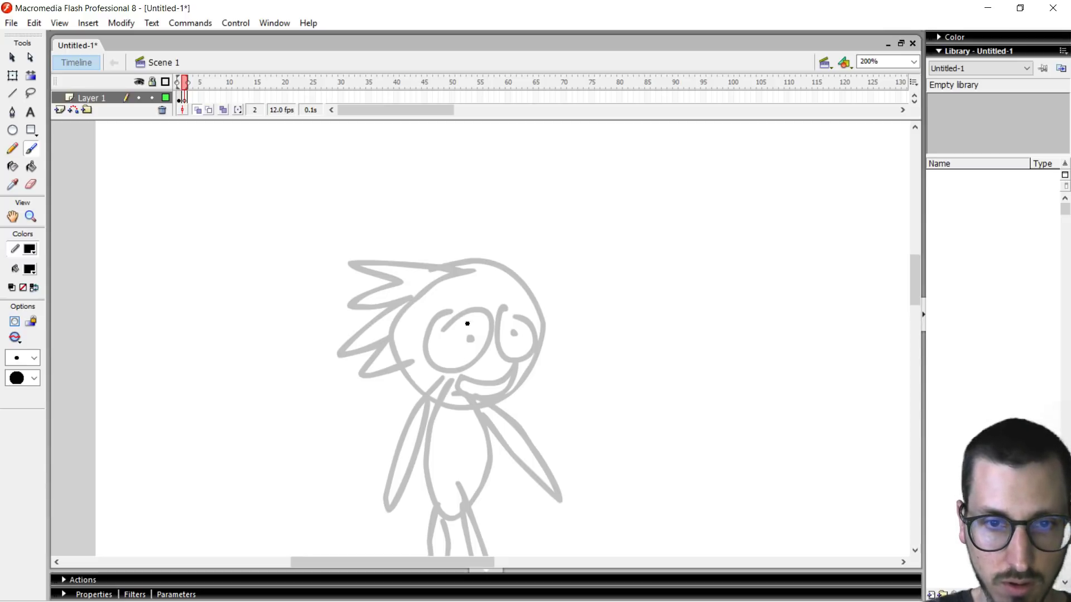
Step: Ink clean eyes with dot pupils and an open smiling mouth over the faded sketch
{"action": "left_click_drag", "start_coordinate": [481, 314], "coordinate": [430, 335]}
{"action": "key", "text": "ctrl+z"}
{"action": "mouse_move", "coordinate": [474, 305]}
{"action": "left_mouse_down"}
{"action": "mouse_move", "coordinate": [446, 365]}
{"action": "mouse_move", "coordinate": [472, 306]}
{"action": "mouse_move", "coordinate": [501, 303]}
{"action": "mouse_move", "coordinate": [501, 362]}
{"action": "mouse_move", "coordinate": [536, 333]}
{"action": "mouse_move", "coordinate": [505, 304]}
{"action": "left_mouse_up"}
{"action": "left_click", "coordinate": [468, 335]}
{"action": "key", "text": "ctrl+z"}
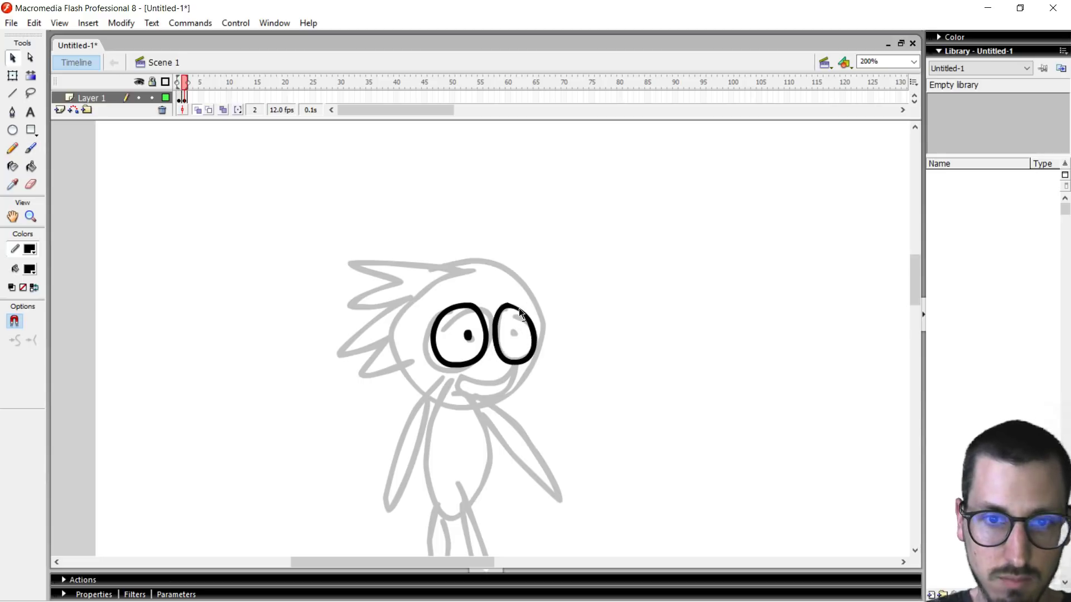
{"action": "left_click", "coordinate": [515, 332]}
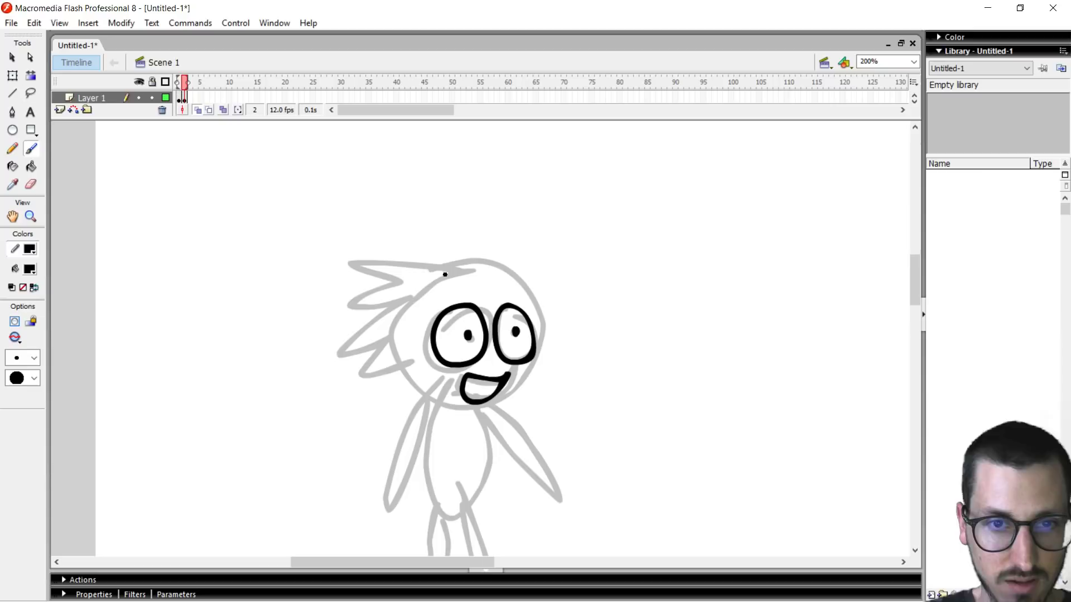
Step: Ink the head outline around the face, with three hair spikes at the back
{"action": "mouse_move", "coordinate": [440, 270]}
{"action": "left_mouse_down"}
{"action": "mouse_move", "coordinate": [367, 363]}
{"action": "mouse_move", "coordinate": [408, 409]}
{"action": "left_mouse_up"}
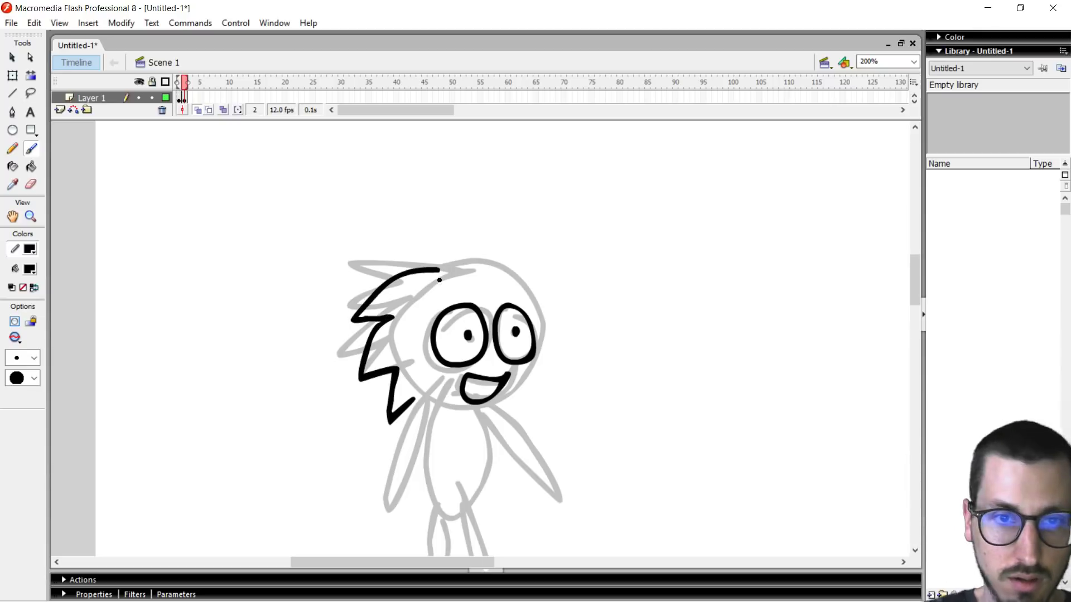
{"action": "mouse_move", "coordinate": [441, 270]}
{"action": "left_mouse_down"}
{"action": "mouse_move", "coordinate": [521, 296]}
{"action": "mouse_move", "coordinate": [533, 319]}
{"action": "left_mouse_up"}
{"action": "mouse_move", "coordinate": [415, 398]}
{"action": "left_mouse_down"}
{"action": "mouse_move", "coordinate": [462, 416]}
{"action": "mouse_move", "coordinate": [497, 408]}
{"action": "mouse_move", "coordinate": [524, 365]}
{"action": "left_mouse_up"}
{"action": "key", "text": "v"}
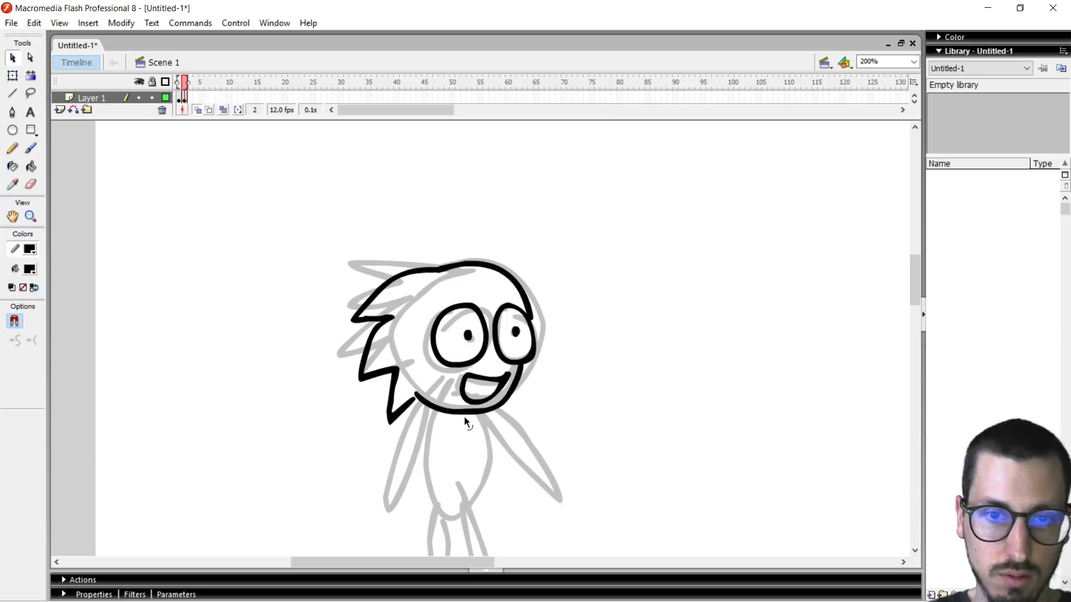
{"action": "key", "text": "b"}
Step: Select the whole inked head and move it onto the empty stage area beside the sketch
{"action": "key", "text": "v"}
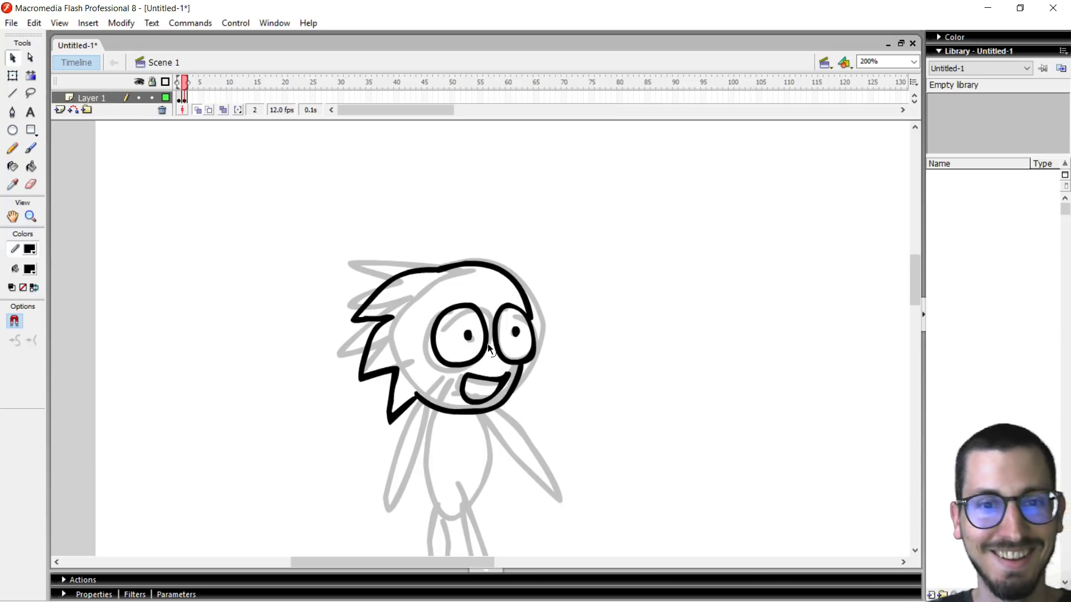
{"action": "mouse_move", "coordinate": [577, 198]}
{"action": "left_mouse_down"}
{"action": "mouse_move", "coordinate": [313, 530]}
{"action": "mouse_move", "coordinate": [303, 482]}
{"action": "left_mouse_up"}
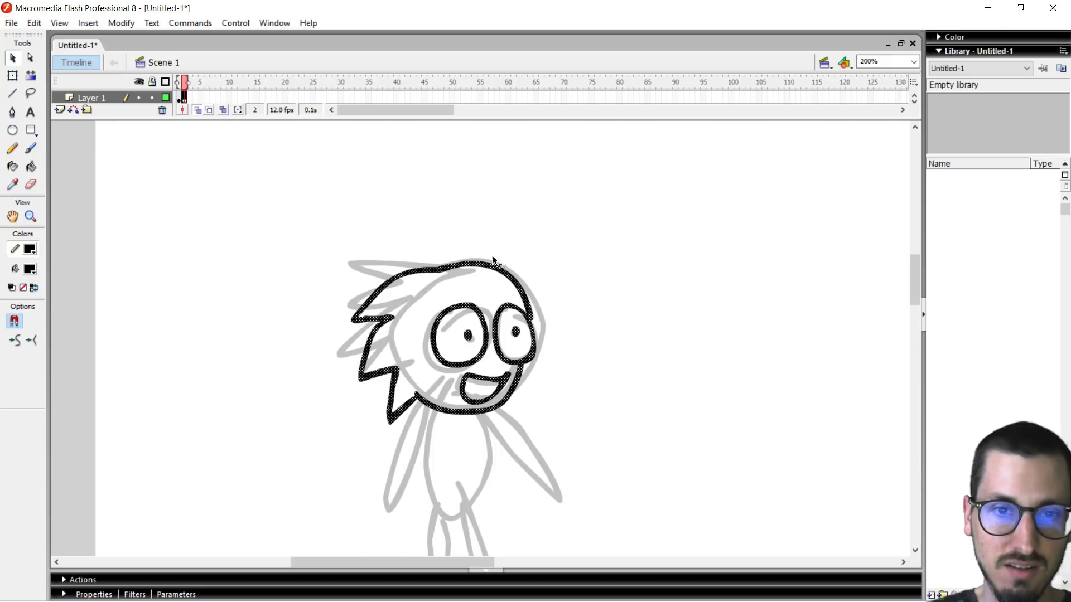
{"action": "left_click_drag", "start_coordinate": [470, 307], "coordinate": [752, 186]}
{"action": "left_click", "coordinate": [566, 227]}
Step: Ink the torso with a spiky back and oval belly over the sketch, and place it below the moved head
{"action": "scroll", "coordinate": [429, 282], "scroll_direction": "down", "scroll_amount": 3}
{"action": "key", "text": "b"}
{"action": "mouse_move", "coordinate": [441, 269]}
{"action": "left_mouse_down"}
{"action": "mouse_move", "coordinate": [409, 368]}
{"action": "mouse_move", "coordinate": [427, 386]}
{"action": "left_mouse_up"}
{"action": "mouse_move", "coordinate": [436, 269]}
{"action": "left_mouse_down"}
{"action": "mouse_move", "coordinate": [485, 286]}
{"action": "mouse_move", "coordinate": [428, 387]}
{"action": "mouse_move", "coordinate": [452, 396]}
{"action": "left_mouse_up"}
{"action": "key", "text": "v"}
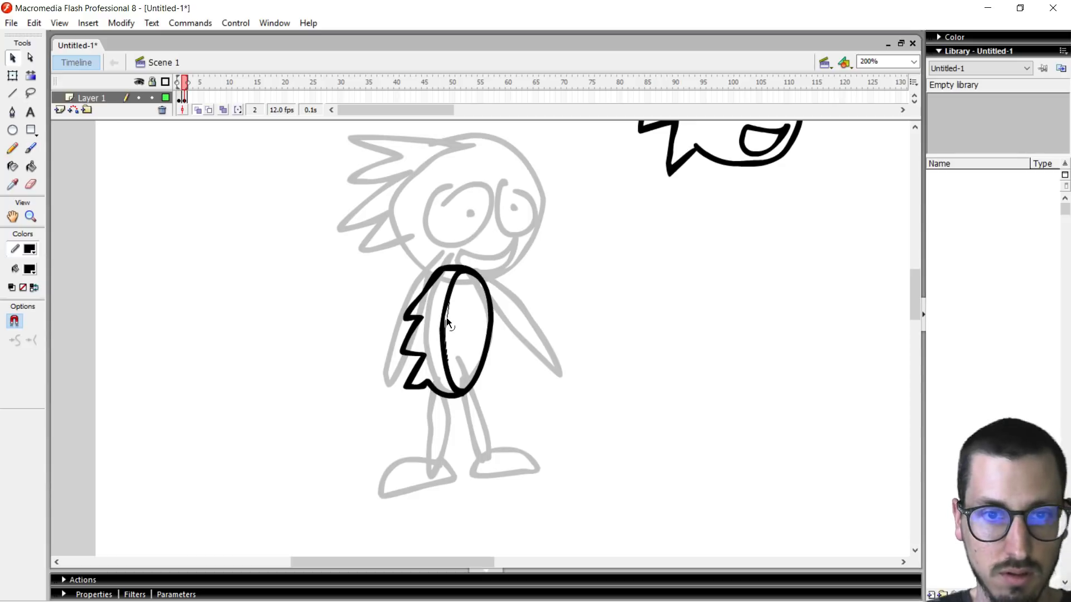
{"action": "mouse_move", "coordinate": [461, 275]}
{"action": "left_mouse_down"}
{"action": "mouse_move", "coordinate": [873, 208]}
{"action": "mouse_move", "coordinate": [741, 239]}
{"action": "mouse_move", "coordinate": [759, 237]}
{"action": "left_mouse_up"}
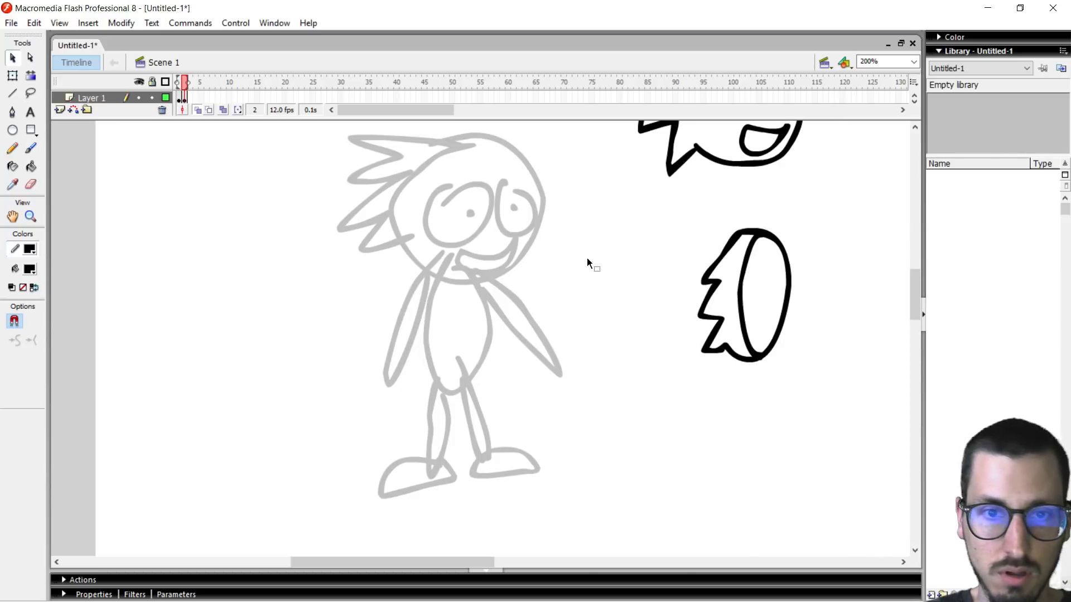
Step: Ink one thin arm with a cuffed, gloved fist over the sketched arm
{"action": "key", "text": "b"}
{"action": "mouse_move", "coordinate": [431, 267]}
{"action": "left_mouse_down"}
{"action": "mouse_move", "coordinate": [379, 390]}
{"action": "mouse_move", "coordinate": [435, 267]}
{"action": "left_mouse_up"}
{"action": "mouse_move", "coordinate": [367, 393]}
{"action": "left_mouse_down"}
{"action": "mouse_move", "coordinate": [412, 407]}
{"action": "mouse_move", "coordinate": [362, 400]}
{"action": "mouse_move", "coordinate": [349, 440]}
{"action": "mouse_move", "coordinate": [413, 413]}
{"action": "left_mouse_up"}
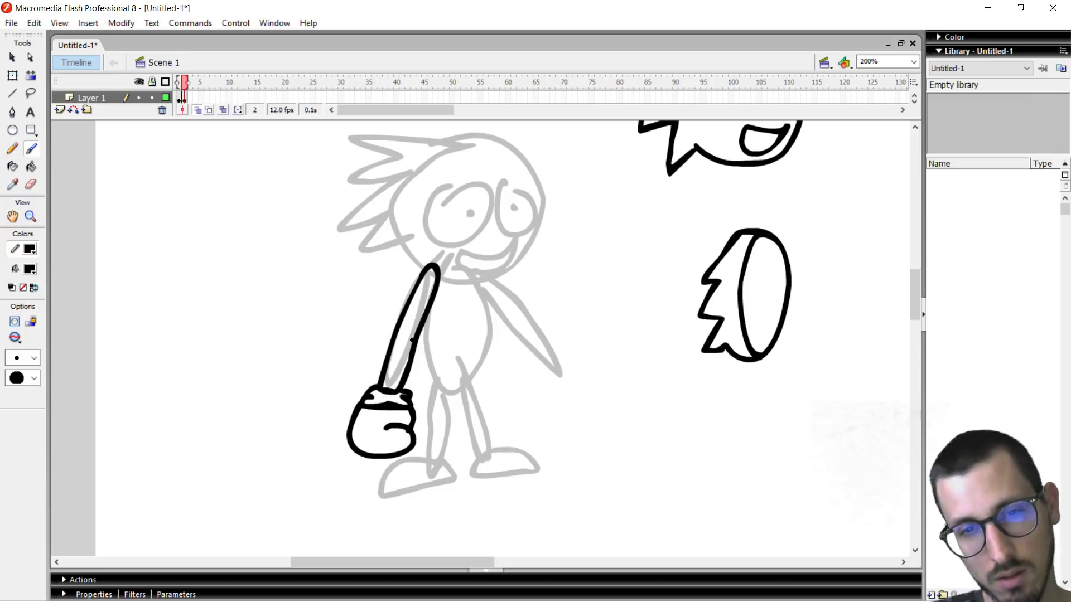
{"action": "key", "text": "v"}
Step: Duplicate the inked arm, flip the copy horizontally and place it to the right of the torso
{"action": "left_click", "coordinate": [422, 329]}
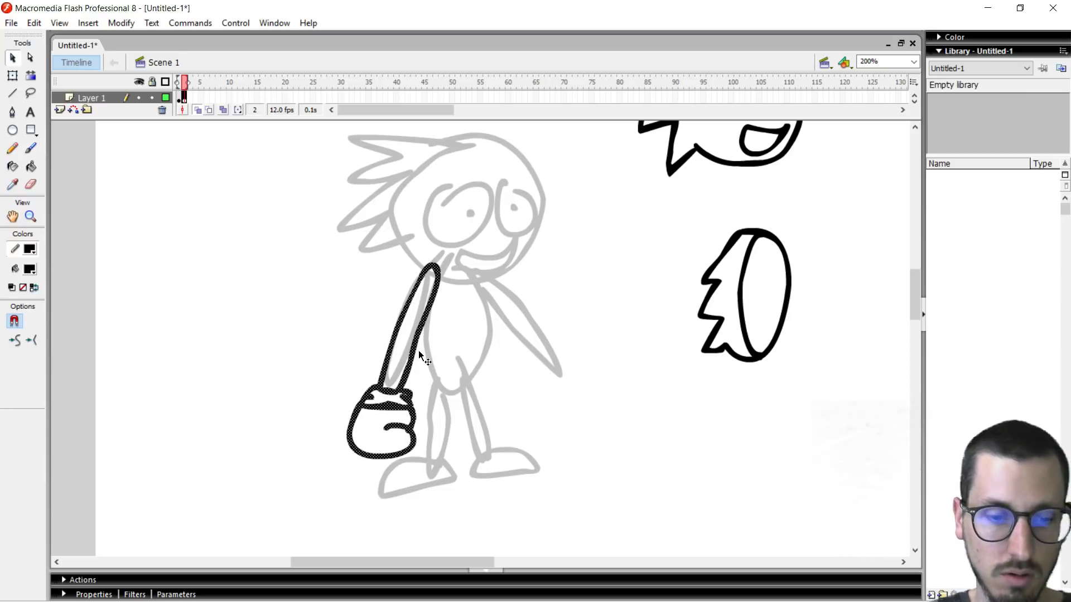
{"action": "key", "text": "ctrl+c"}
{"action": "key", "text": "ctrl+v"}
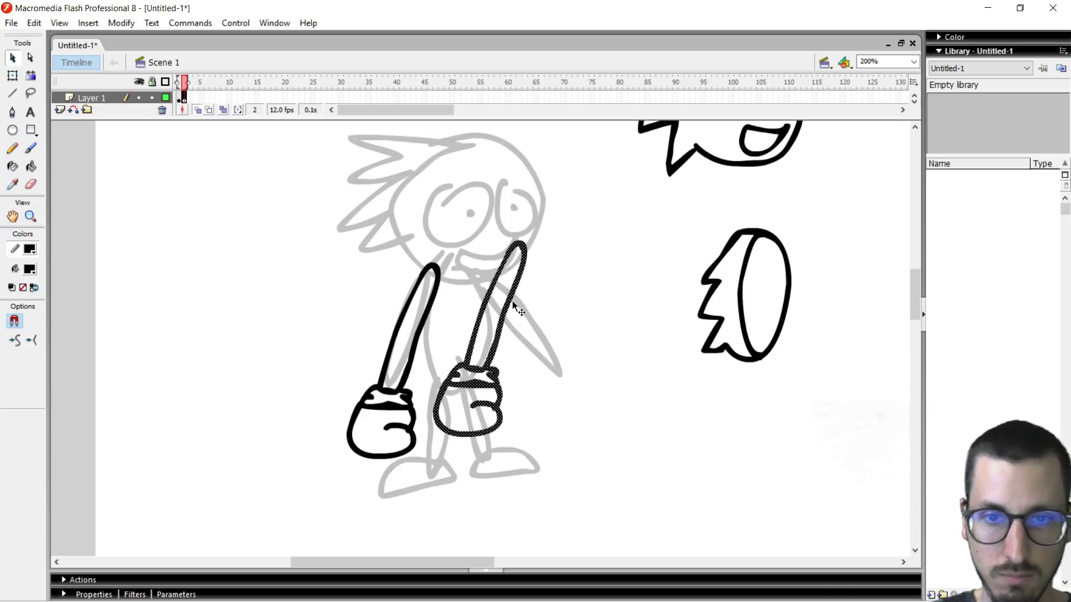
{"action": "left_click", "coordinate": [121, 23]}
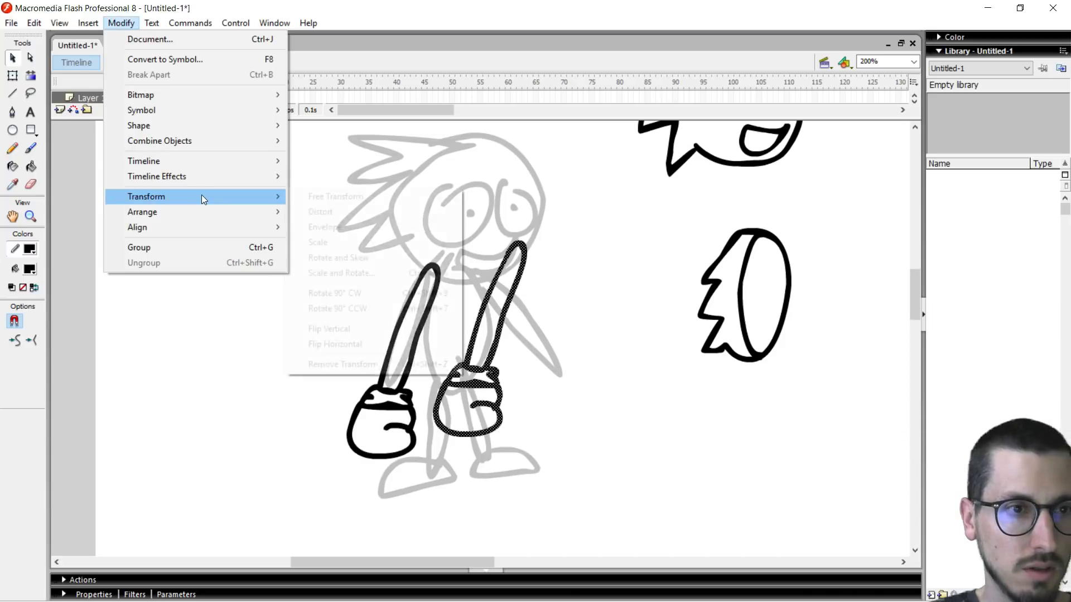
{"action": "mouse_move", "coordinate": [202, 195]}
{"action": "left_click", "coordinate": [383, 341]}
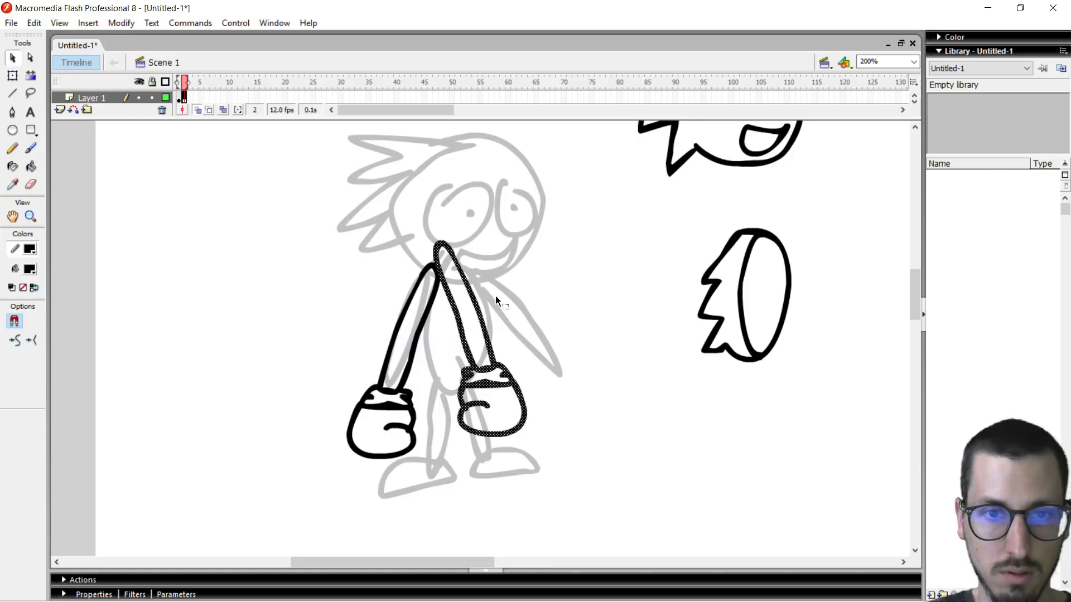
{"action": "mouse_move", "coordinate": [459, 270]}
{"action": "left_mouse_down"}
{"action": "mouse_move", "coordinate": [532, 291]}
{"action": "mouse_move", "coordinate": [850, 287]}
{"action": "mouse_move", "coordinate": [844, 233]}
{"action": "left_mouse_up"}
Step: Move the original arm to the left of the torso, opposite the mirrored arm
{"action": "left_click_drag", "start_coordinate": [427, 306], "coordinate": [625, 260]}
{"action": "key", "text": "ctrl+z"}
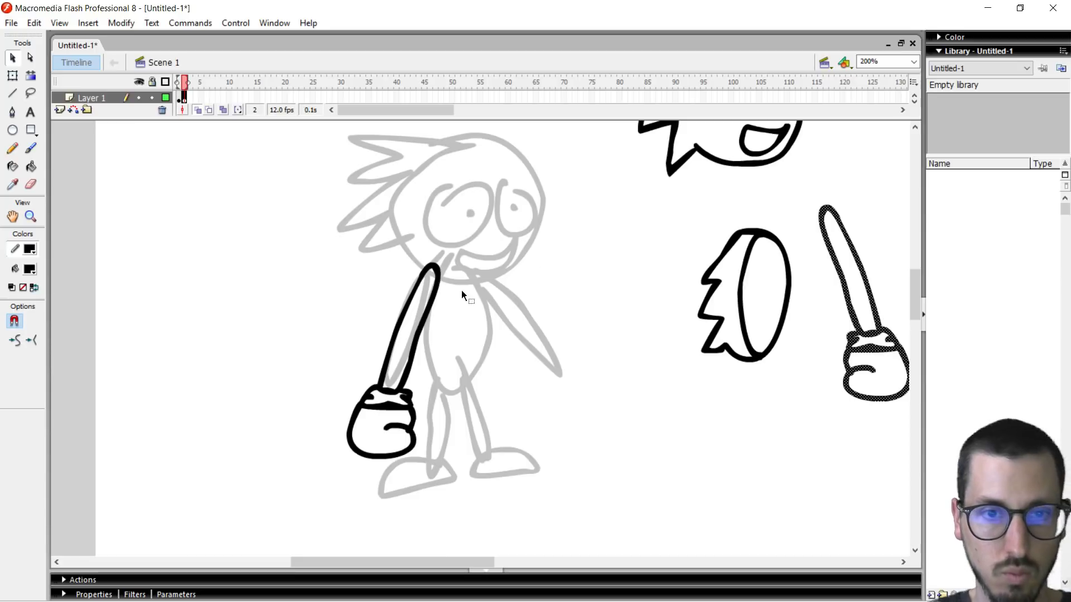
{"action": "left_click", "coordinate": [432, 306]}
{"action": "left_click_drag", "start_coordinate": [430, 307], "coordinate": [666, 256]}
{"action": "left_click", "coordinate": [693, 490]}
Step: Ink one thin leg with a striped shoe over the sketched legs
{"action": "key", "text": "b"}
{"action": "mouse_move", "coordinate": [421, 474]}
{"action": "left_mouse_down"}
{"action": "mouse_move", "coordinate": [446, 362]}
{"action": "mouse_move", "coordinate": [419, 471]}
{"action": "mouse_move", "coordinate": [434, 470]}
{"action": "mouse_move", "coordinate": [433, 505]}
{"action": "left_mouse_up"}
{"action": "left_click_drag", "start_coordinate": [466, 475], "coordinate": [451, 505]}
Step: Duplicate the inked leg and place both legs side by side below the torso
{"action": "key", "text": "v"}
{"action": "left_click", "coordinate": [450, 407]}
{"action": "key", "text": "ctrl+c"}
{"action": "key", "text": "ctrl+v"}
{"action": "left_click_drag", "start_coordinate": [481, 334], "coordinate": [789, 455]}
{"action": "left_click_drag", "start_coordinate": [444, 438], "coordinate": [684, 462]}
{"action": "left_click", "coordinate": [567, 449]}
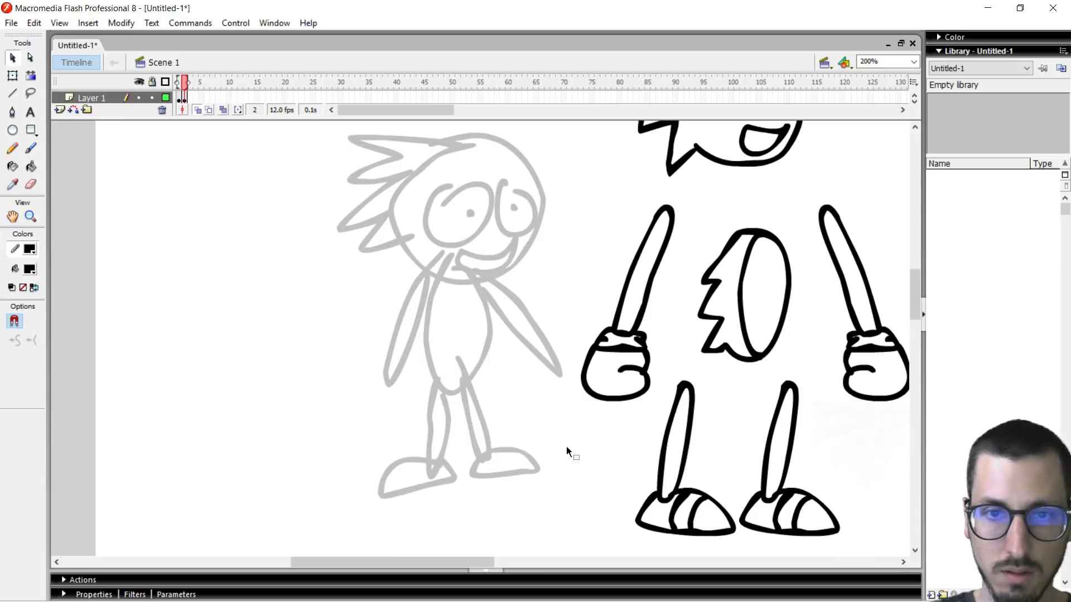
Step: Remove the rough sketch's frame 1 from Layer 1 so only the inked body parts are left
{"action": "key", "text": "ctrl+1"}
{"action": "scroll", "coordinate": [393, 339], "scroll_direction": "up", "scroll_amount": 2}
{"action": "right_click", "coordinate": [179, 98]}
{"action": "left_click", "coordinate": [217, 143]}
{"action": "left_click", "coordinate": [723, 353]}
{"action": "left_click_drag", "start_coordinate": [511, 562], "coordinate": [611, 562]}
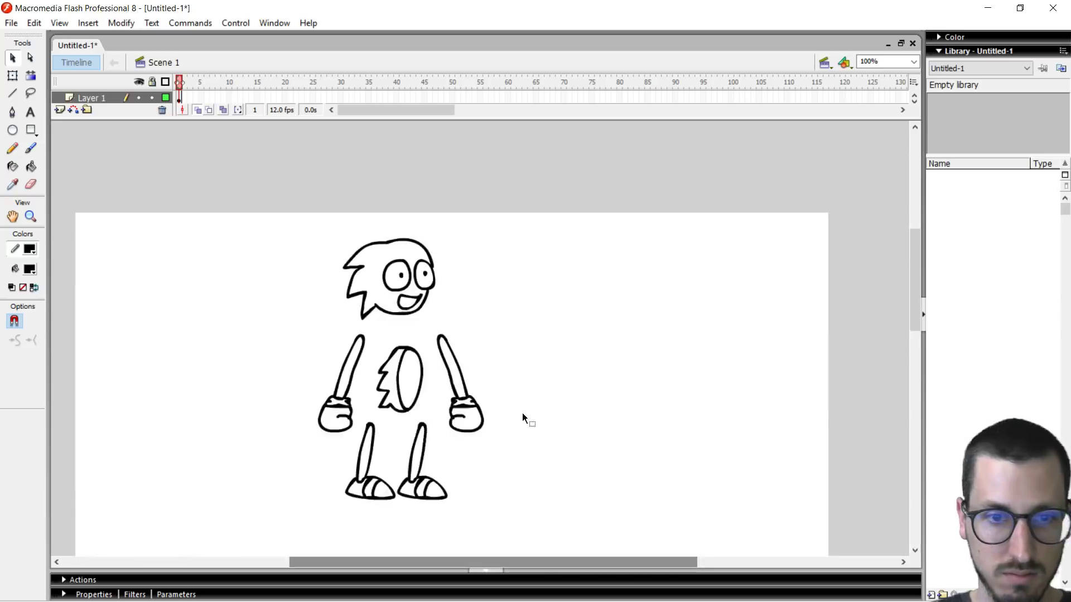
Step: Fill the head and the torso's spiky back with bright blue
{"action": "scroll", "coordinate": [392, 335], "scroll_direction": "down", "scroll_amount": 2}
{"action": "left_click", "coordinate": [30, 269]}
{"action": "left_click", "coordinate": [72, 346]}
{"action": "key", "text": "k"}
{"action": "left_click", "coordinate": [390, 315]}
{"action": "left_click", "coordinate": [390, 195]}
Step: Fill the belly, both arms and both legs with orange
{"action": "left_click", "coordinate": [30, 269]}
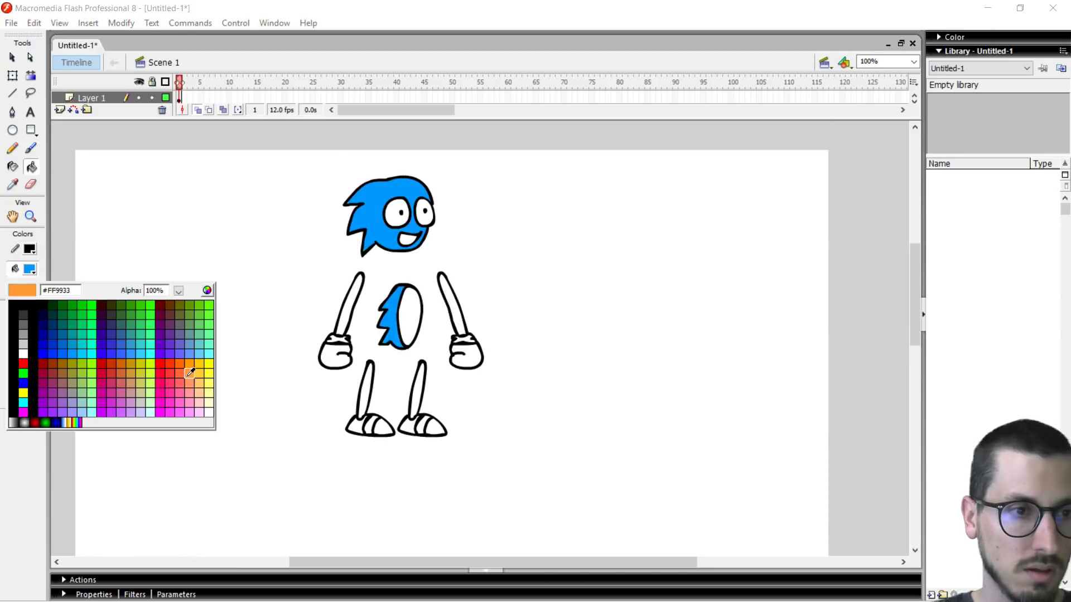
{"action": "left_click", "coordinate": [192, 365]}
{"action": "left_click", "coordinate": [348, 303]}
{"action": "left_click", "coordinate": [410, 315]}
{"action": "left_click", "coordinate": [453, 304]}
{"action": "left_click", "coordinate": [365, 390]}
{"action": "left_click", "coordinate": [417, 390]}
Step: Use a white fill for the eyes, and fill the toe and heel sections of both shoes red
{"action": "left_click", "coordinate": [30, 269]}
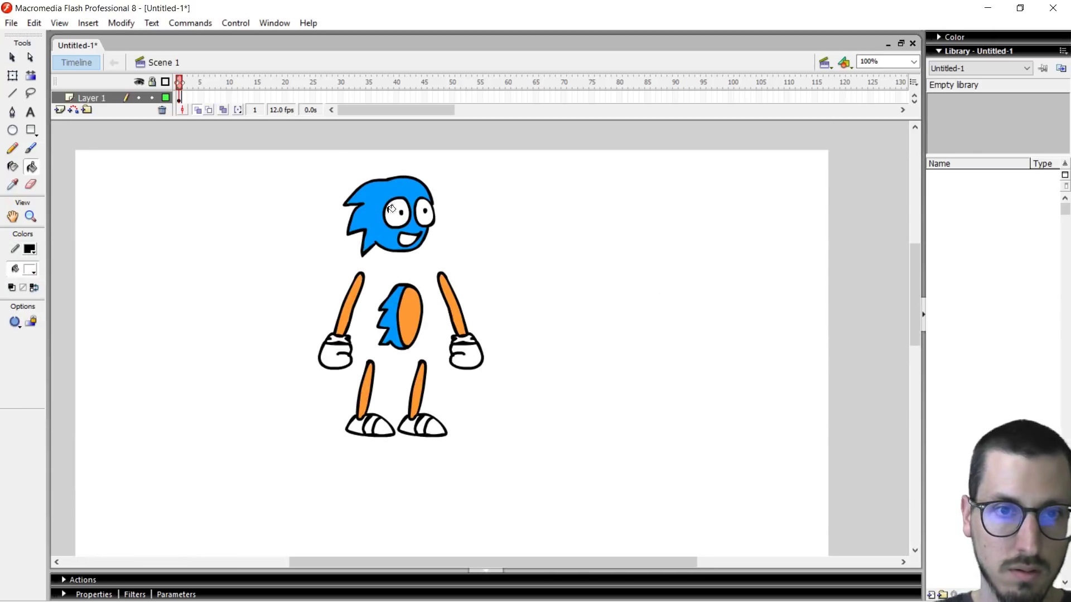
{"action": "left_click", "coordinate": [30, 269]}
{"action": "left_click", "coordinate": [185, 347]}
{"action": "left_click", "coordinate": [357, 426]}
{"action": "left_click", "coordinate": [383, 427]}
{"action": "left_click", "coordinate": [407, 426]}
{"action": "left_click", "coordinate": [436, 426]}
Step: Move the torso and the head side by side into the upper-left corner of the stage
{"action": "key", "text": "v"}
{"action": "left_click_drag", "start_coordinate": [579, 176], "coordinate": [185, 483]}
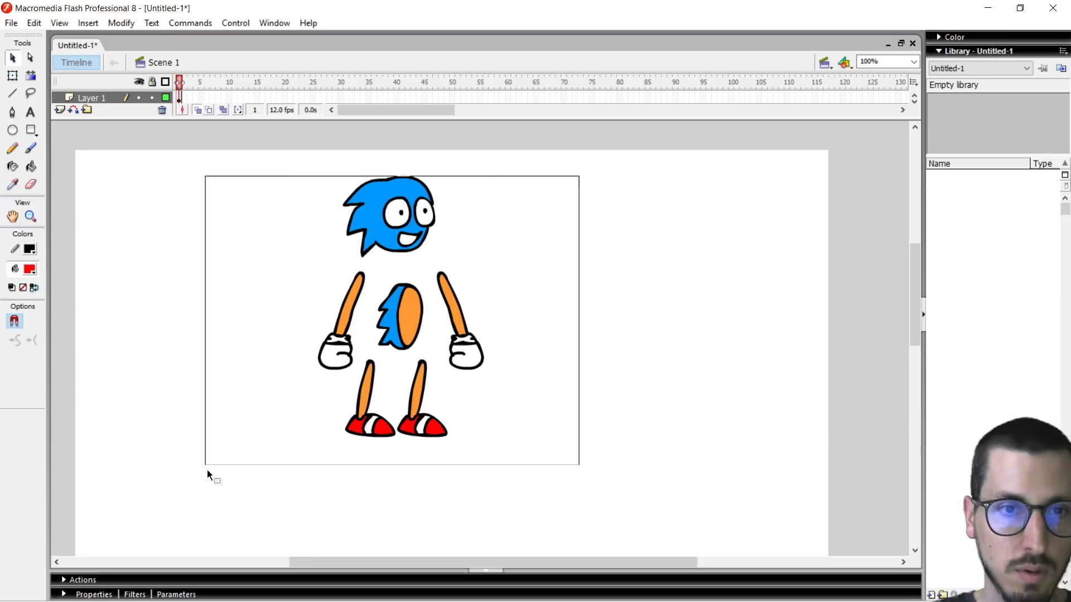
{"action": "left_click_drag", "start_coordinate": [428, 276], "coordinate": [368, 368]}
{"action": "left_click_drag", "start_coordinate": [400, 318], "coordinate": [121, 197]}
{"action": "left_click_drag", "start_coordinate": [462, 161], "coordinate": [327, 263]}
{"action": "left_click_drag", "start_coordinate": [390, 223], "coordinate": [206, 200]}
Step: Arrange both arms and both legs in one spaced row beneath the torso and head
{"action": "left_click_drag", "start_coordinate": [570, 224], "coordinate": [430, 379]}
{"action": "left_click_drag", "start_coordinate": [466, 351], "coordinate": [127, 329]}
{"action": "left_click_drag", "start_coordinate": [385, 262], "coordinate": [79, 328]}
{"action": "left_click_drag", "start_coordinate": [208, 375], "coordinate": [48, 232]}
{"action": "left_click_drag", "start_coordinate": [128, 290], "coordinate": [170, 290]}
{"action": "left_click_drag", "start_coordinate": [534, 333], "coordinate": [357, 446]}
{"action": "left_click_drag", "start_coordinate": [439, 399], "coordinate": [318, 290]}
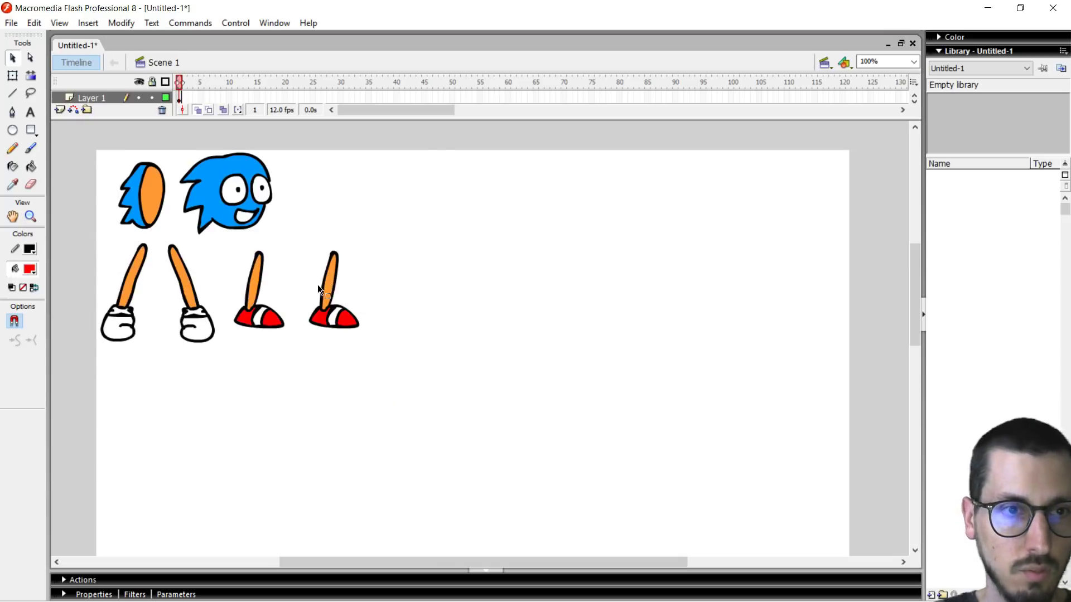
Step: Select all the body parts and scale them up together to span the width of the stage
{"action": "key", "text": "ctrl+a"}
{"action": "key", "text": "ctrl+minus"}
{"action": "key", "text": "q"}
{"action": "left_click_drag", "start_coordinate": [426, 346], "coordinate": [663, 546]}
{"action": "scroll", "coordinate": [704, 337], "scroll_direction": "down", "scroll_amount": 3}
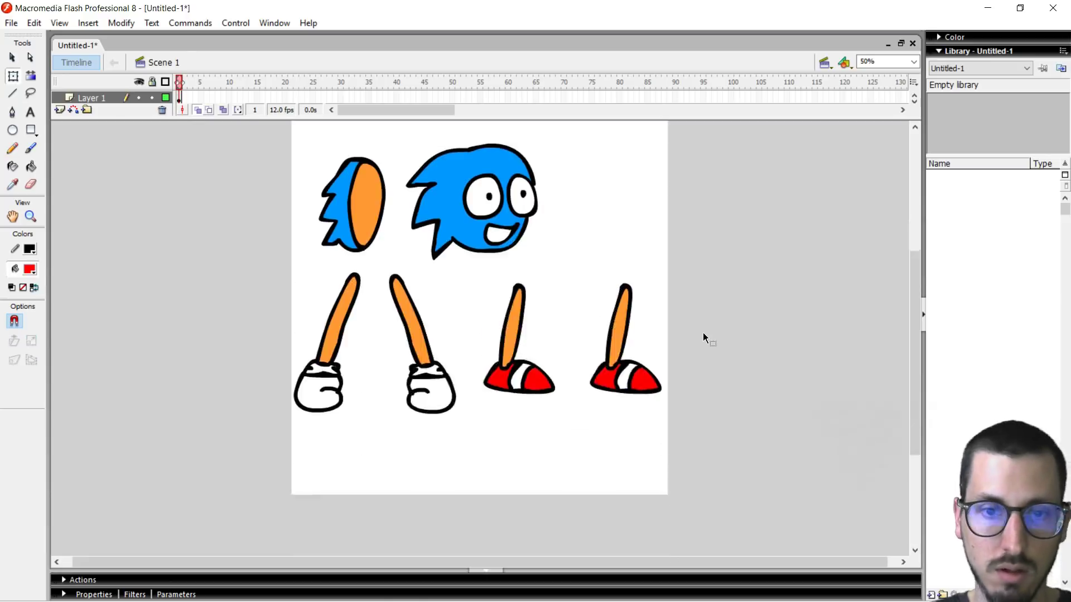
Step: Export the artwork to the desktop as a PNG named player, 1080 x 1080 pixels, 24 bit with alpha channel
{"action": "scroll", "coordinate": [704, 337], "scroll_direction": "up", "scroll_amount": 2}
{"action": "left_click", "coordinate": [11, 23]}
{"action": "mouse_move", "coordinate": [89, 247]}
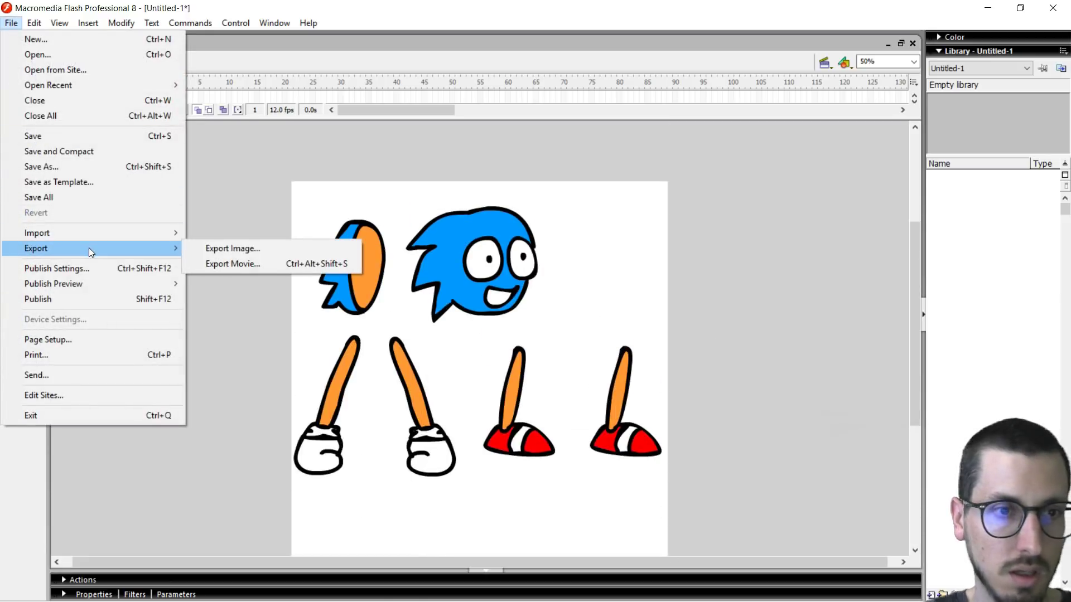
{"action": "left_click", "coordinate": [230, 248]}
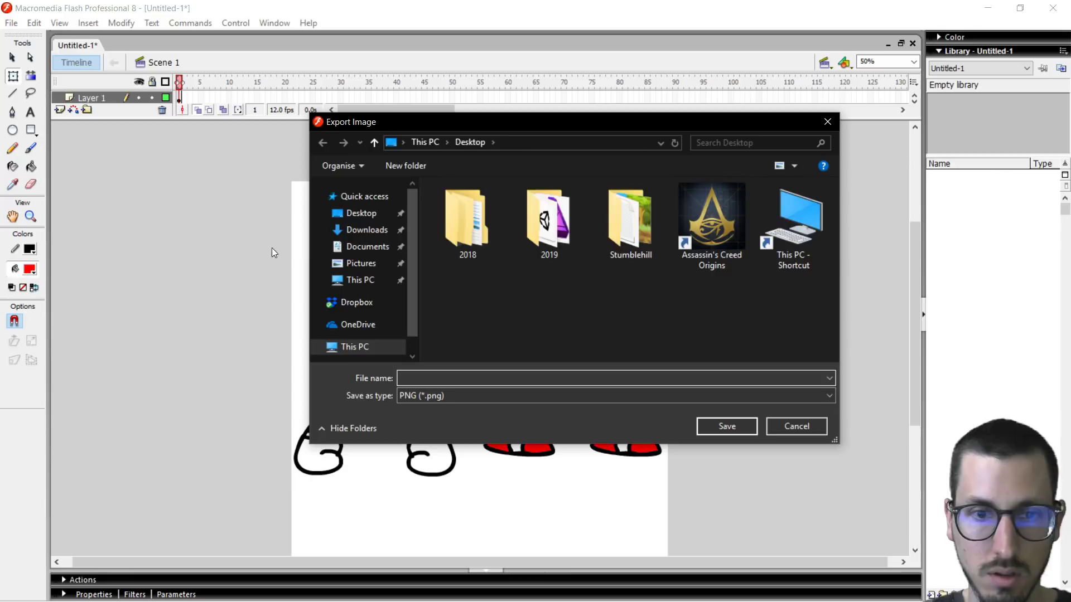
{"action": "type", "text": "player"}
{"action": "left_click", "coordinate": [727, 427]}
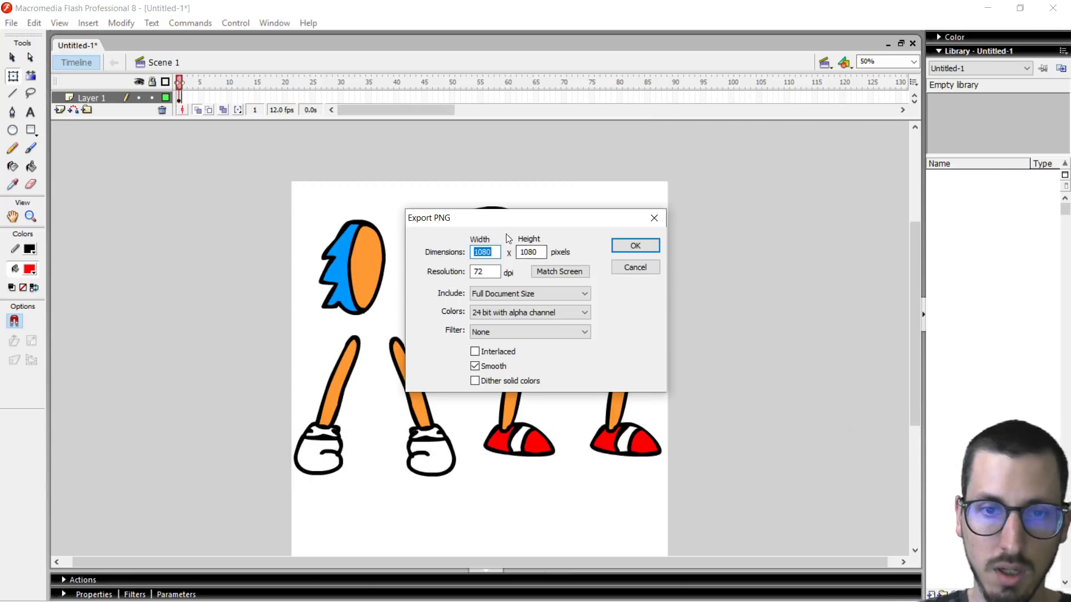
{"action": "left_click", "coordinate": [627, 247]}
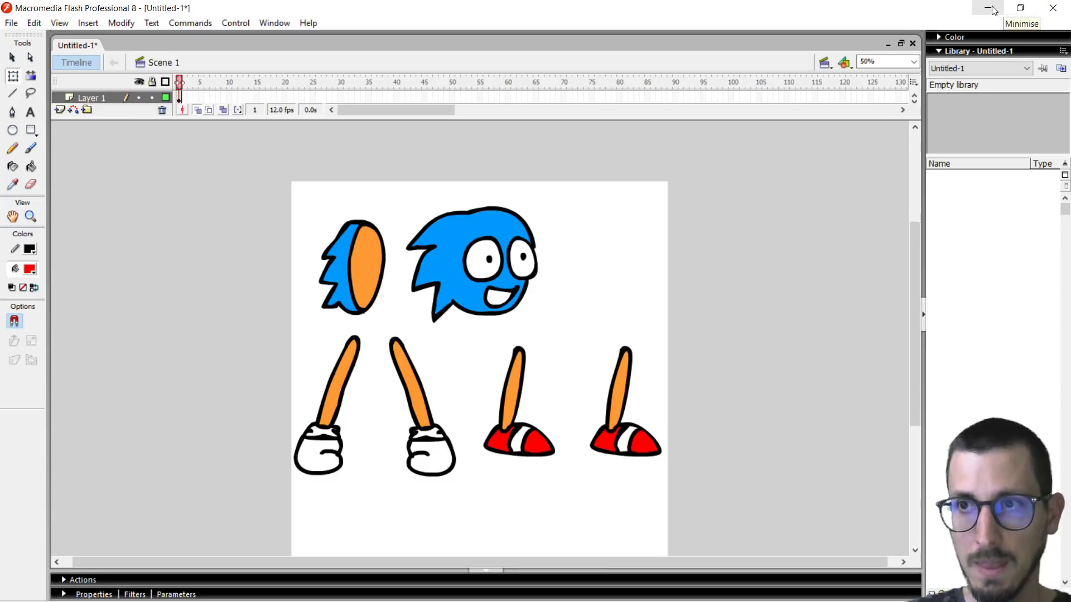
Step: Switch to Unity Hub and create a project named tutorial2DcharacterRig from the 2D template
{"action": "left_click", "coordinate": [990, 8]}
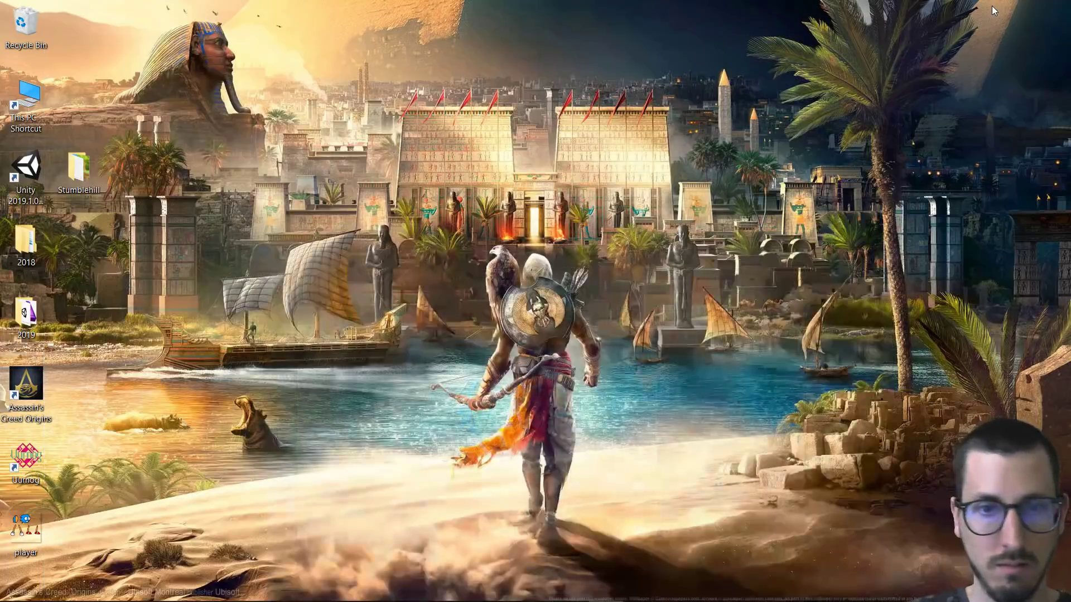
{"action": "double_click", "coordinate": [35, 523]}
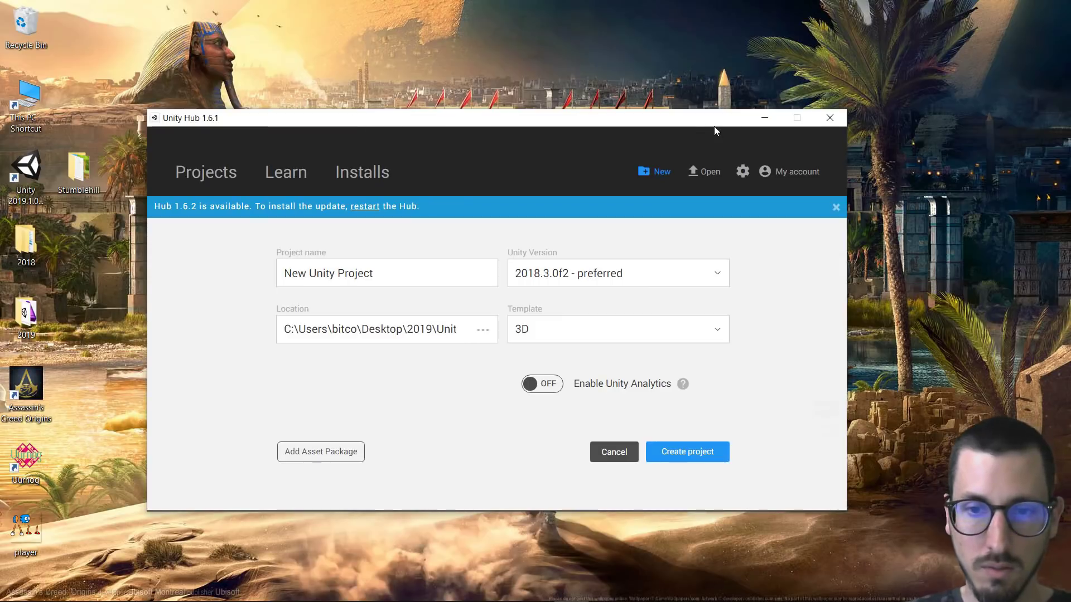
{"action": "left_click_drag", "start_coordinate": [418, 275], "coordinate": [176, 267]}
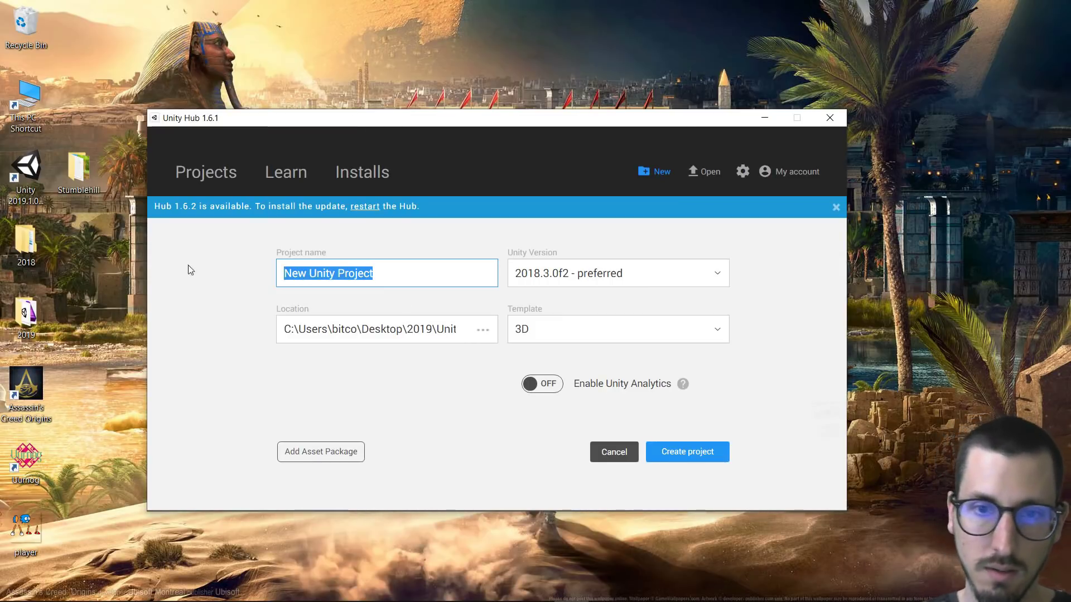
{"action": "left_click", "coordinate": [718, 338]}
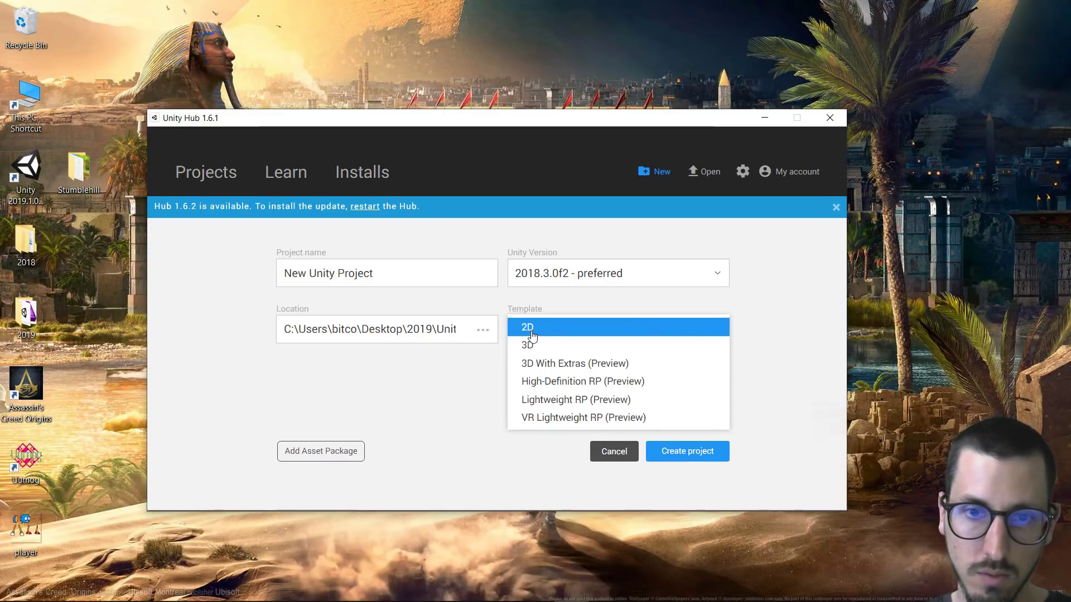
{"action": "left_click", "coordinate": [530, 329]}
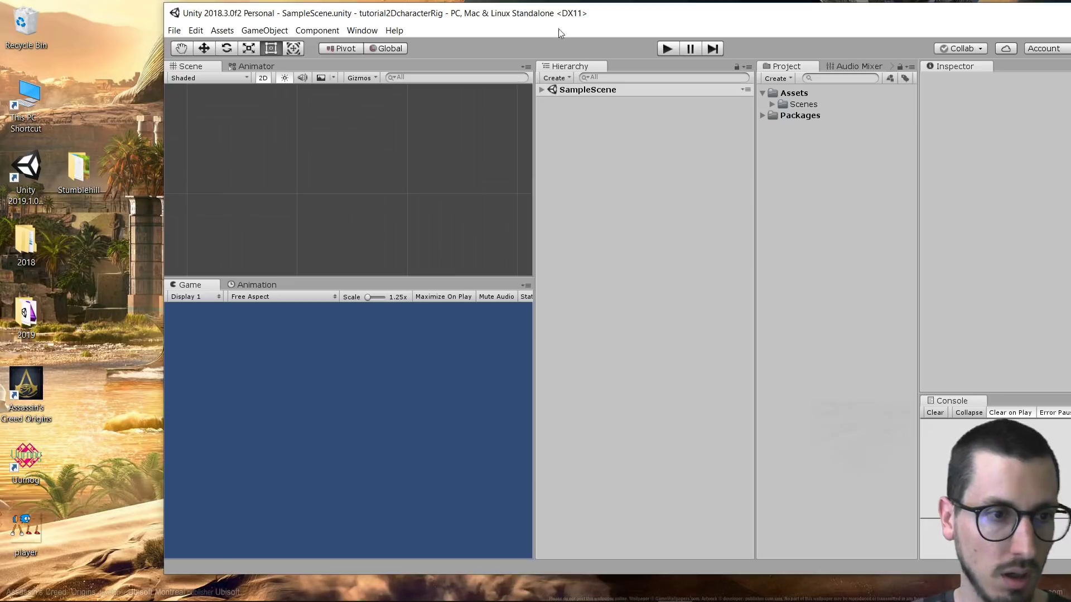
Step: Import the player image from the desktop into Assets and place it in a new folder named sprites
{"action": "left_click_drag", "start_coordinate": [26, 530], "coordinate": [792, 149]}
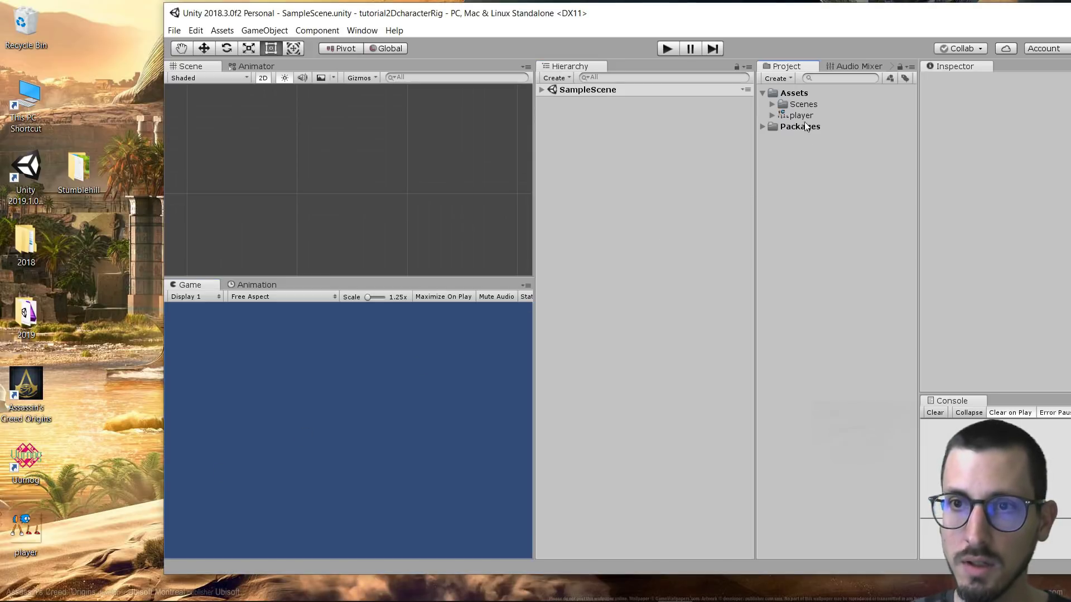
{"action": "left_click_drag", "start_coordinate": [743, 24], "coordinate": [670, 2]}
{"action": "left_click", "coordinate": [630, 71]}
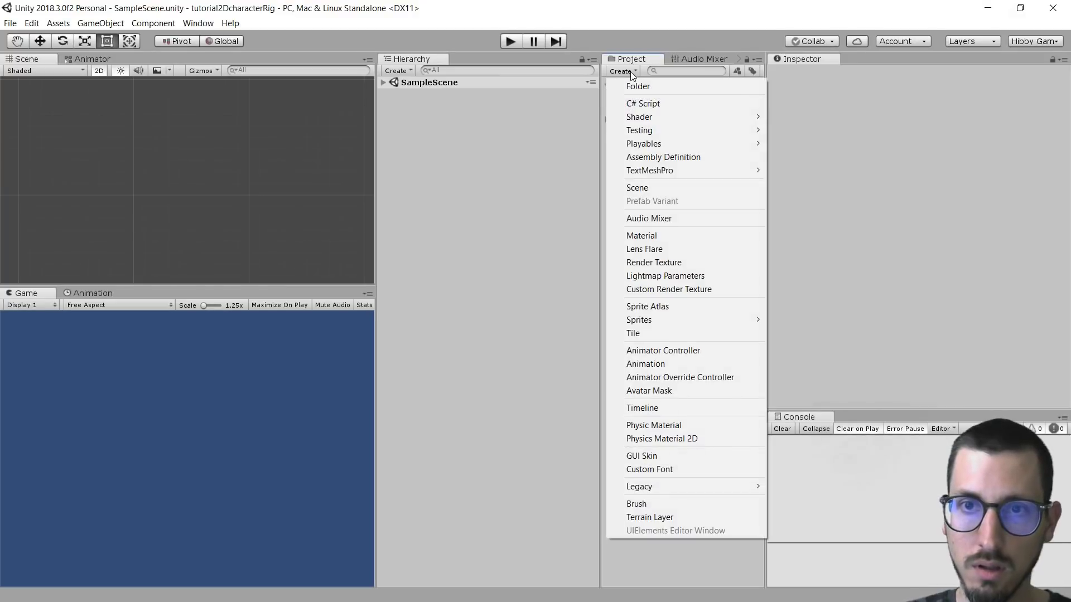
{"action": "left_click", "coordinate": [639, 85]}
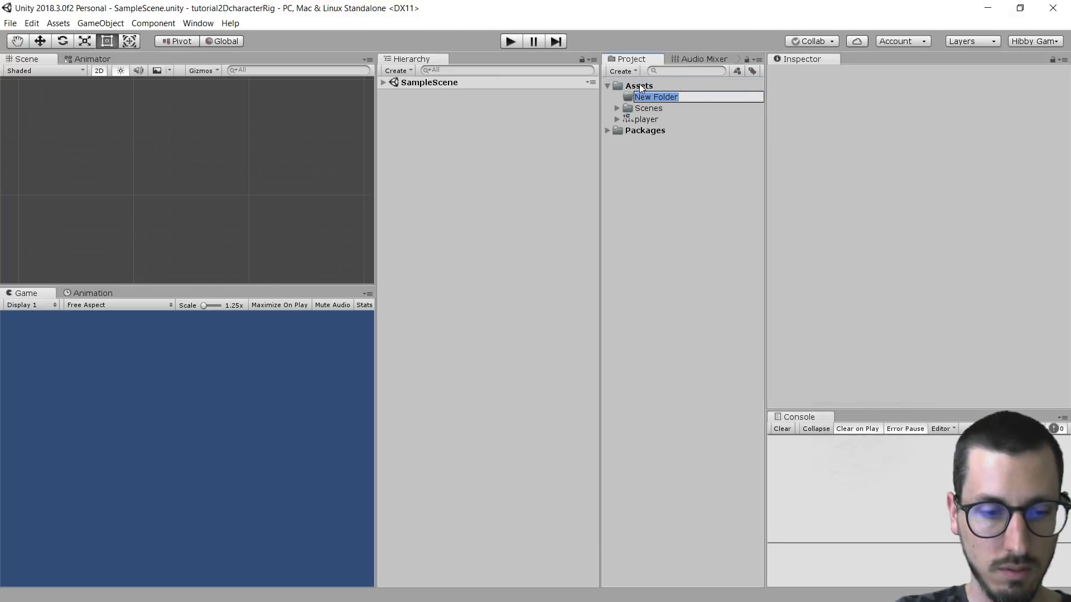
{"action": "type", "text": "sprites"}
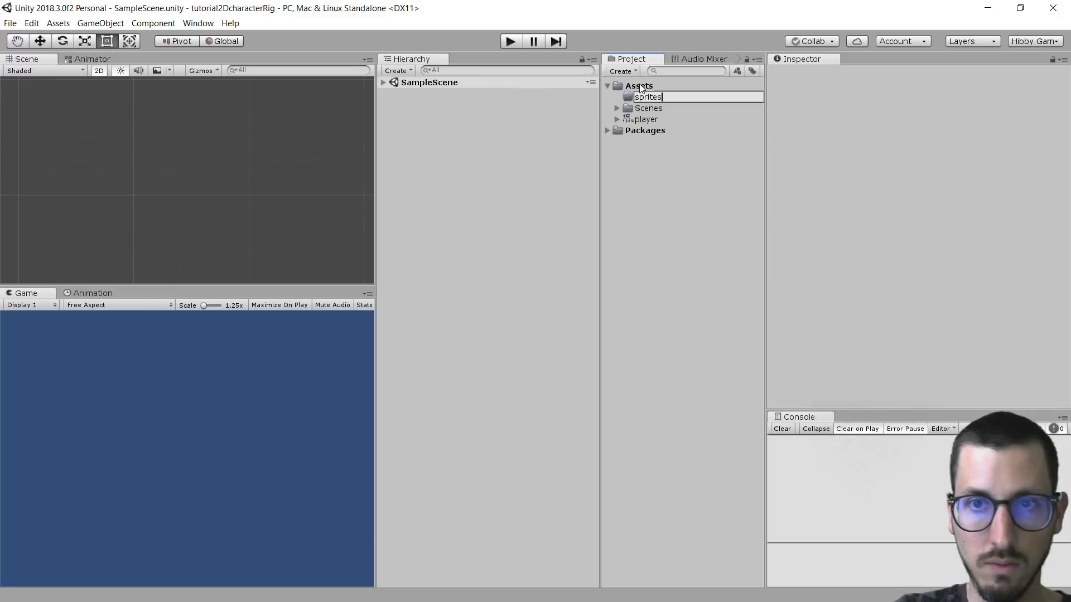
{"action": "key", "text": "Return"}
{"action": "left_click_drag", "start_coordinate": [644, 123], "coordinate": [654, 108]}
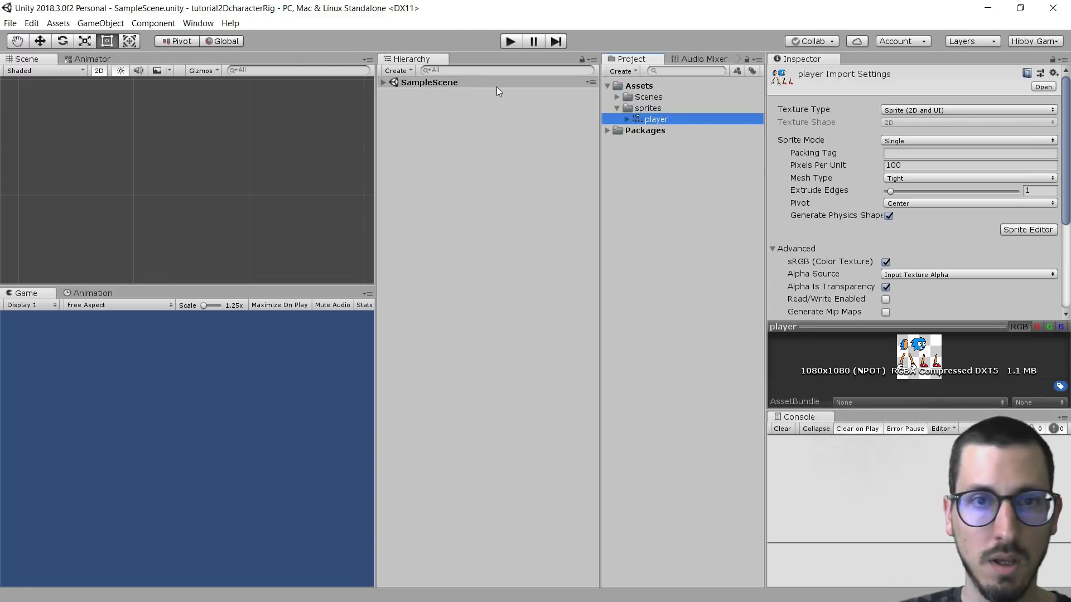
Step: Save the current scene as scene1 in the Scenes folder
{"action": "left_click", "coordinate": [10, 23]}
{"action": "left_click", "coordinate": [48, 80]}
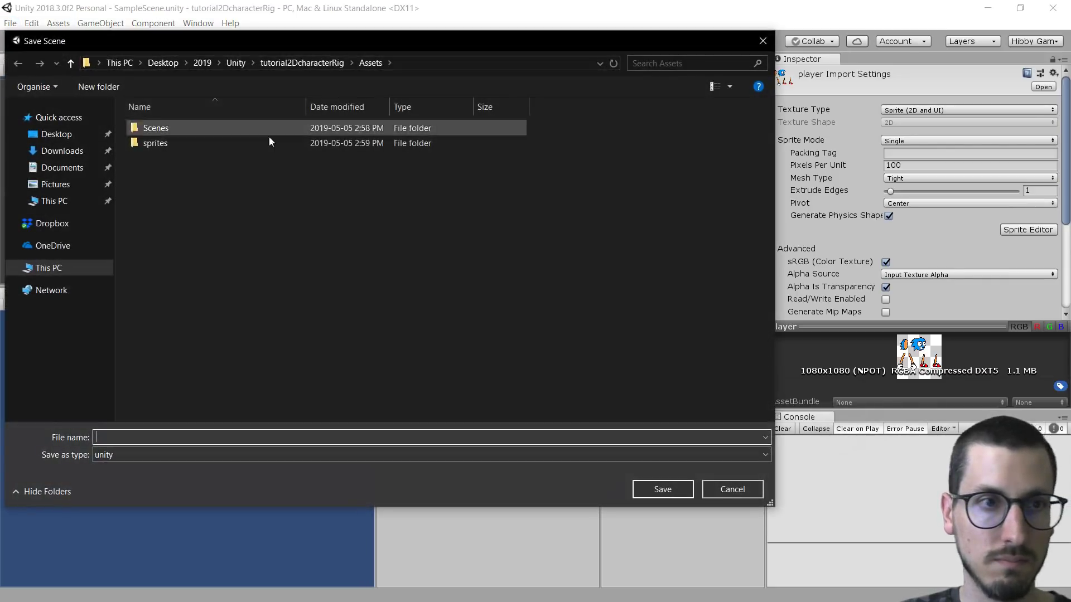
{"action": "double_click", "coordinate": [136, 124]}
{"action": "left_click", "coordinate": [156, 437]}
{"action": "type", "text": "scene1"}
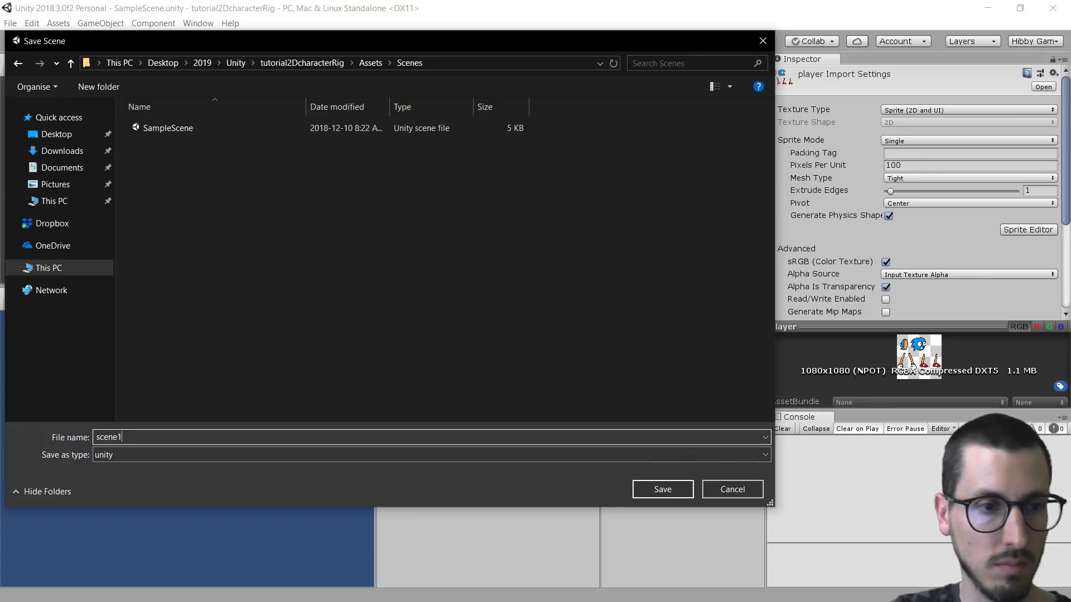
{"action": "left_click", "coordinate": [647, 493]}
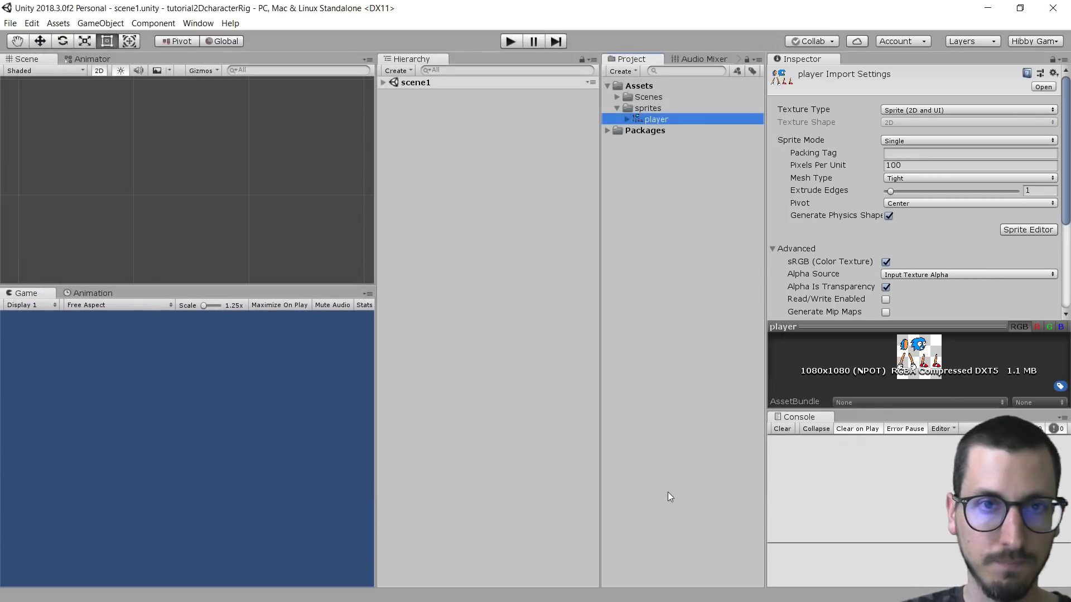
Step: Show preview packages in the Package Manager and install the 2D Animation 2.0.0 preview package
{"action": "left_click", "coordinate": [198, 22]}
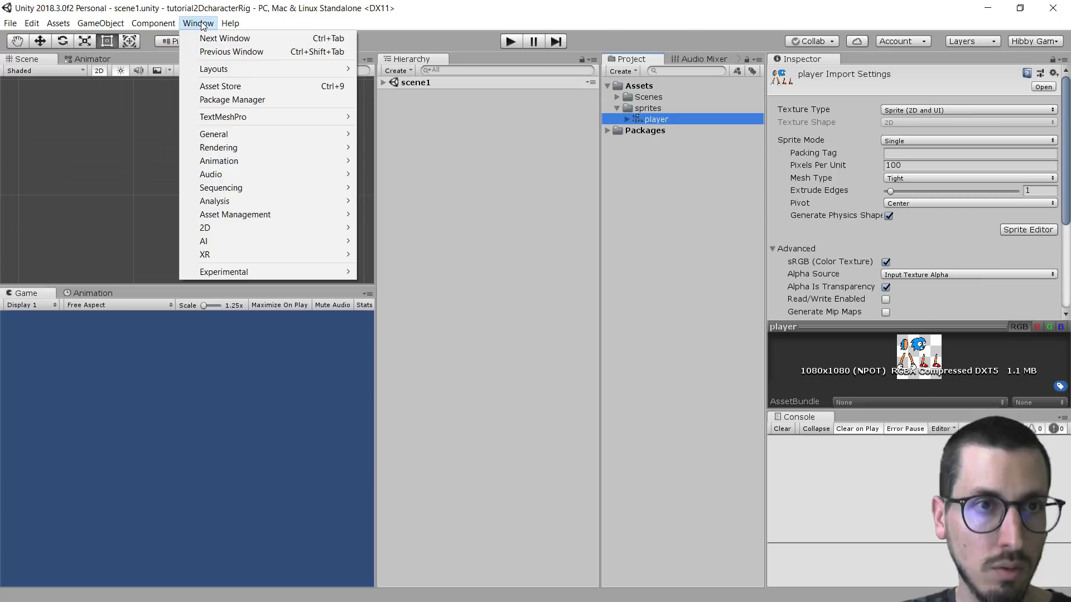
{"action": "left_click", "coordinate": [269, 99]}
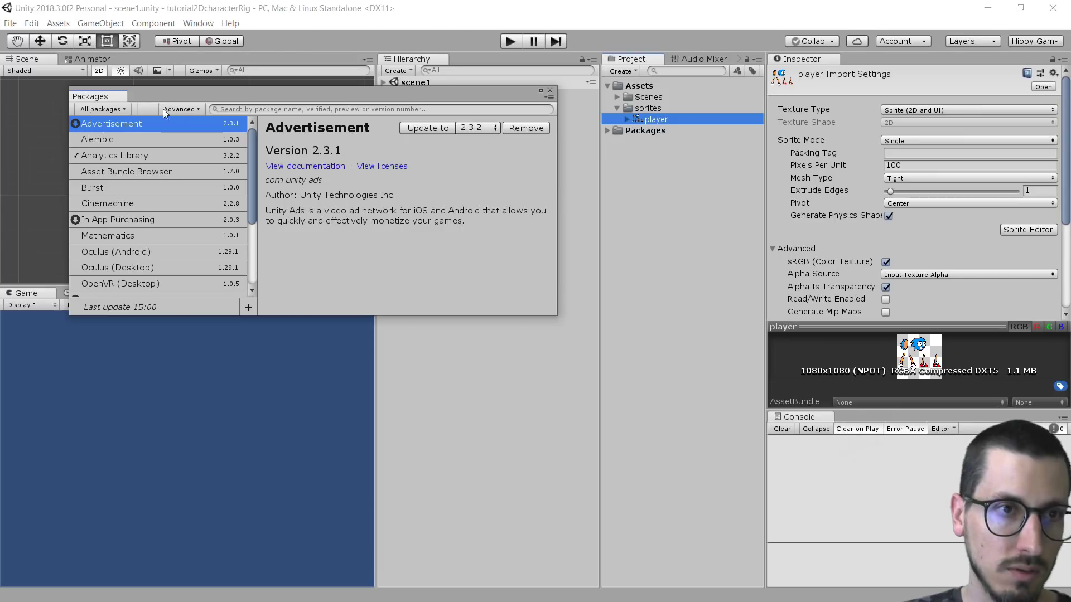
{"action": "left_click", "coordinate": [199, 109]}
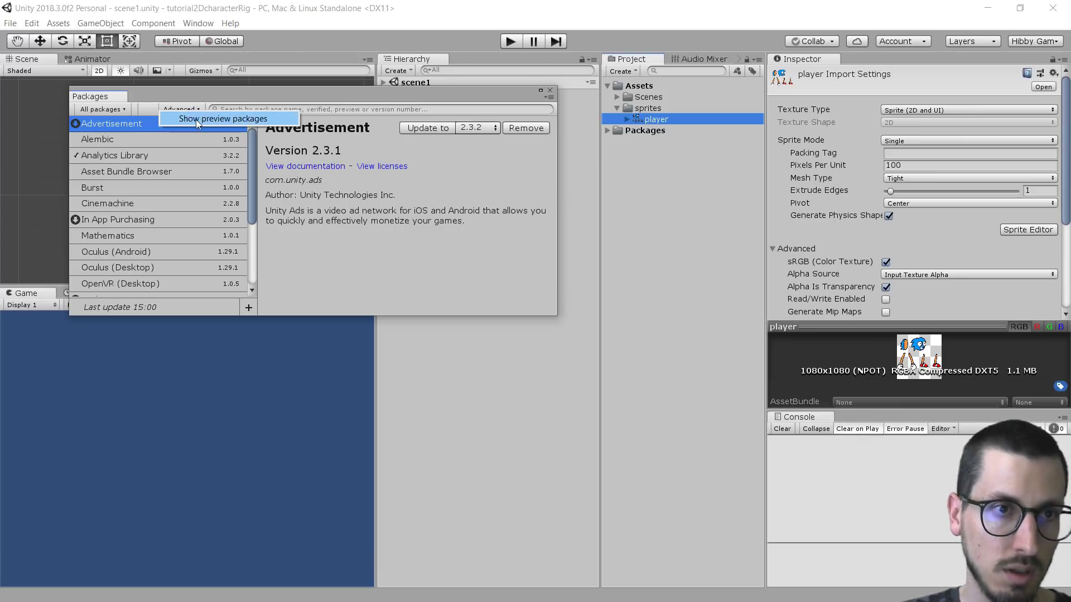
{"action": "left_click", "coordinate": [261, 120]}
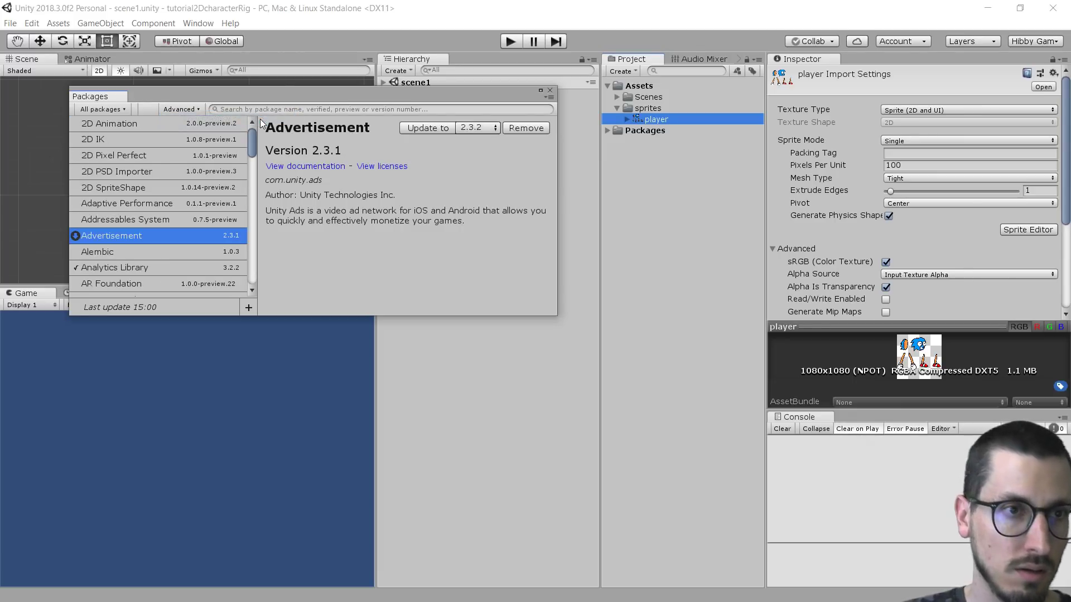
{"action": "left_click", "coordinate": [125, 125]}
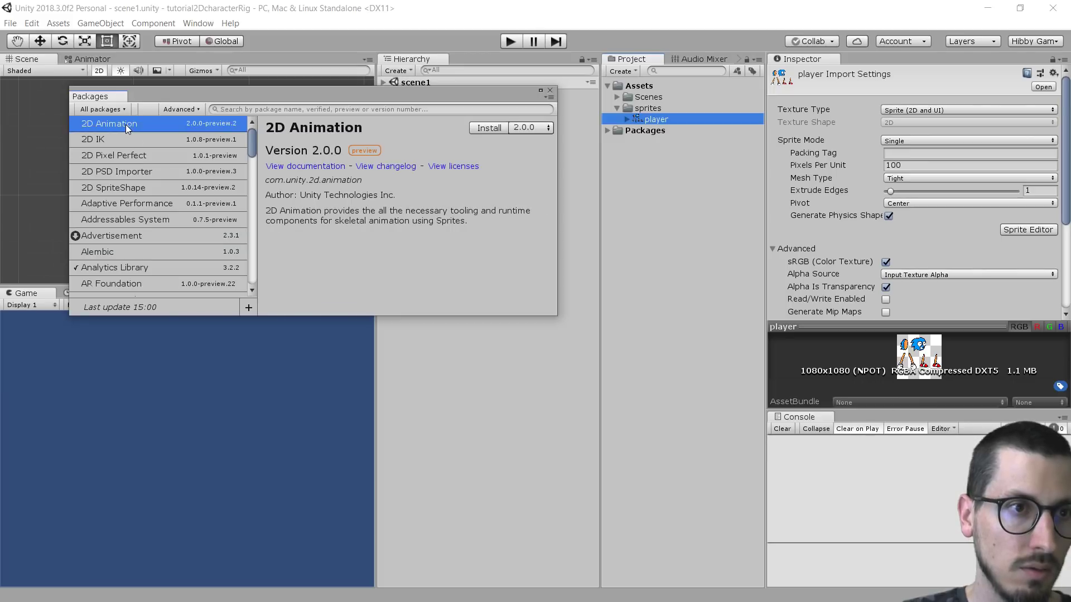
{"action": "left_click", "coordinate": [487, 130]}
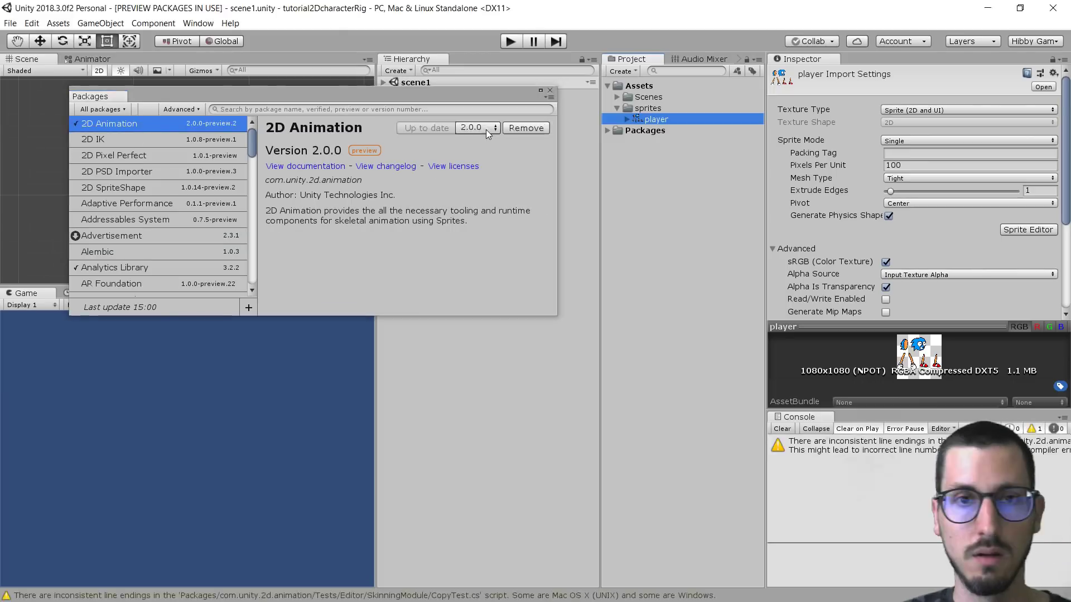
{"action": "left_click", "coordinate": [550, 90]}
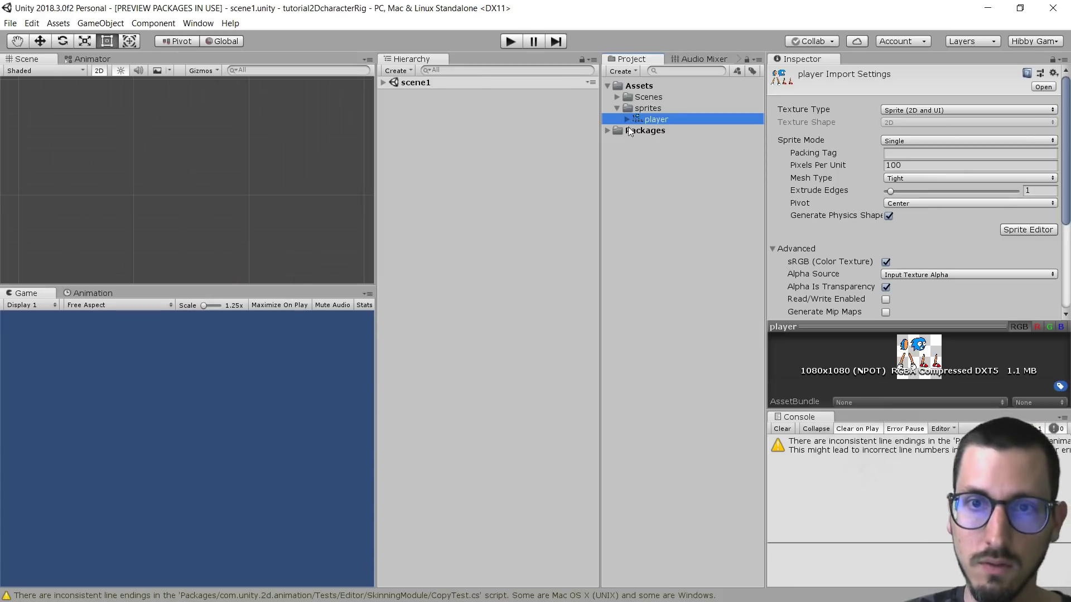
Step: Examine the contents of the 2D Animation folder among the project's packages
{"action": "left_click", "coordinate": [607, 131]}
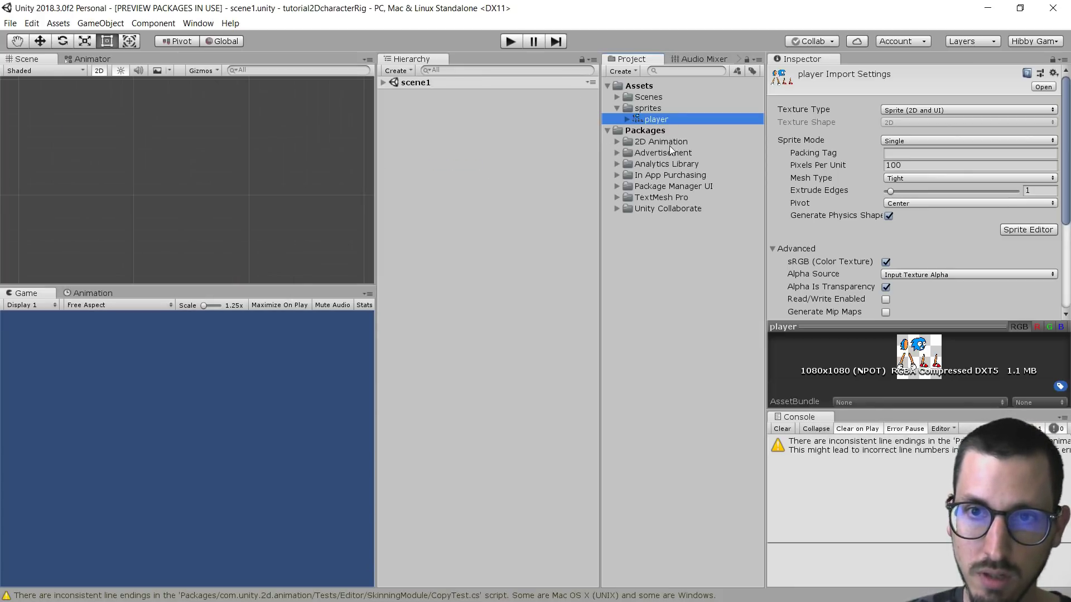
{"action": "left_click", "coordinate": [647, 142]}
{"action": "left_click", "coordinate": [617, 143]}
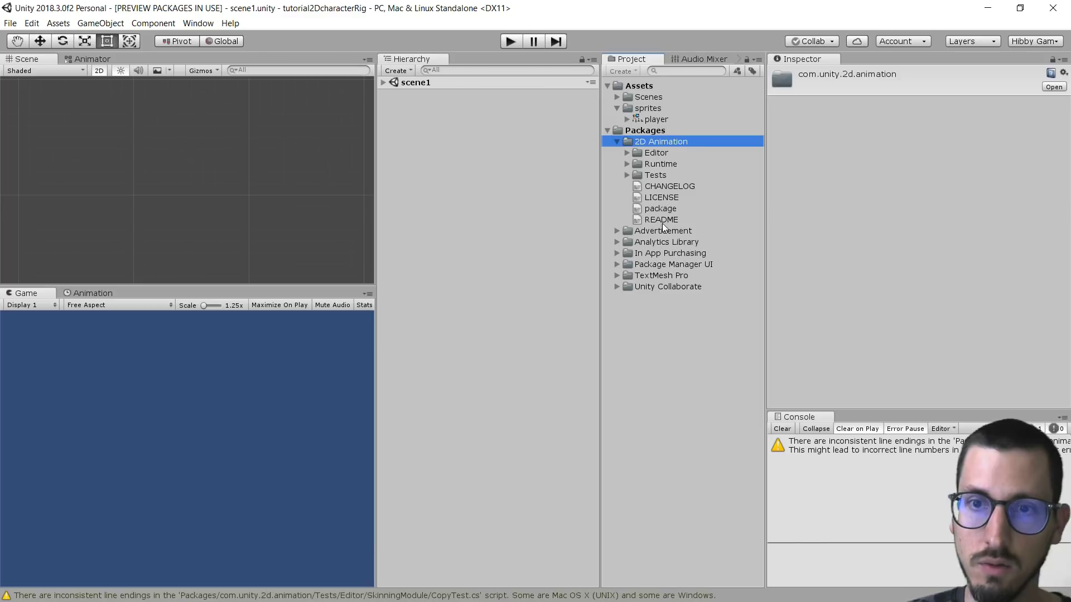
{"action": "left_click", "coordinate": [618, 141]}
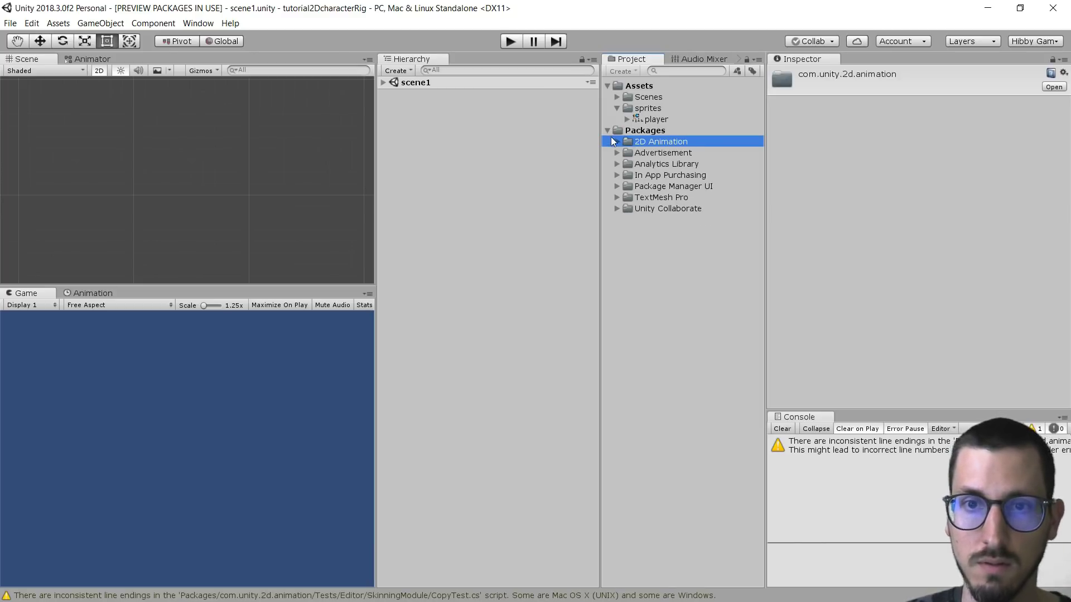
{"action": "left_click", "coordinate": [606, 132]}
Step: Choose Sprite (2D and UI) as the texture type in the player image's import settings
{"action": "left_click", "coordinate": [650, 120]}
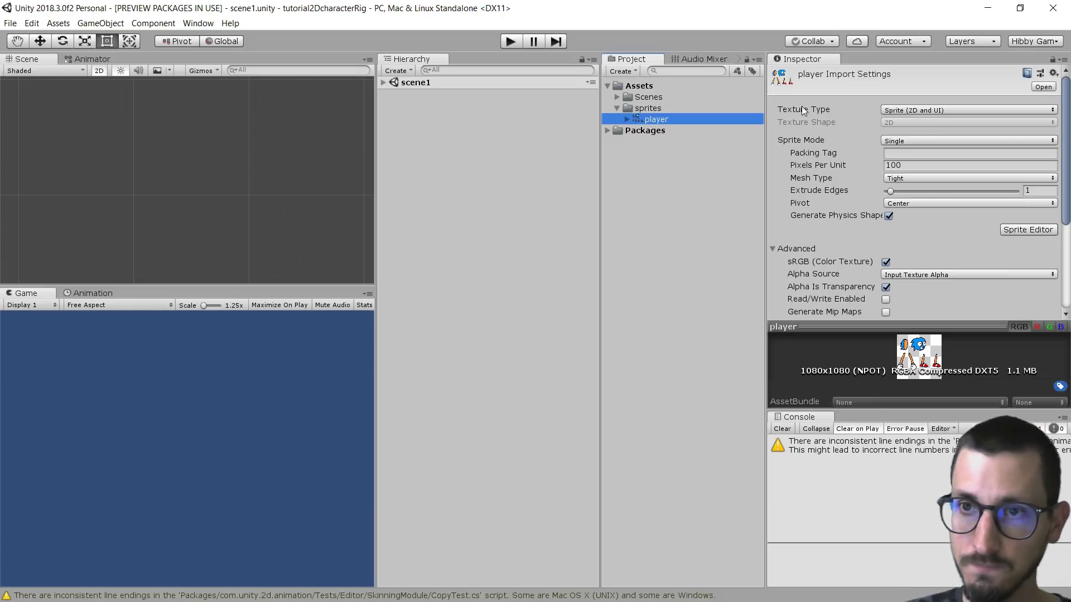
{"action": "left_click", "coordinate": [925, 112]}
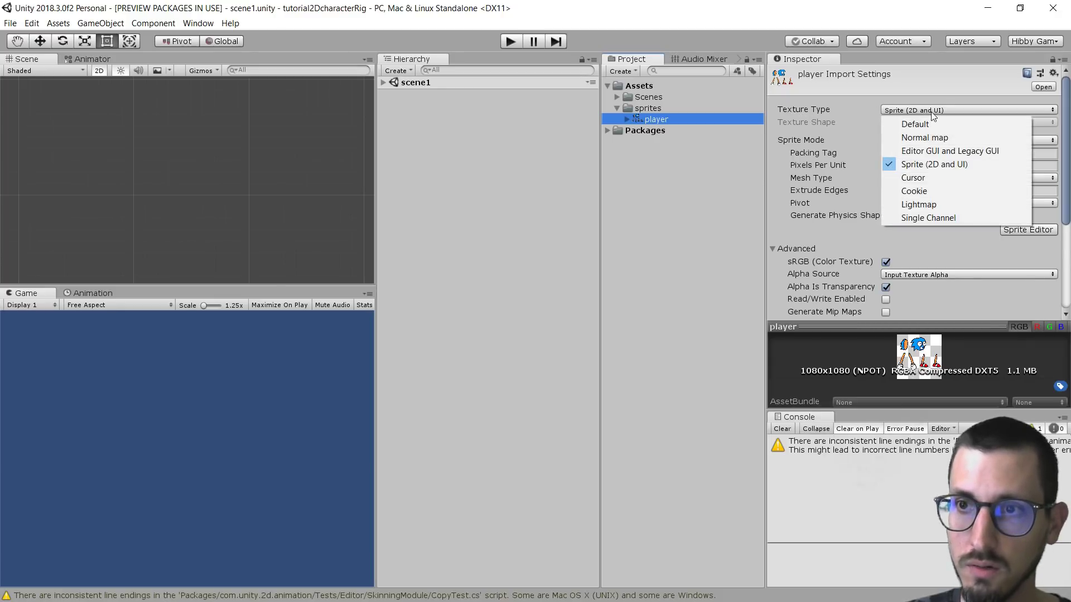
{"action": "left_click", "coordinate": [937, 165]}
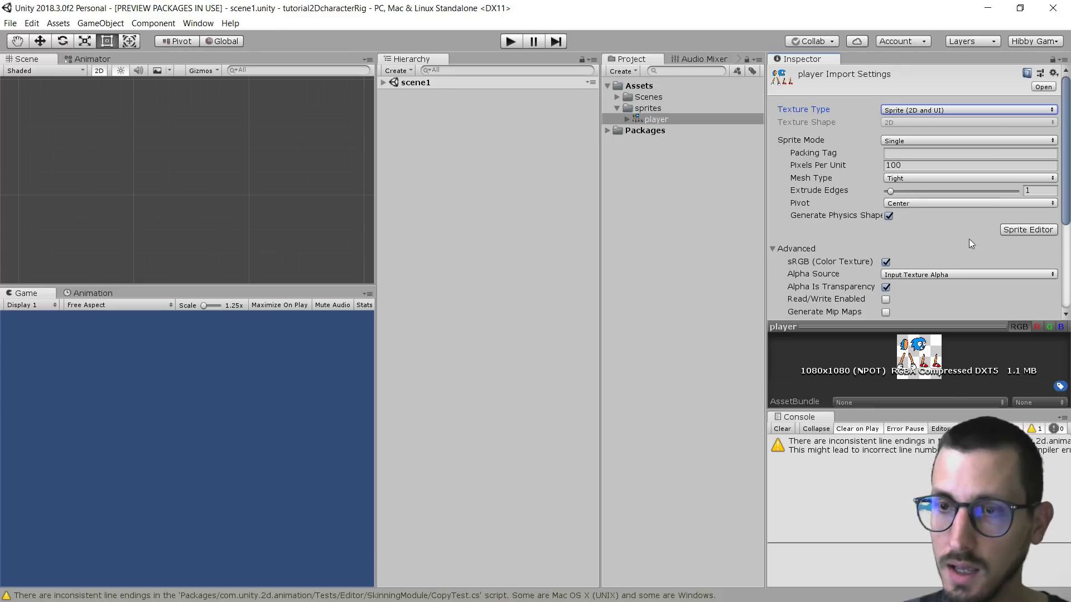
Step: Open the player sprite in the Skinning Editor, activate Create Bone, and move the editor window aside
{"action": "left_click", "coordinate": [1026, 230]}
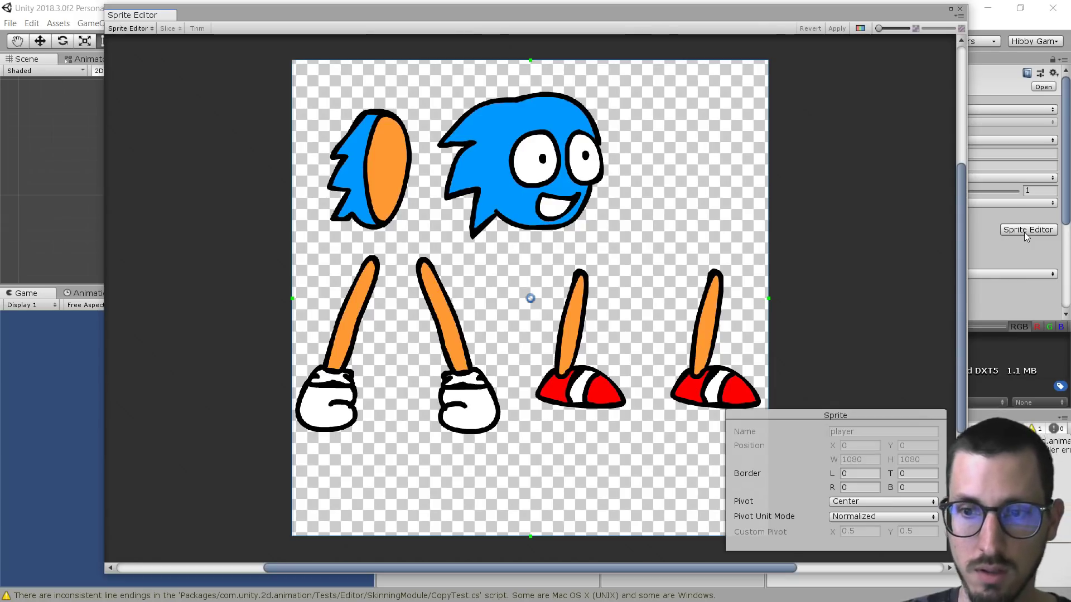
{"action": "left_click", "coordinate": [143, 29]}
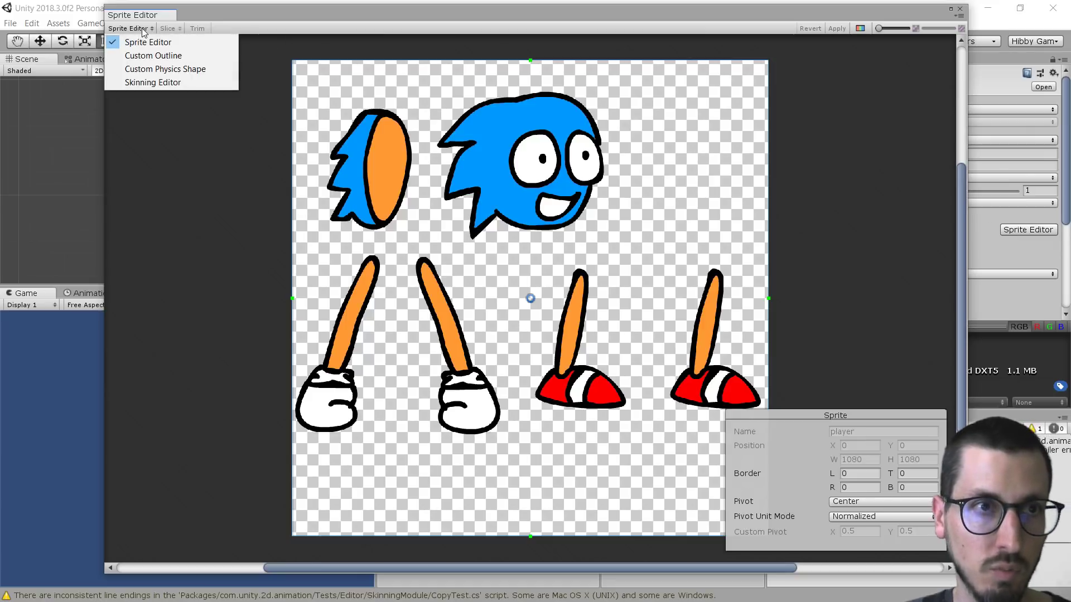
{"action": "left_click", "coordinate": [153, 83]}
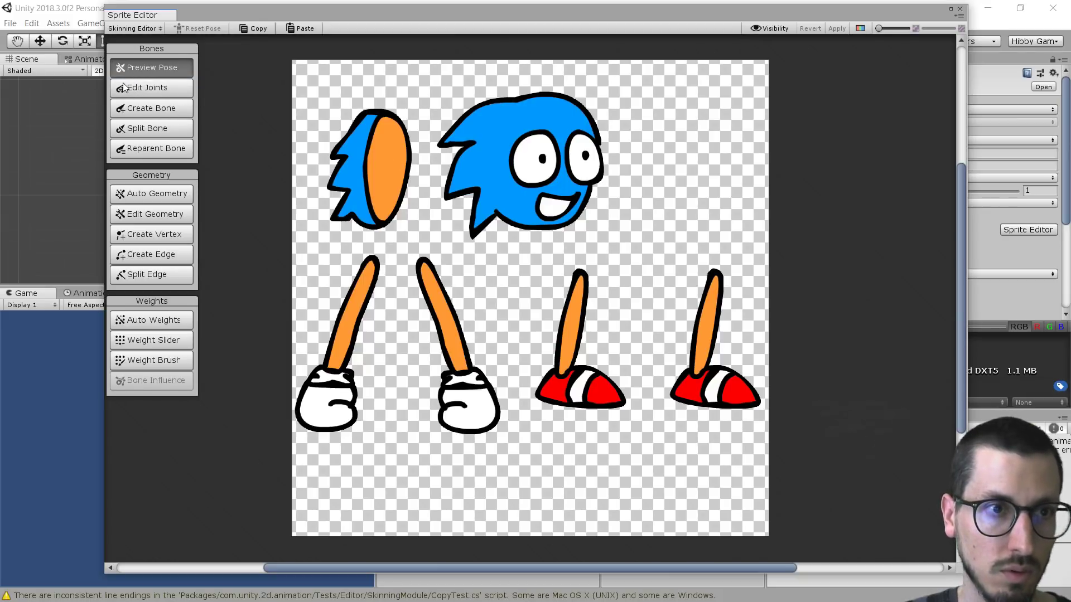
{"action": "left_click", "coordinate": [157, 111]}
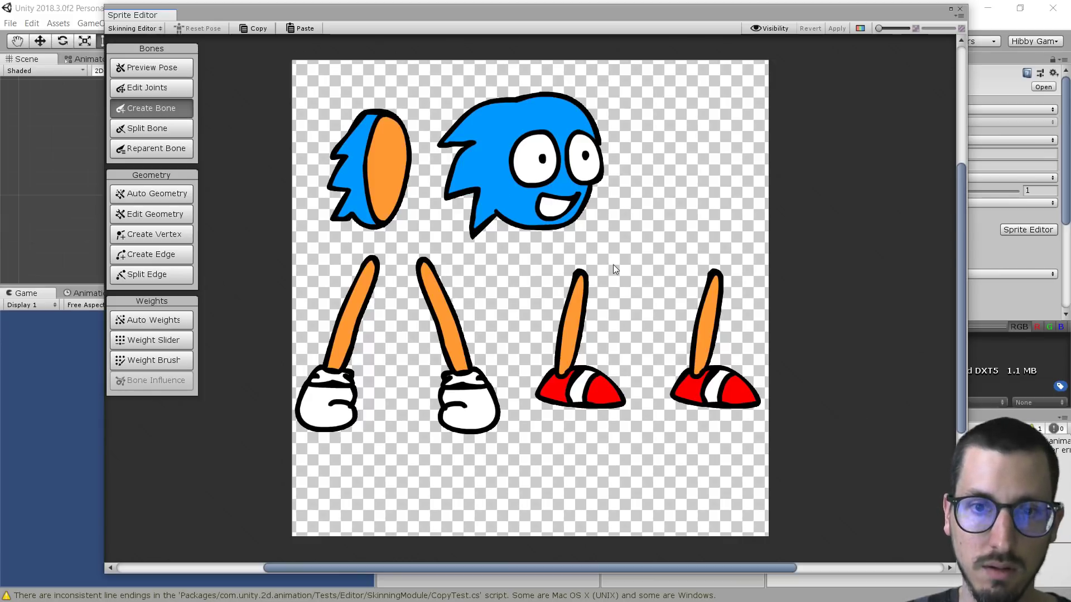
{"action": "left_click_drag", "start_coordinate": [702, 16], "coordinate": [1070, 18]}
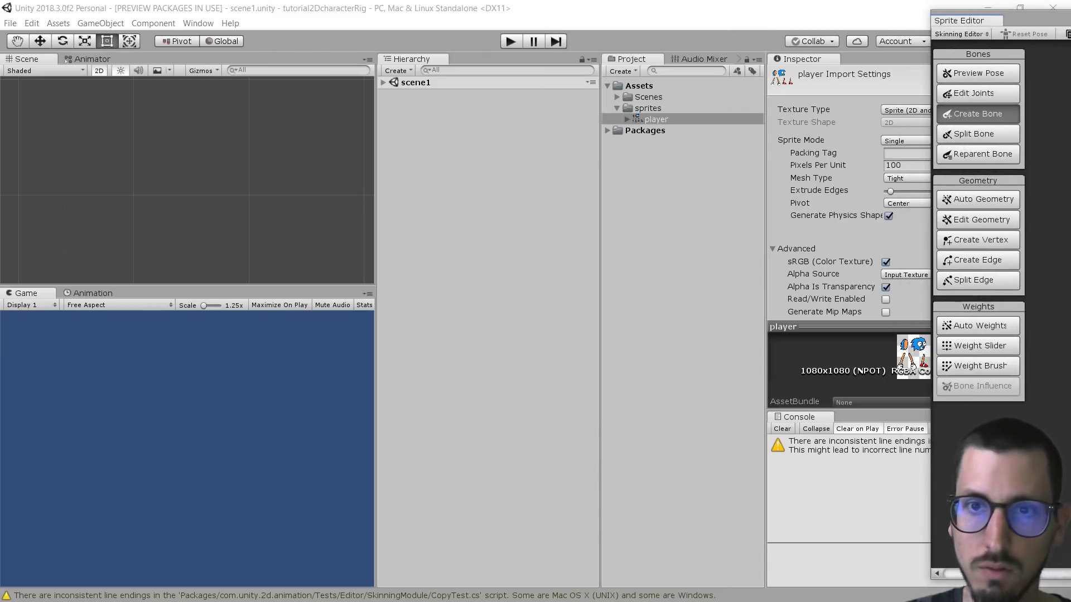
Step: Select the sprite inside the player image asset and bring the whole Sprite Editor window back into view
{"action": "left_click", "coordinate": [626, 119]}
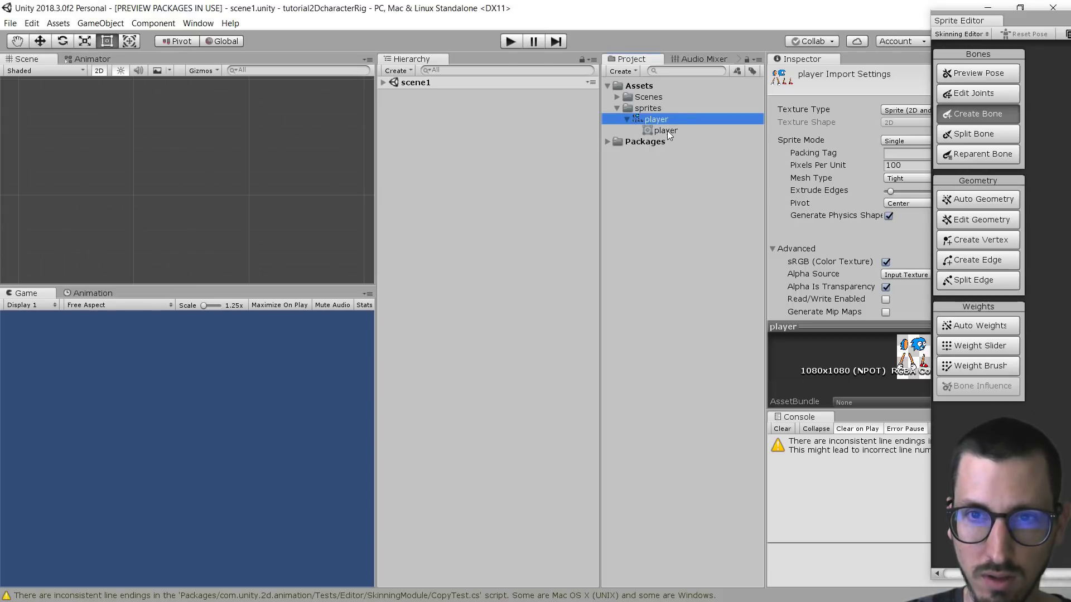
{"action": "left_click", "coordinate": [667, 130]}
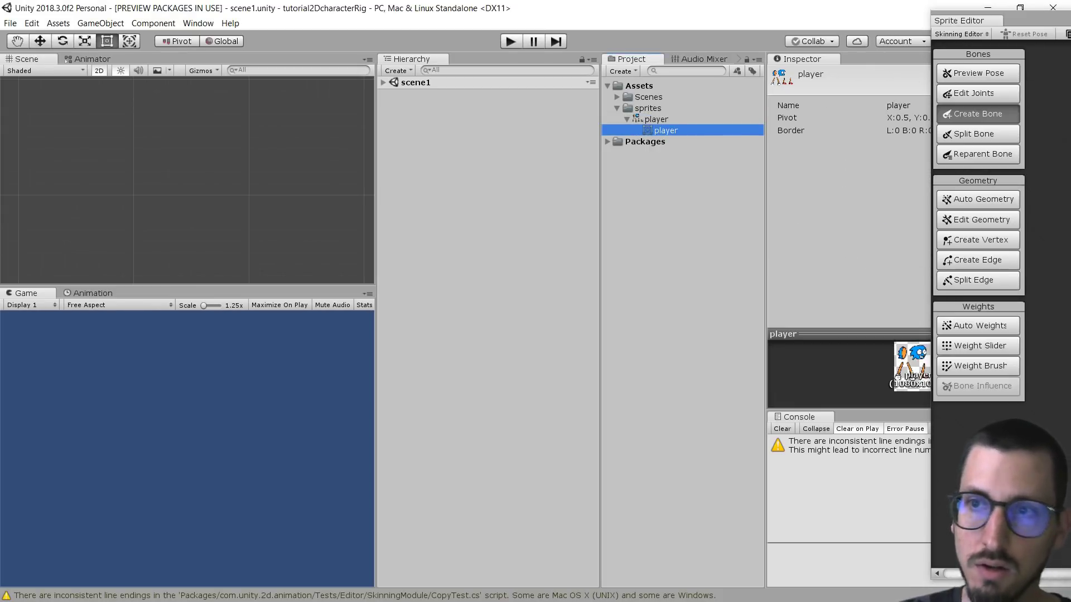
{"action": "left_click_drag", "start_coordinate": [1070, 21], "coordinate": [363, 8]}
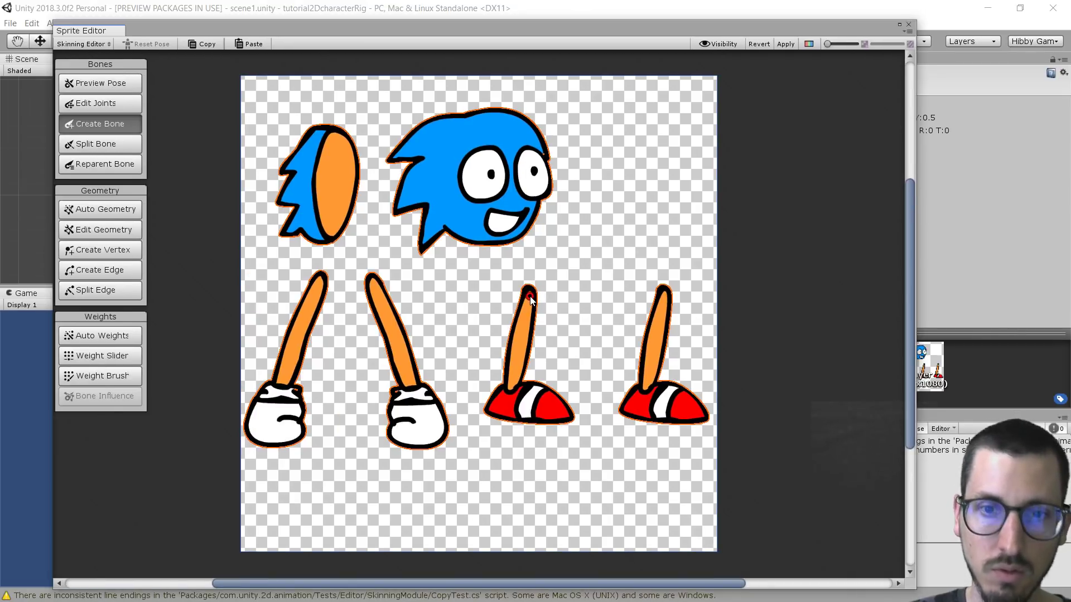
Step: Draw a three-bone chain through the first leg, from its upper end to mid-leg, the heel and the toe
{"action": "left_click", "coordinate": [529, 297]}
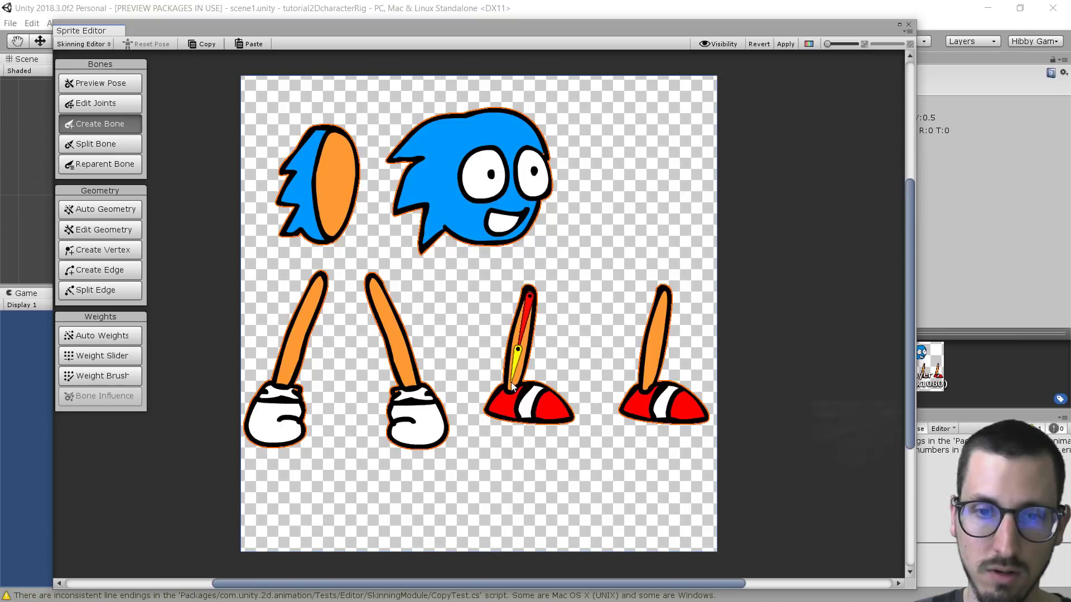
{"action": "left_click", "coordinate": [503, 406]}
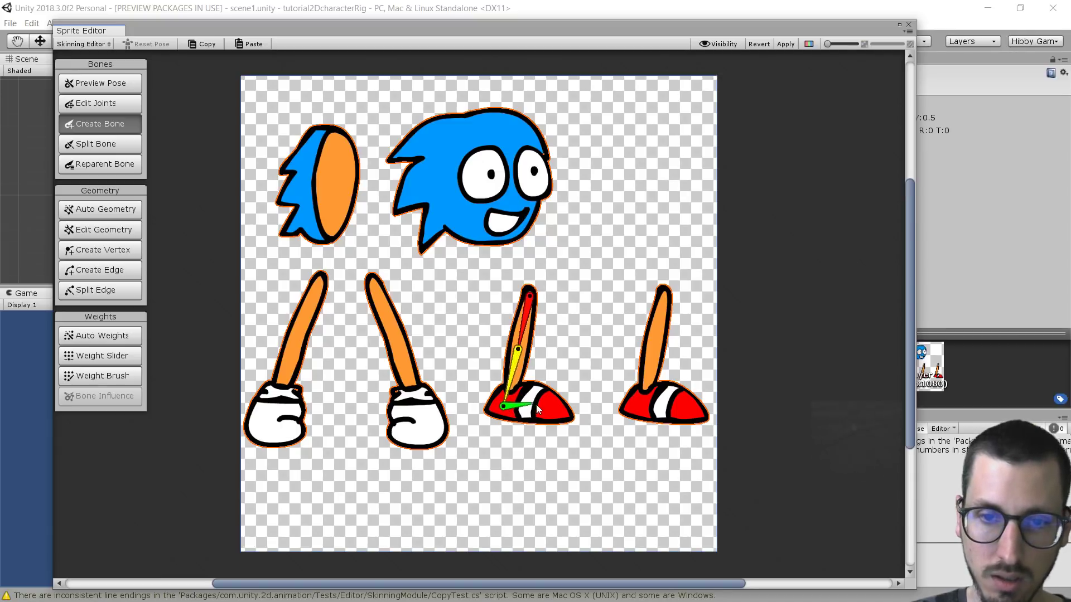
{"action": "left_click", "coordinate": [563, 411]}
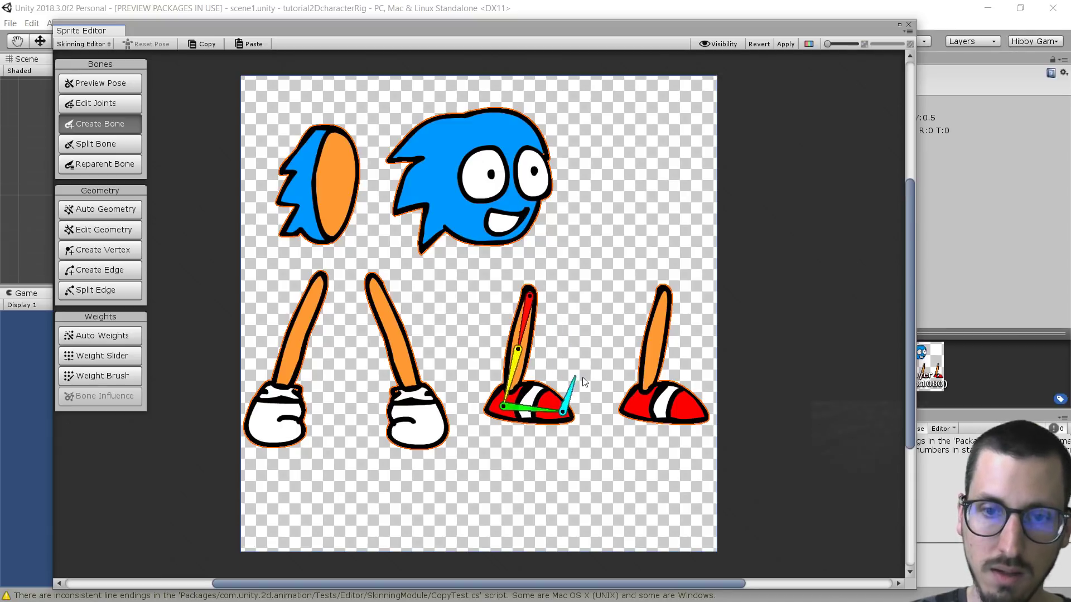
{"action": "right_click", "coordinate": [581, 319]}
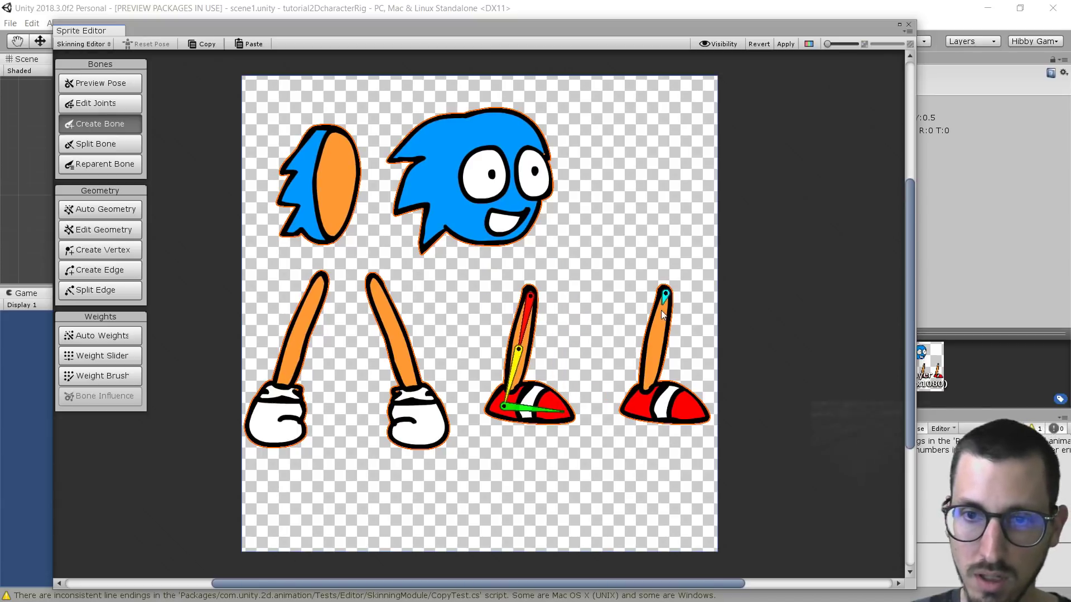
Step: Draw a separate three-bone chain through the second leg, from its upper end to mid-leg, the heel and the toe
{"action": "left_click", "coordinate": [652, 348]}
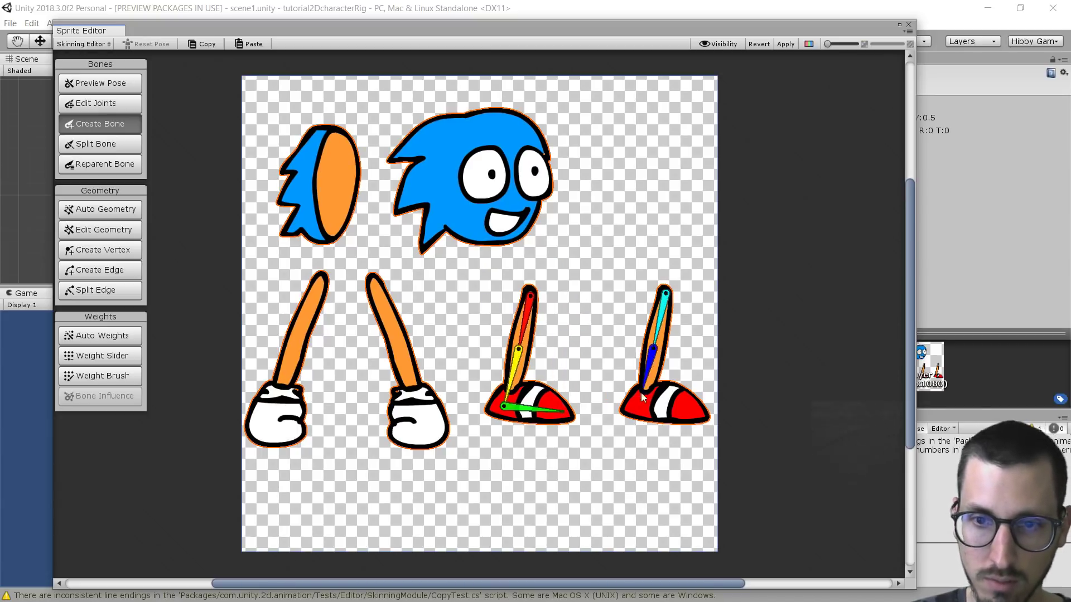
{"action": "left_click", "coordinate": [638, 406]}
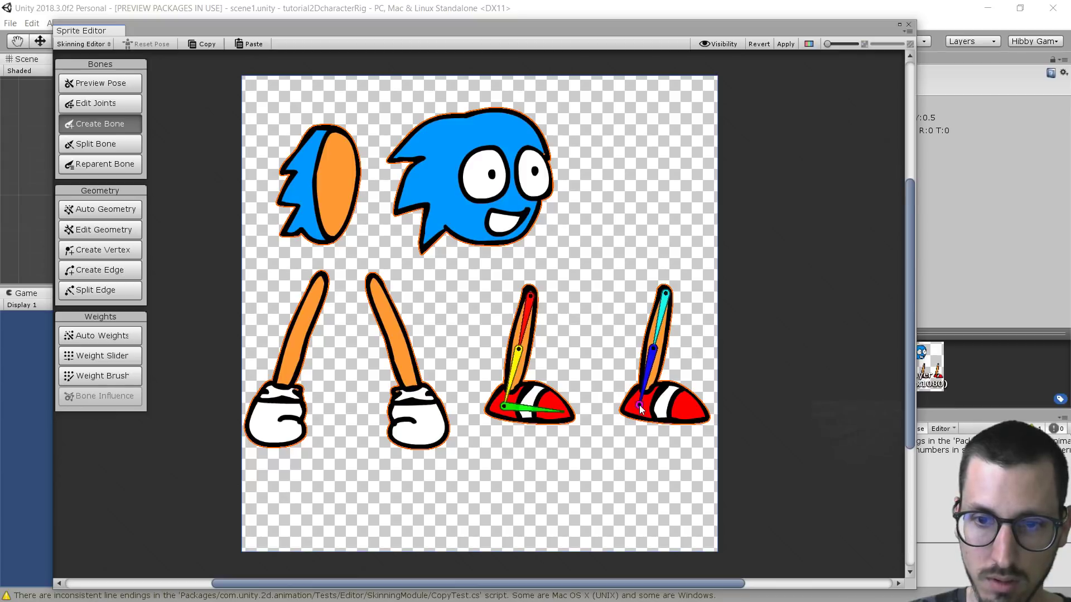
{"action": "left_click", "coordinate": [699, 413]}
{"action": "key", "text": "Escape"}
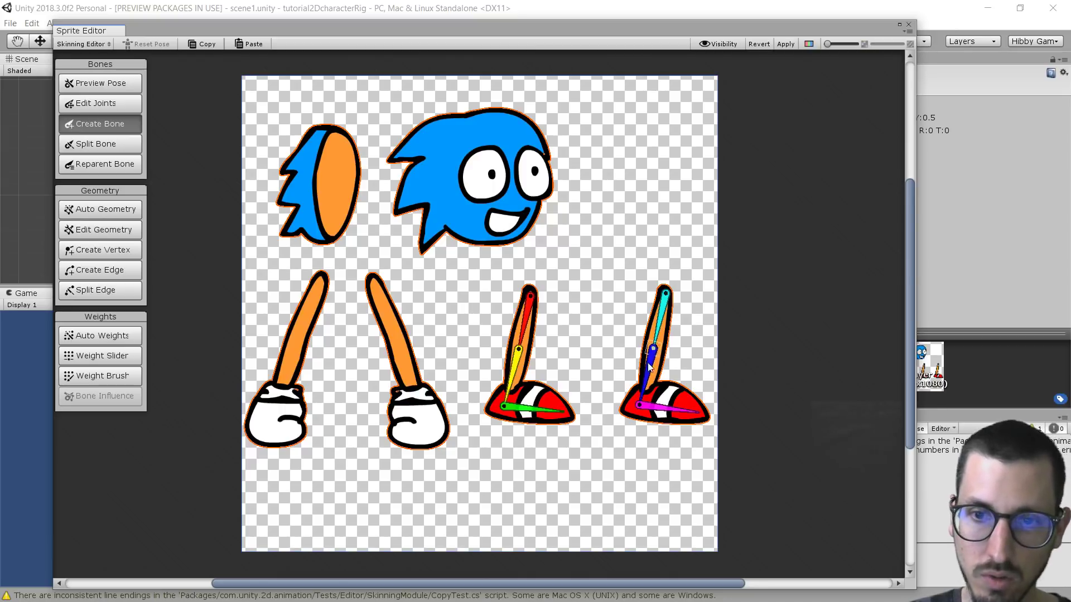
Step: Draw a three-bone chain down the arm beneath the torso, from the shoulder to the elbow, wrist and fingertips
{"action": "left_click", "coordinate": [321, 279]}
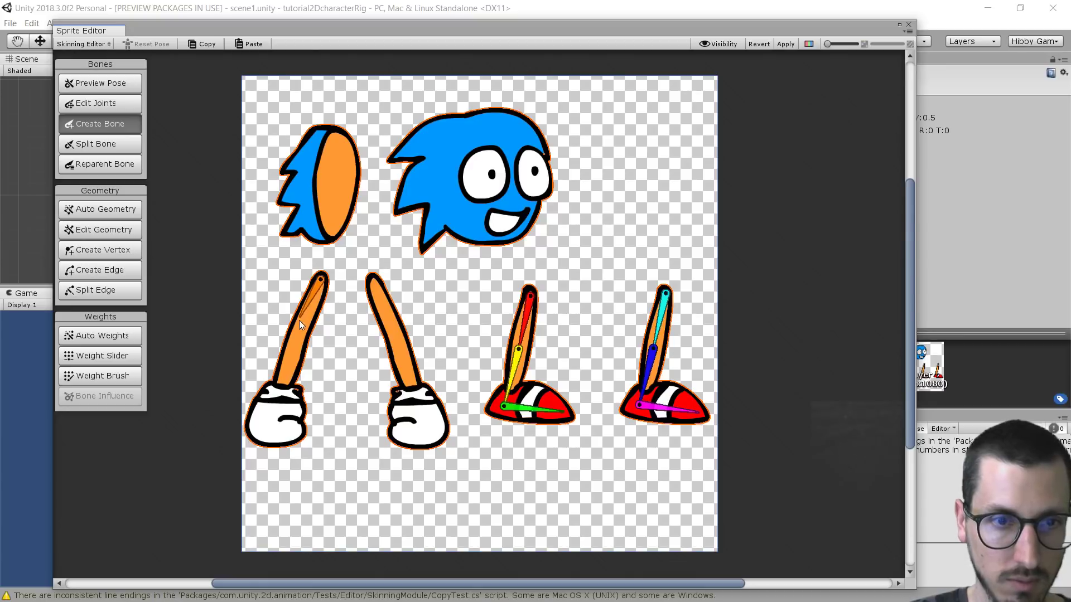
{"action": "left_click", "coordinate": [297, 342]}
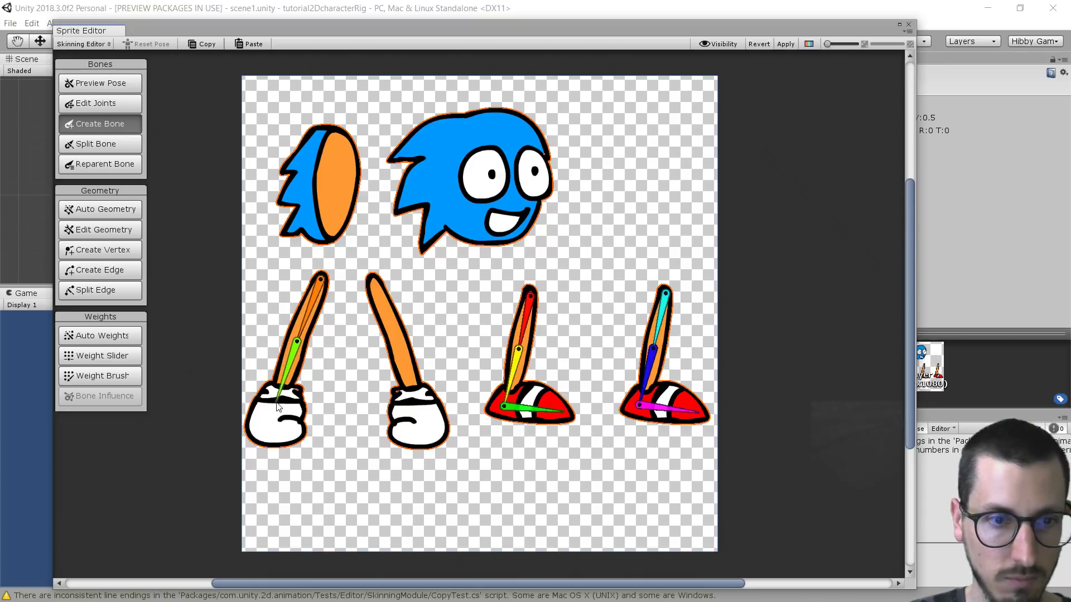
{"action": "left_click", "coordinate": [279, 394]}
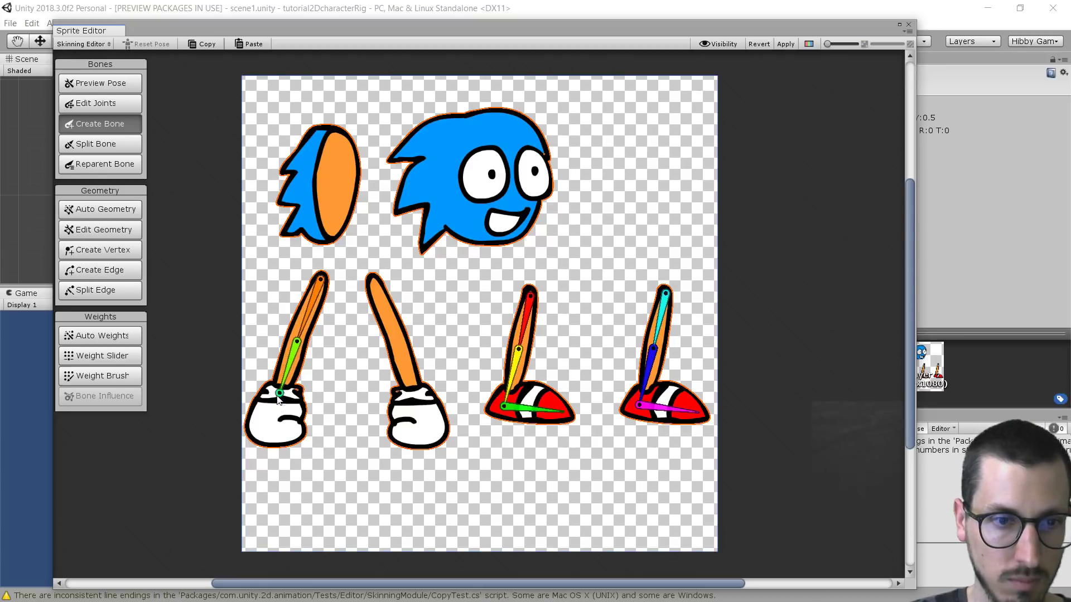
{"action": "left_click", "coordinate": [275, 443]}
{"action": "right_click", "coordinate": [275, 442]}
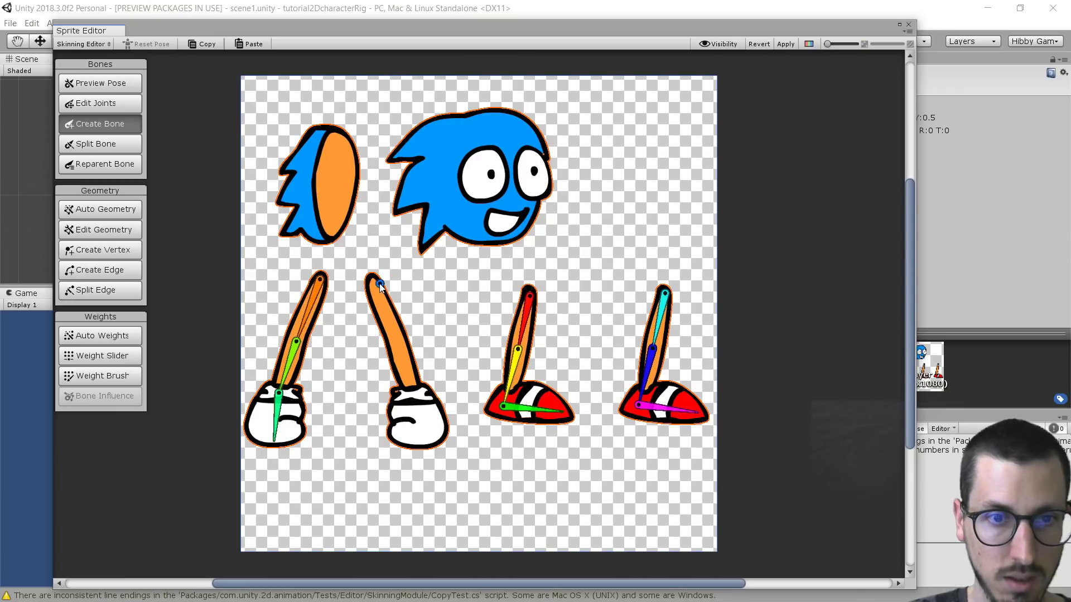
Step: Draw a separate three-bone chain down the other arm, from the shoulder to the elbow, wrist and fingertips
{"action": "left_click", "coordinate": [396, 336]}
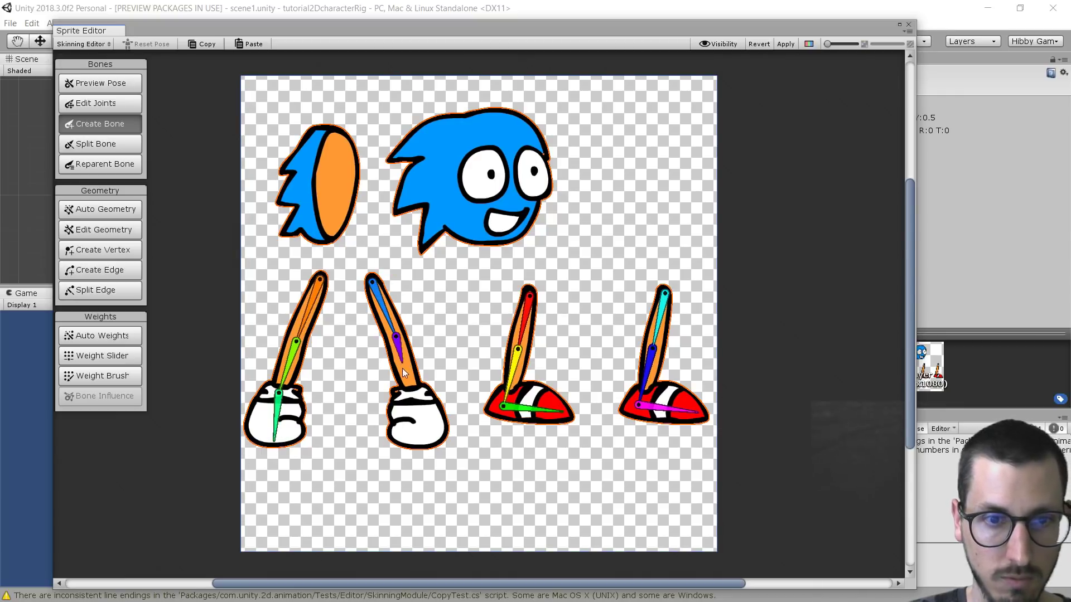
{"action": "left_click", "coordinate": [413, 394]}
{"action": "left_click", "coordinate": [418, 439]}
{"action": "right_click", "coordinate": [417, 439]}
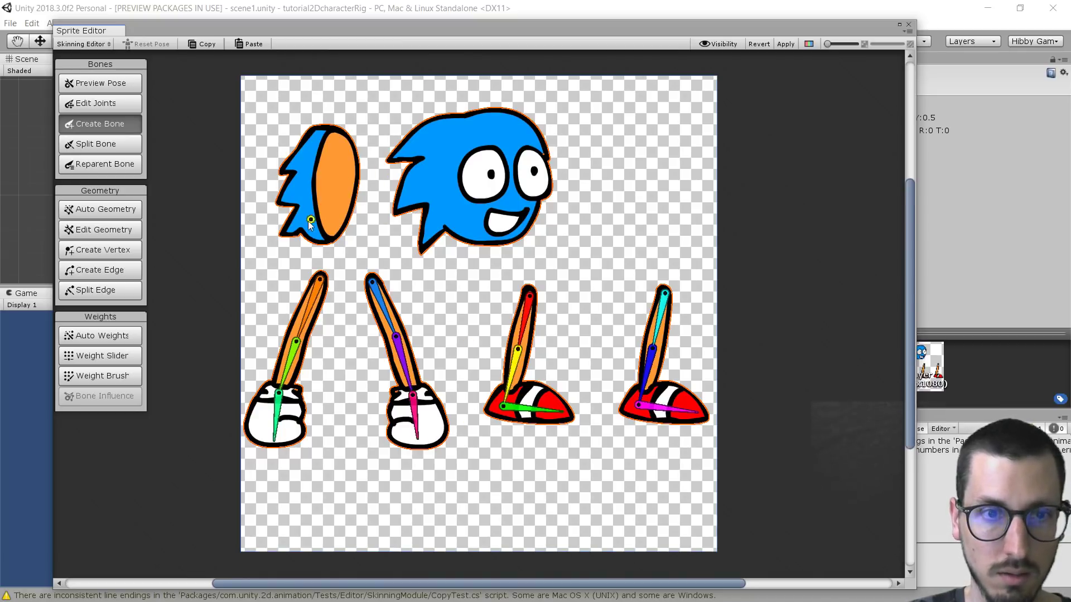
Step: Draw a three-bone chain up the torso, plus single upright bones in the head and in the empty area beneath the body parts
{"action": "left_click", "coordinate": [321, 240]}
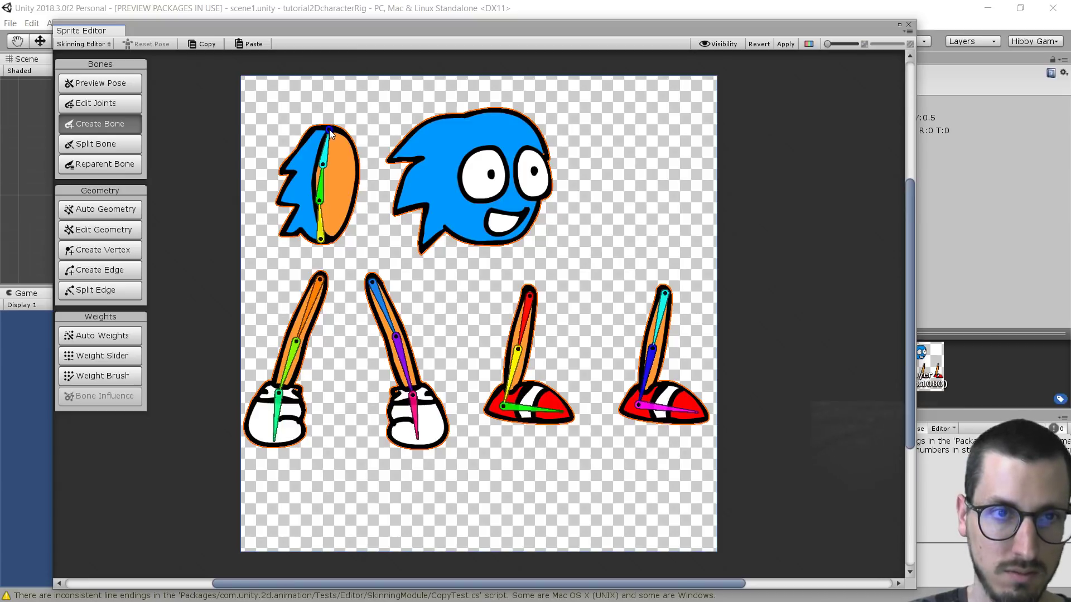
{"action": "left_click", "coordinate": [479, 241]}
{"action": "left_click", "coordinate": [479, 178]}
{"action": "key", "text": "Escape"}
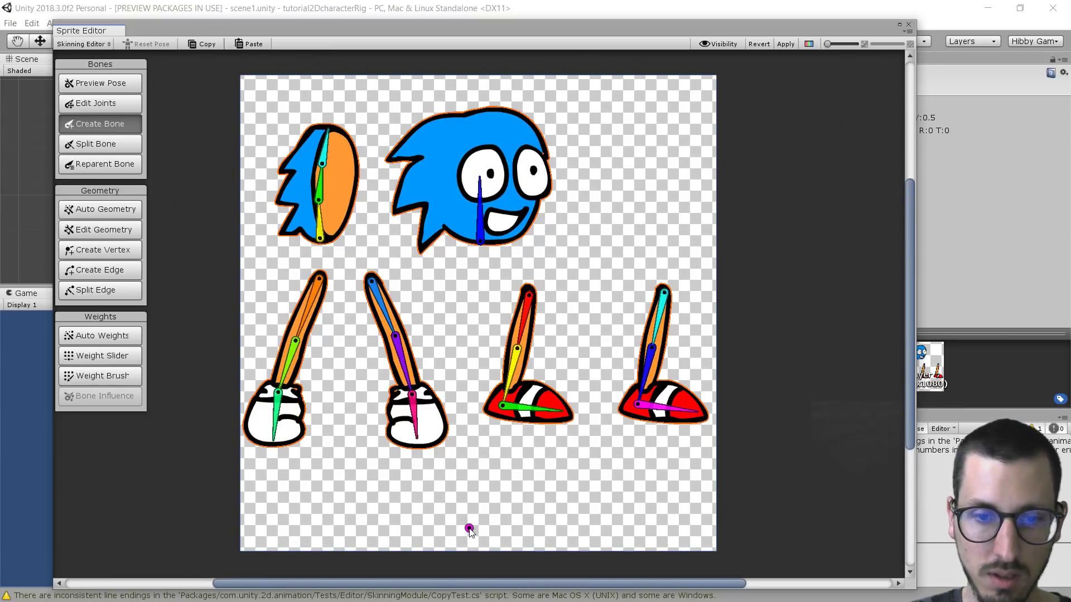
{"action": "left_click", "coordinate": [470, 478]}
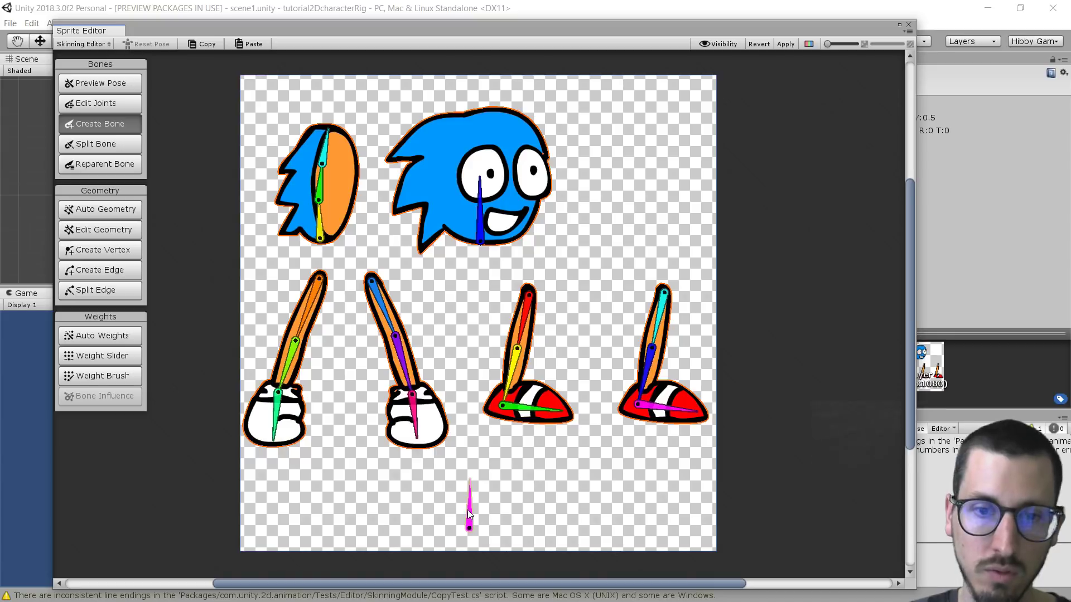
Step: Try rotating and moving the standalone bone beneath the body parts in Preview Pose, undoing each change
{"action": "left_click", "coordinate": [127, 84]}
{"action": "left_click_drag", "start_coordinate": [474, 514], "coordinate": [312, 421]}
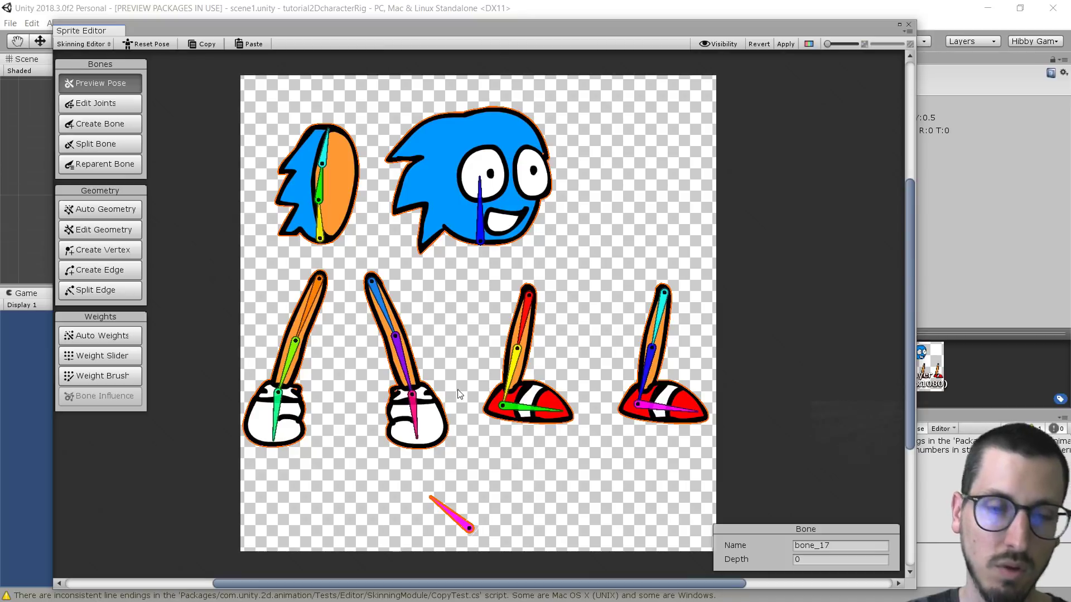
{"action": "key", "text": "ctrl+z"}
{"action": "left_click_drag", "start_coordinate": [470, 528], "coordinate": [521, 506]}
{"action": "key", "text": "ctrl+z"}
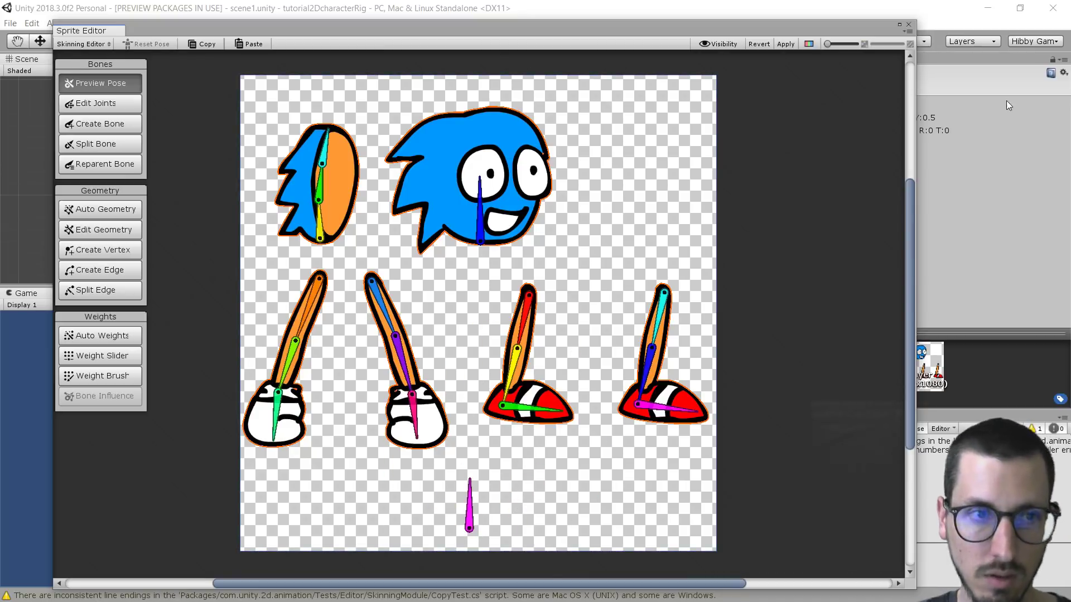
Step: With Edit Joints, rename the standalone bone beneath the body parts to root and the head's bone to head
{"action": "left_click", "coordinate": [118, 102]}
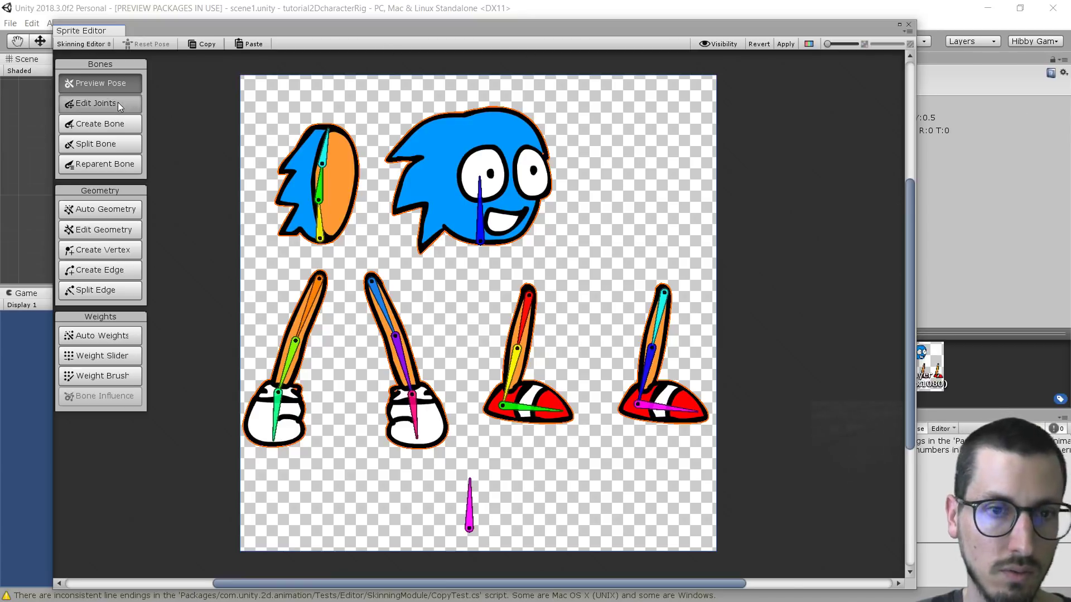
{"action": "left_click", "coordinate": [470, 527]}
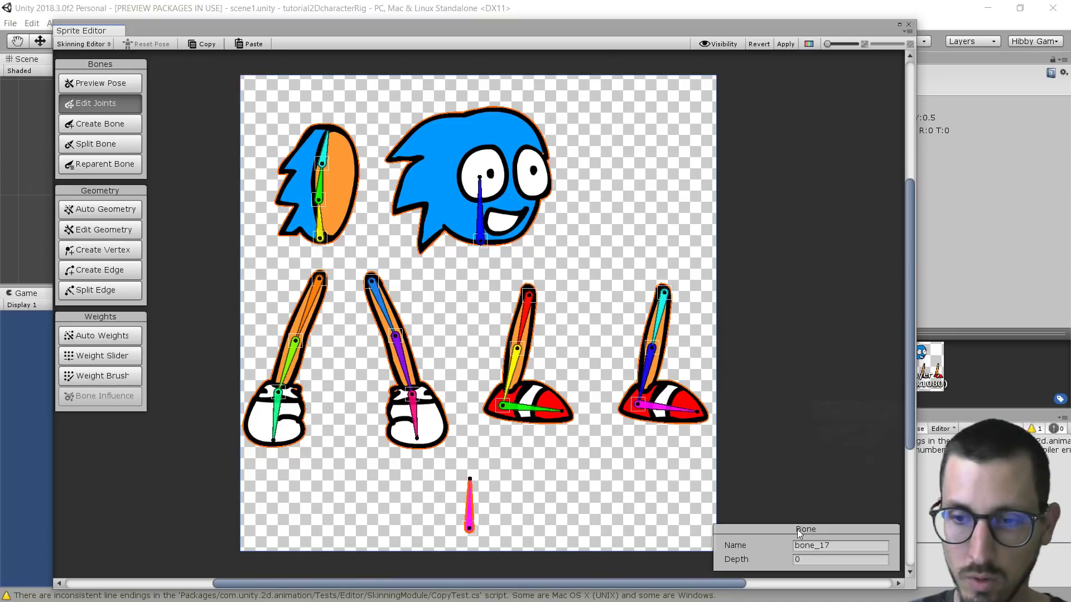
{"action": "left_click", "coordinate": [834, 545]}
{"action": "type", "text": "root"}
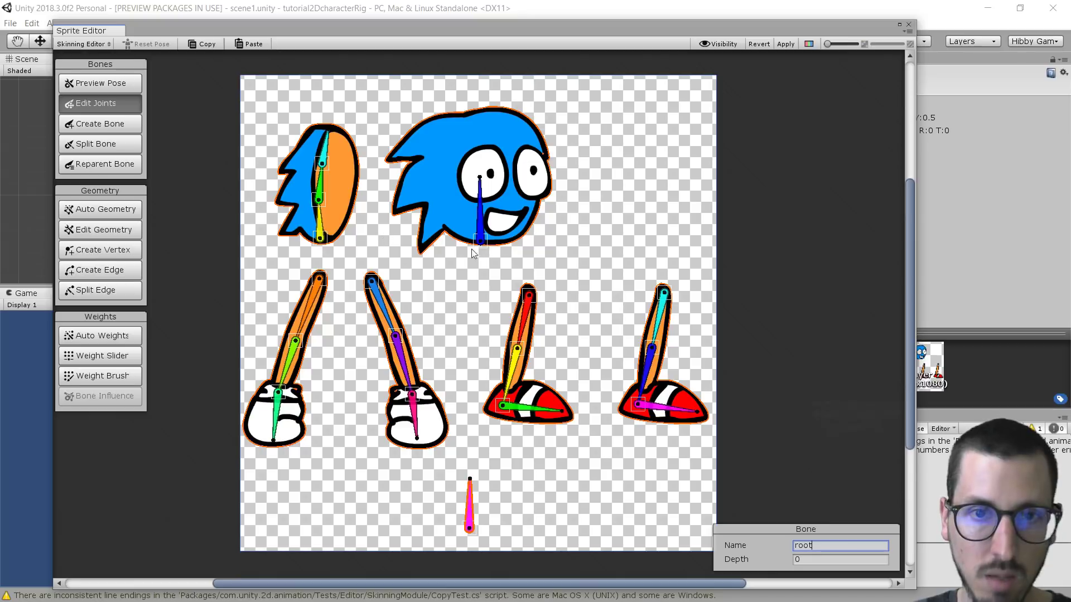
{"action": "left_click", "coordinate": [479, 225]}
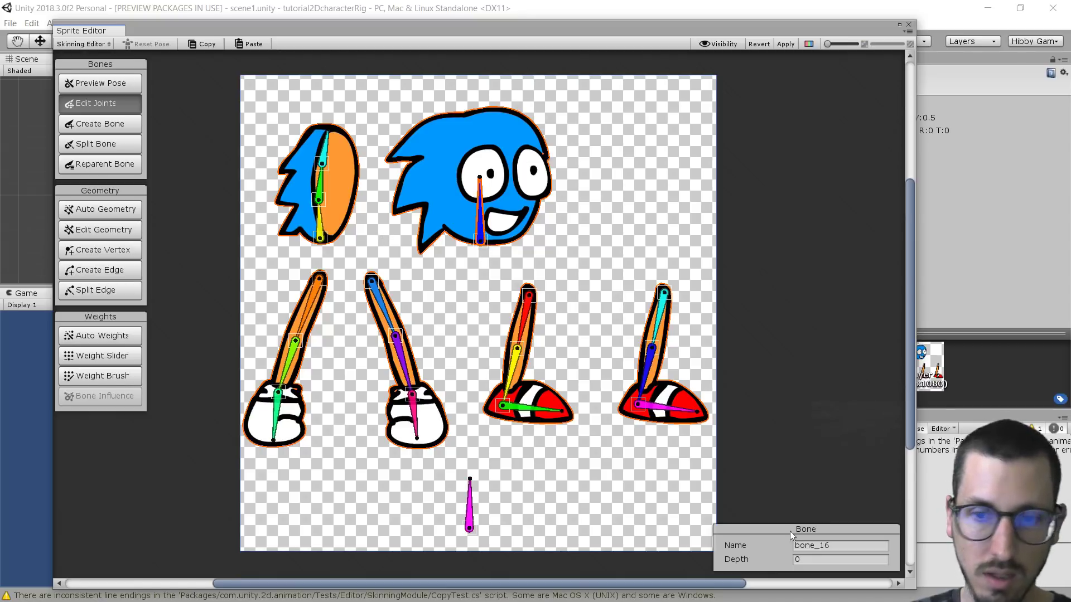
{"action": "left_click", "coordinate": [823, 545]}
{"action": "type", "text": "head"}
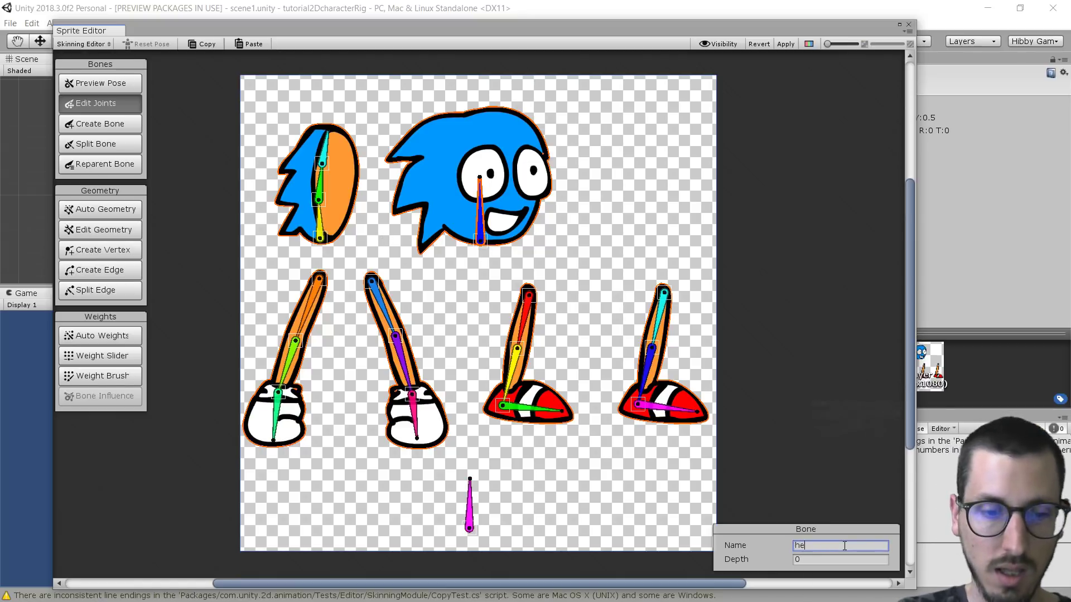
Step: Rename the torso's lowest bone to hip and its middle bone to back
{"action": "left_click", "coordinate": [321, 235]}
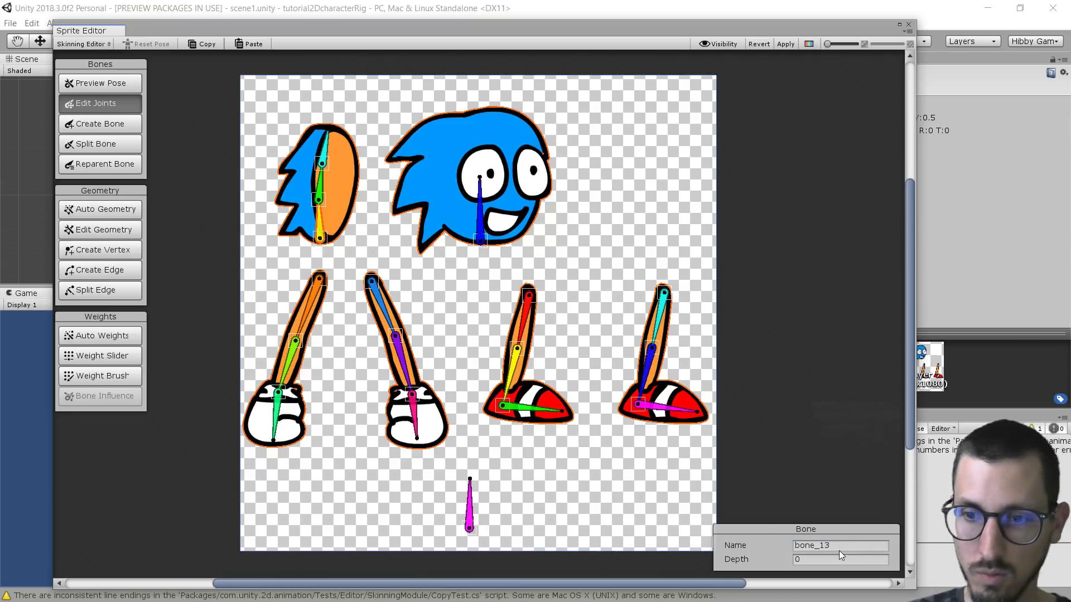
{"action": "type", "text": "hip"}
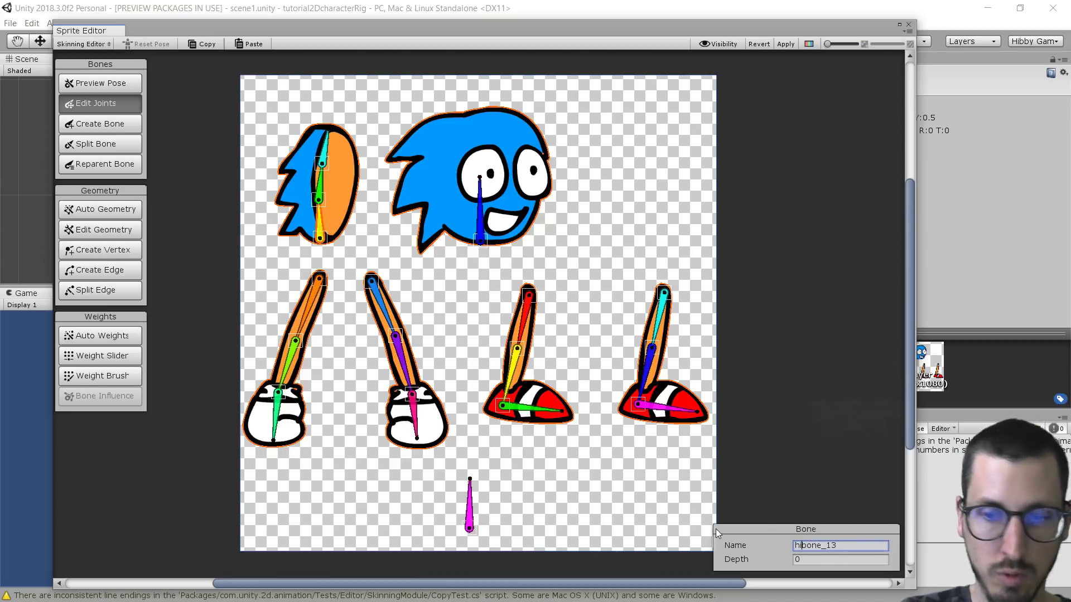
{"action": "key", "text": "ctrl+a"}
{"action": "type", "text": "hip"}
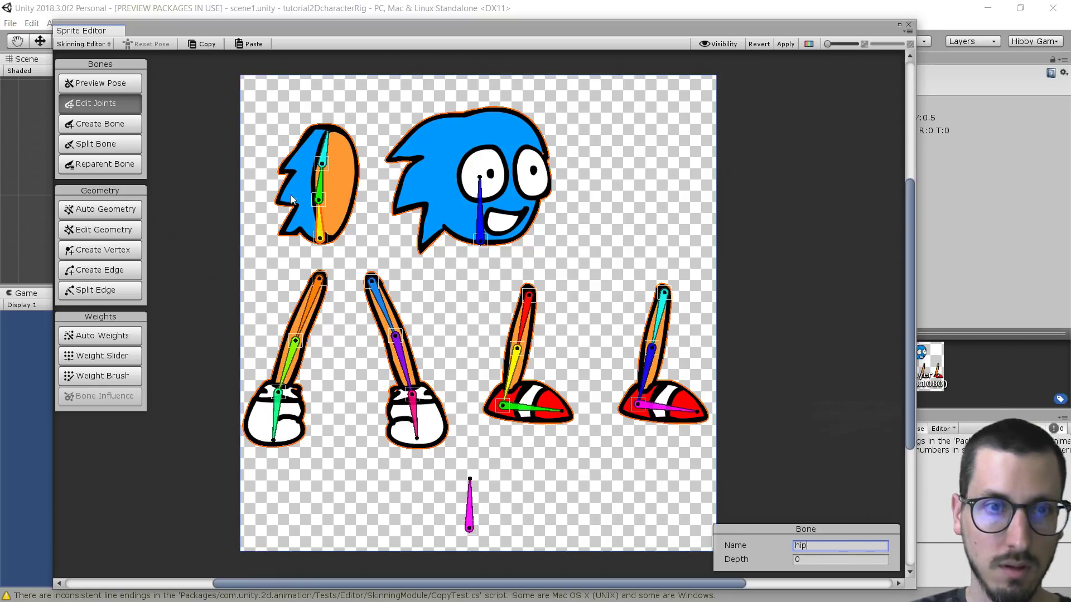
{"action": "left_click", "coordinate": [316, 190]}
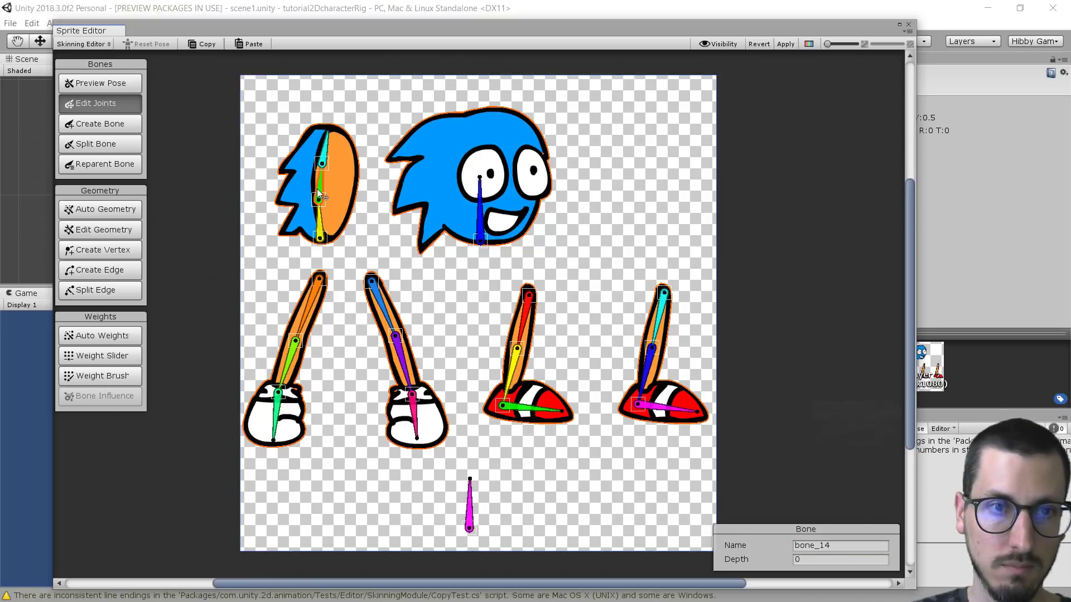
{"action": "left_click", "coordinate": [846, 547]}
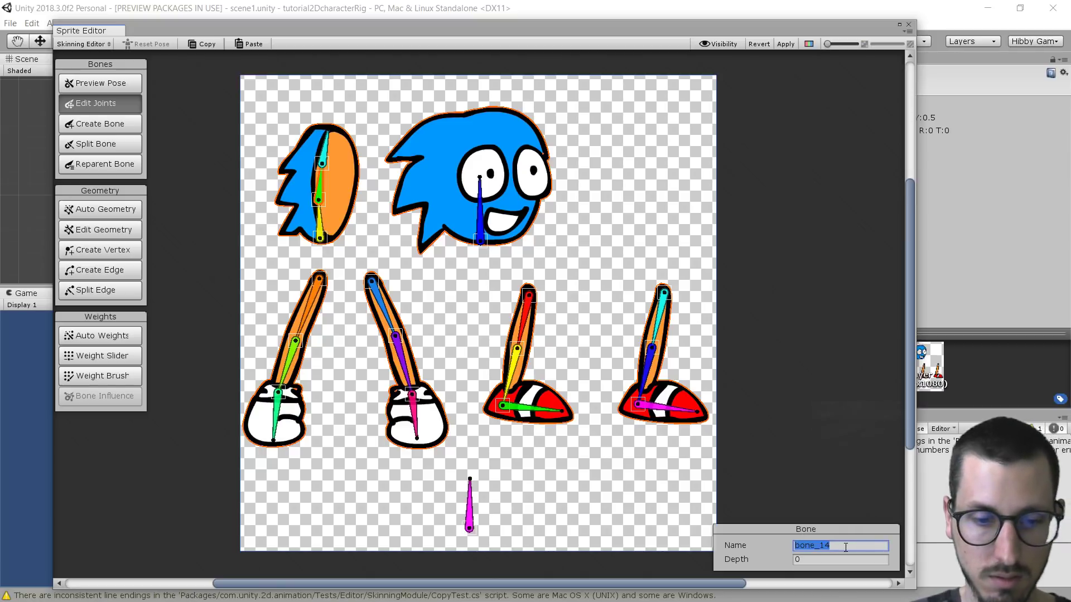
{"action": "type", "text": "back"}
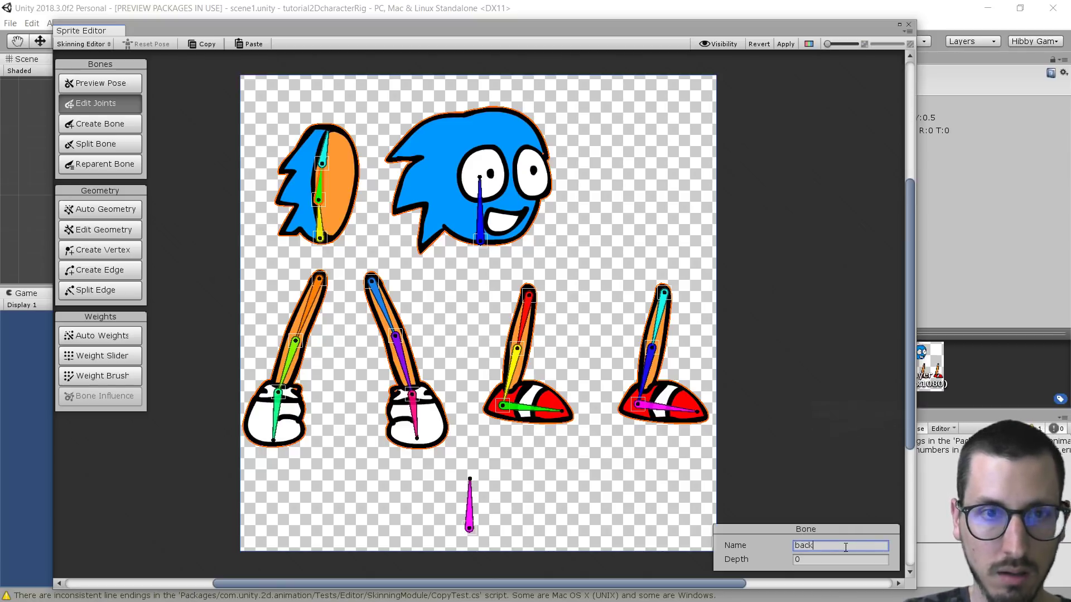
Step: Rename the uppermost bone of the torso chain to chest
{"action": "left_click", "coordinate": [326, 155]}
{"action": "left_click", "coordinate": [757, 547]}
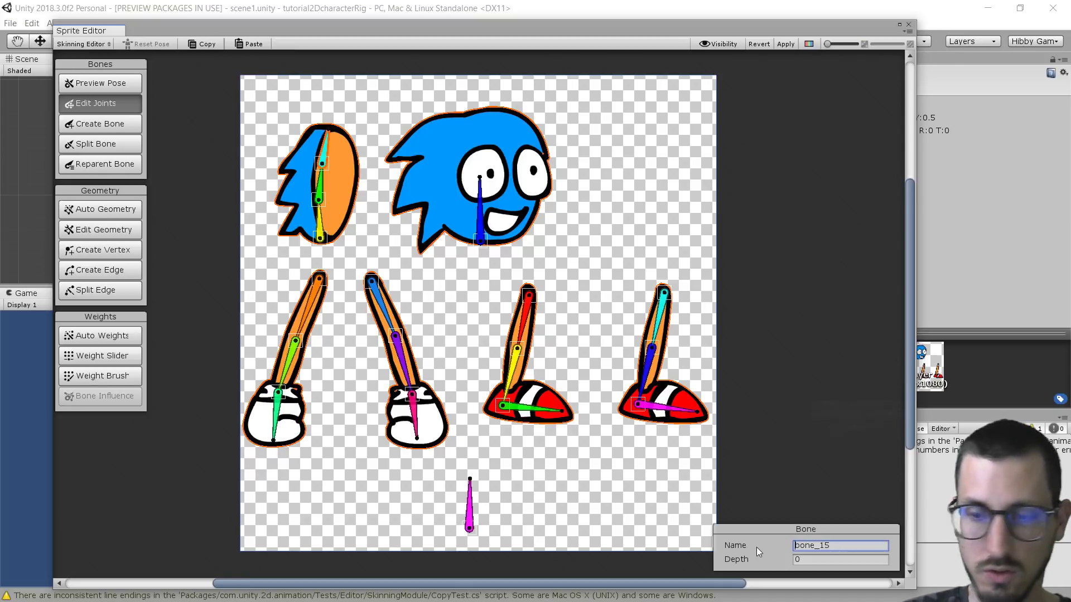
{"action": "type", "text": "chest"}
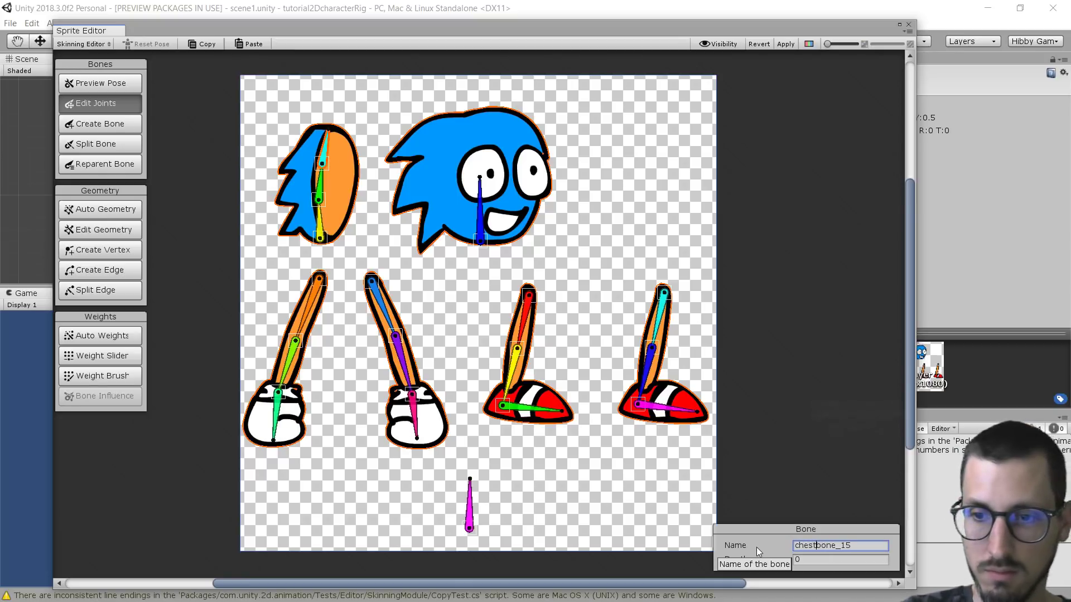
{"action": "key", "text": "ctrl+a"}
{"action": "type", "text": "chest"}
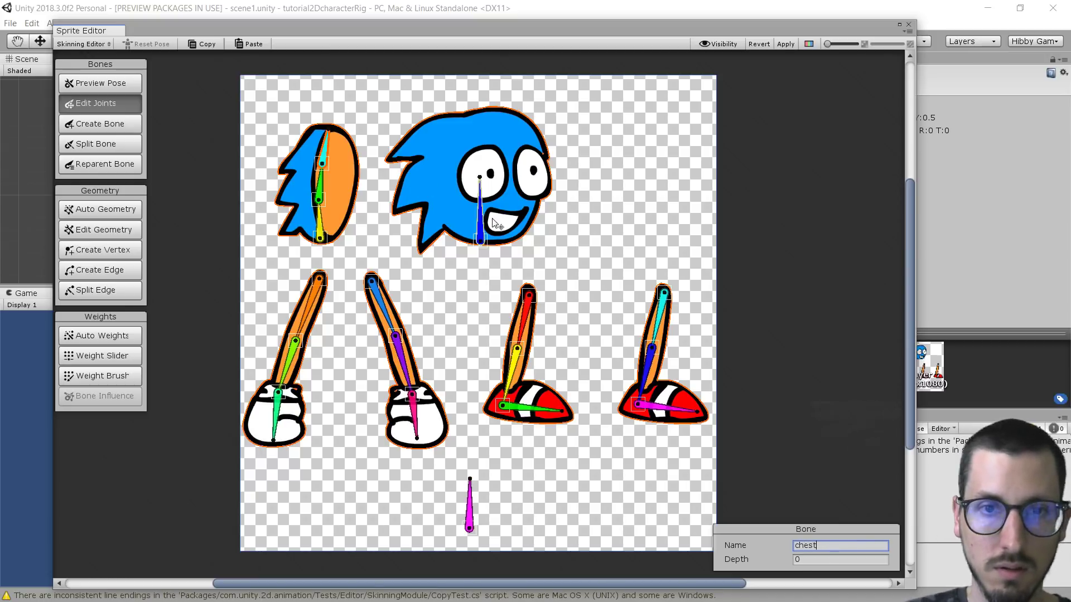
Step: Rename the upper bone of the leftmost arm to armR
{"action": "left_click", "coordinate": [316, 296]}
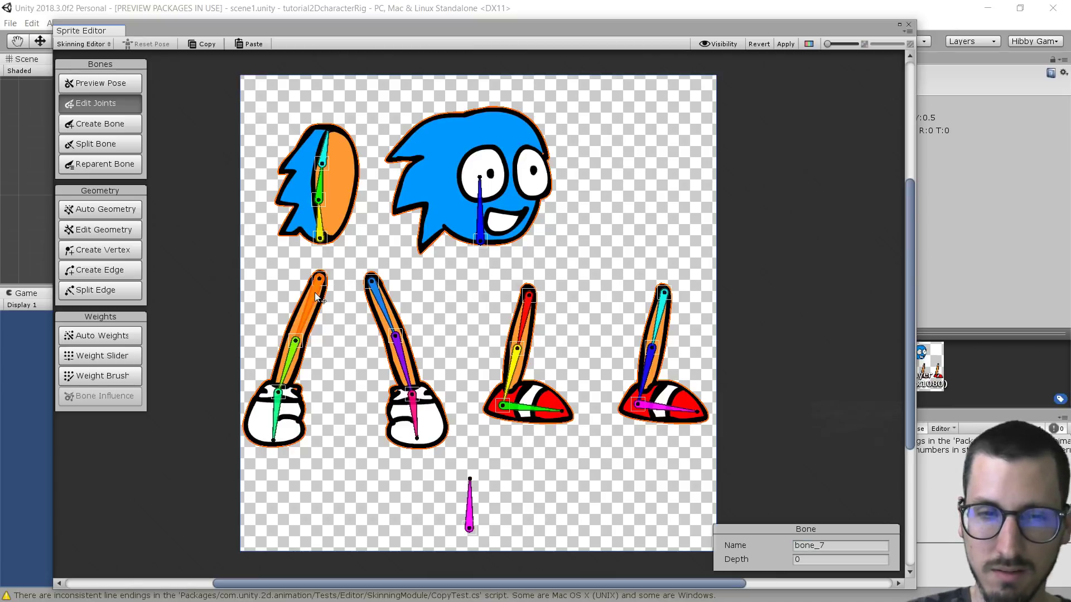
{"action": "left_click", "coordinate": [839, 546]}
{"action": "type", "text": "ar"}
{"action": "key", "text": "ctrl+a"}
{"action": "key", "text": "BackSpace"}
{"action": "type", "text": "armR"}
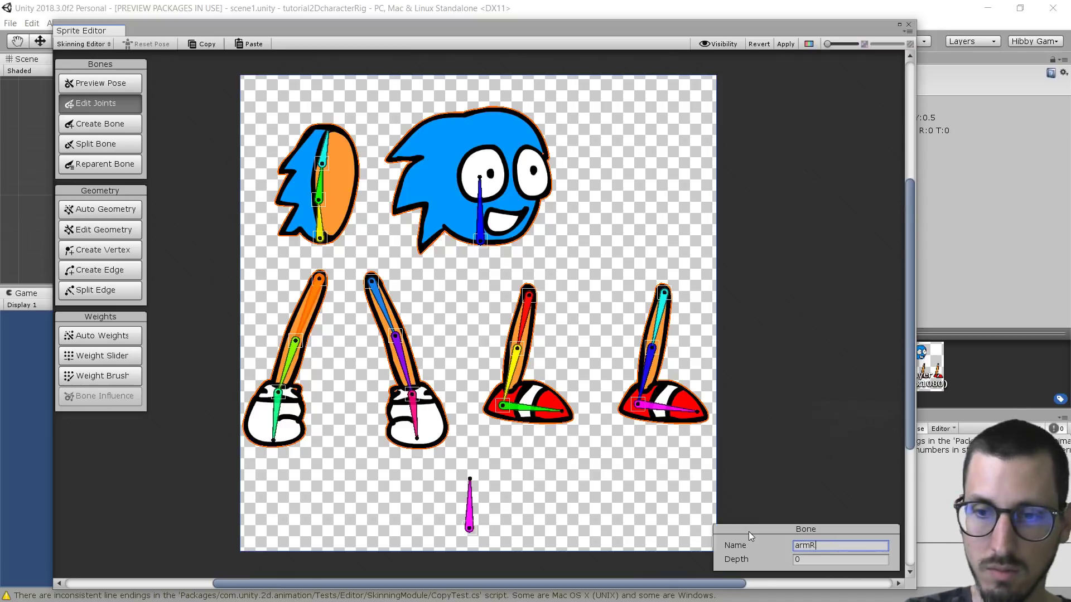
Step: Rename the same arm's middle bone to foreArmR and its hand bone to handR
{"action": "left_click", "coordinate": [290, 367]}
{"action": "left_click", "coordinate": [841, 549]}
{"action": "type", "text": "foreArmR"}
{"action": "key", "text": "Escape"}
{"action": "left_click", "coordinate": [841, 544]}
{"action": "type", "text": "handR"}
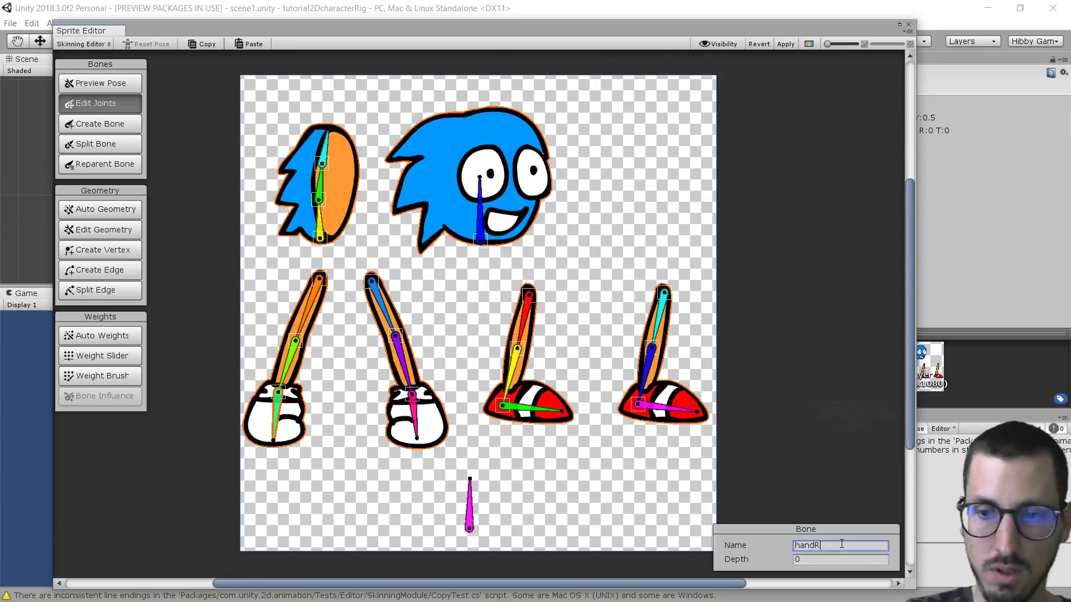
Step: Rename the upper bone of the other arm to armL
{"action": "left_click", "coordinate": [384, 301]}
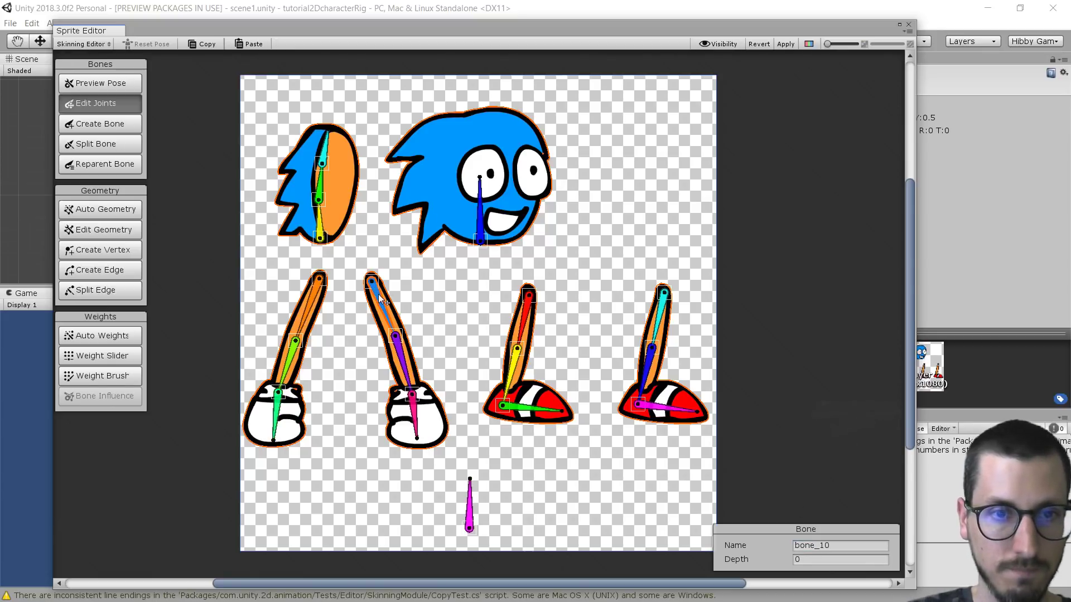
{"action": "left_click", "coordinate": [842, 547]}
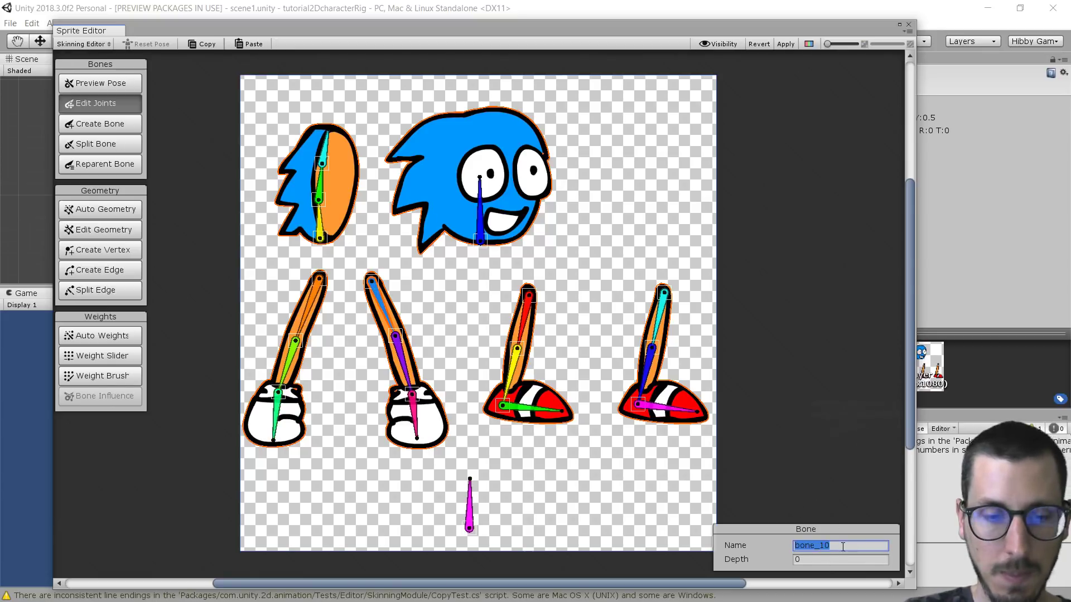
{"action": "type", "text": "armL"}
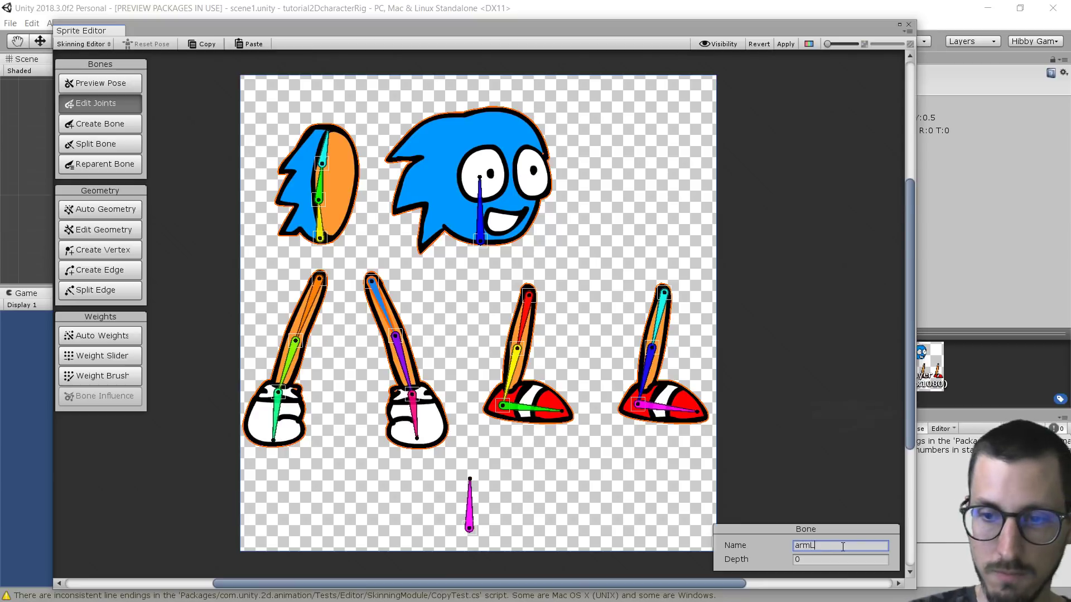
Step: Rename the middle bone below armL to foreArmL and its hand bone to handL
{"action": "left_click", "coordinate": [412, 363]}
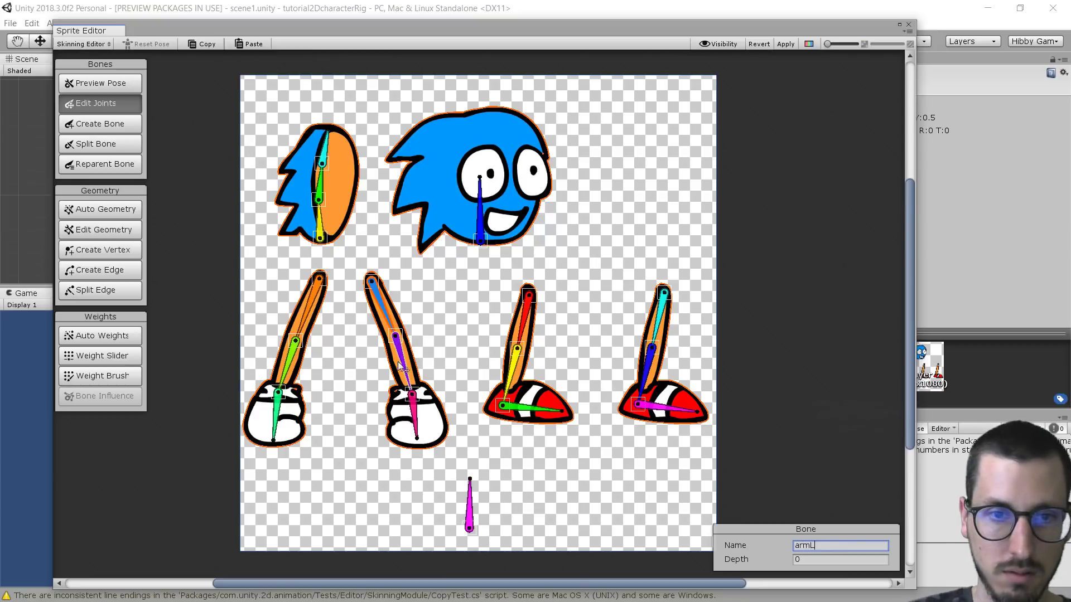
{"action": "left_click", "coordinate": [839, 546]}
{"action": "type", "text": "forearmL"}
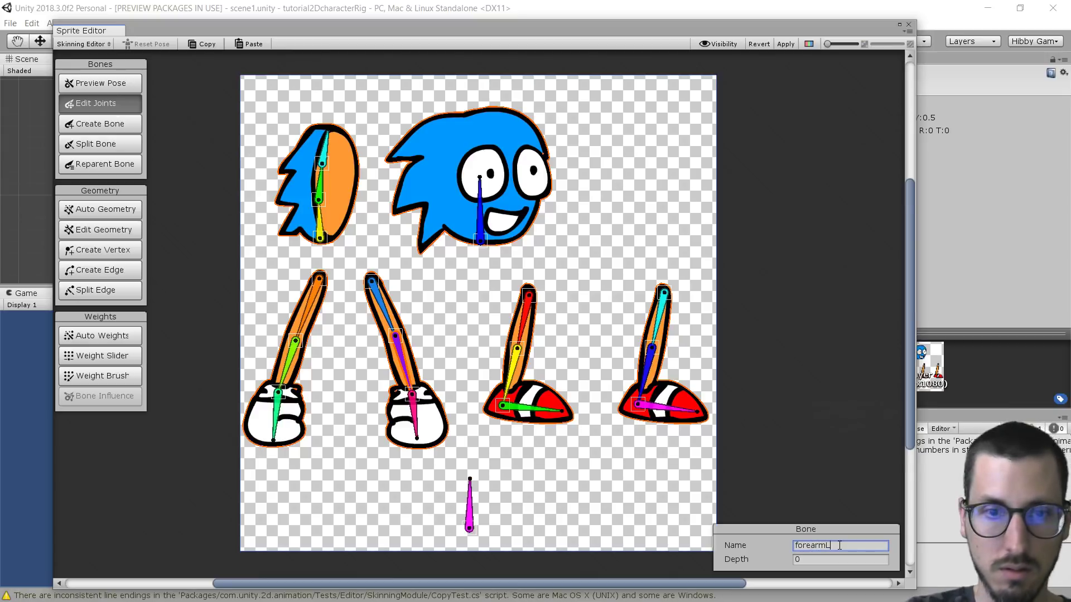
{"action": "key", "text": "BackSpace"}
{"action": "type", "text": "A"}
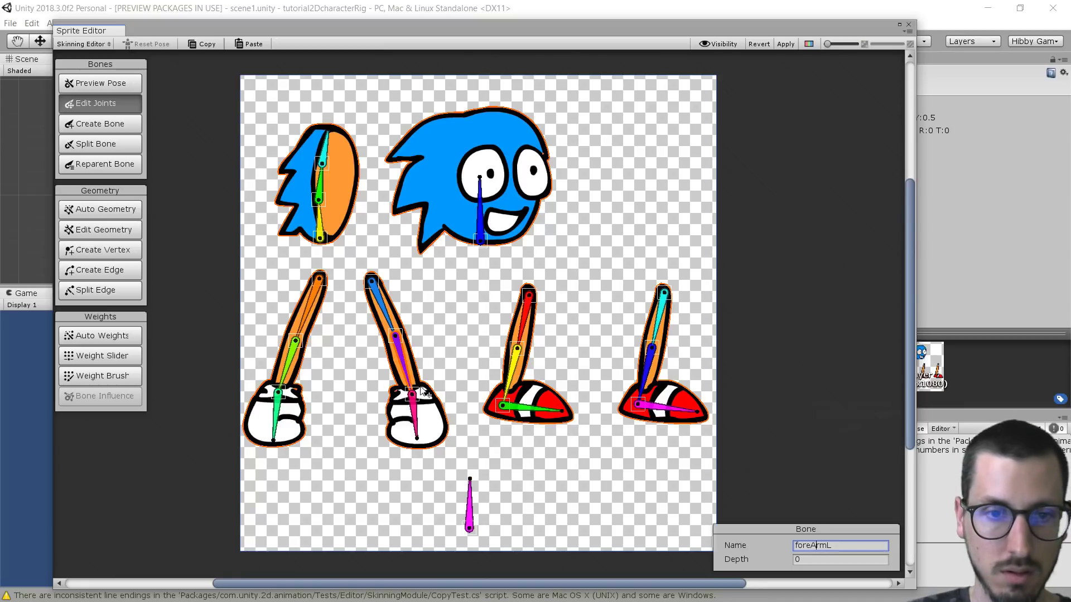
{"action": "left_click", "coordinate": [413, 416]}
{"action": "left_click", "coordinate": [843, 546]}
{"action": "type", "text": "handL"}
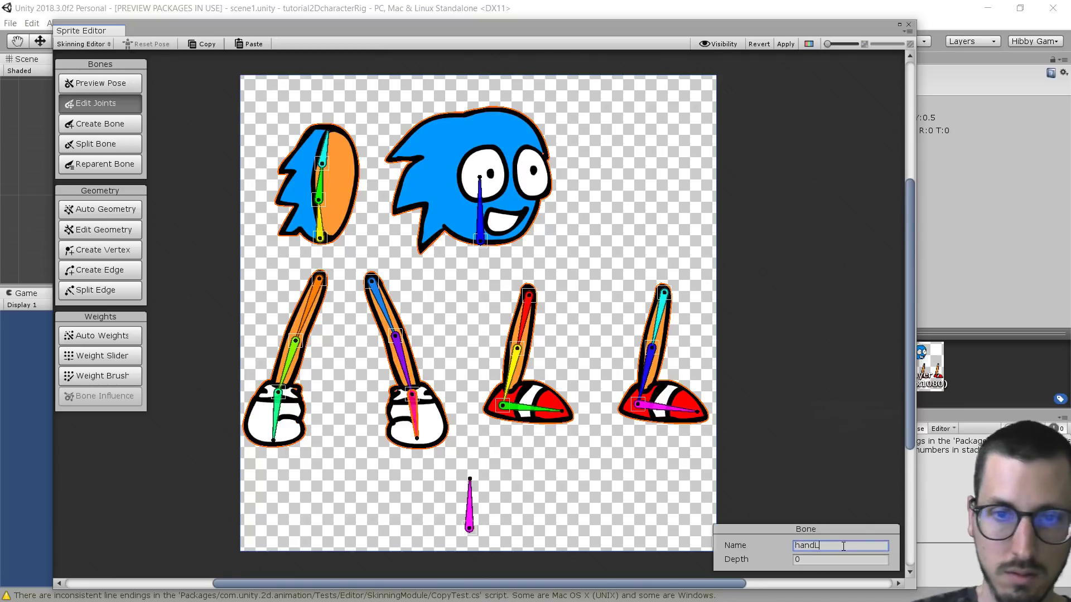
Step: Rename the upper bone of the leg nearest the arms to legR
{"action": "left_click", "coordinate": [525, 313]}
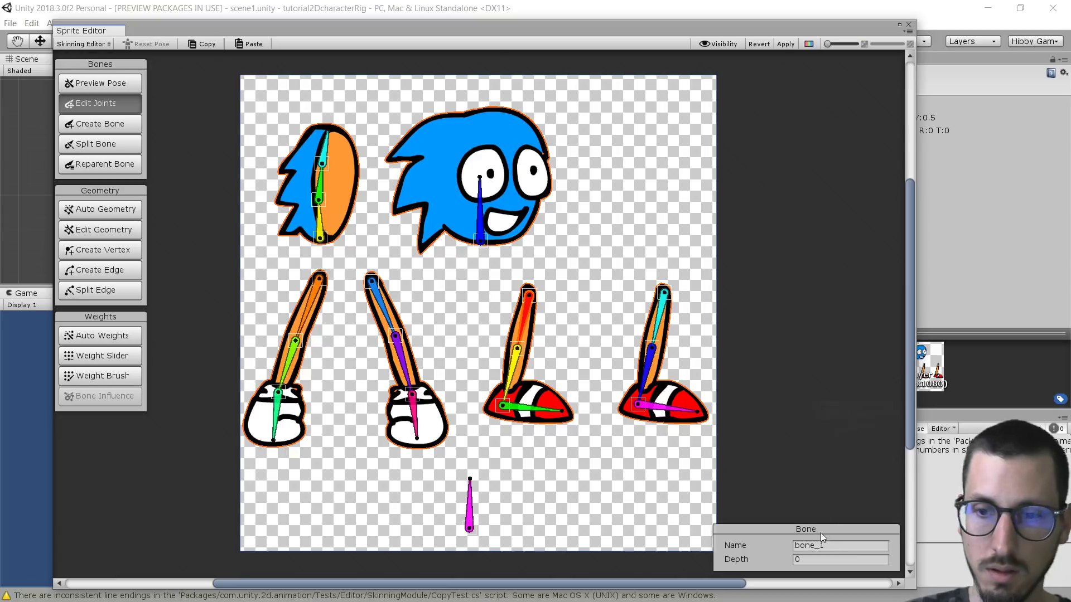
{"action": "left_click", "coordinate": [831, 545]}
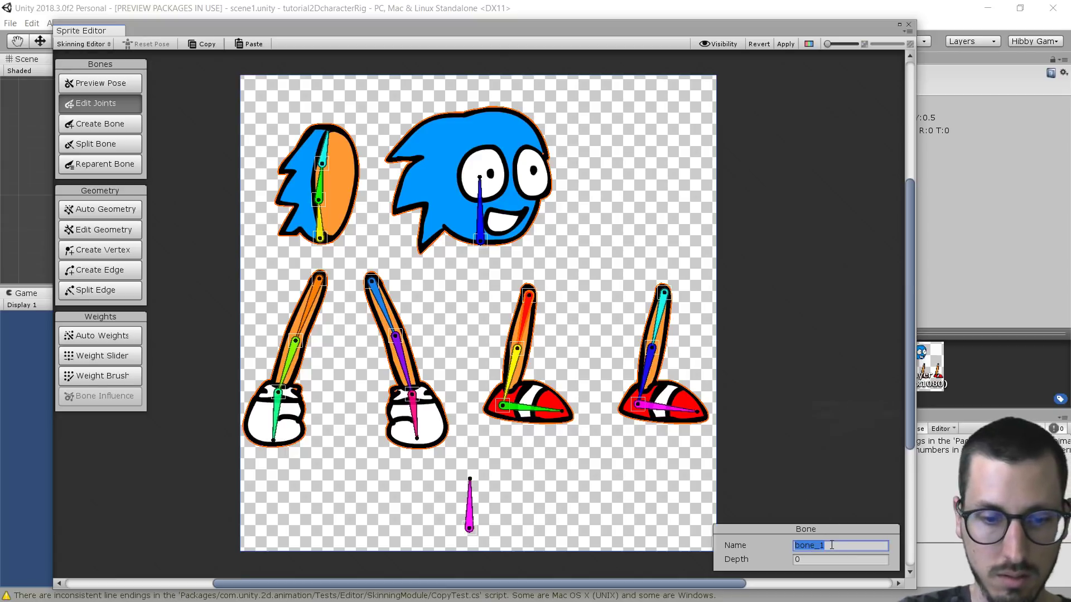
{"action": "type", "text": "legR"}
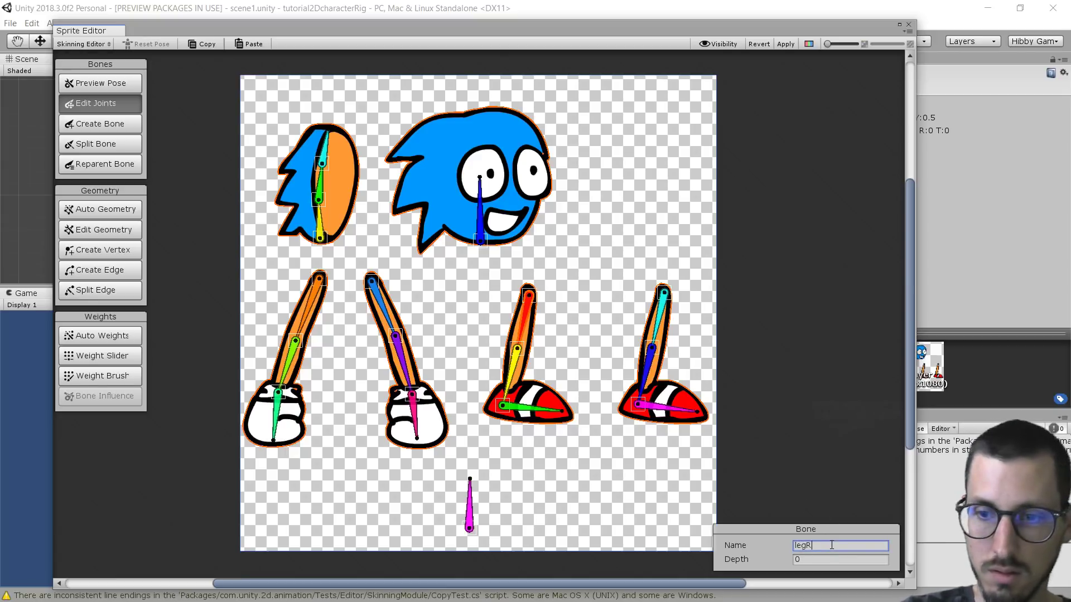
Step: Rename the bone below legR to kneeR and the bone in that leg's shoe to footR
{"action": "left_click", "coordinate": [514, 362]}
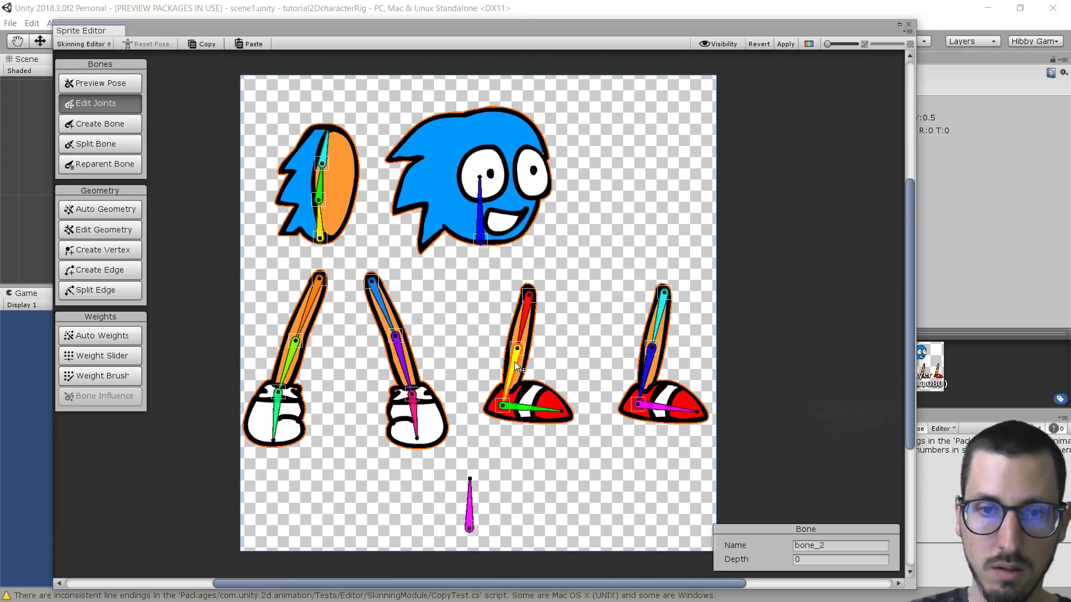
{"action": "left_click", "coordinate": [835, 547]}
{"action": "type", "text": "kn"}
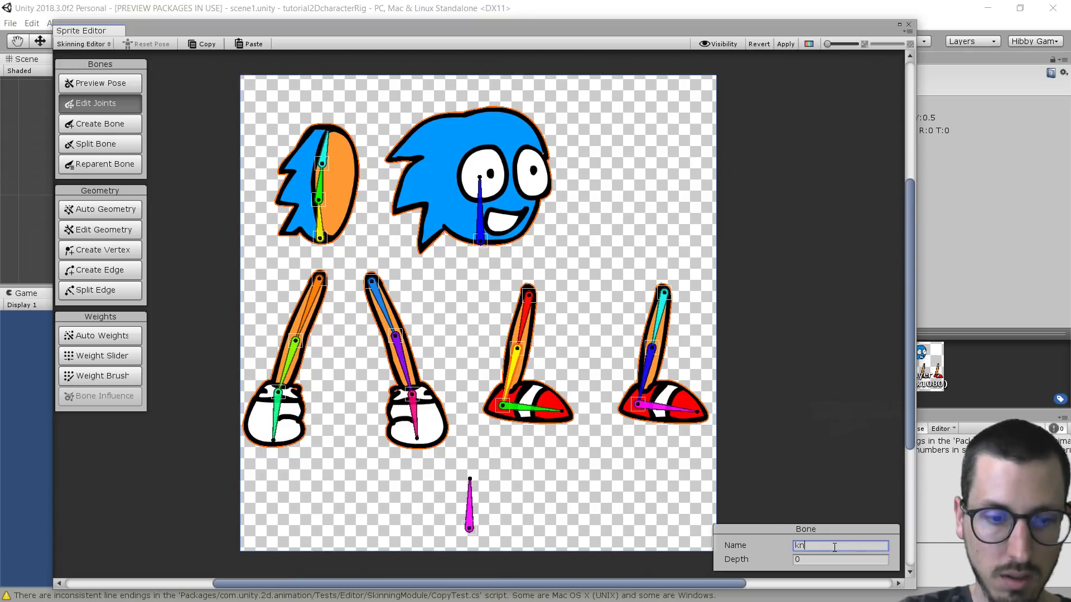
{"action": "type", "text": "eeR"}
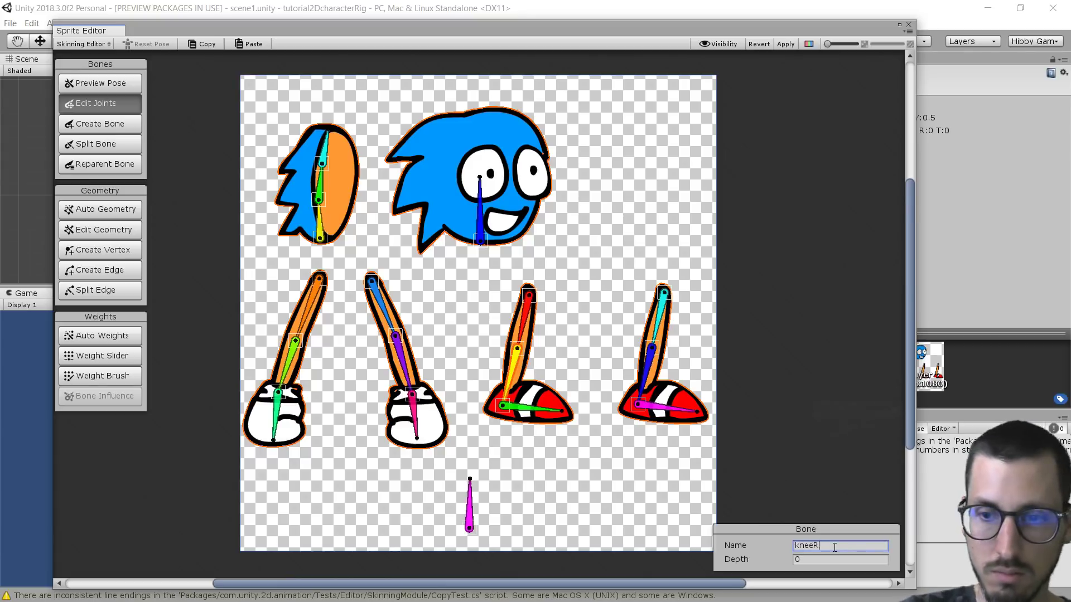
{"action": "left_click", "coordinate": [518, 407]}
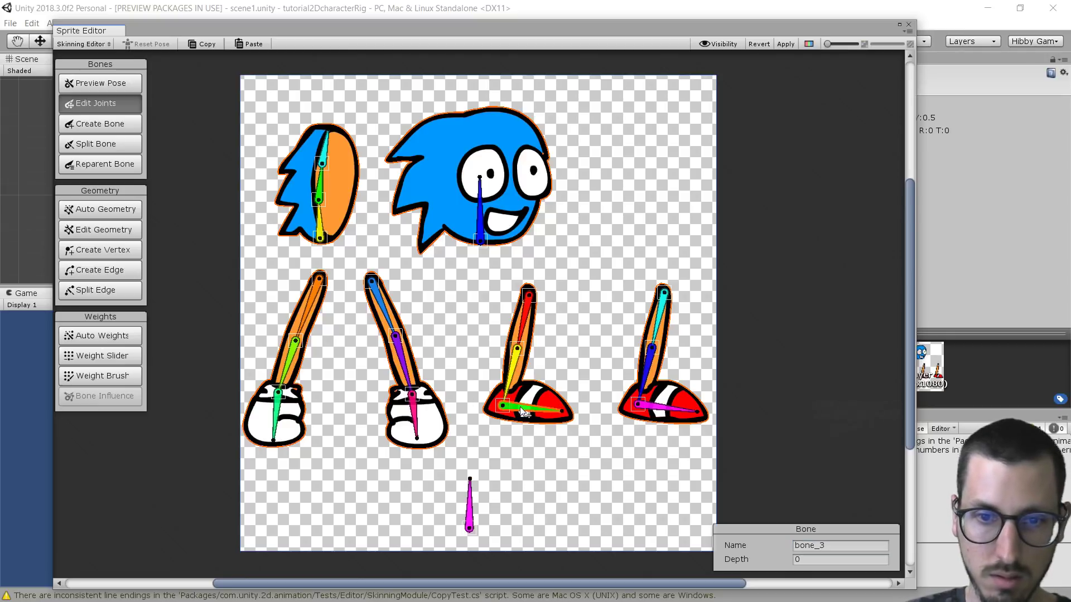
{"action": "left_click", "coordinate": [836, 547]}
{"action": "type", "text": "footR"}
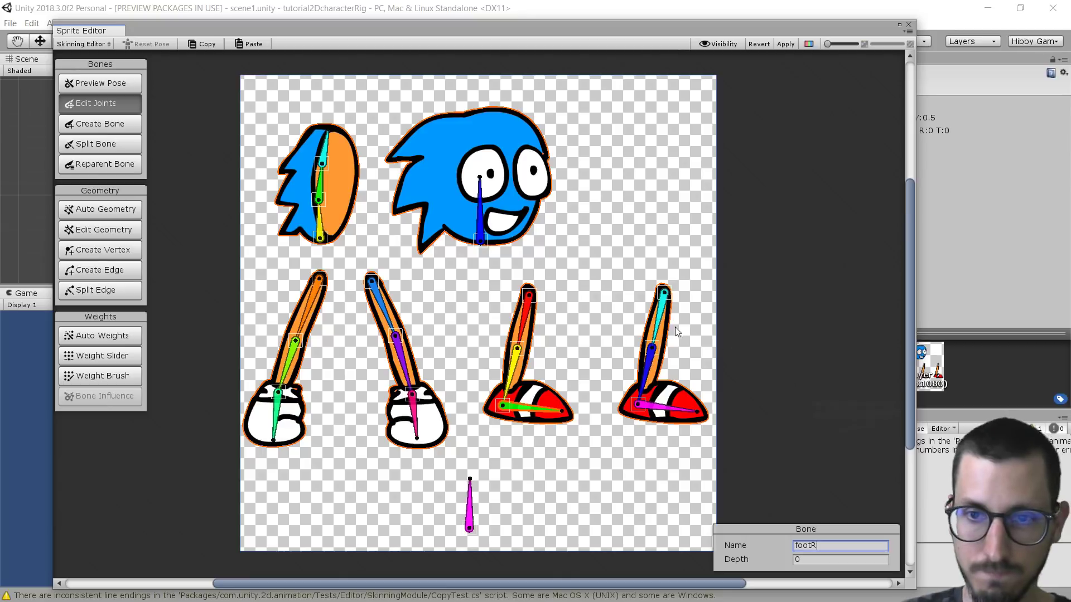
Step: Rename the upper bone of the rightmost leg to legL
{"action": "left_click", "coordinate": [664, 318]}
{"action": "left_click", "coordinate": [842, 545]}
{"action": "type", "text": "lef"}
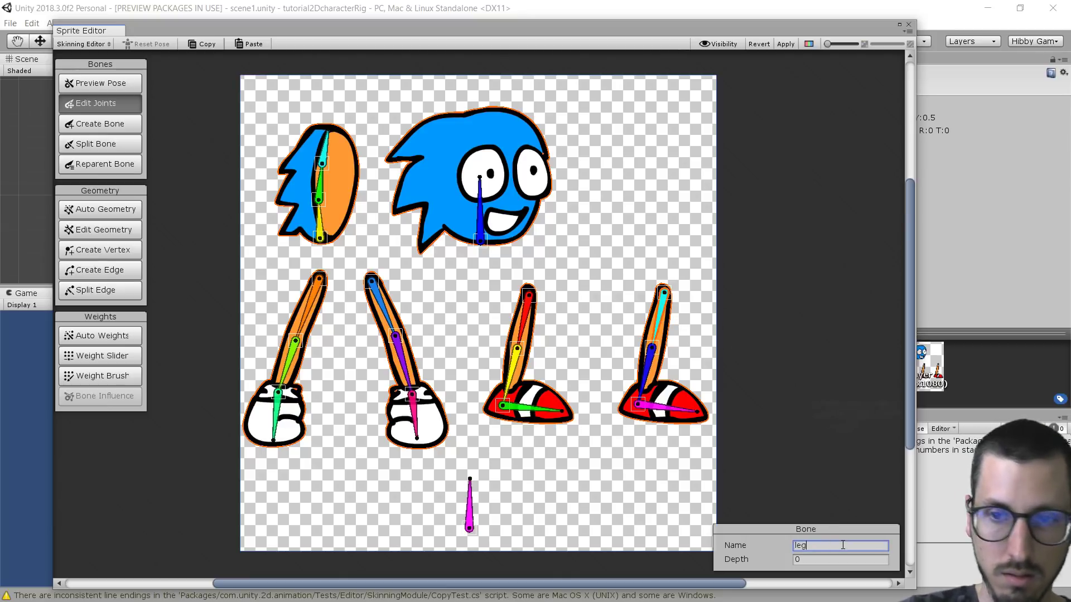
{"action": "type", "text": "L"}
Step: Rename the bone below legL to kneeL and the bone in that leg's shoe to footL
{"action": "left_click", "coordinate": [648, 365]}
{"action": "left_click", "coordinate": [837, 544]}
{"action": "key", "text": "BackSpace"}
{"action": "type", "text": "kneeL"}
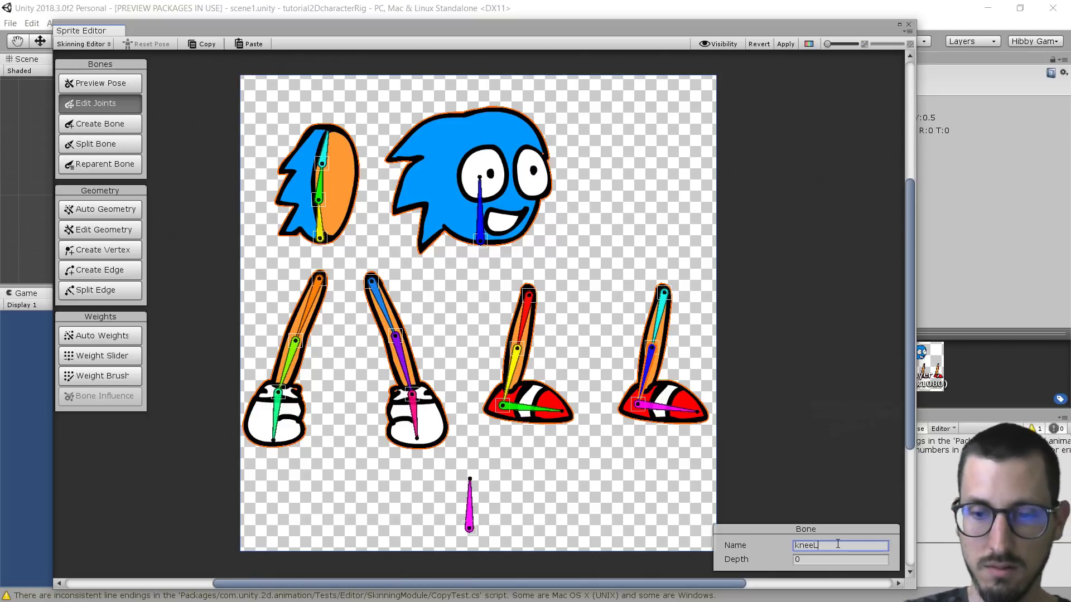
{"action": "left_click", "coordinate": [667, 408]}
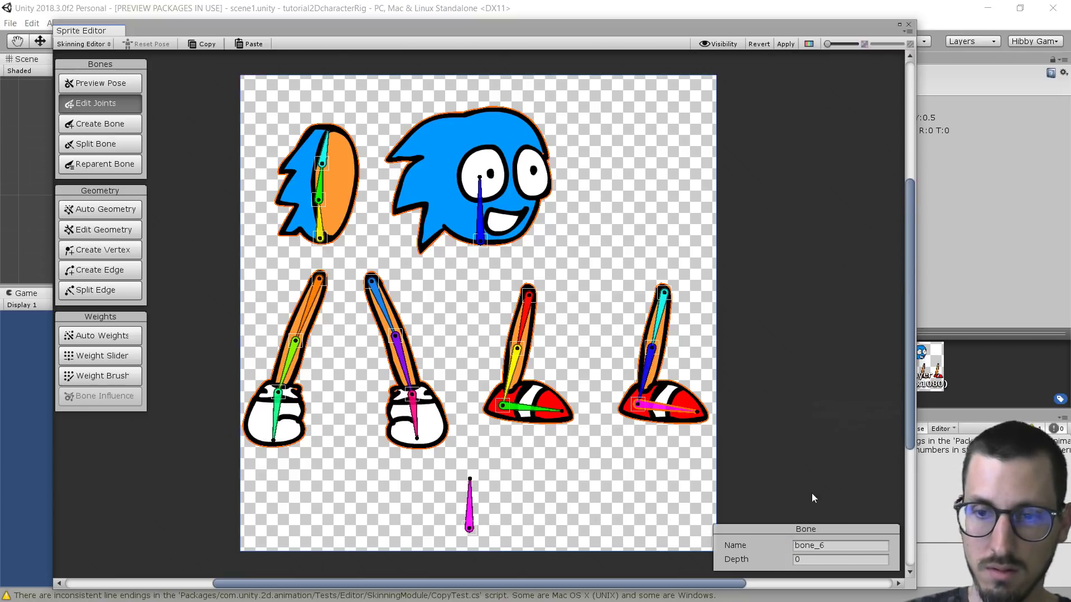
{"action": "left_click", "coordinate": [840, 546]}
{"action": "type", "text": "foot"}
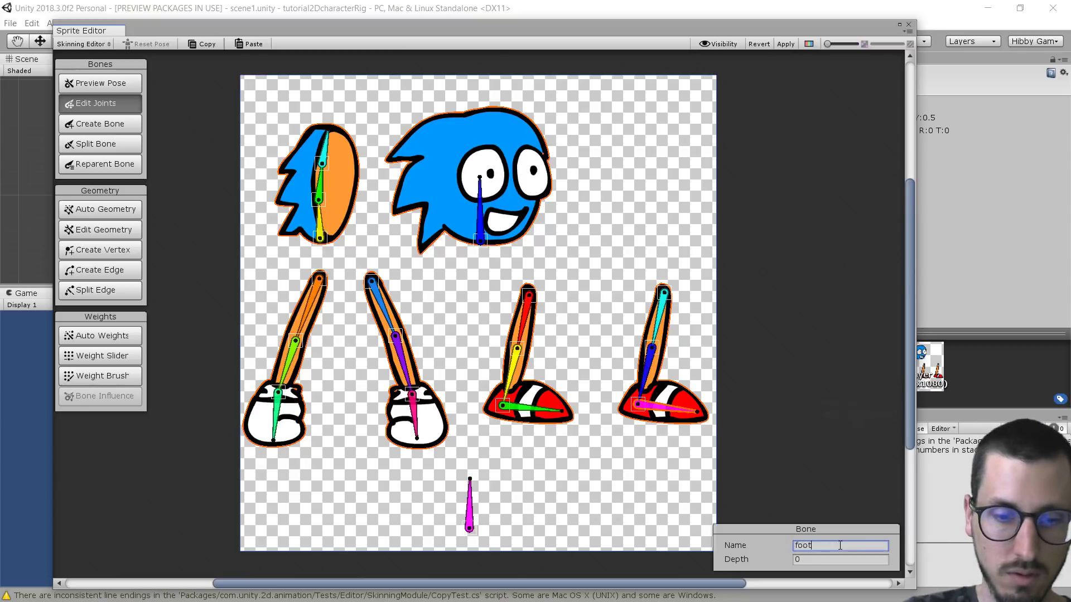
{"action": "type", "text": "L"}
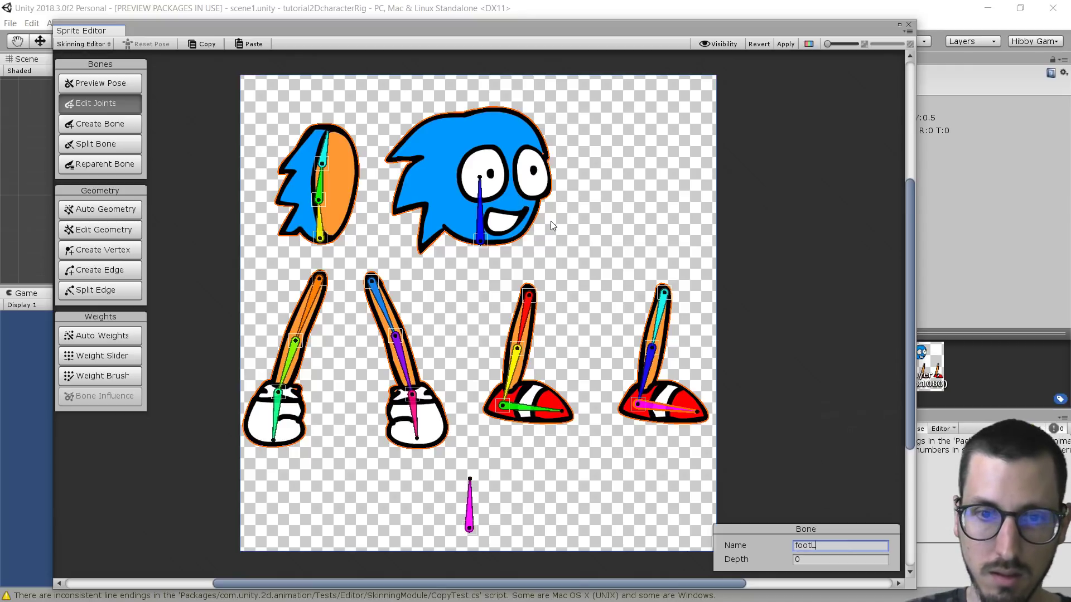
Step: Switch to Reparent Bone and go through the legL, kneeL and footL hierarchy, ending with legL selected
{"action": "left_click", "coordinate": [109, 165]}
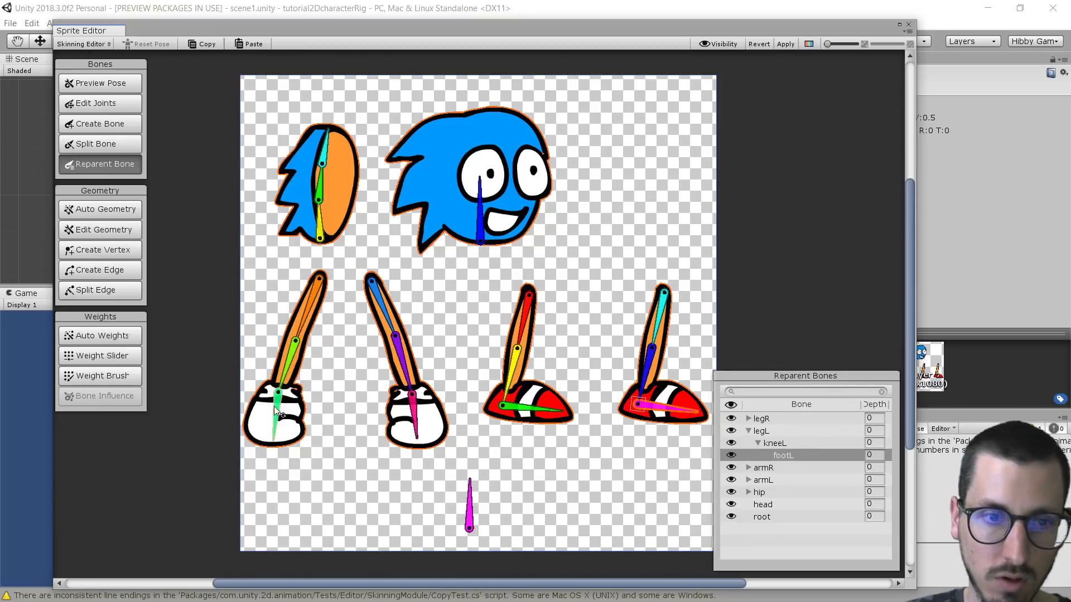
{"action": "left_click", "coordinate": [775, 433]}
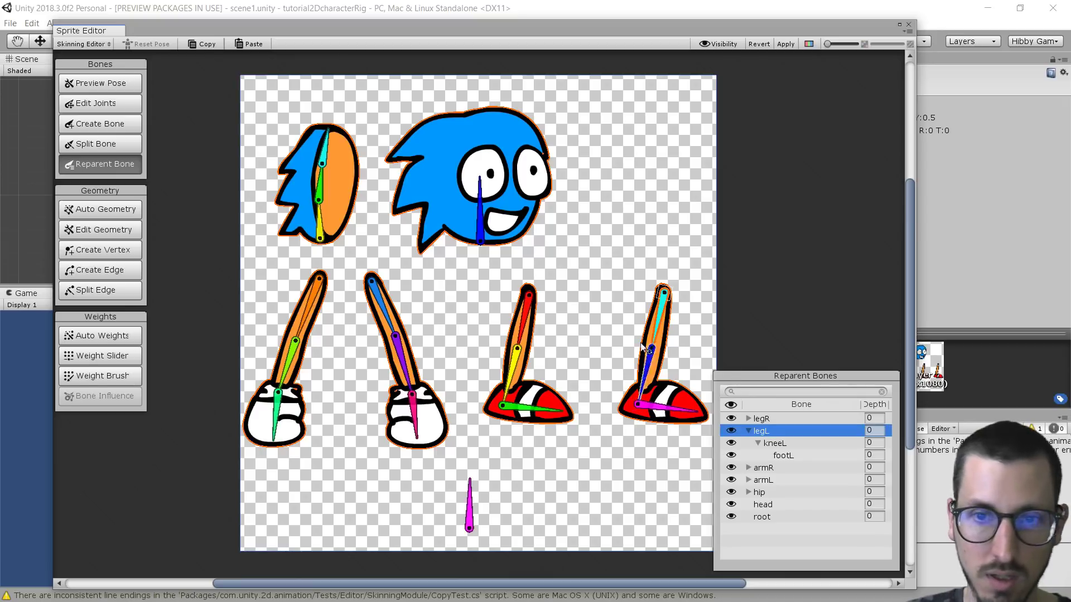
{"action": "left_click", "coordinate": [789, 442]}
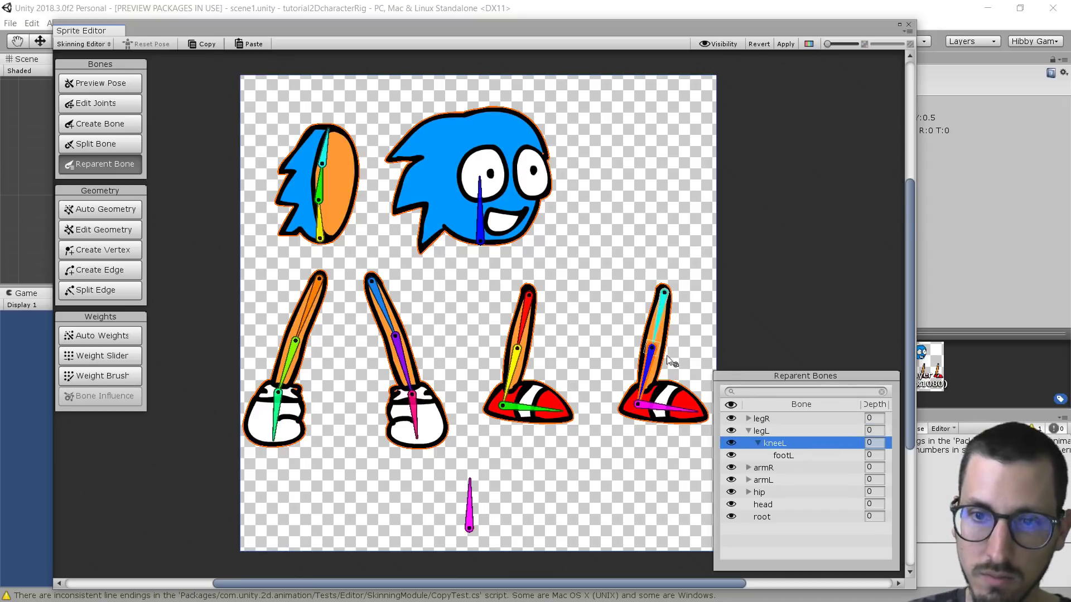
{"action": "left_click", "coordinate": [782, 455]}
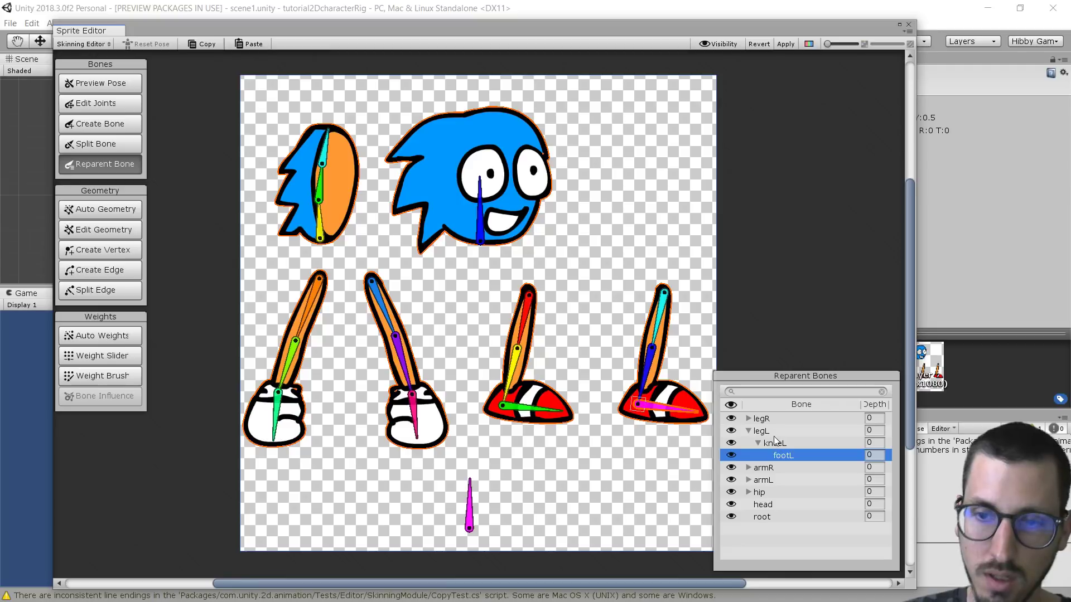
{"action": "left_click", "coordinate": [774, 435]}
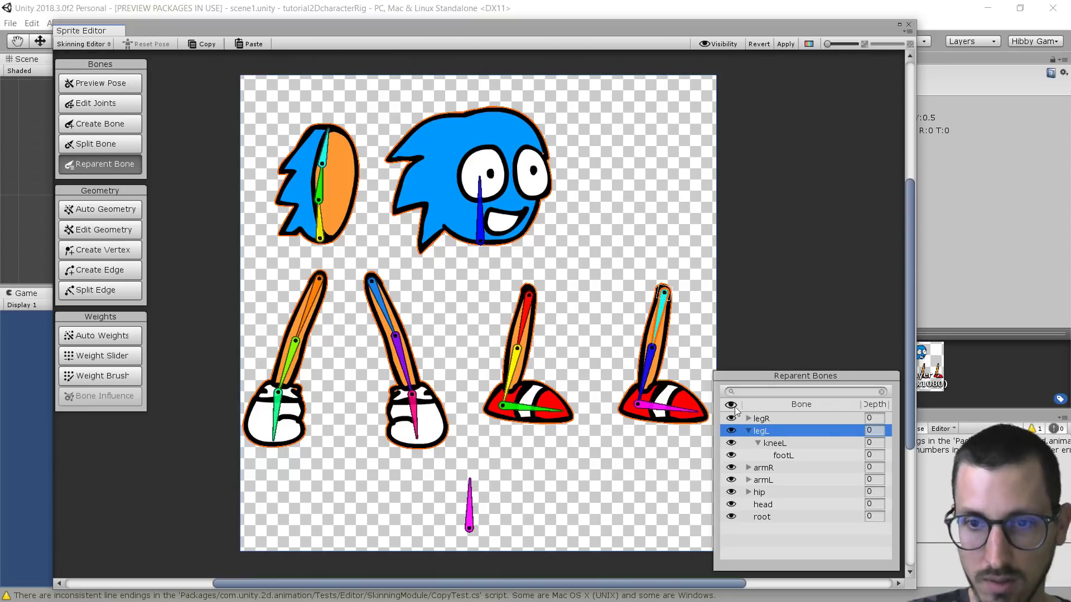
Step: Try rotating the legL bone and the torso's chest bone, undoing the changes
{"action": "left_click_drag", "start_coordinate": [654, 330], "coordinate": [686, 344]}
{"action": "key", "text": "shift+1"}
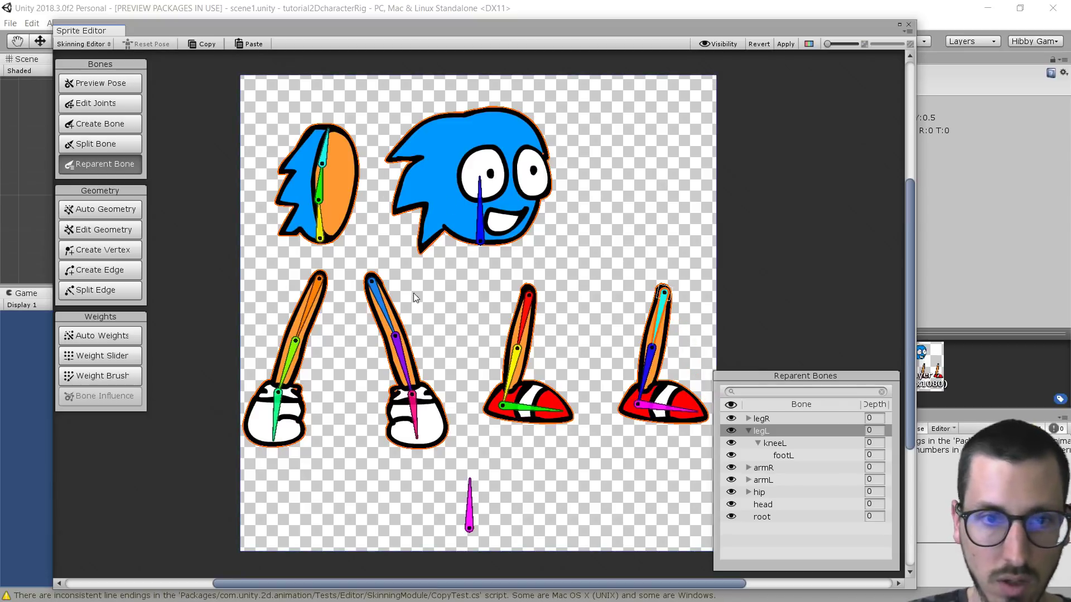
{"action": "left_click", "coordinate": [326, 145]}
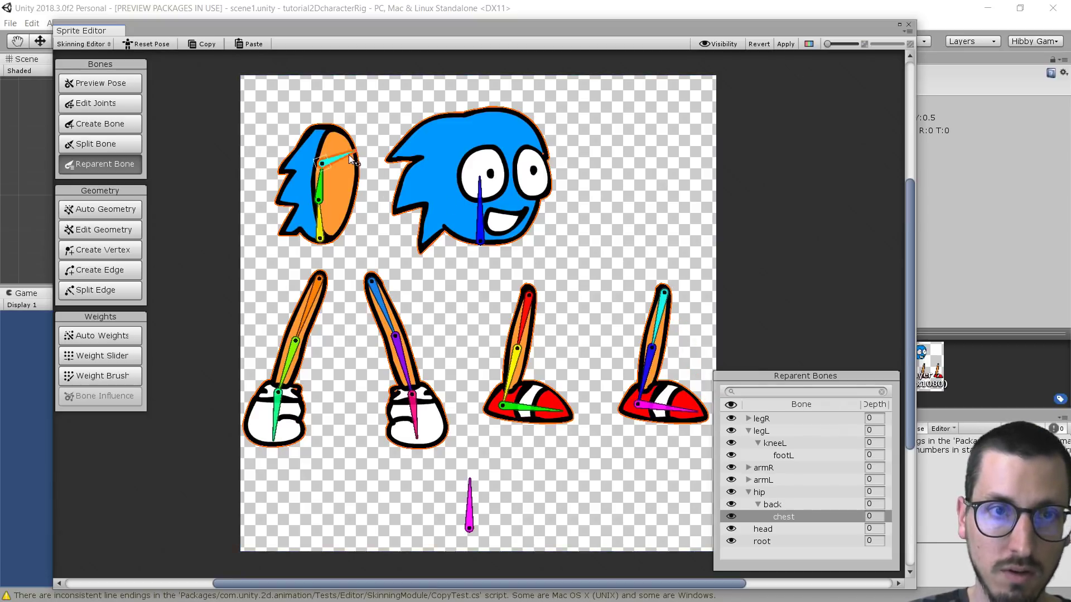
{"action": "left_click_drag", "start_coordinate": [325, 146], "coordinate": [387, 162]}
{"action": "key", "text": "ctrl+z"}
{"action": "key", "text": "ctrl+z"}
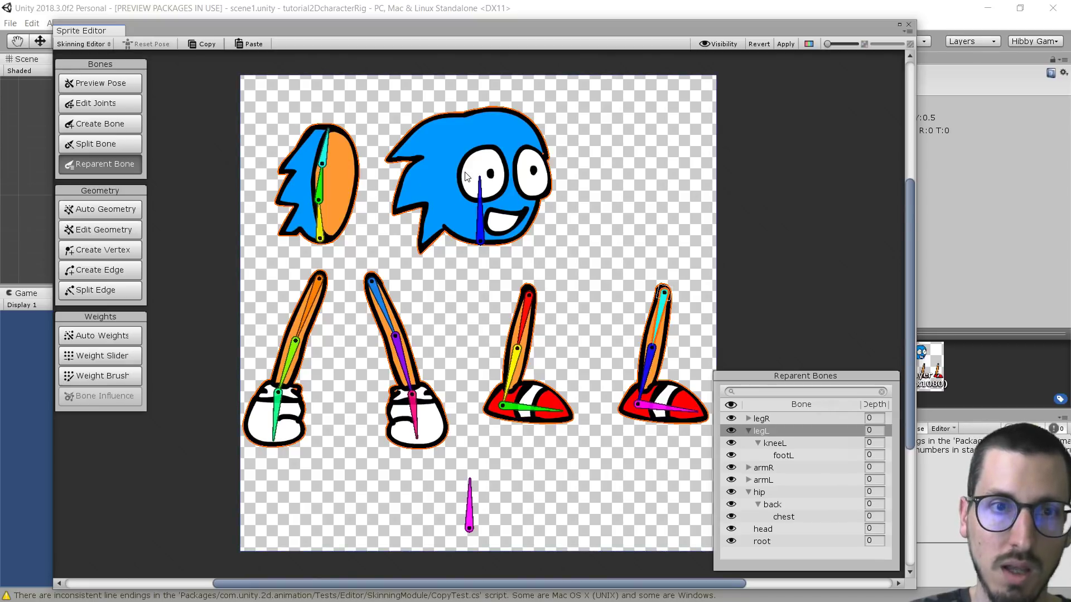
Step: Collapse the bone branches, and reparent armR, armL and head under the torso's chest bone
{"action": "left_click", "coordinate": [748, 431]}
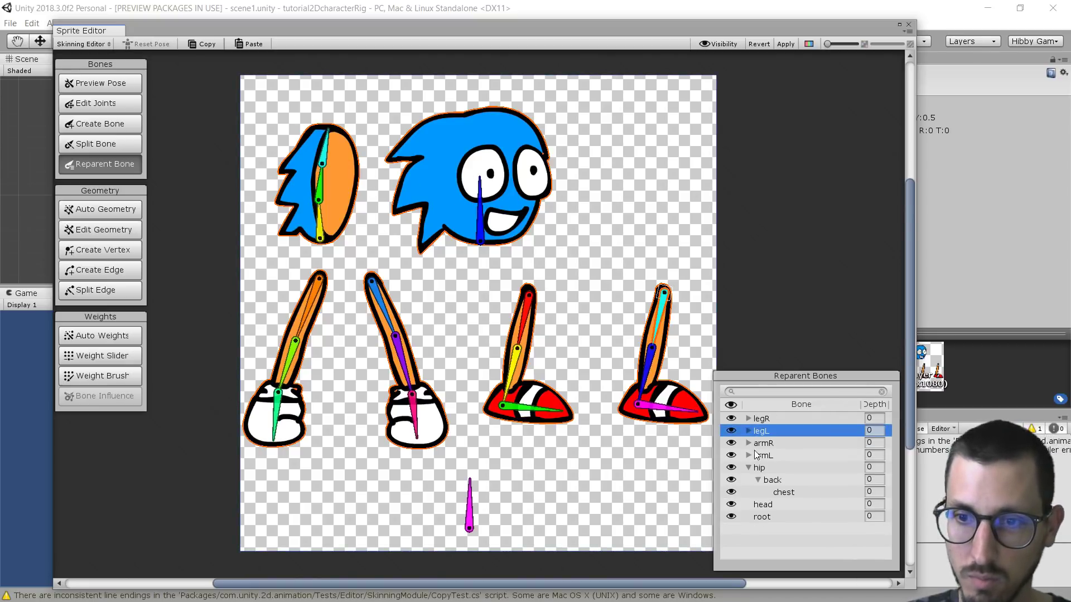
{"action": "left_click", "coordinate": [748, 468]}
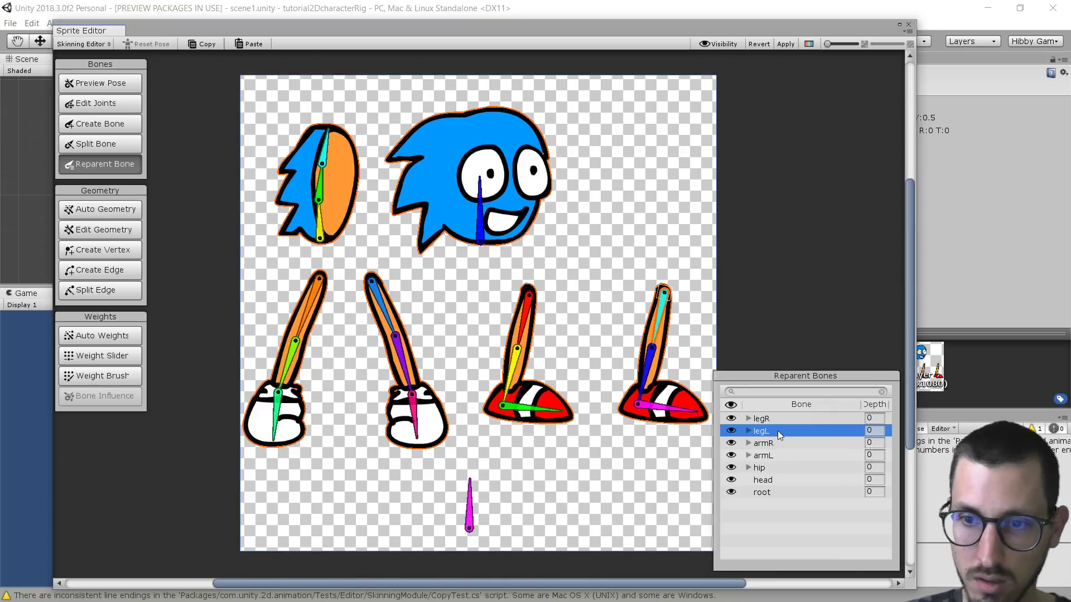
{"action": "left_click", "coordinate": [766, 445]}
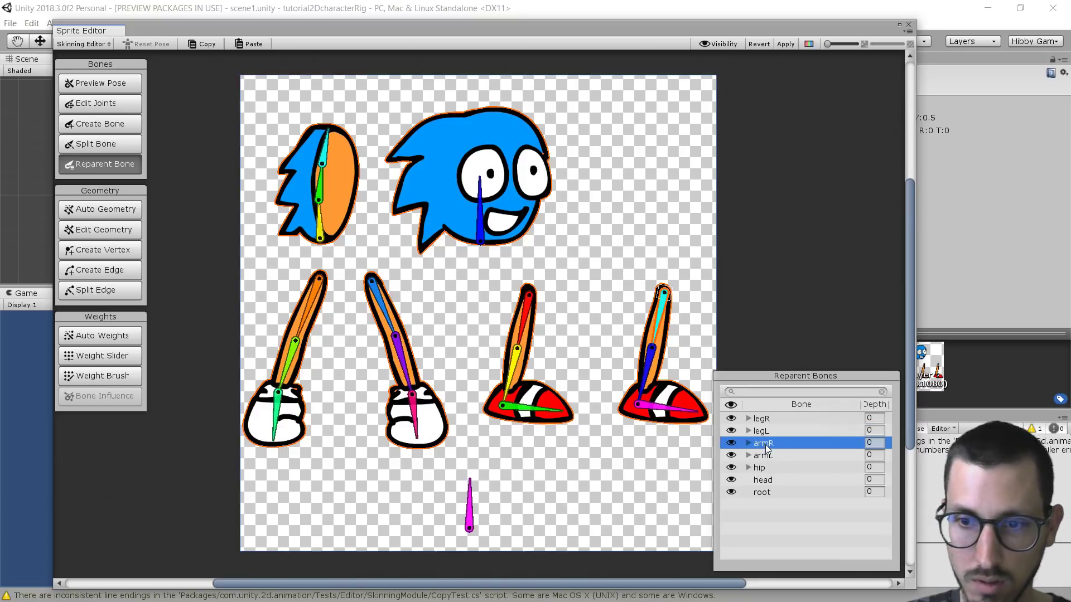
{"action": "left_click", "coordinate": [322, 148]}
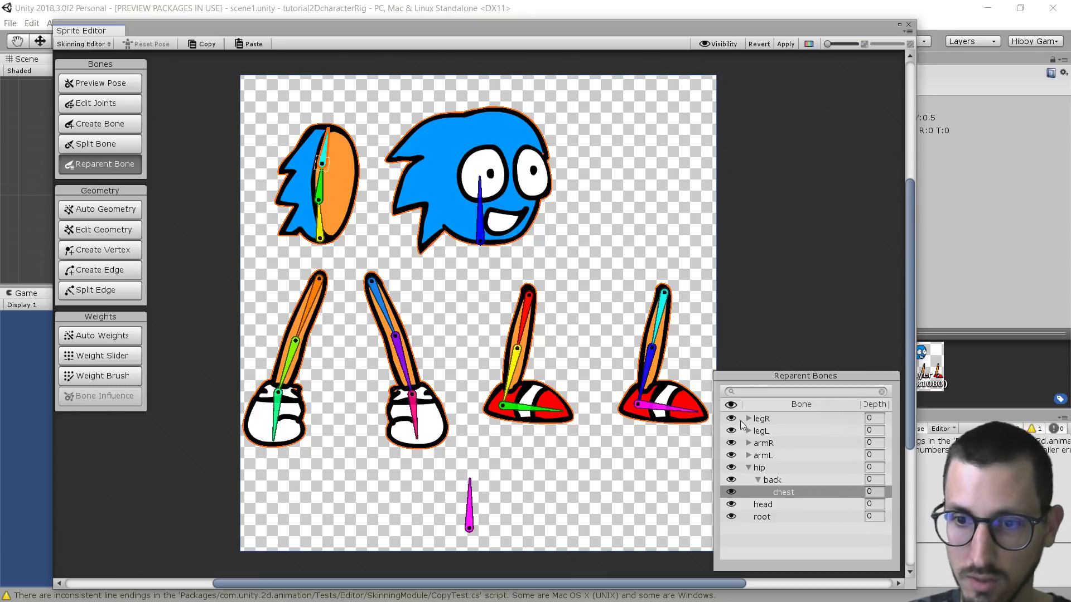
{"action": "left_click_drag", "start_coordinate": [765, 443], "coordinate": [792, 488]}
{"action": "left_click_drag", "start_coordinate": [765, 443], "coordinate": [798, 483]}
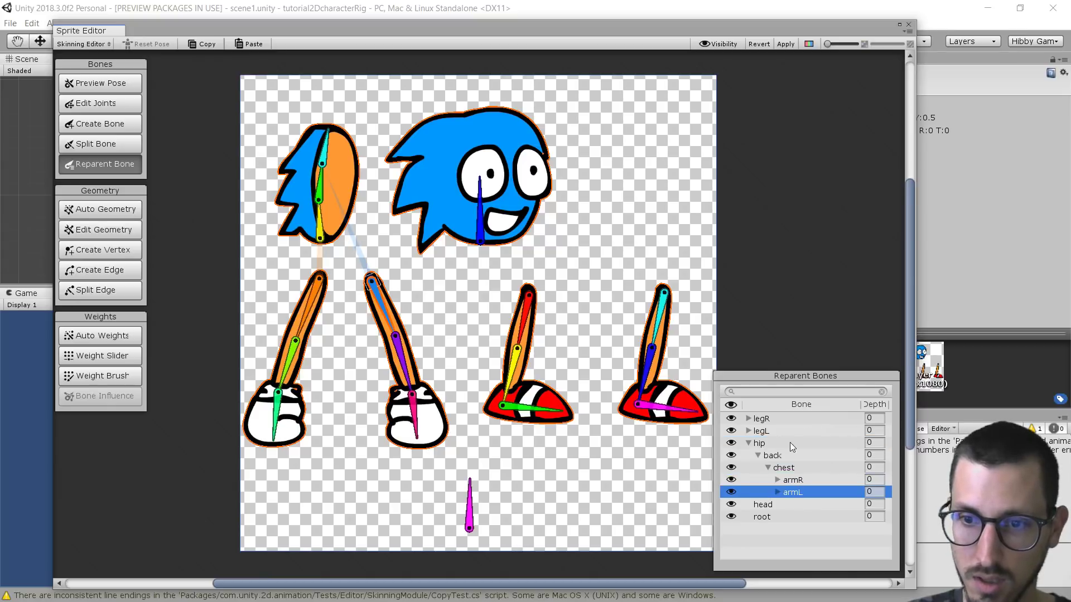
{"action": "left_click_drag", "start_coordinate": [768, 506], "coordinate": [792, 471]}
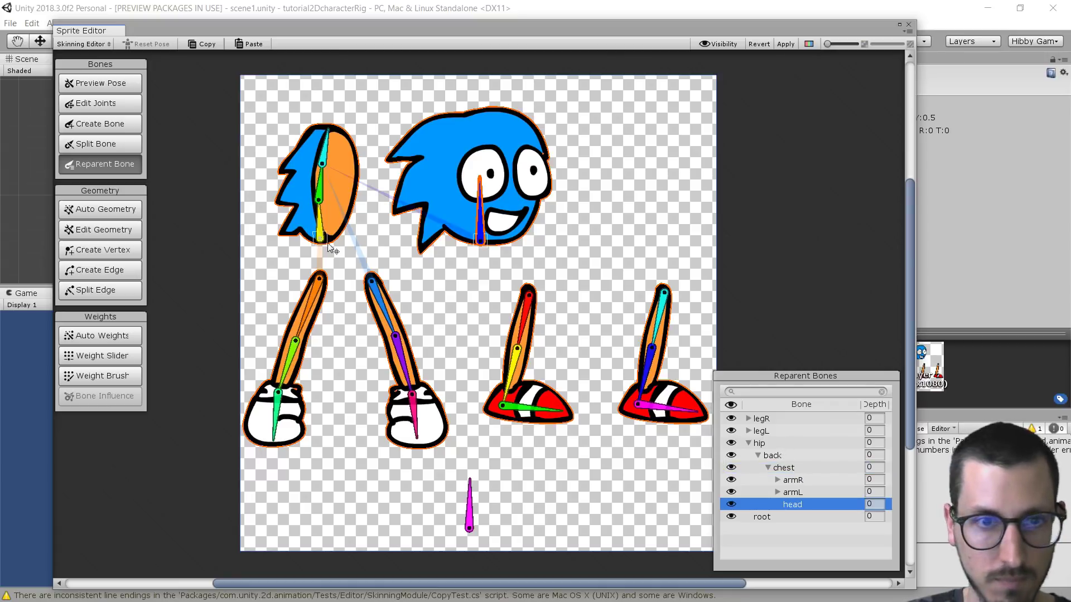
Step: Reparent legL and legR under the hip bone, and reparent hip under root
{"action": "left_click", "coordinate": [321, 228]}
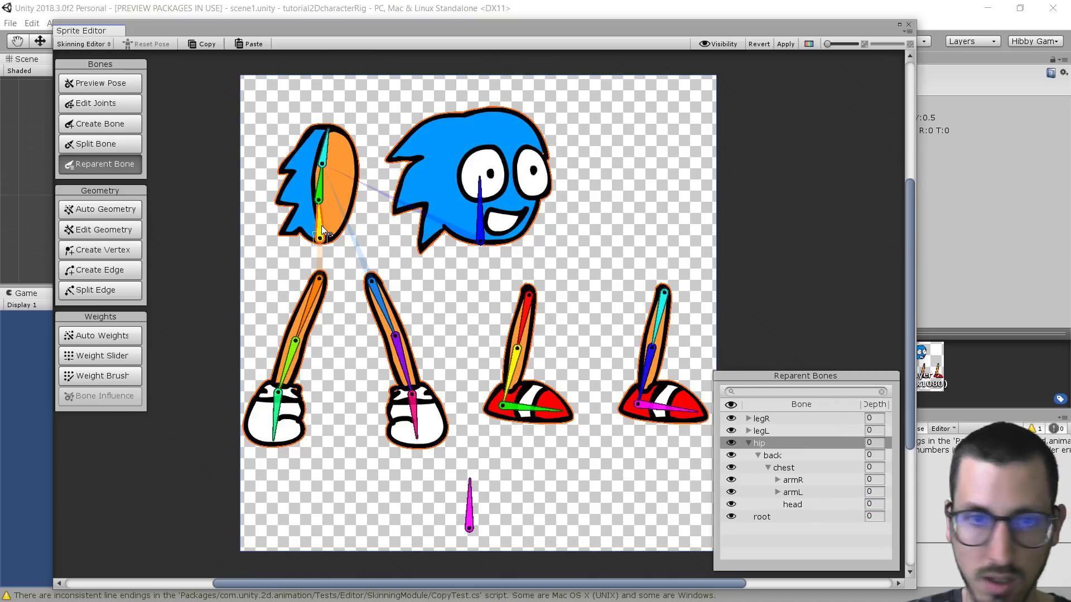
{"action": "mouse_move", "coordinate": [763, 433]}
{"action": "left_mouse_down"}
{"action": "mouse_move", "coordinate": [777, 446]}
{"action": "mouse_move", "coordinate": [777, 434]}
{"action": "left_mouse_up"}
{"action": "left_click", "coordinate": [749, 418]}
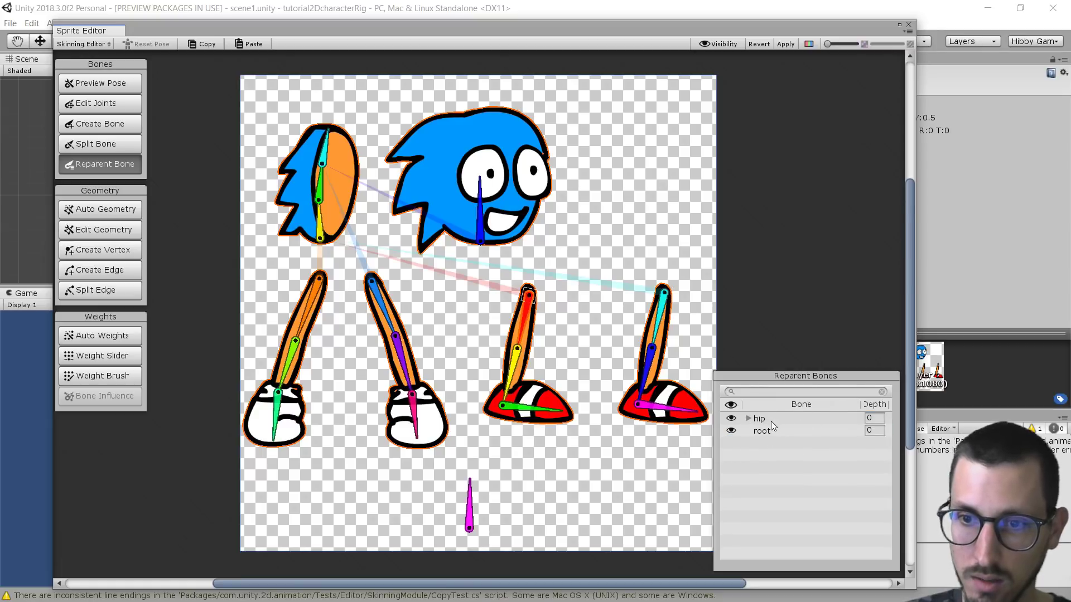
{"action": "left_click_drag", "start_coordinate": [762, 422], "coordinate": [772, 434]}
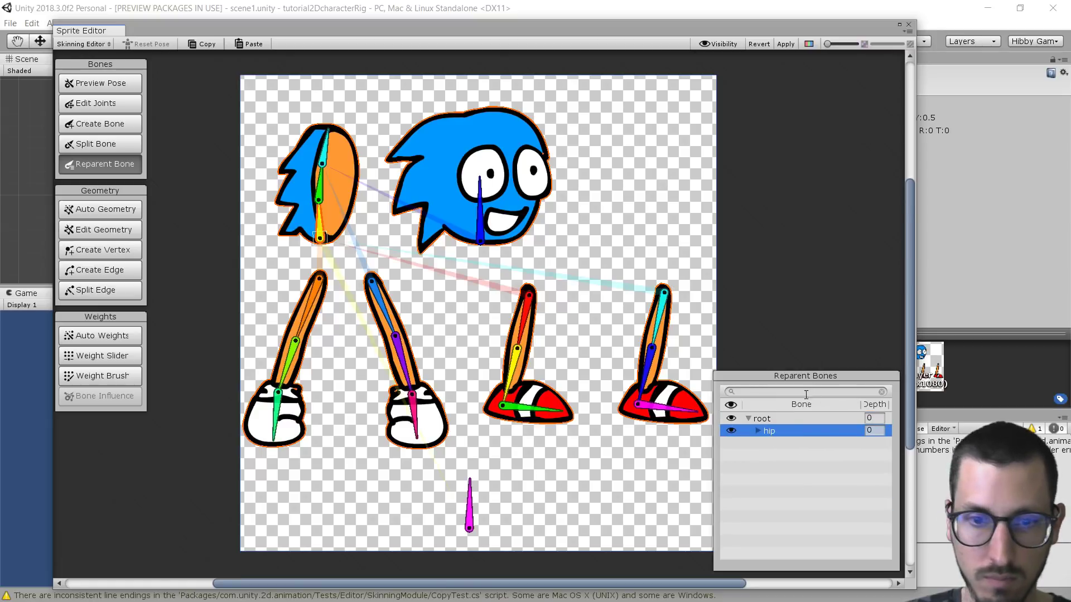
{"action": "left_click_drag", "start_coordinate": [469, 527], "coordinate": [504, 520]}
{"action": "key", "text": "ctrl+z"}
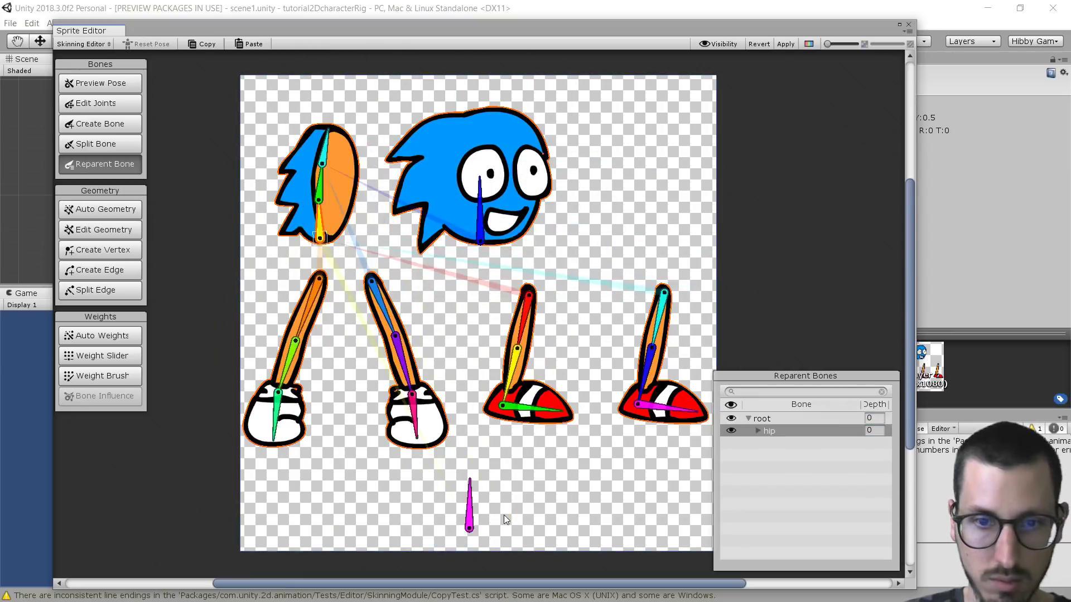
Step: Examine the bone hierarchy under root by expanding the hip, arm and leg branches
{"action": "left_click", "coordinate": [748, 418]}
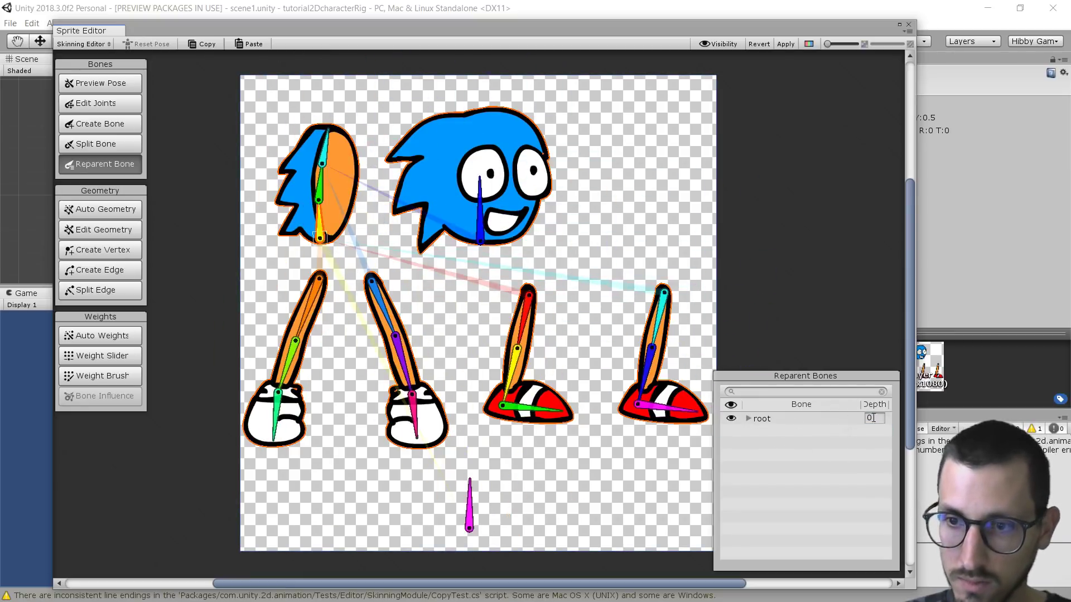
{"action": "left_click", "coordinate": [749, 418]}
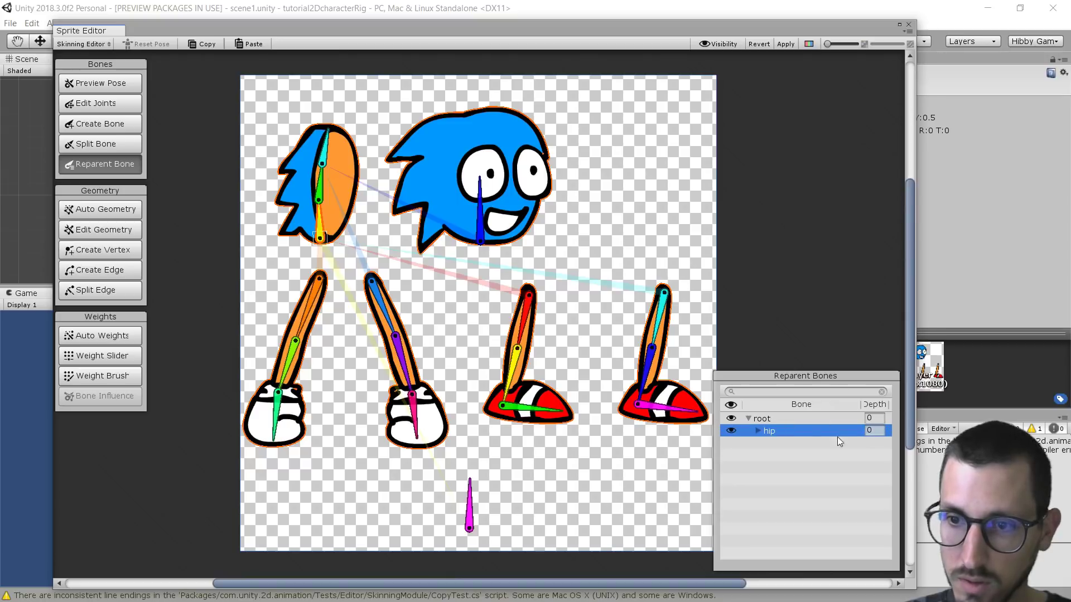
{"action": "left_click", "coordinate": [758, 430]}
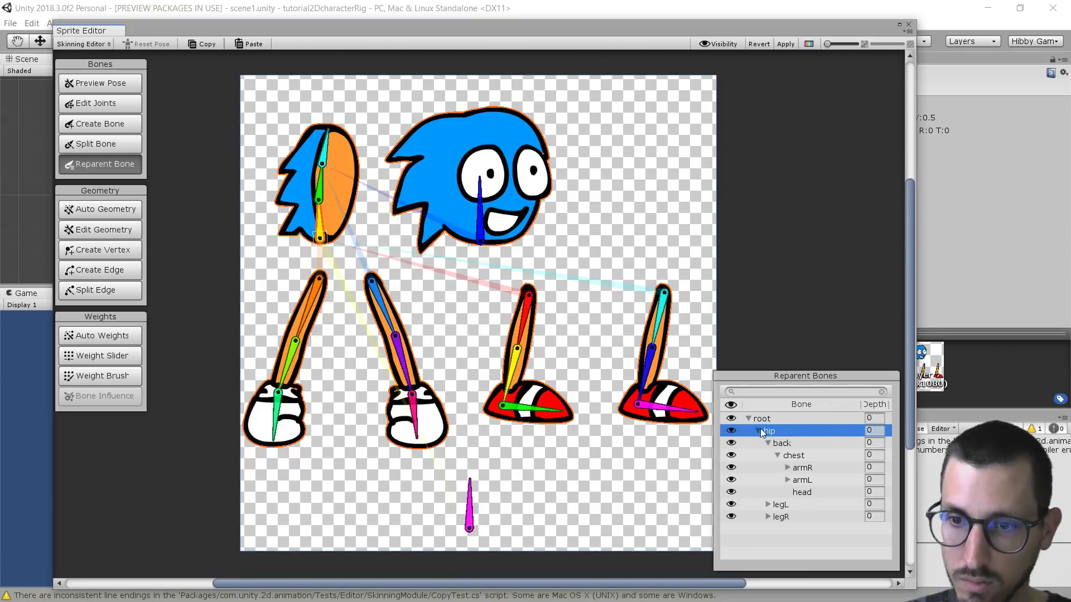
{"action": "left_click", "coordinate": [787, 467]}
{"action": "left_click", "coordinate": [788, 492]}
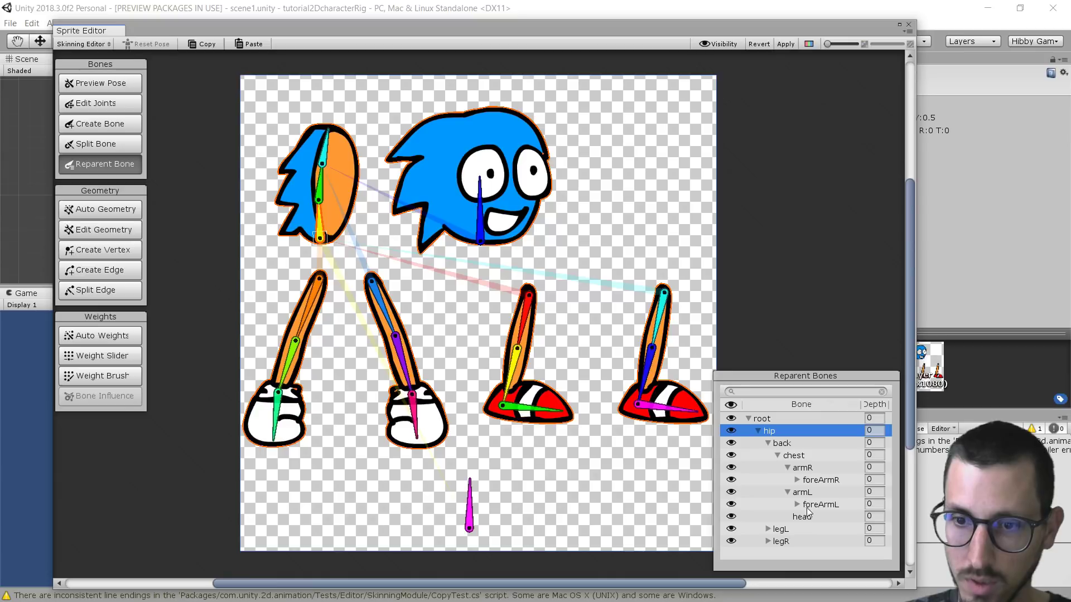
{"action": "left_click", "coordinate": [767, 541]}
{"action": "left_click", "coordinate": [767, 529]}
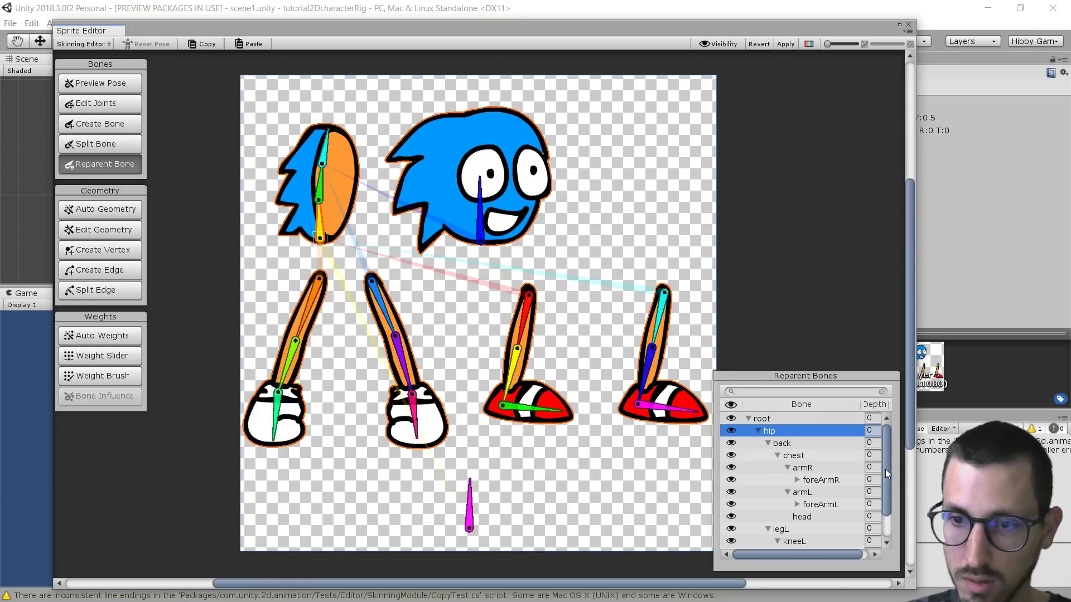
{"action": "left_click_drag", "start_coordinate": [885, 470], "coordinate": [876, 527]}
{"action": "left_click", "coordinate": [777, 543]}
{"action": "left_click", "coordinate": [777, 506]}
{"action": "left_click", "coordinate": [777, 507]}
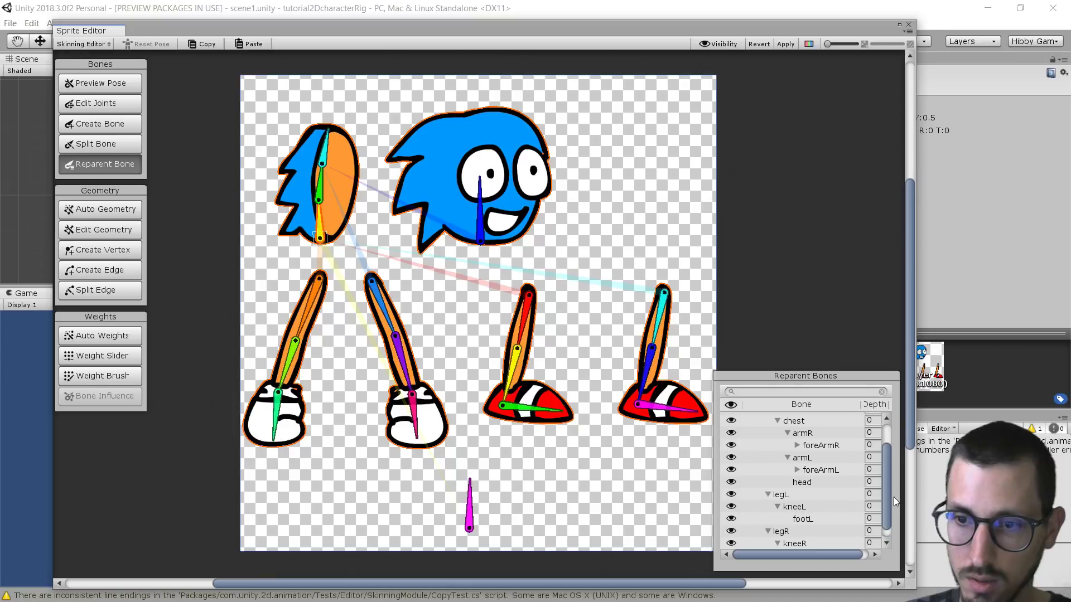
{"action": "left_click_drag", "start_coordinate": [885, 525], "coordinate": [893, 456]}
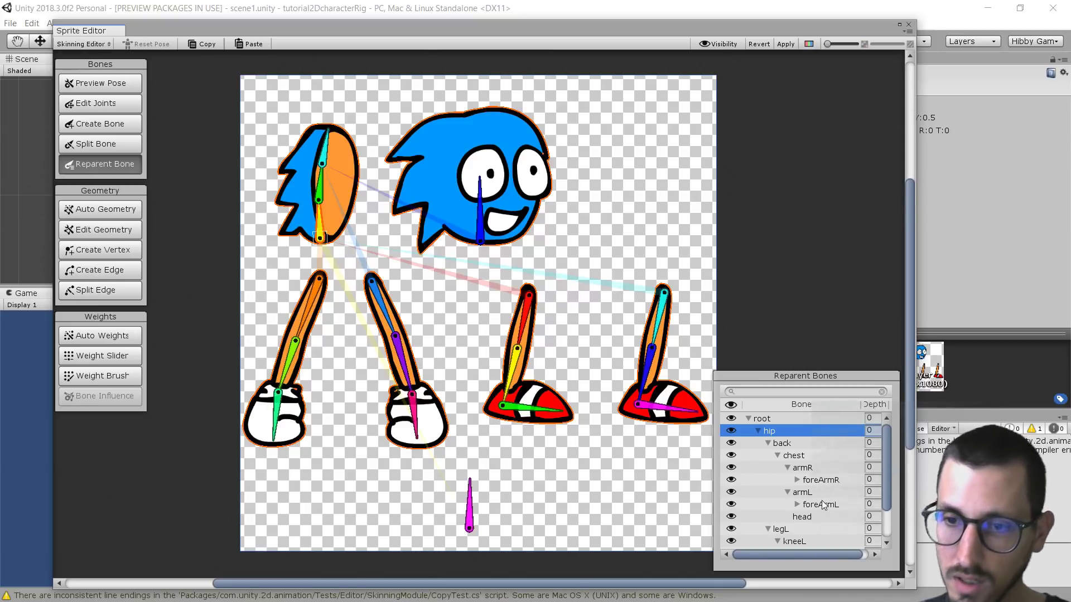
Step: Set the depth of legL, kneeL and footL to 1, and collapse the legL branch
{"action": "left_click", "coordinate": [788, 493]}
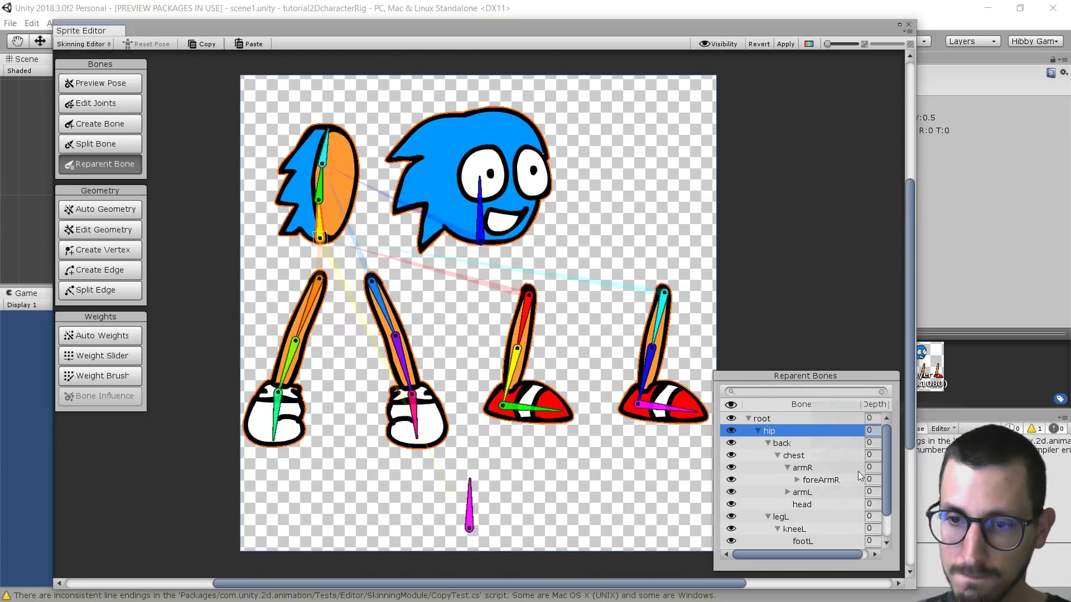
{"action": "scroll", "coordinate": [817, 503], "scroll_direction": "down", "scroll_amount": 1}
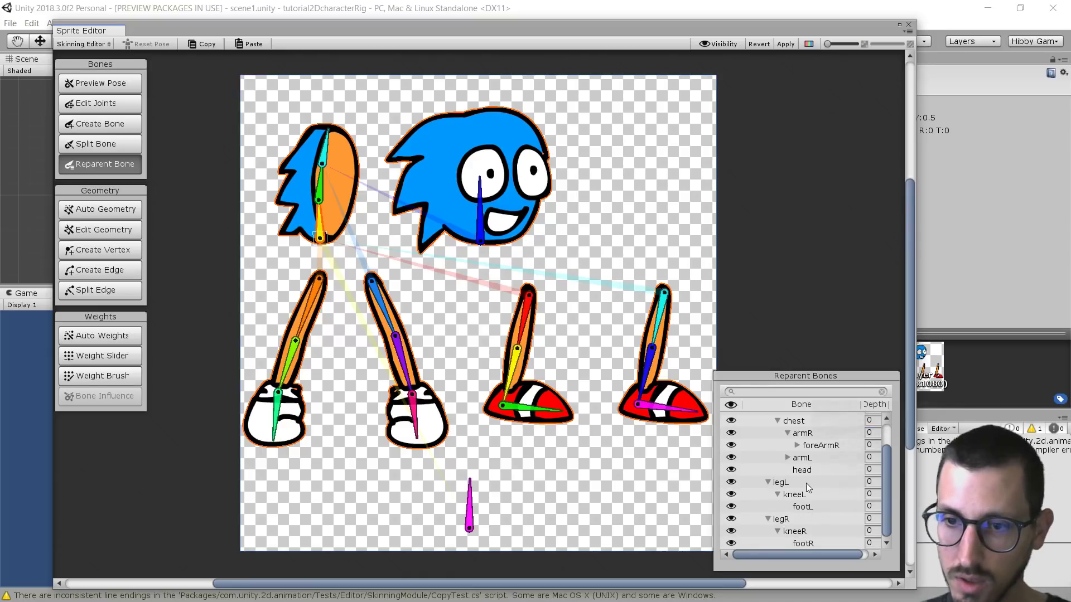
{"action": "left_click", "coordinate": [872, 482]}
{"action": "type", "text": "1"}
{"action": "left_click", "coordinate": [874, 494]}
{"action": "type", "text": "1"}
{"action": "key", "text": "Tab"}
{"action": "type", "text": "1"}
{"action": "left_click", "coordinate": [768, 483]}
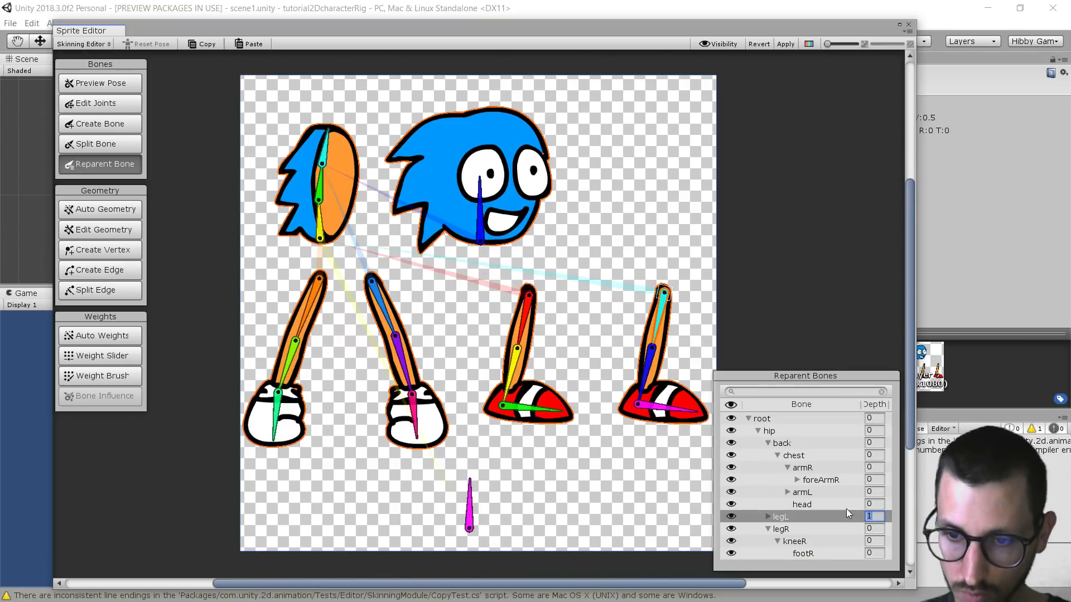
Step: Set the depth of hip, back and chest to 2 and of legR, kneeR and footR to 3
{"action": "left_click", "coordinate": [787, 433]}
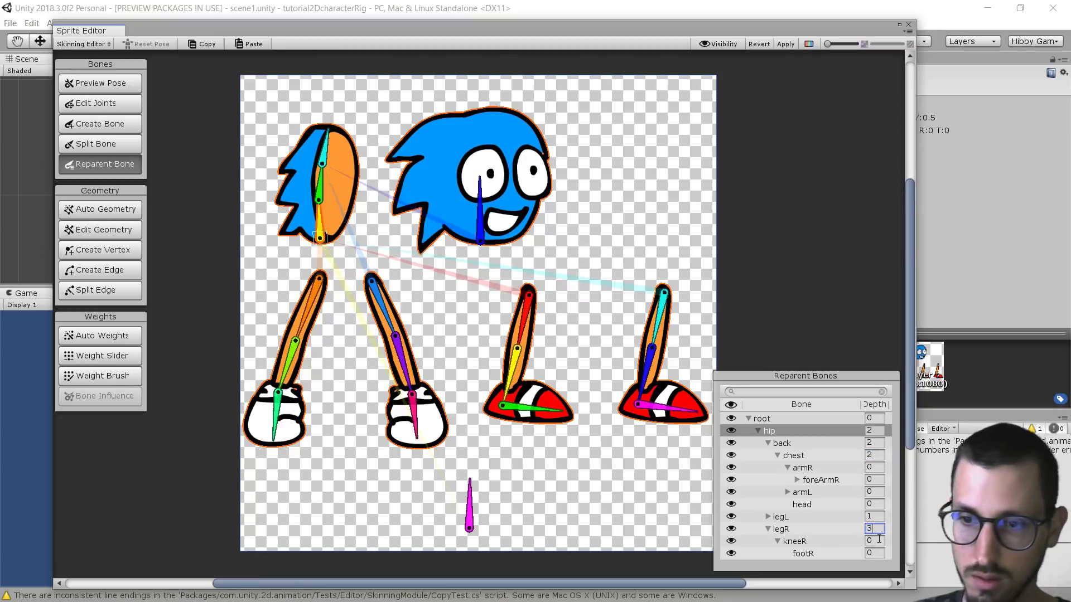
{"action": "left_click", "coordinate": [879, 541]}
{"action": "type", "text": "3"}
{"action": "left_click", "coordinate": [879, 554]}
{"action": "type", "text": "3"}
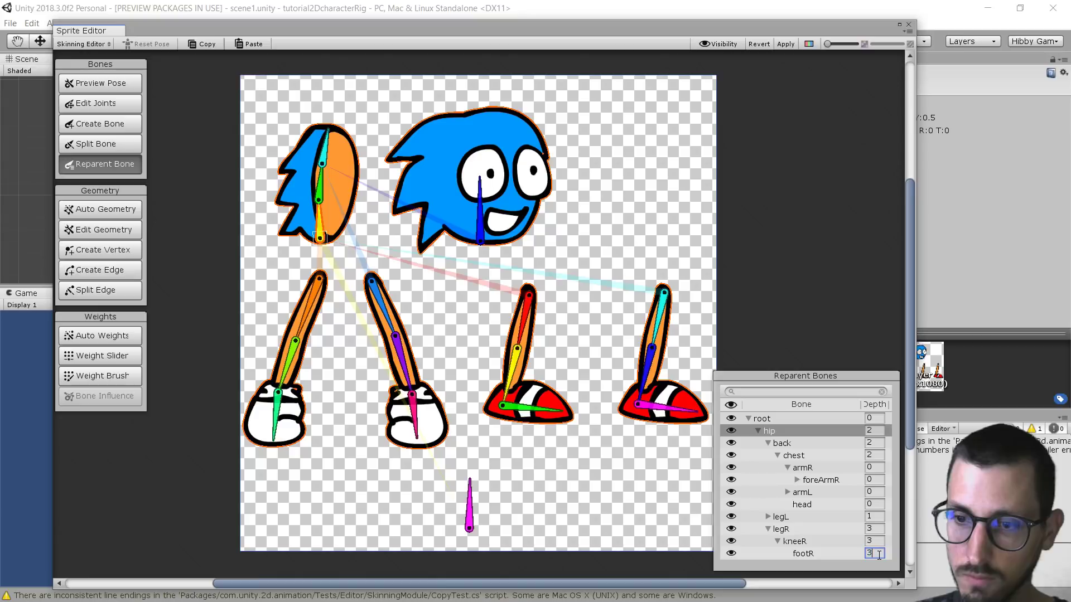
{"action": "left_click", "coordinate": [768, 530]}
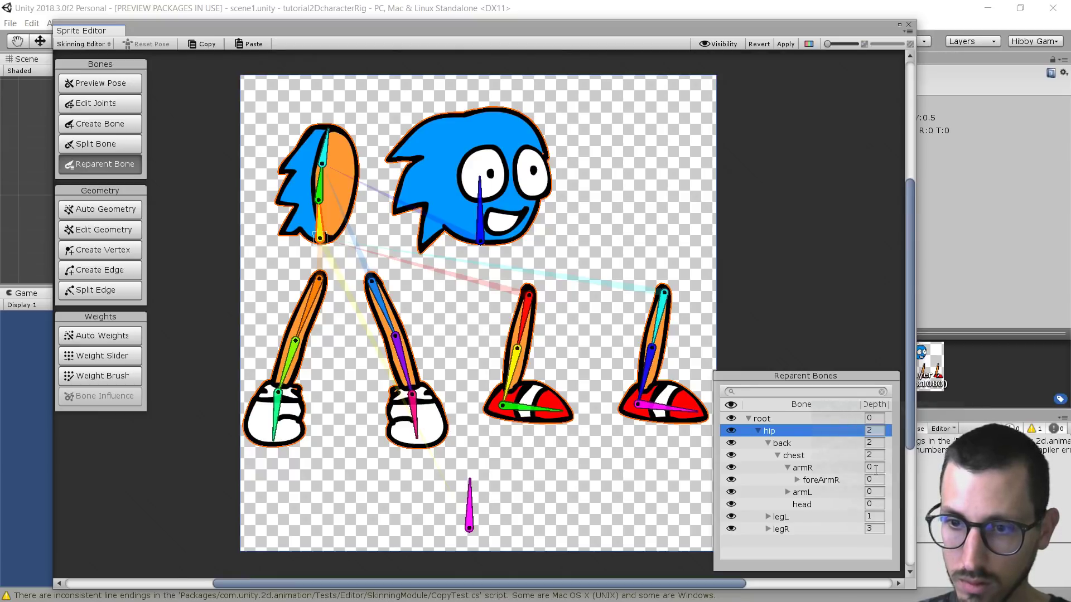
Step: Set the depth of armR, foreArmR and handR to 4, and collapse the armR branch
{"action": "left_click", "coordinate": [878, 468]}
{"action": "type", "text": "4"}
{"action": "left_click", "coordinate": [878, 481]}
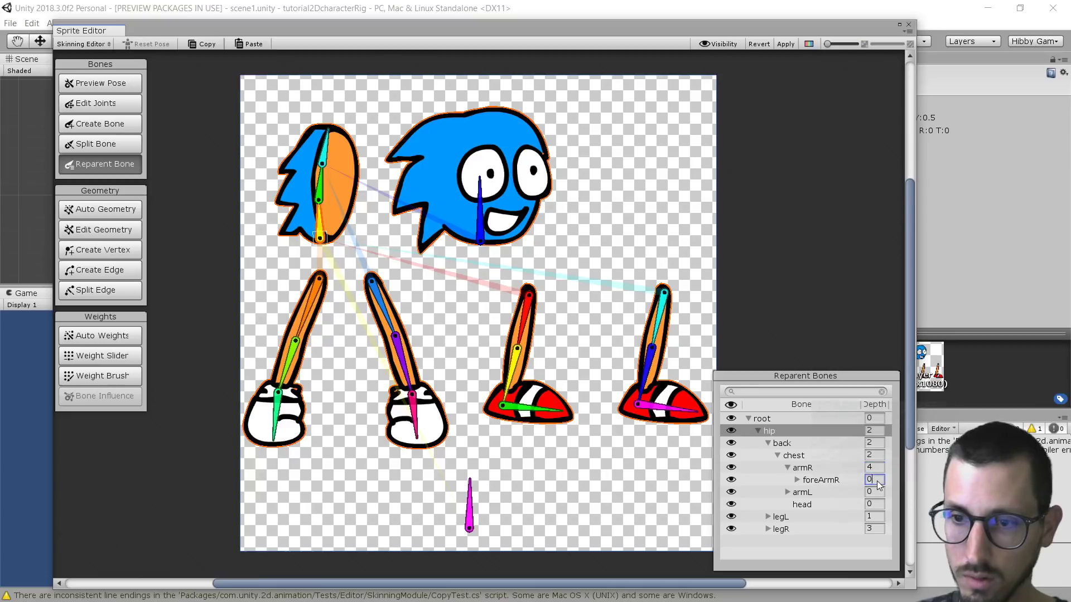
{"action": "type", "text": "4"}
{"action": "key", "text": "Return"}
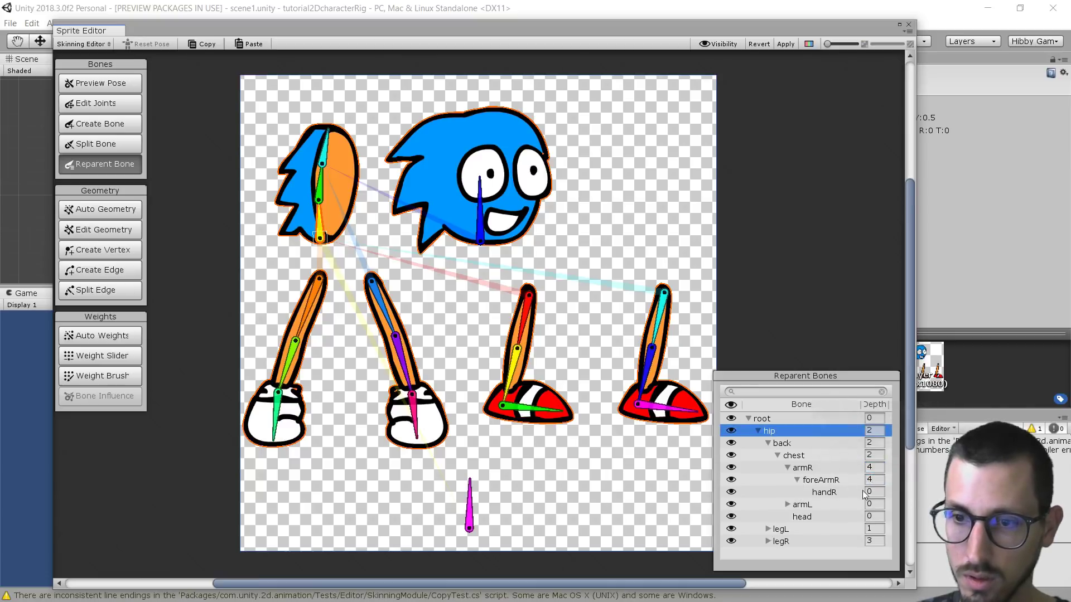
{"action": "left_click", "coordinate": [875, 492]}
{"action": "type", "text": "4"}
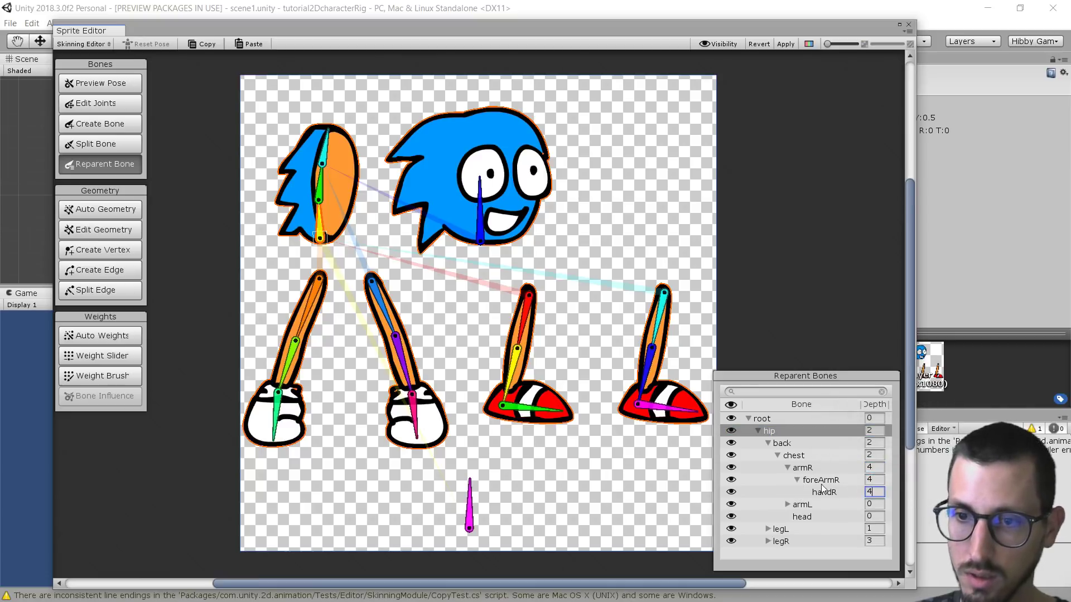
{"action": "left_click", "coordinate": [788, 468]}
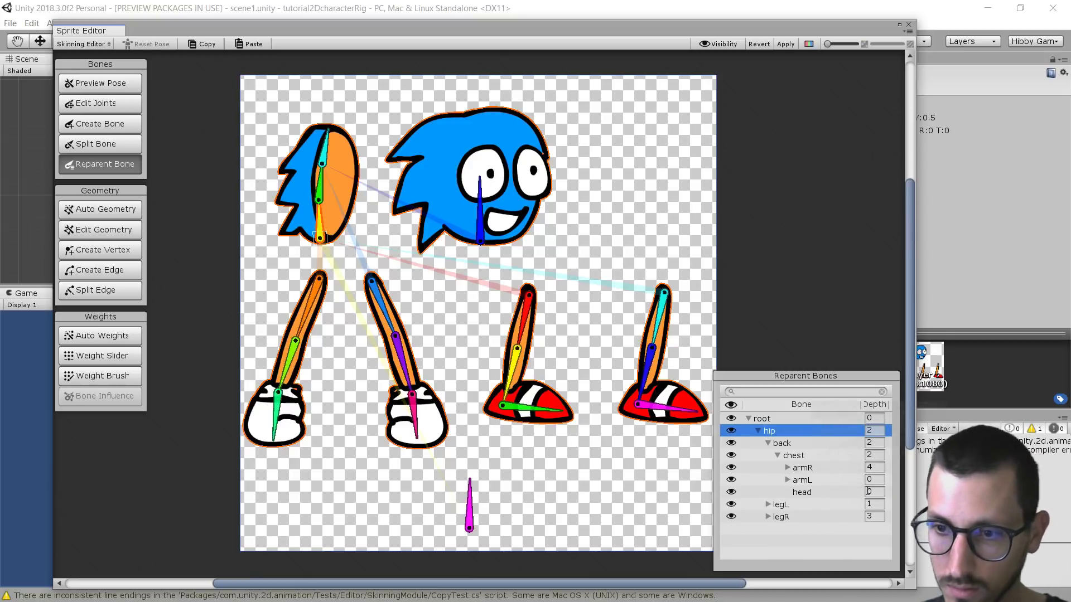
Step: Set the depth of the head bone to 5, and collapse the whole hierarchy under root
{"action": "left_click", "coordinate": [877, 493]}
{"action": "type", "text": "5"}
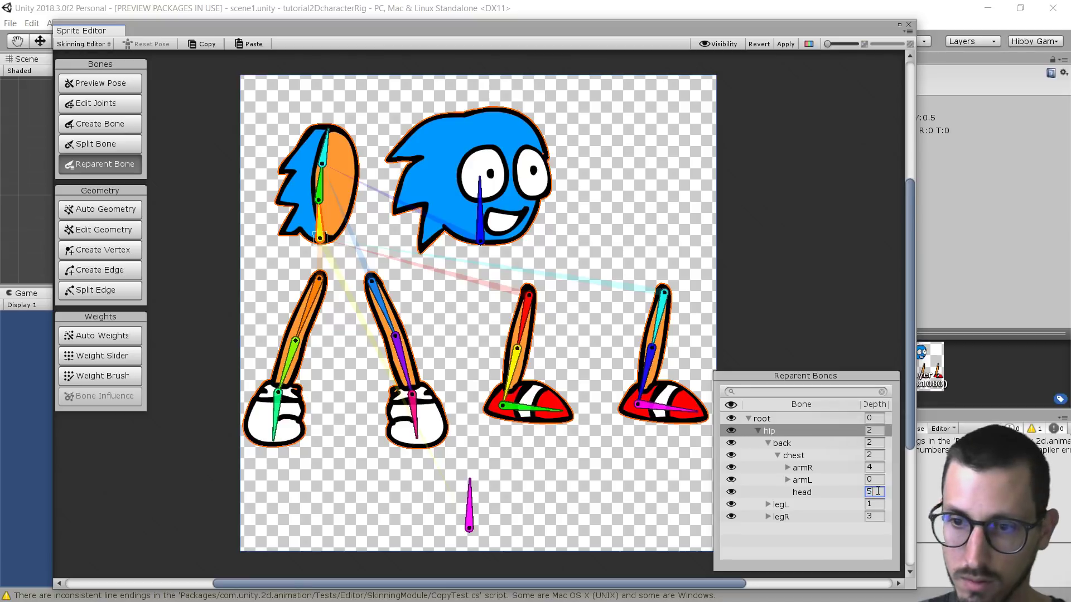
{"action": "left_click", "coordinate": [757, 431]}
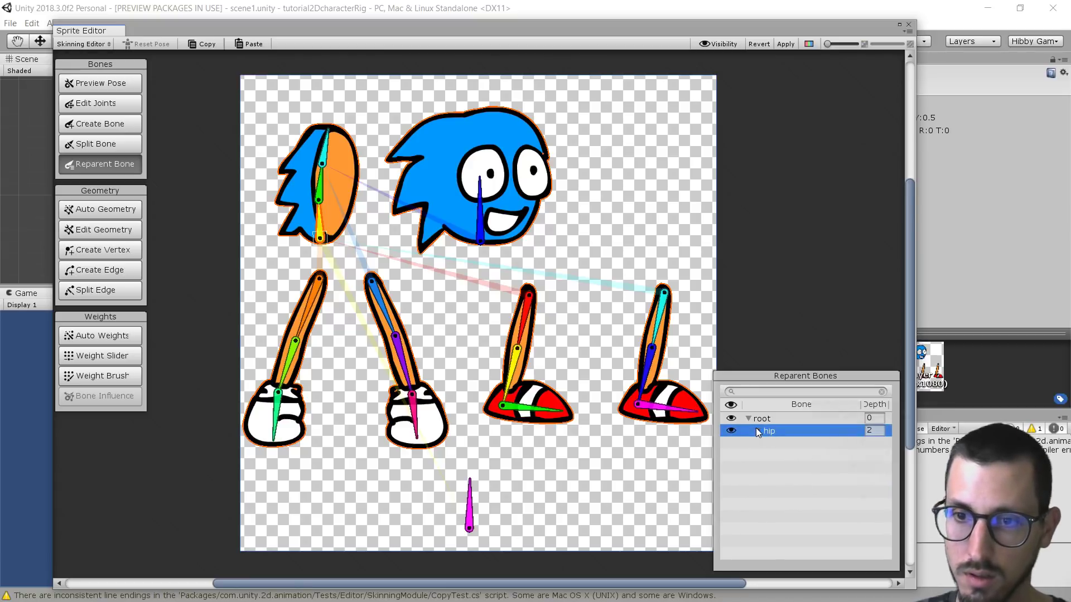
{"action": "left_click", "coordinate": [749, 419]}
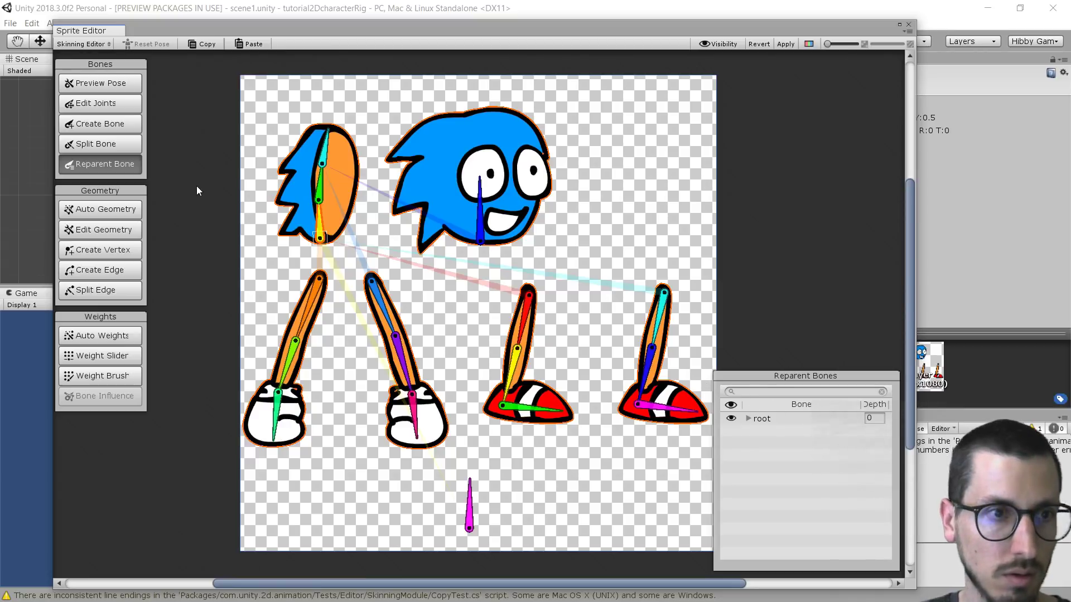
Step: Select all the body parts and generate their geometry automatically, with weights included
{"action": "left_click", "coordinate": [121, 211]}
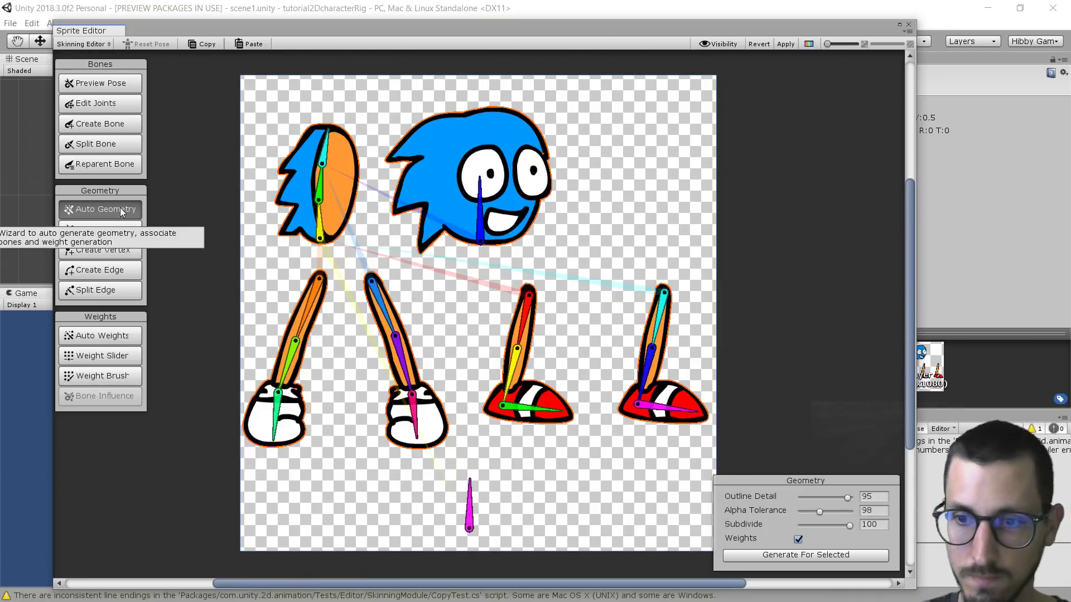
{"action": "left_click_drag", "start_coordinate": [233, 74], "coordinate": [781, 555]}
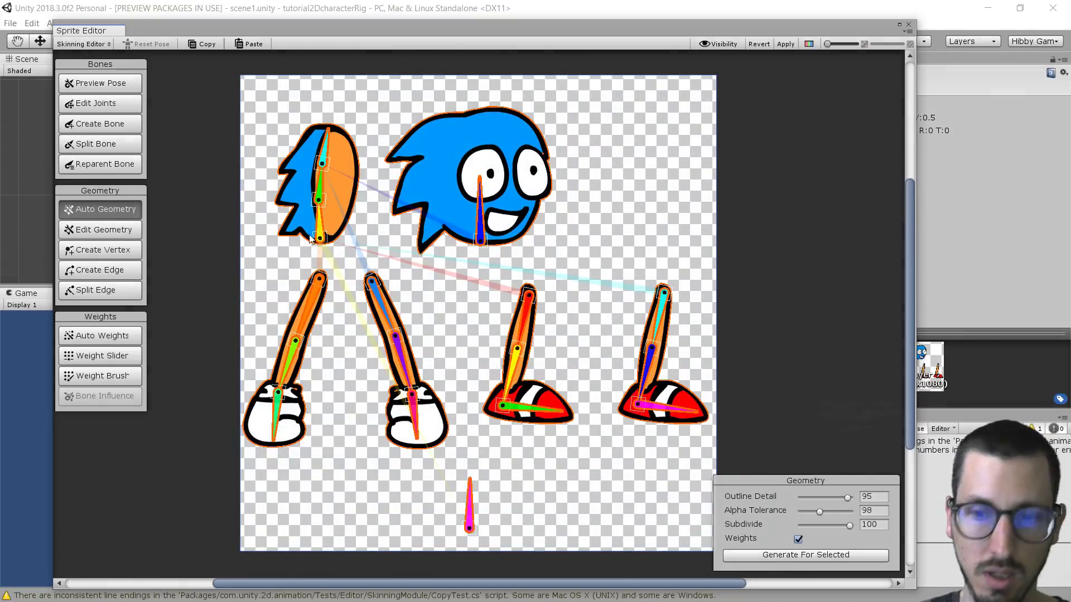
{"action": "left_click", "coordinate": [831, 558]}
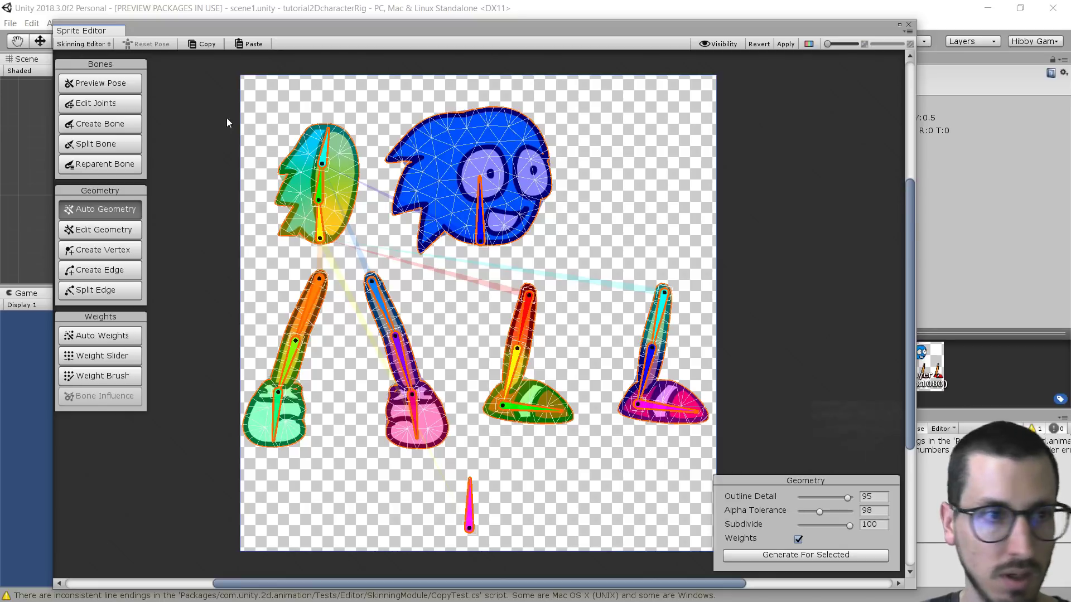
Step: Try regenerating all parts' geometry with Subdivide at 24, and with Subdivide at 100 and Outline Detail at 24
{"action": "left_click", "coordinate": [100, 252]}
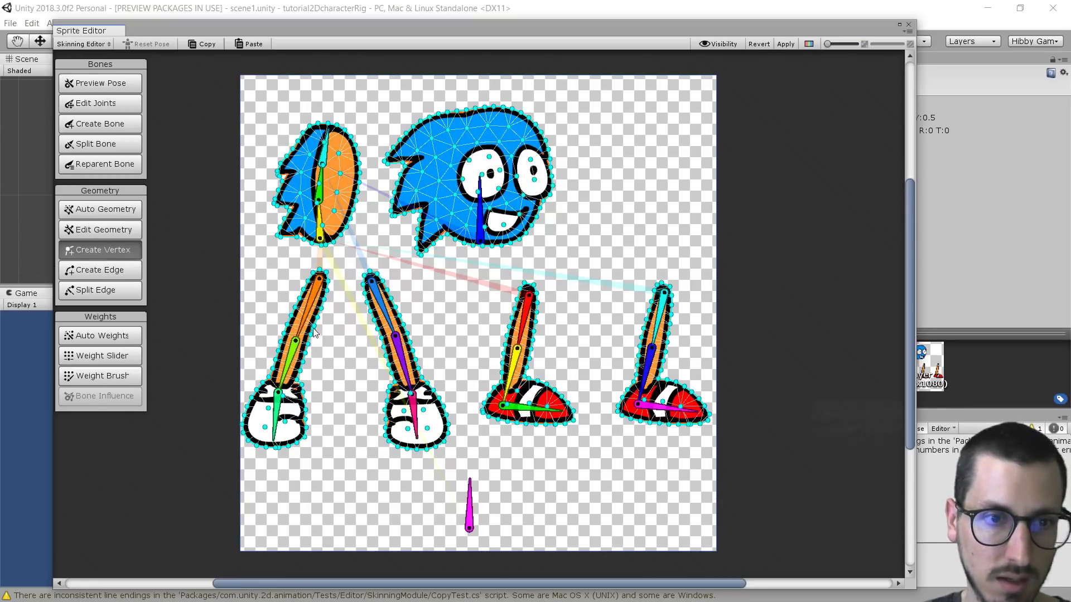
{"action": "left_click", "coordinate": [114, 213]}
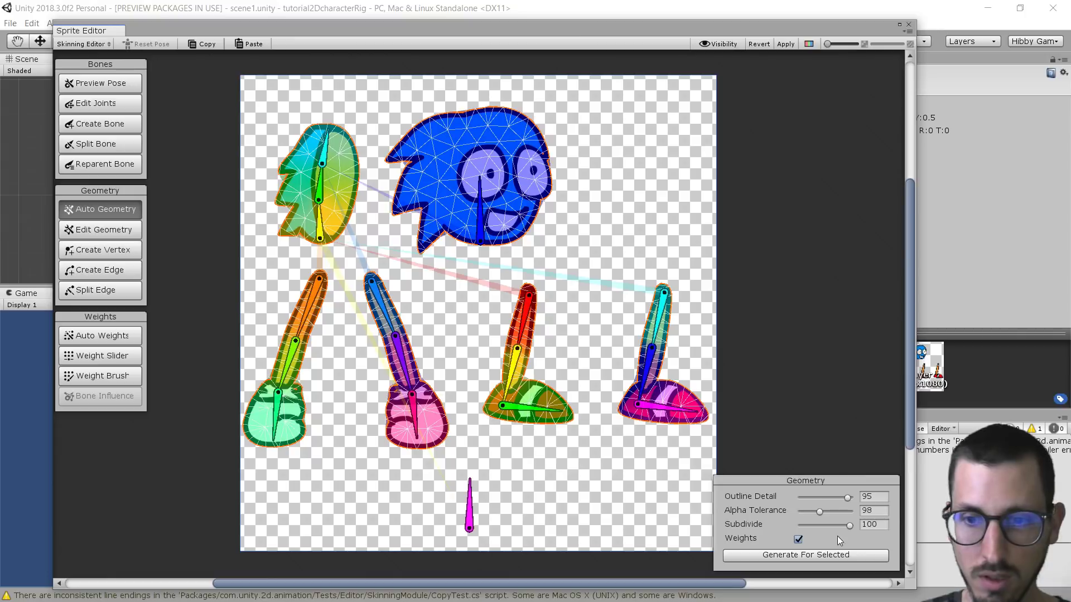
{"action": "left_click_drag", "start_coordinate": [849, 525], "coordinate": [811, 527]}
{"action": "left_click", "coordinate": [793, 554]}
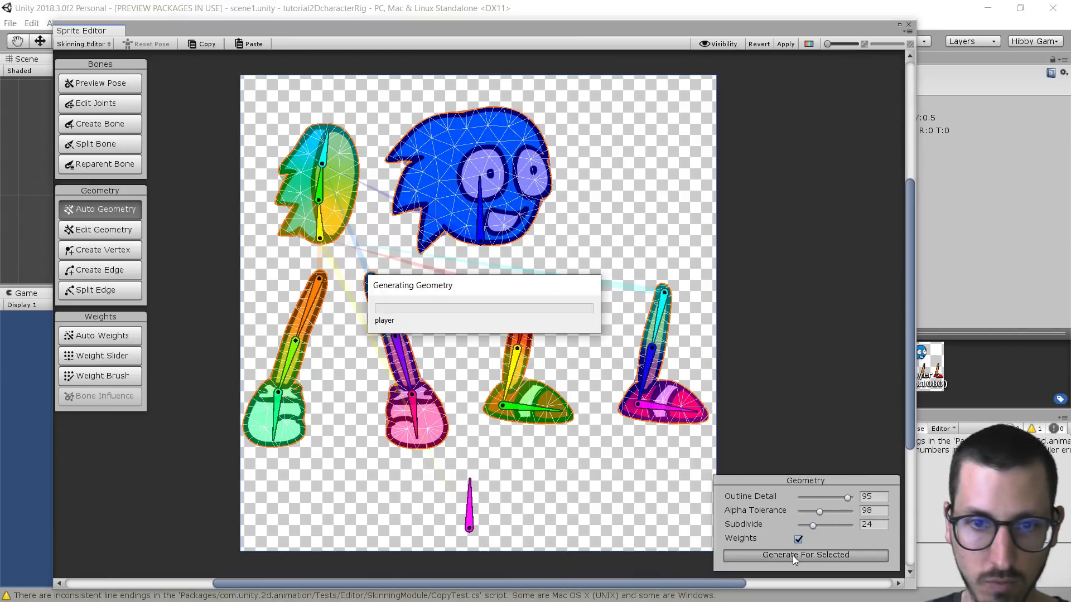
{"action": "left_click_drag", "start_coordinate": [812, 525], "coordinate": [812, 498]}
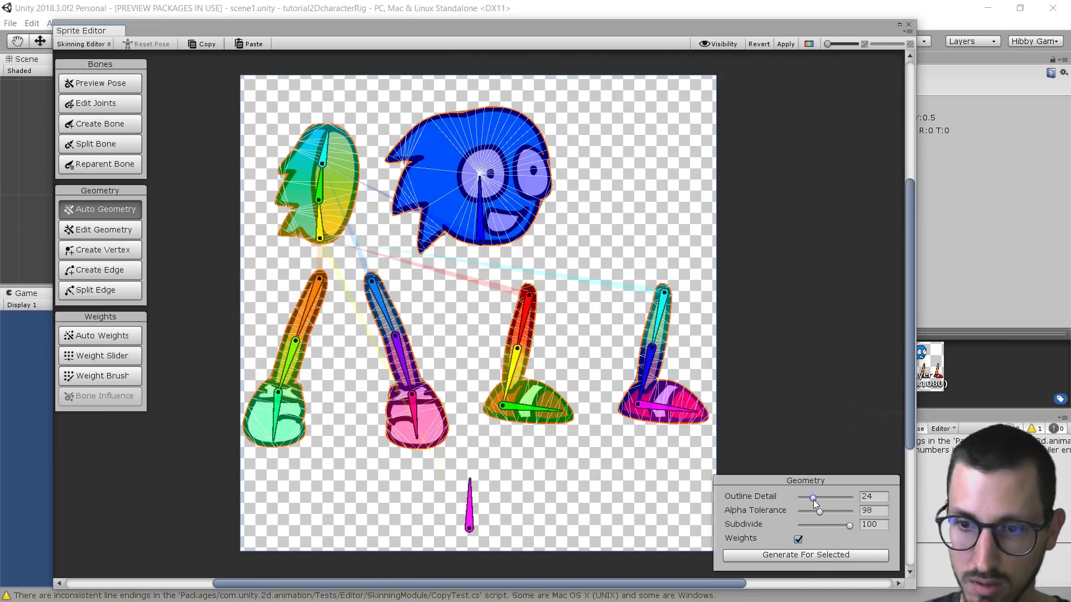
{"action": "left_click", "coordinate": [814, 555]}
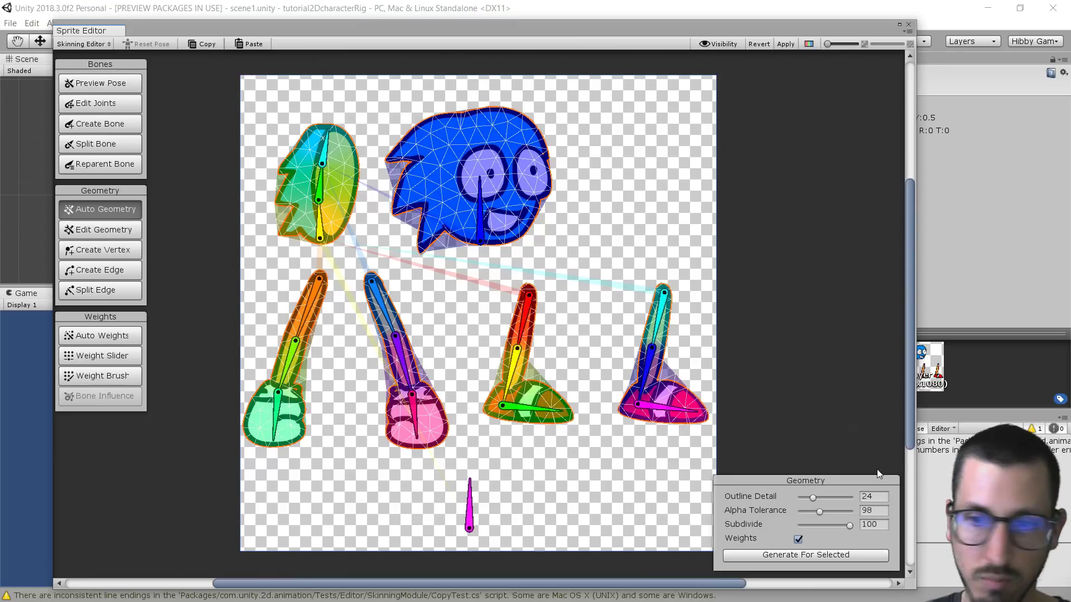
Step: Set Outline Detail to 100 and regenerate the geometry and weights for all body parts
{"action": "left_click_drag", "start_coordinate": [813, 497], "coordinate": [852, 497]}
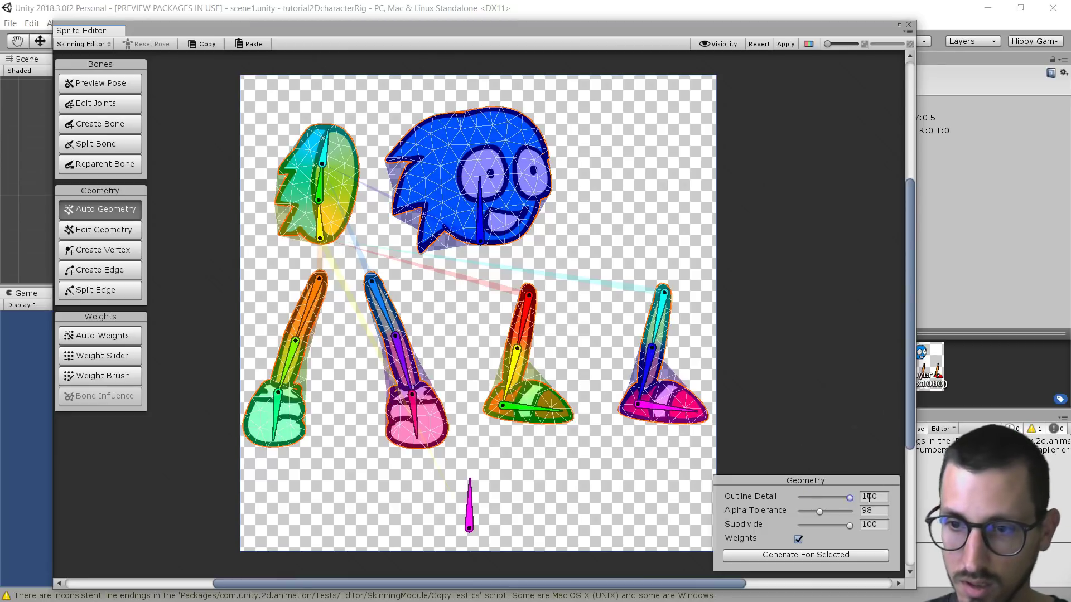
{"action": "left_click", "coordinate": [832, 557]}
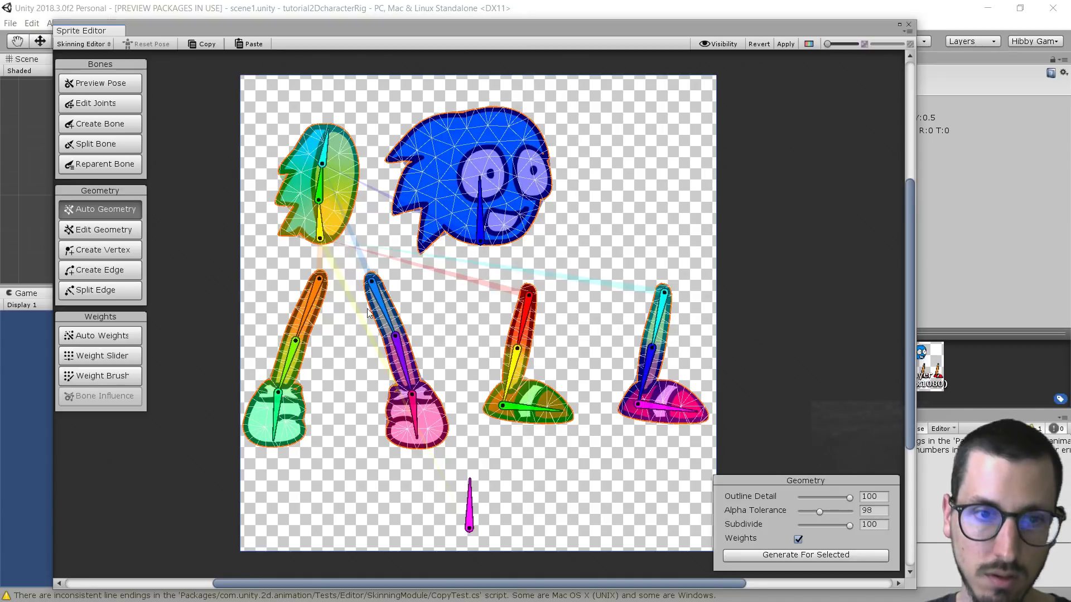
Step: Bend the left forearm to test its deformation, undoing each test rotation
{"action": "left_click_drag", "start_coordinate": [419, 386], "coordinate": [438, 371]}
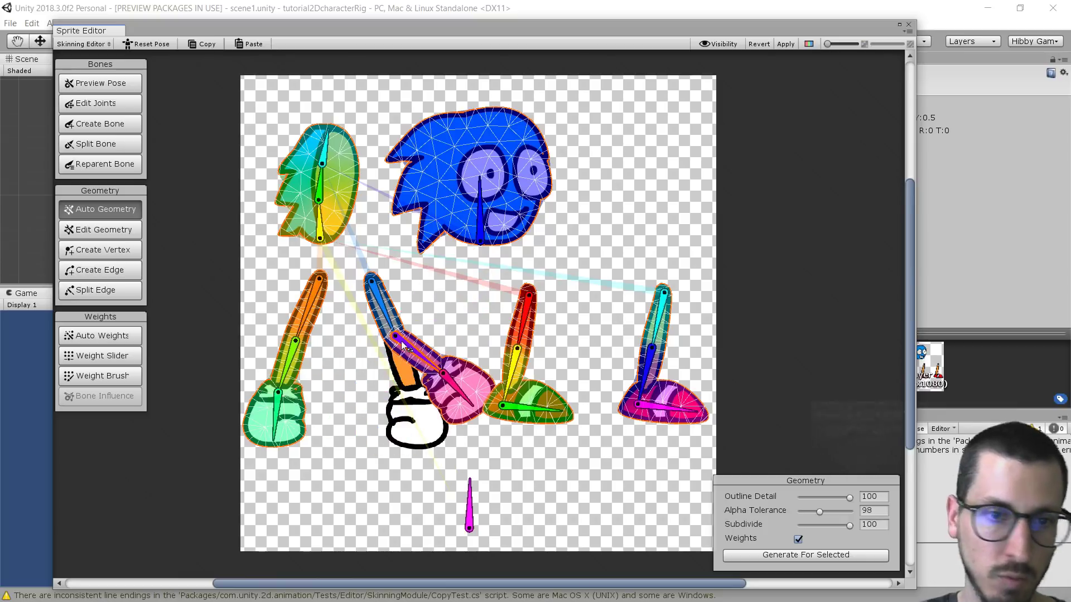
{"action": "key", "text": "ctrl+z"}
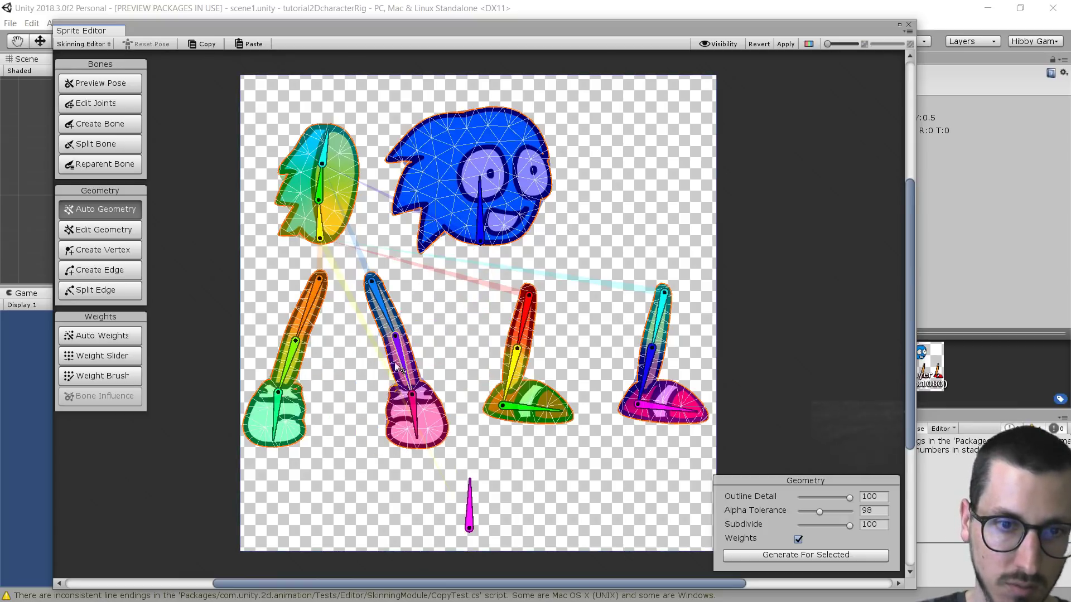
{"action": "left_click_drag", "start_coordinate": [411, 389], "coordinate": [442, 332]}
{"action": "key", "text": "ctrl+z"}
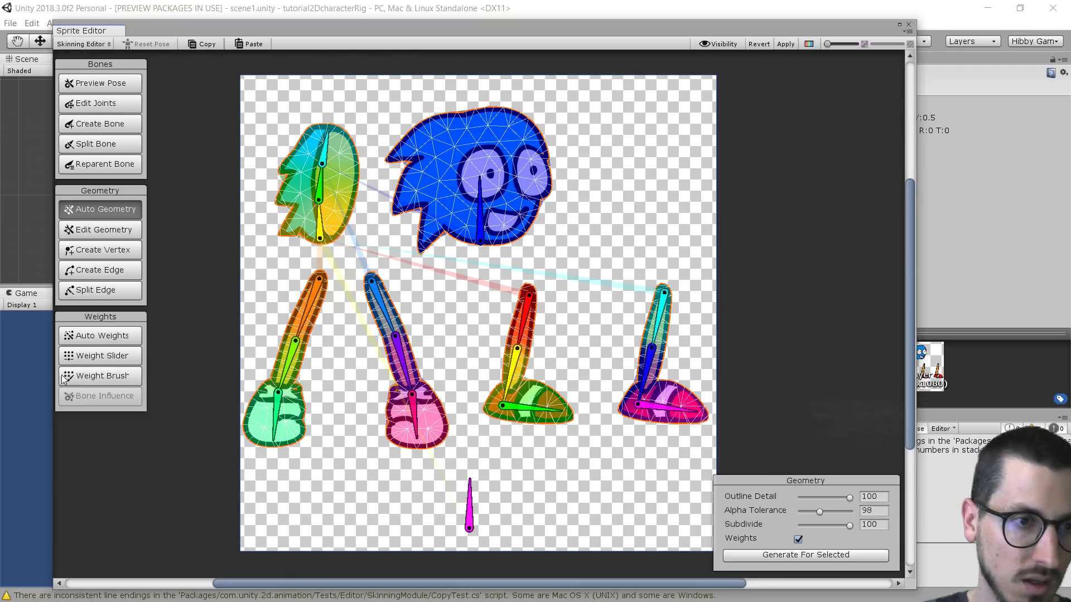
Step: Bend the left forearm and try painting foreArmL weights along the arm with the Weight Brush at size 25
{"action": "left_click", "coordinate": [98, 377]}
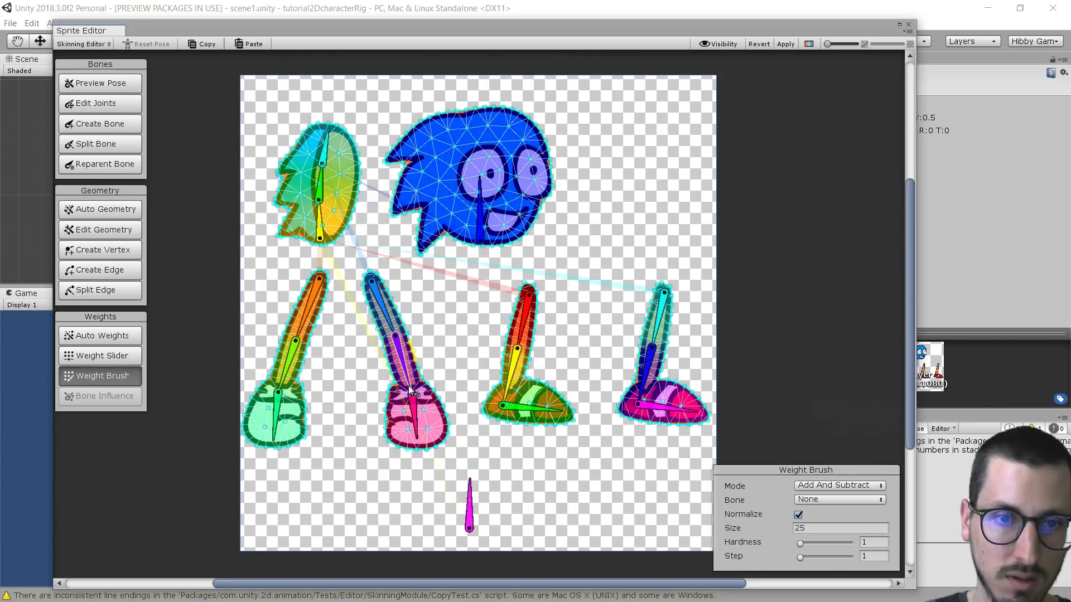
{"action": "mouse_move", "coordinate": [409, 381]}
{"action": "left_mouse_down"}
{"action": "mouse_move", "coordinate": [430, 384]}
{"action": "mouse_move", "coordinate": [368, 385]}
{"action": "mouse_move", "coordinate": [443, 353]}
{"action": "mouse_move", "coordinate": [398, 390]}
{"action": "left_mouse_up"}
{"action": "left_click_drag", "start_coordinate": [377, 329], "coordinate": [413, 375]}
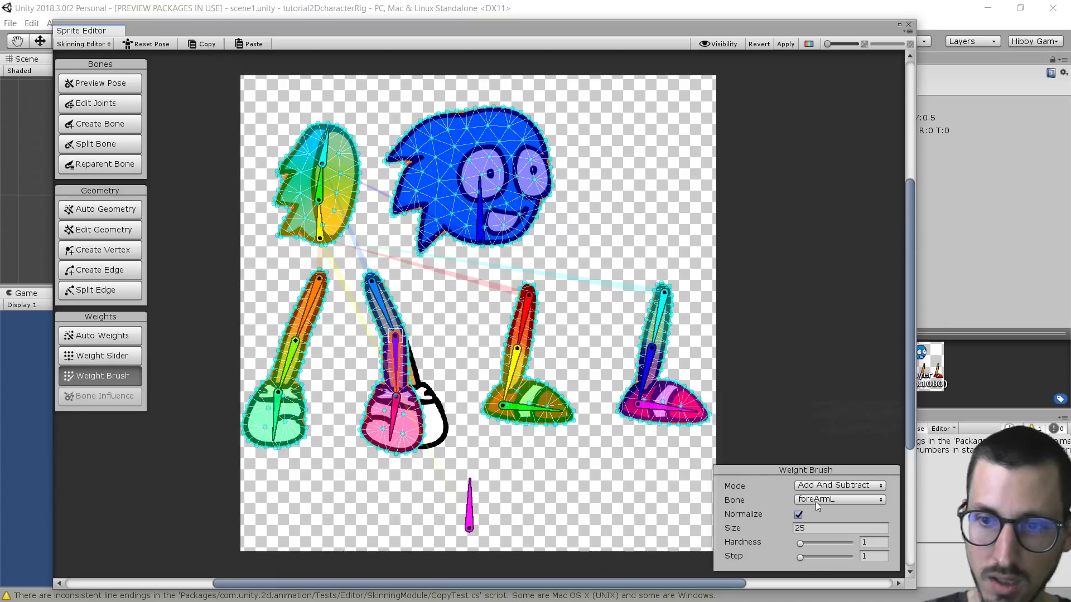
{"action": "mouse_move", "coordinate": [389, 336]}
{"action": "left_mouse_down"}
{"action": "mouse_move", "coordinate": [383, 313]}
{"action": "mouse_move", "coordinate": [391, 330]}
{"action": "left_mouse_up"}
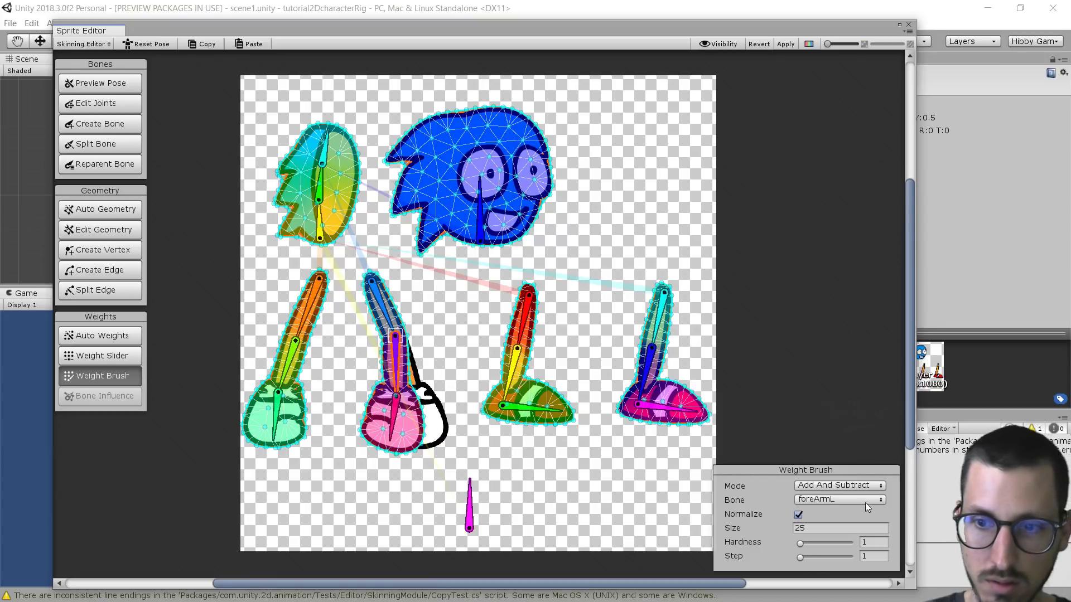
{"action": "left_click", "coordinate": [832, 487]}
{"action": "left_click", "coordinate": [836, 500]}
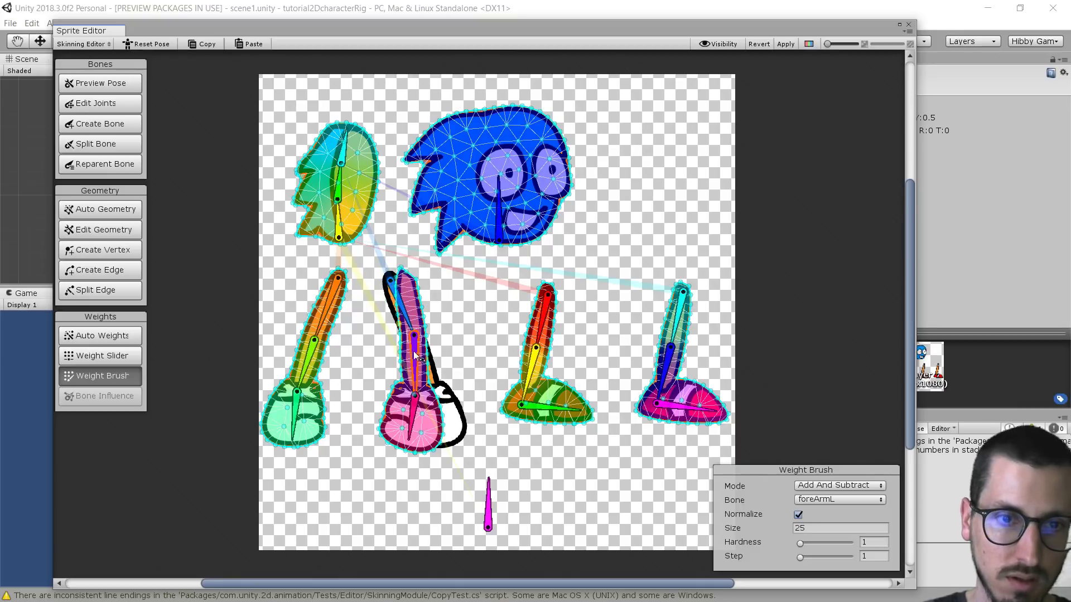
{"action": "left_click_drag", "start_coordinate": [417, 368], "coordinate": [389, 342]}
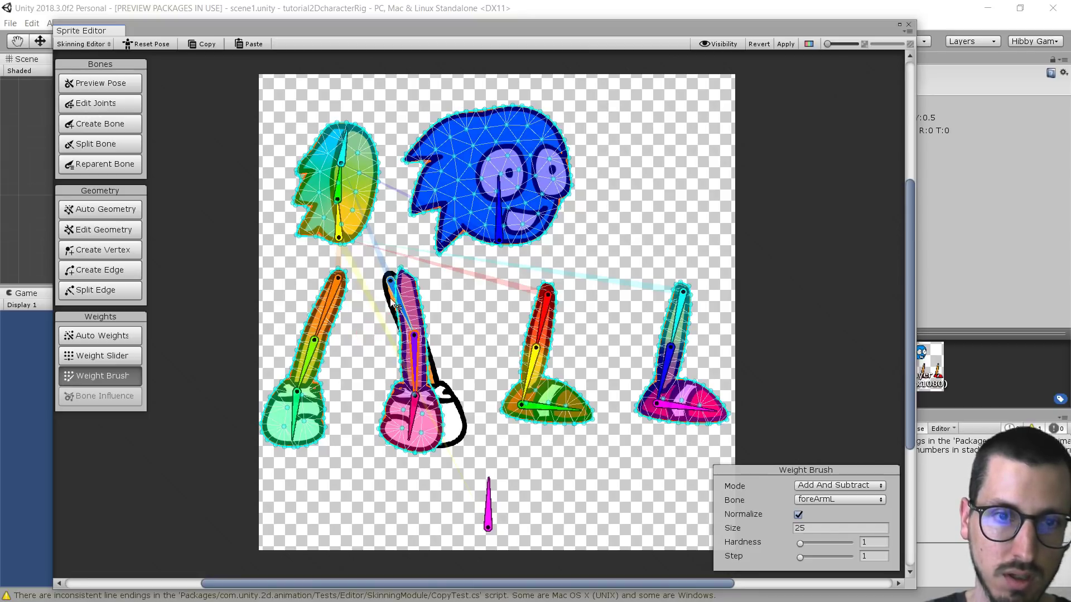
{"action": "left_click_drag", "start_coordinate": [397, 304], "coordinate": [376, 326]}
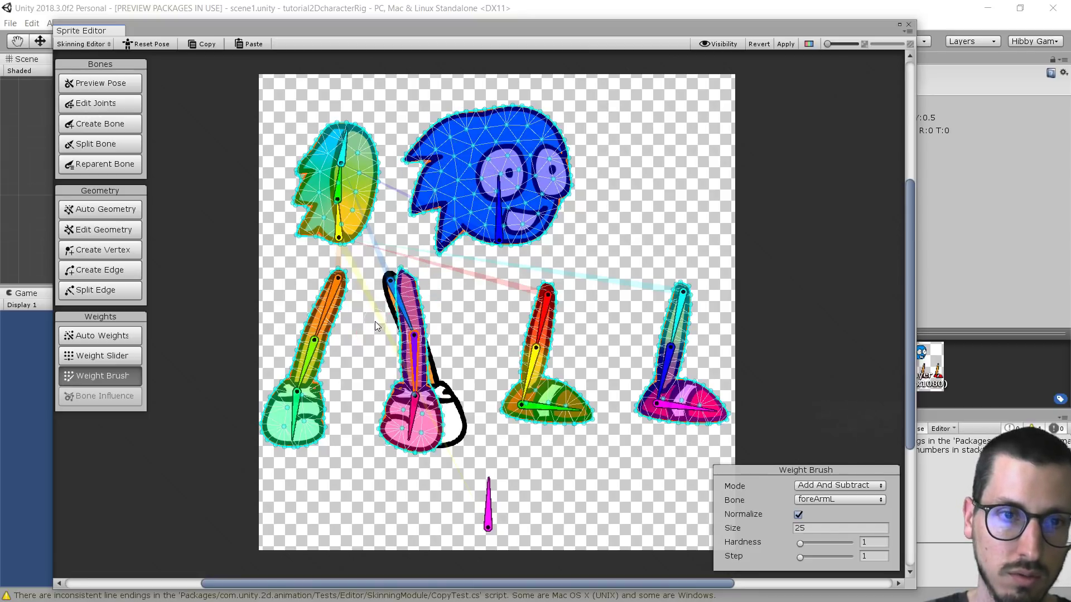
{"action": "mouse_move", "coordinate": [389, 288]}
{"action": "left_mouse_down"}
{"action": "mouse_move", "coordinate": [437, 321]}
{"action": "mouse_move", "coordinate": [432, 393]}
{"action": "mouse_move", "coordinate": [395, 384]}
{"action": "mouse_move", "coordinate": [402, 362]}
{"action": "mouse_move", "coordinate": [419, 388]}
{"action": "mouse_move", "coordinate": [460, 365]}
{"action": "mouse_move", "coordinate": [436, 385]}
{"action": "mouse_move", "coordinate": [385, 376]}
{"action": "left_mouse_up"}
Step: Undo the Weight Brush strokes painted on the left arm
{"action": "key", "text": "ctrl+z"}
{"action": "key", "text": "ctrl+z"}
{"action": "key", "text": "ctrl+z"}
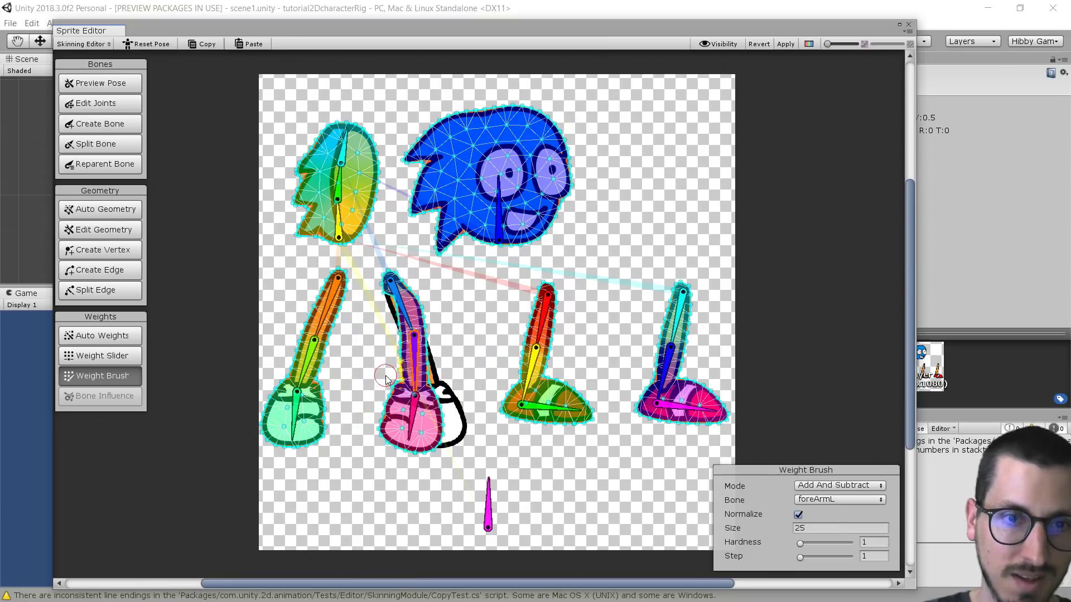
{"action": "key", "text": "ctrl+z"}
{"action": "left_click", "coordinate": [415, 365]}
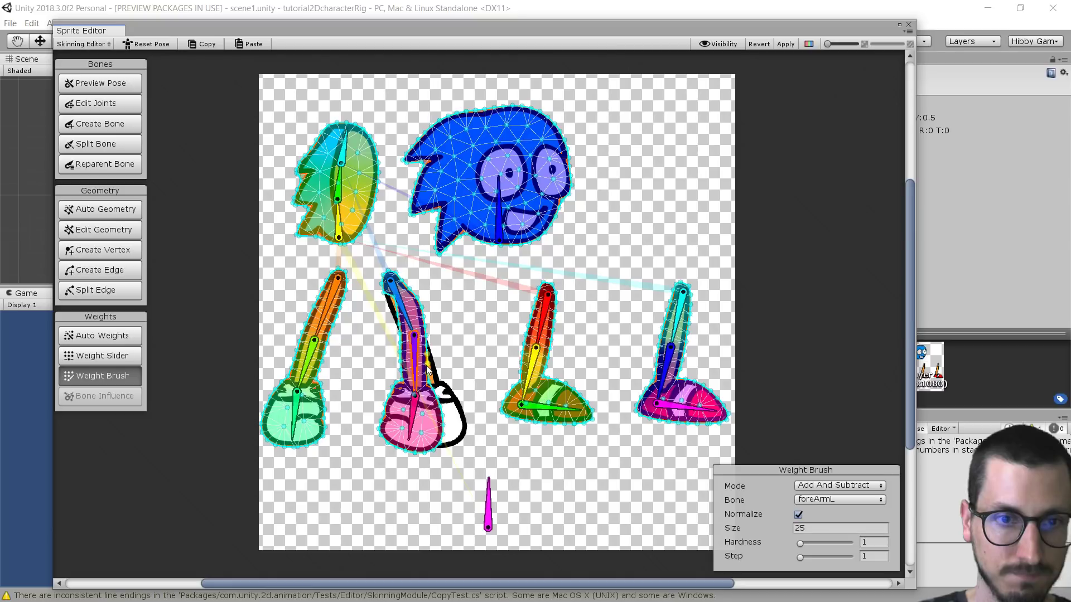
{"action": "key", "text": "ctrl+z"}
{"action": "mouse_move", "coordinate": [426, 376]}
{"action": "left_mouse_down"}
{"action": "mouse_move", "coordinate": [462, 355]}
{"action": "mouse_move", "coordinate": [383, 377]}
{"action": "mouse_move", "coordinate": [464, 346]}
{"action": "mouse_move", "coordinate": [415, 379]}
{"action": "left_mouse_up"}
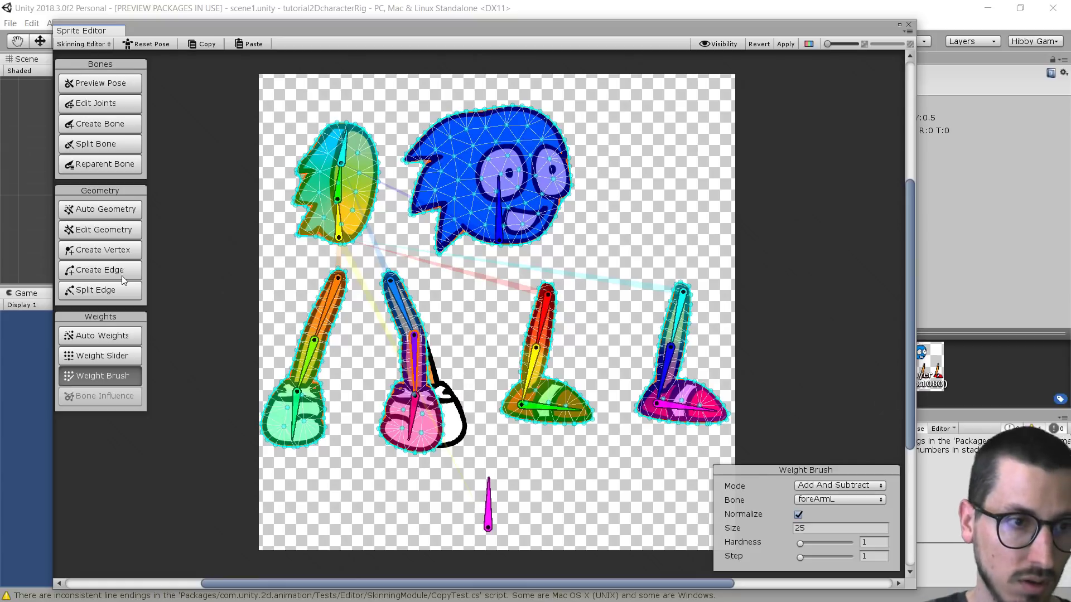
Step: Smooth the body parts' weights using the Weight Slider in Smooth mode with Normalize enabled
{"action": "left_click", "coordinate": [103, 360]}
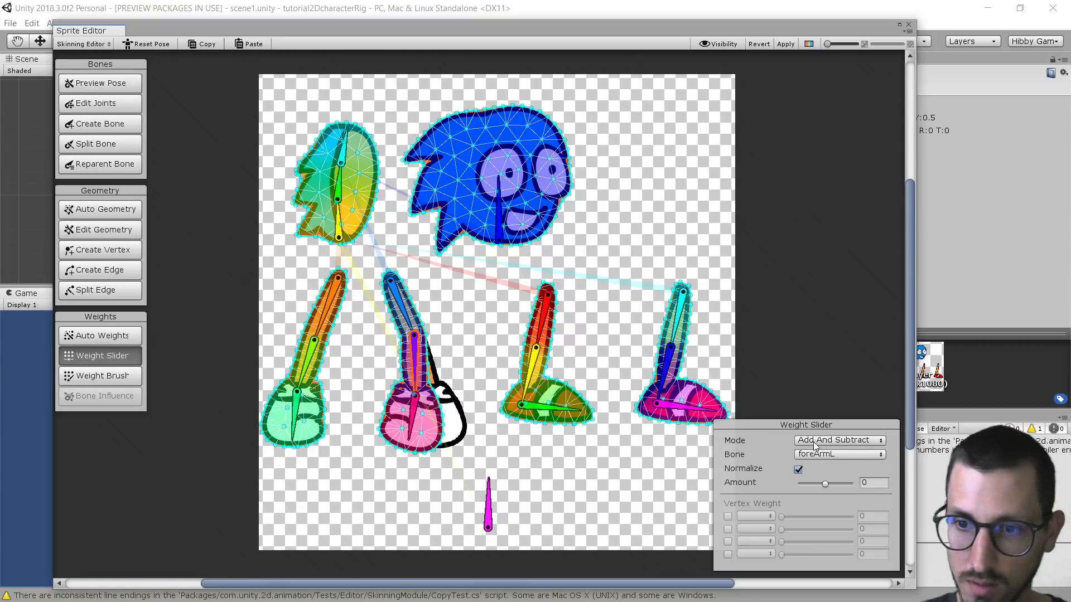
{"action": "left_click", "coordinate": [840, 446]}
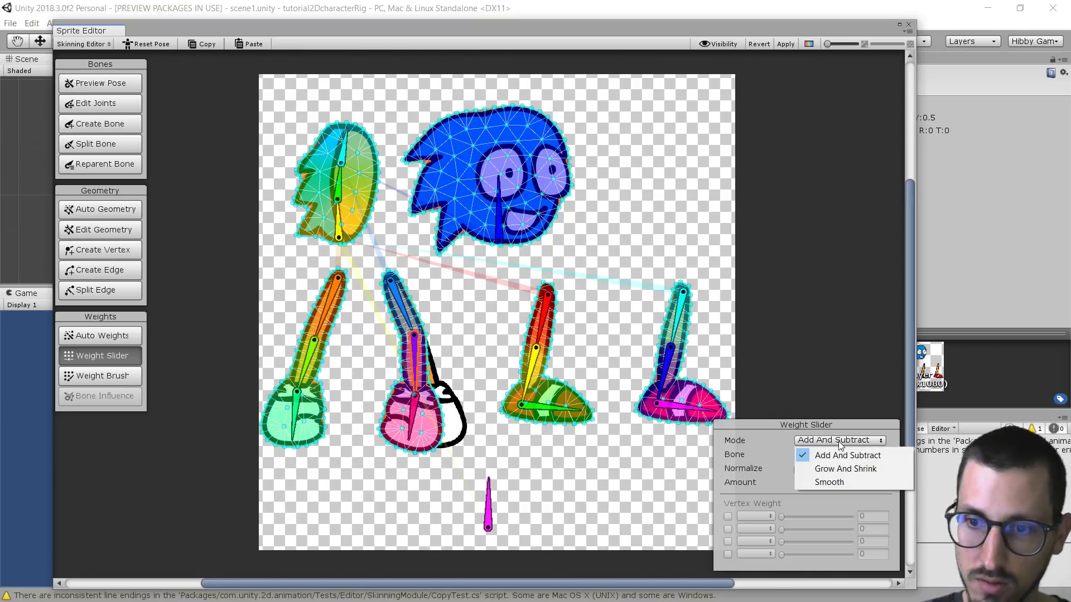
{"action": "left_click", "coordinate": [834, 483]}
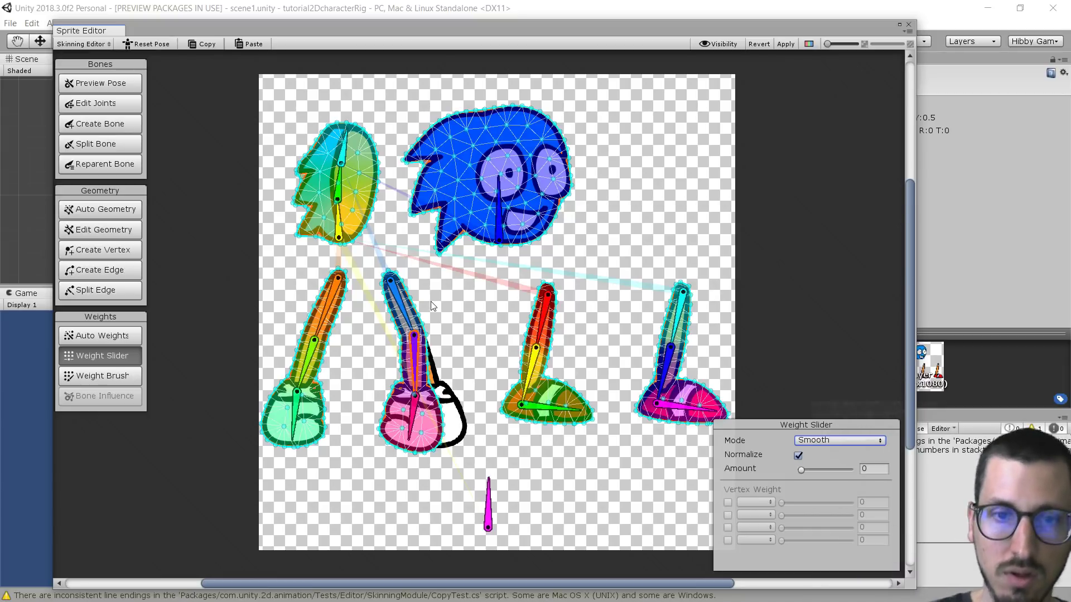
{"action": "mouse_move", "coordinate": [415, 379]}
{"action": "left_mouse_down"}
{"action": "mouse_move", "coordinate": [456, 348]}
{"action": "mouse_move", "coordinate": [416, 381]}
{"action": "mouse_move", "coordinate": [446, 368]}
{"action": "mouse_move", "coordinate": [365, 381]}
{"action": "mouse_move", "coordinate": [481, 345]}
{"action": "mouse_move", "coordinate": [363, 379]}
{"action": "mouse_move", "coordinate": [472, 368]}
{"action": "mouse_move", "coordinate": [415, 399]}
{"action": "left_mouse_up"}
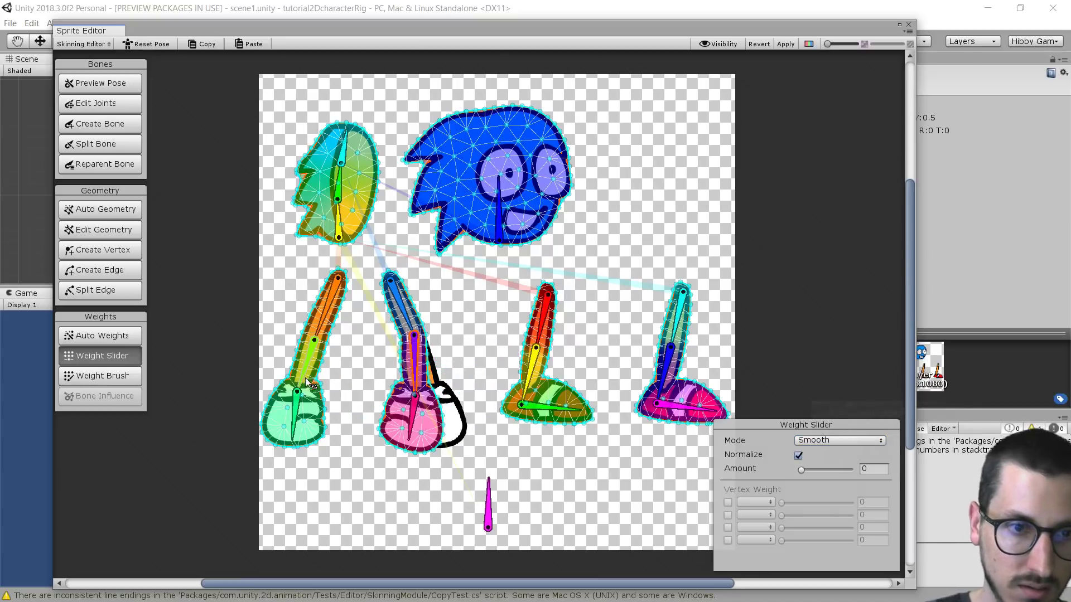
{"action": "left_click_drag", "start_coordinate": [309, 380], "coordinate": [347, 362]}
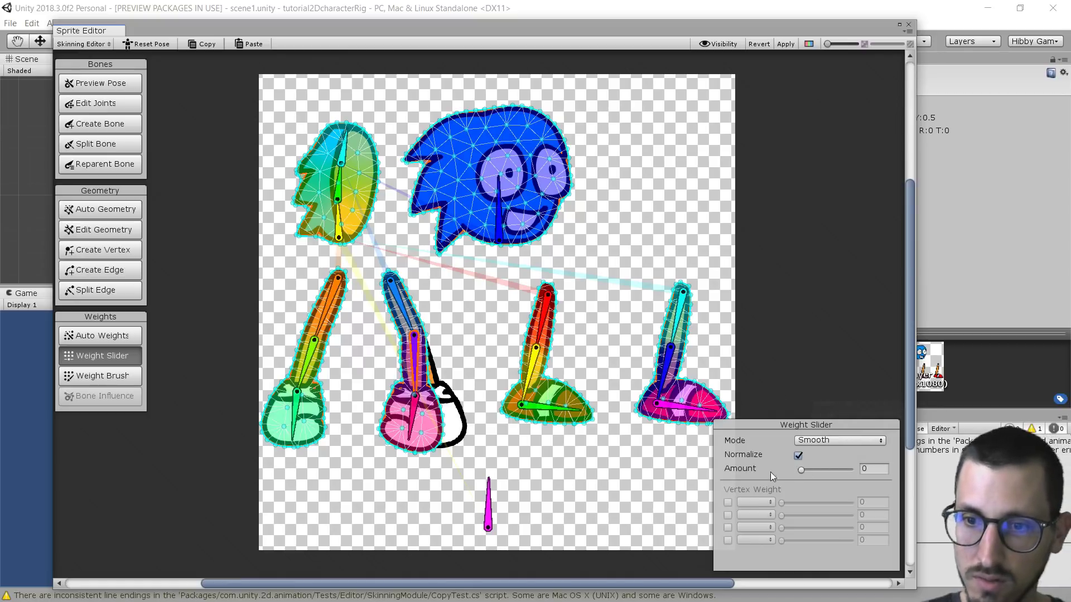
{"action": "left_click_drag", "start_coordinate": [801, 471], "coordinate": [829, 471]}
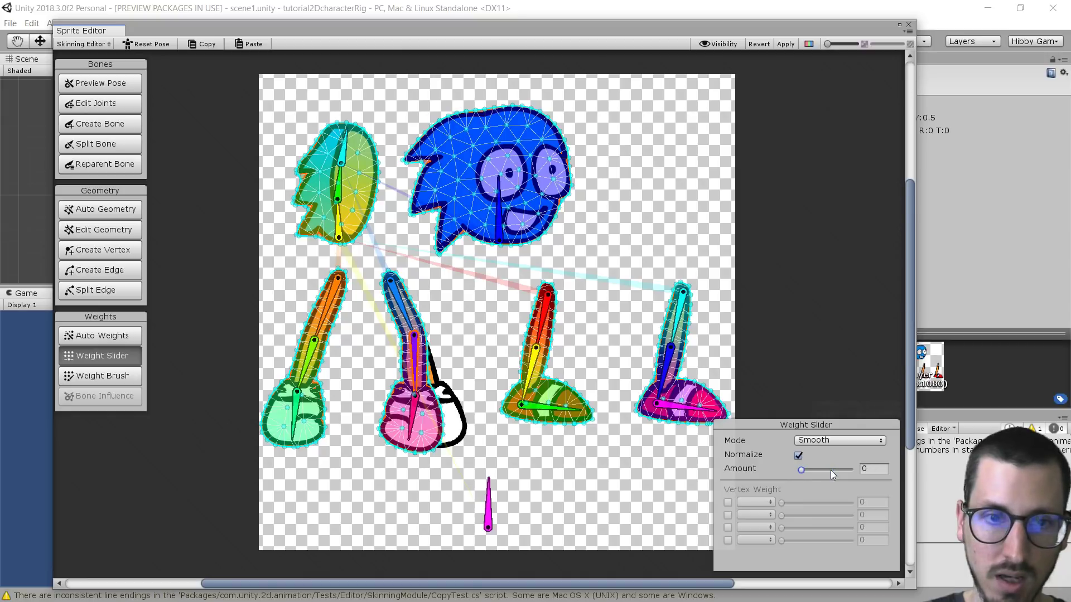
Step: Check the smoothed weights by test-bending the forearm, torso and leg bones and inspecting the head
{"action": "mouse_move", "coordinate": [417, 372]}
{"action": "left_mouse_down"}
{"action": "mouse_move", "coordinate": [449, 362]}
{"action": "mouse_move", "coordinate": [382, 372]}
{"action": "mouse_move", "coordinate": [421, 385]}
{"action": "mouse_move", "coordinate": [457, 362]}
{"action": "mouse_move", "coordinate": [421, 385]}
{"action": "mouse_move", "coordinate": [400, 371]}
{"action": "mouse_move", "coordinate": [447, 356]}
{"action": "mouse_move", "coordinate": [393, 371]}
{"action": "mouse_move", "coordinate": [424, 371]}
{"action": "left_mouse_up"}
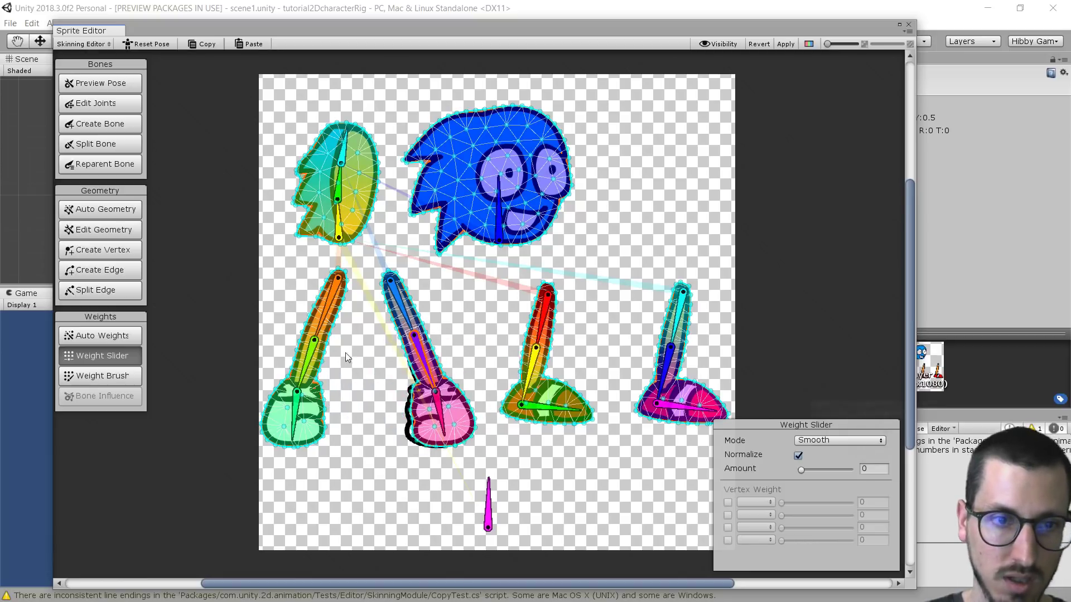
{"action": "mouse_move", "coordinate": [301, 380]}
{"action": "left_mouse_down"}
{"action": "mouse_move", "coordinate": [338, 373]}
{"action": "mouse_move", "coordinate": [281, 370]}
{"action": "mouse_move", "coordinate": [306, 384]}
{"action": "left_mouse_up"}
{"action": "left_click_drag", "start_coordinate": [340, 178], "coordinate": [369, 213]}
{"action": "left_click", "coordinate": [499, 193]}
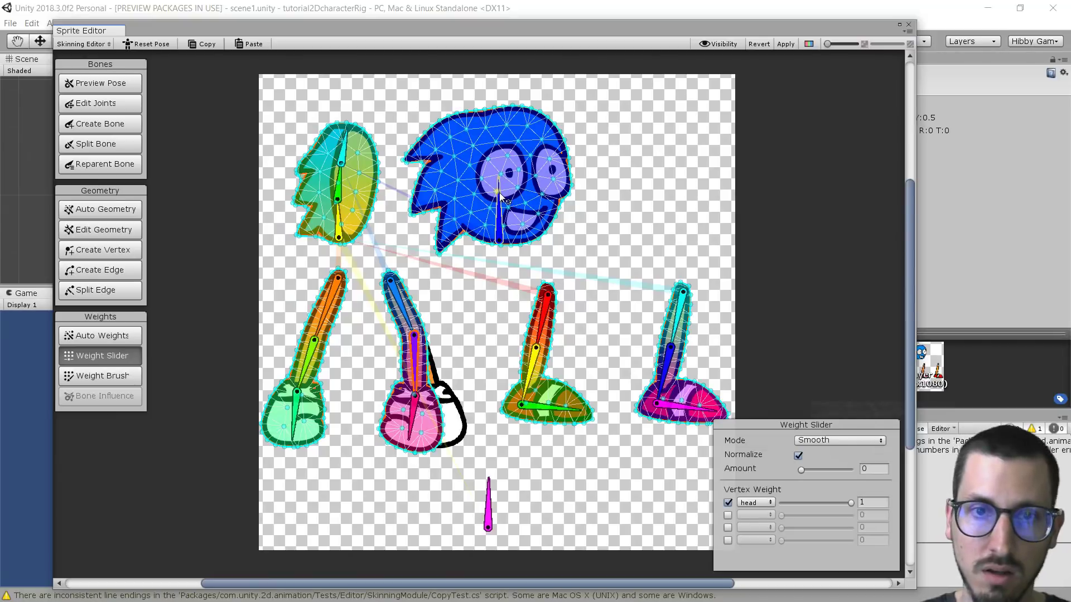
{"action": "left_click", "coordinate": [524, 203]}
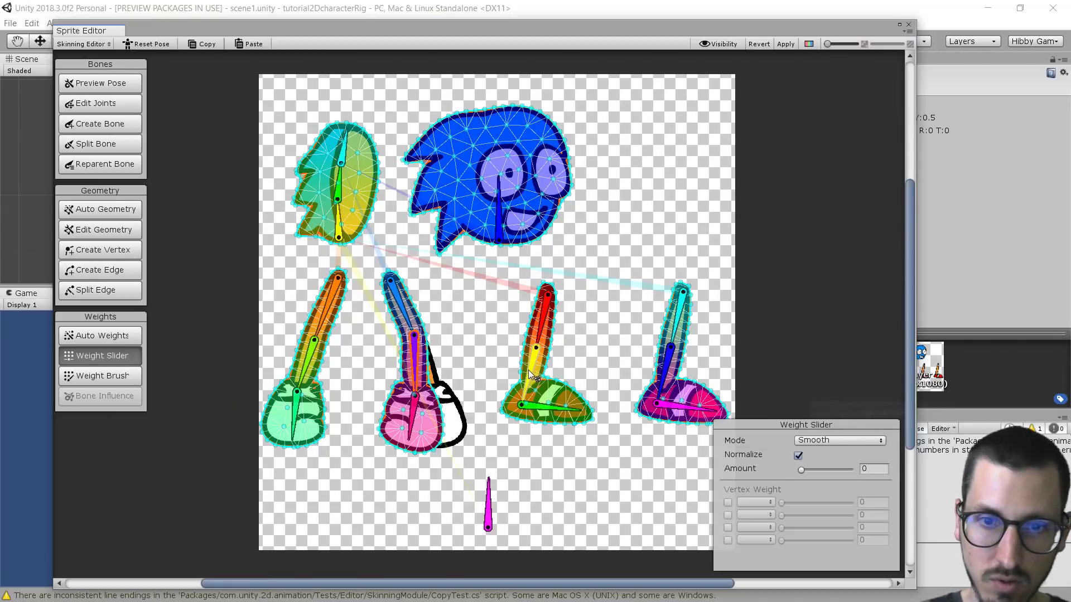
{"action": "left_click_drag", "start_coordinate": [530, 375], "coordinate": [570, 350]}
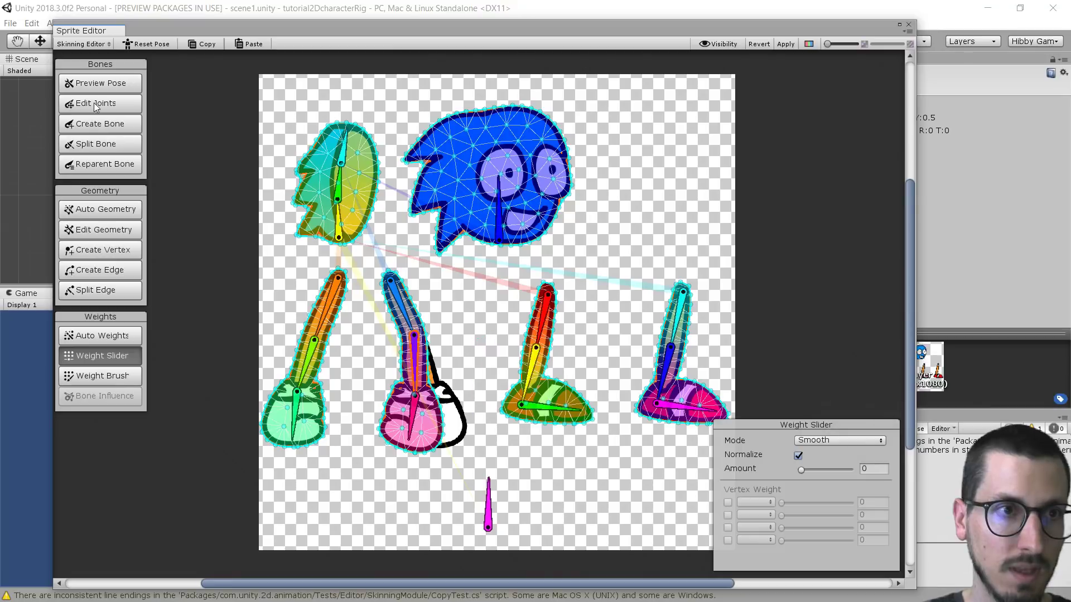
Step: Reset the pose, test-pose the left hand and head, and restore the default pose
{"action": "left_click", "coordinate": [148, 45]}
{"action": "left_click_drag", "start_coordinate": [451, 419], "coordinate": [583, 337]}
{"action": "left_click_drag", "start_coordinate": [499, 215], "coordinate": [533, 210]}
{"action": "left_click", "coordinate": [148, 44]}
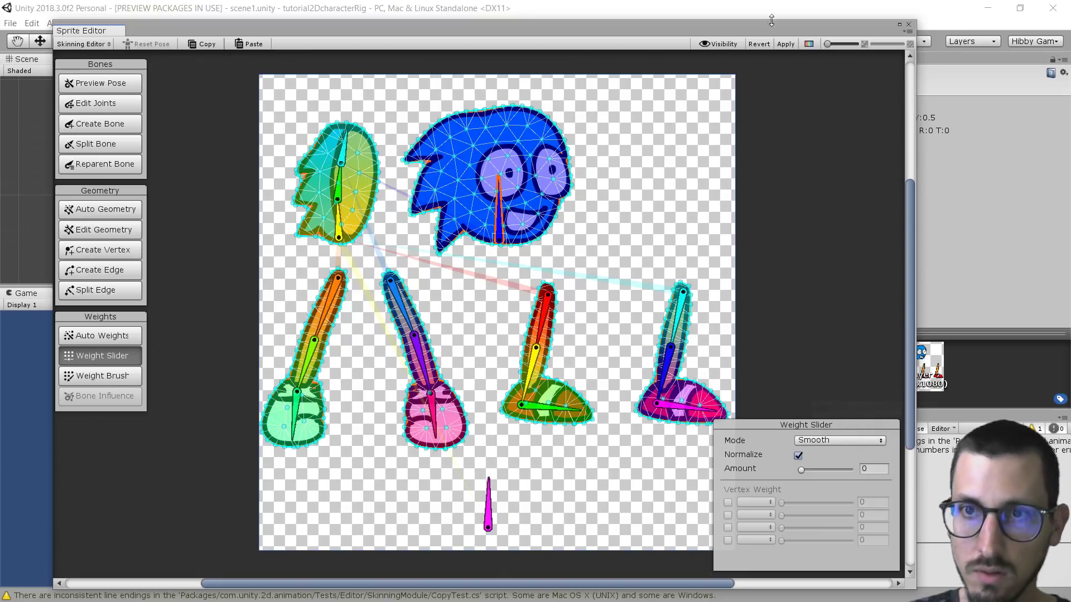
Step: Apply the skinning changes to the sprite and close the Sprite Editor
{"action": "left_click", "coordinate": [785, 43]}
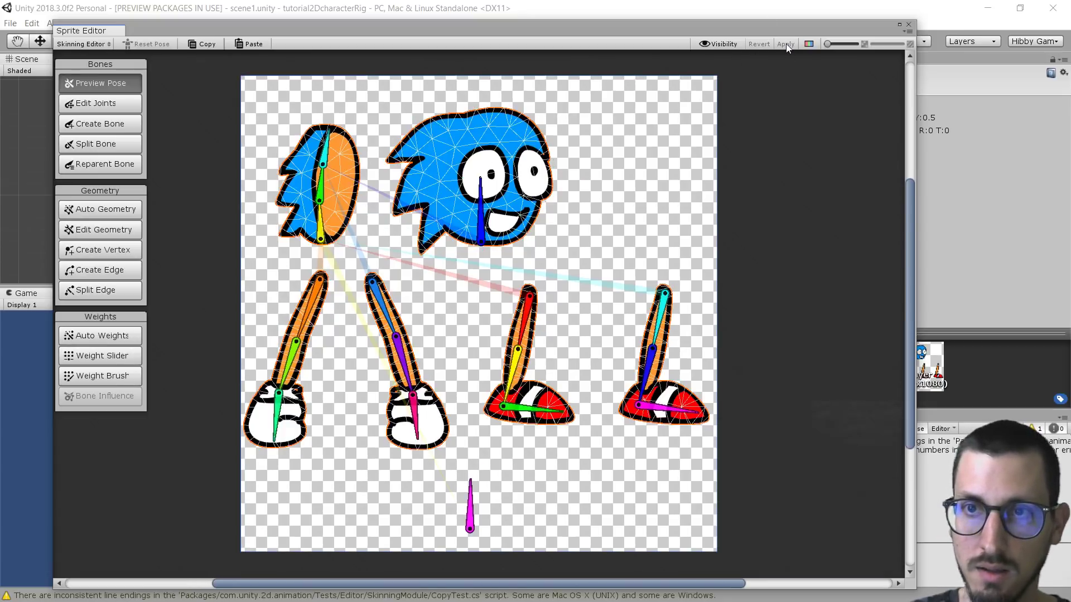
{"action": "left_click", "coordinate": [908, 25]}
Step: Expand the player asset in the project's sprites folder
{"action": "left_click", "coordinate": [627, 119]}
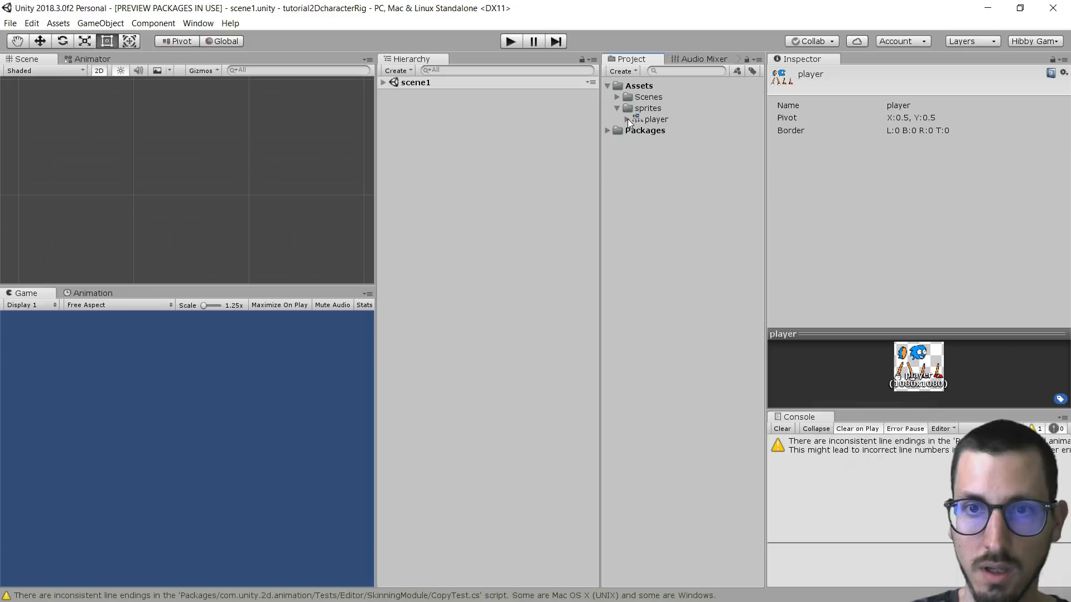
Step: Place the player sprite from the sprites folder in scene1 and add a Sprite Skin component to it
{"action": "left_click_drag", "start_coordinate": [661, 121], "coordinate": [456, 163]}
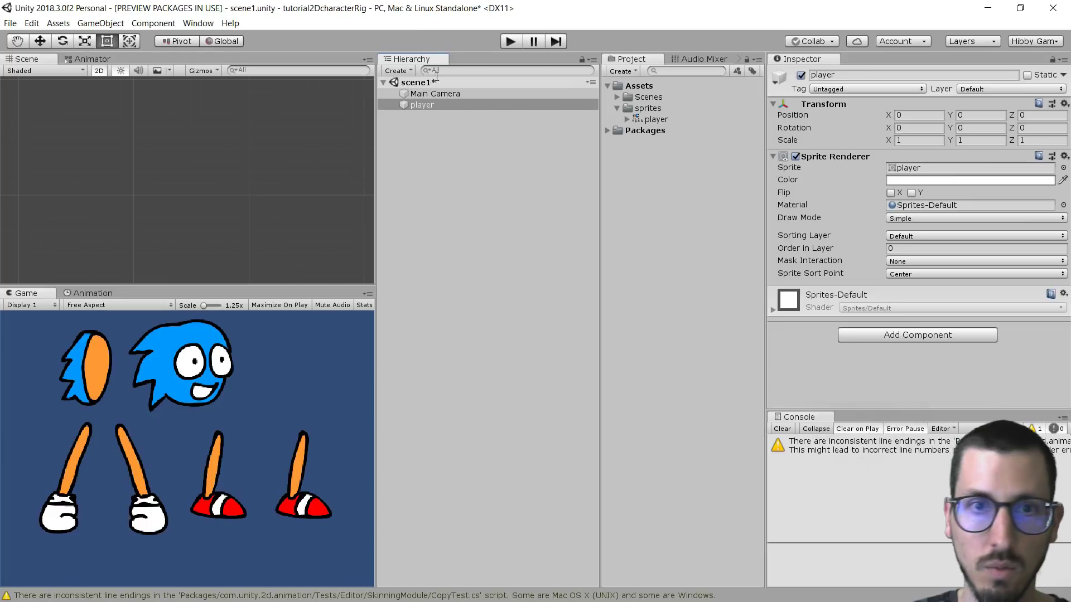
{"action": "left_click", "coordinate": [423, 104]}
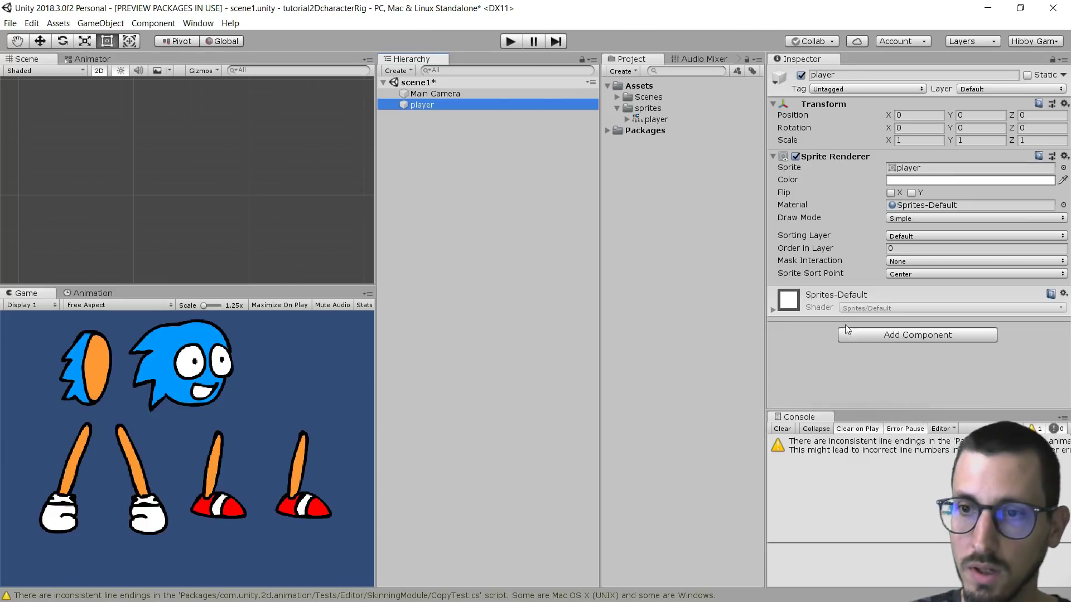
{"action": "left_click", "coordinate": [903, 336]}
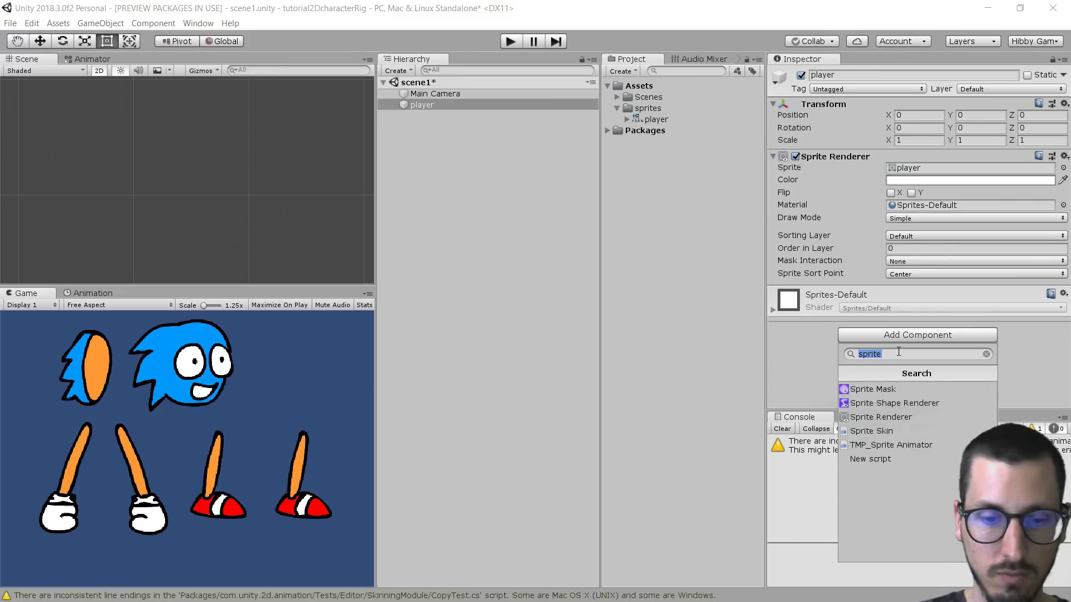
{"action": "type", "text": "sprite sk"}
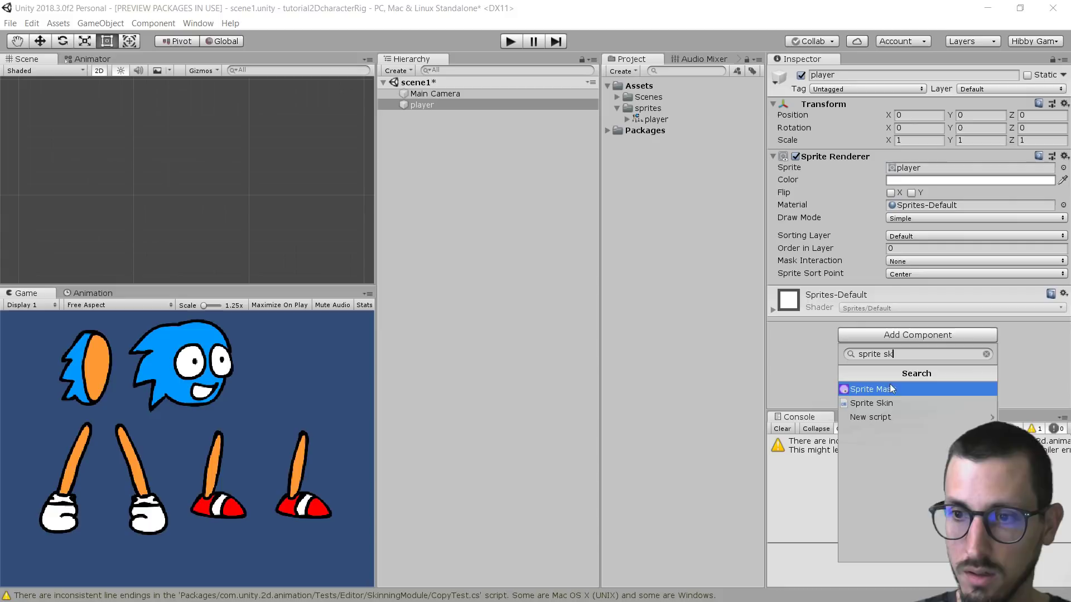
{"action": "left_click", "coordinate": [889, 400]}
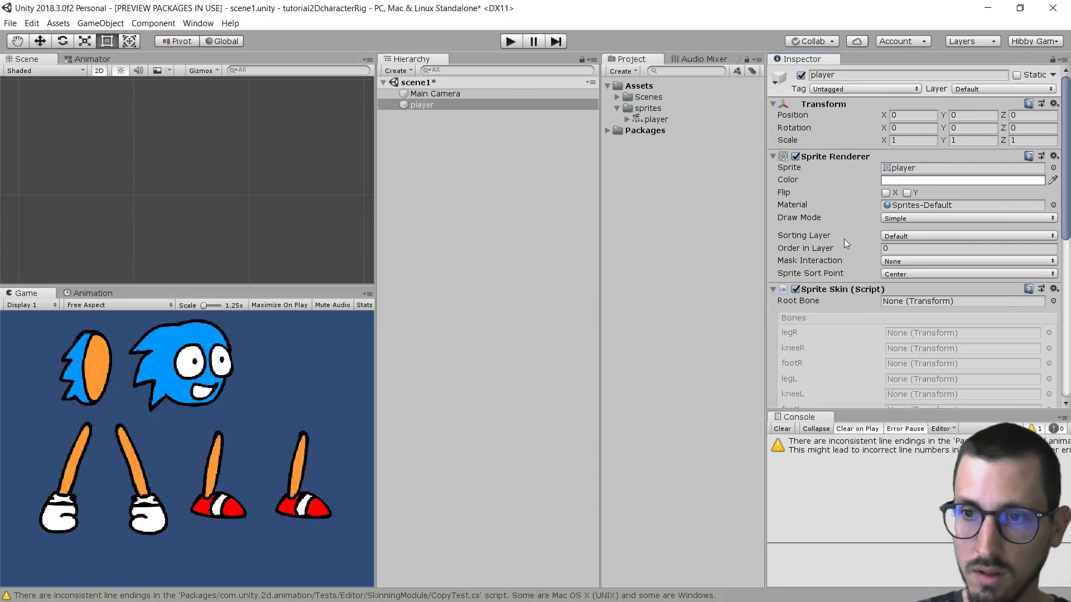
Step: Create the bones for the player's Sprite Skin and review the resulting bone assignments
{"action": "scroll", "coordinate": [844, 239], "scroll_direction": "down", "scroll_amount": 8}
{"action": "scroll", "coordinate": [844, 240], "scroll_direction": "up", "scroll_amount": 5}
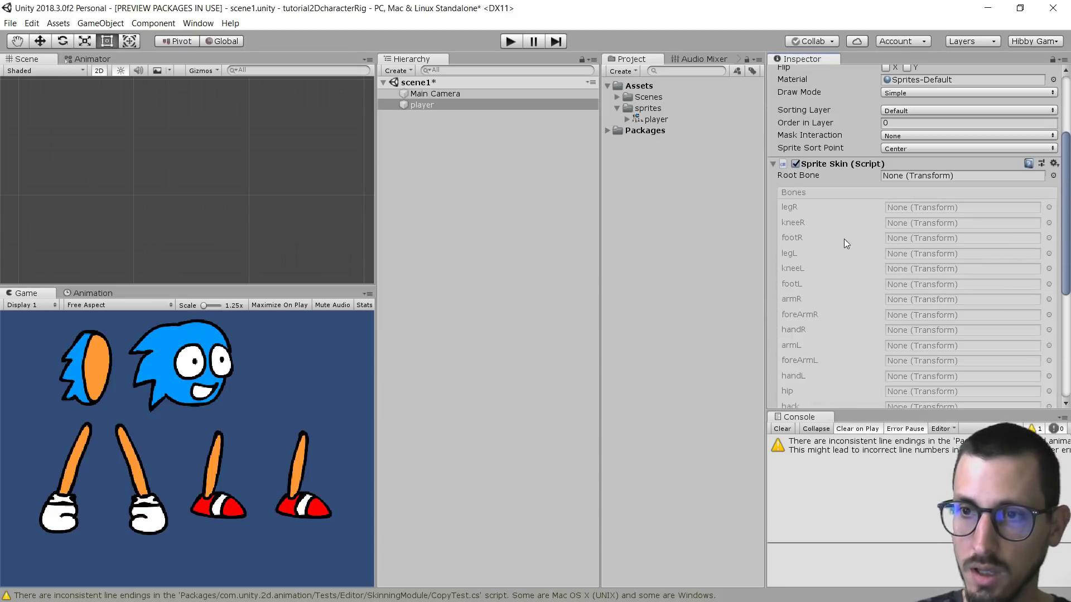
{"action": "scroll", "coordinate": [844, 244], "scroll_direction": "down", "scroll_amount": 8}
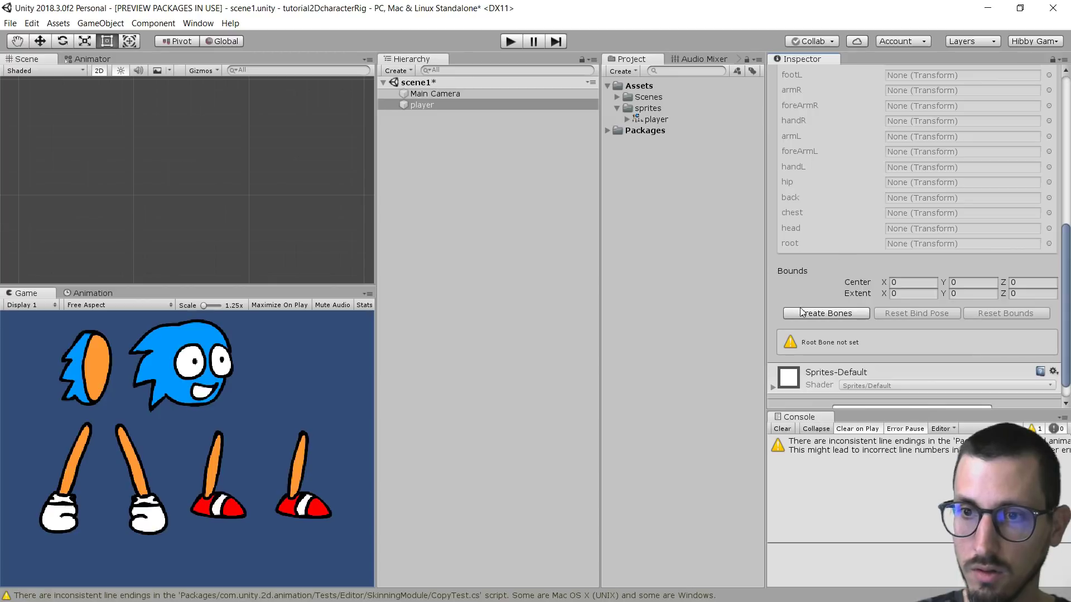
{"action": "left_click", "coordinate": [830, 316]}
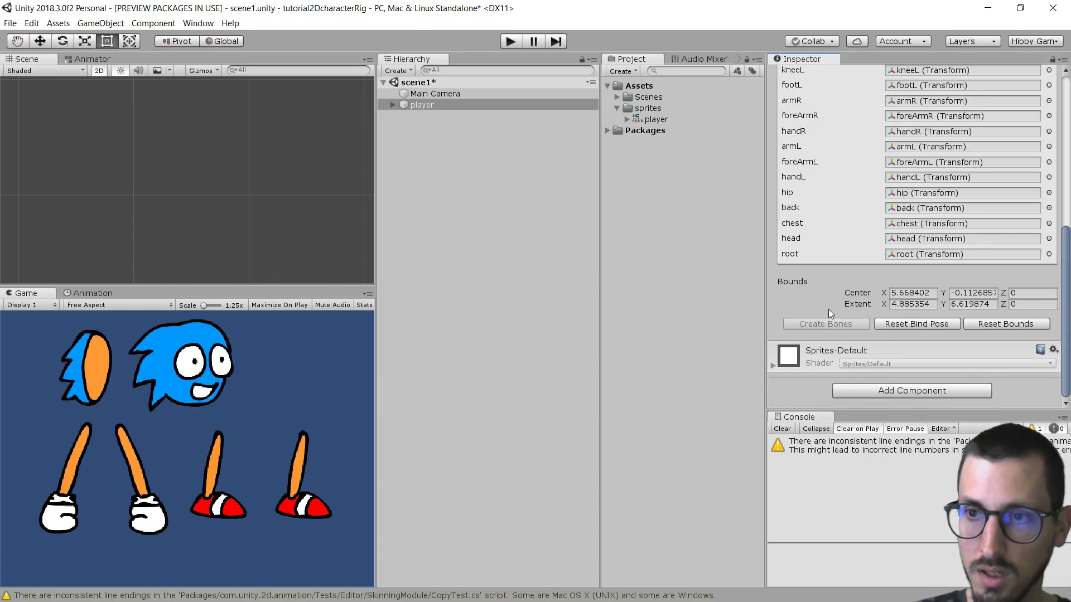
{"action": "scroll", "coordinate": [858, 234], "scroll_direction": "up", "scroll_amount": 3}
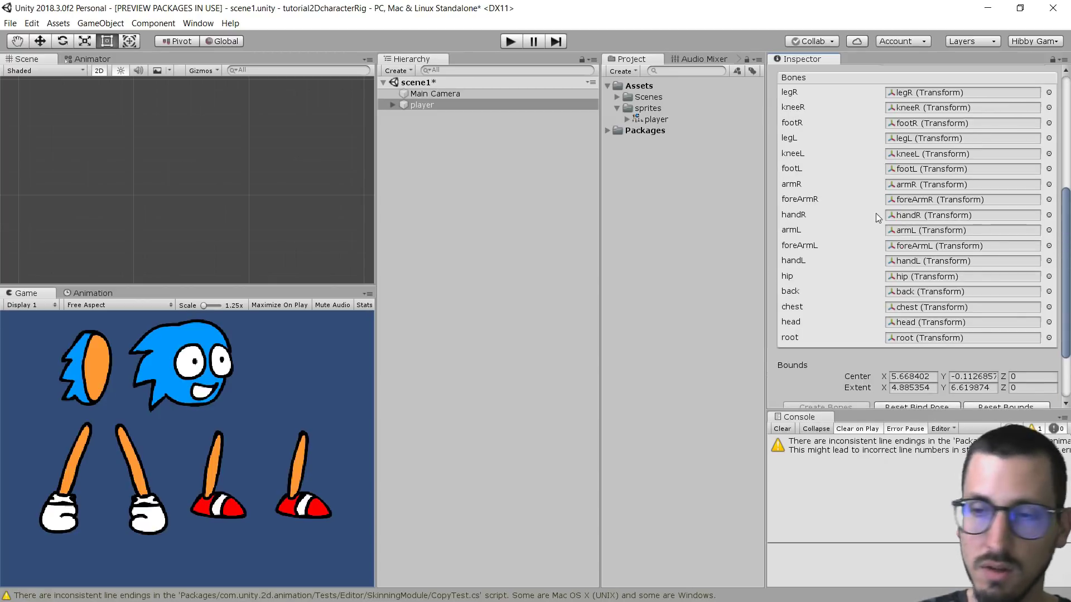
{"action": "scroll", "coordinate": [875, 272], "scroll_direction": "down", "scroll_amount": 3}
{"action": "scroll", "coordinate": [874, 272], "scroll_direction": "up", "scroll_amount": 8}
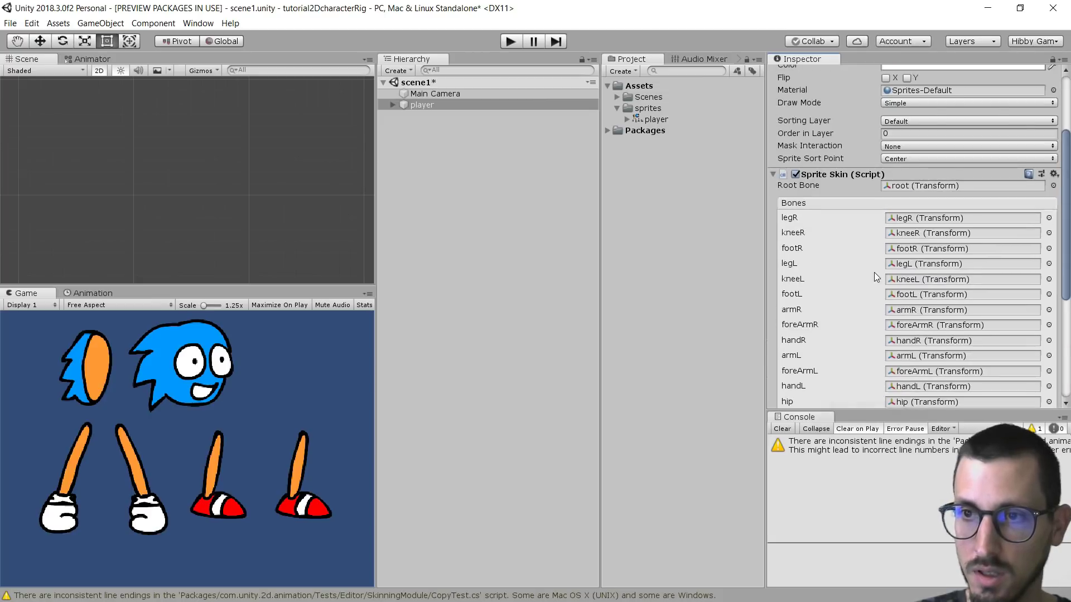
{"action": "scroll", "coordinate": [875, 272], "scroll_direction": "up", "scroll_amount": 3}
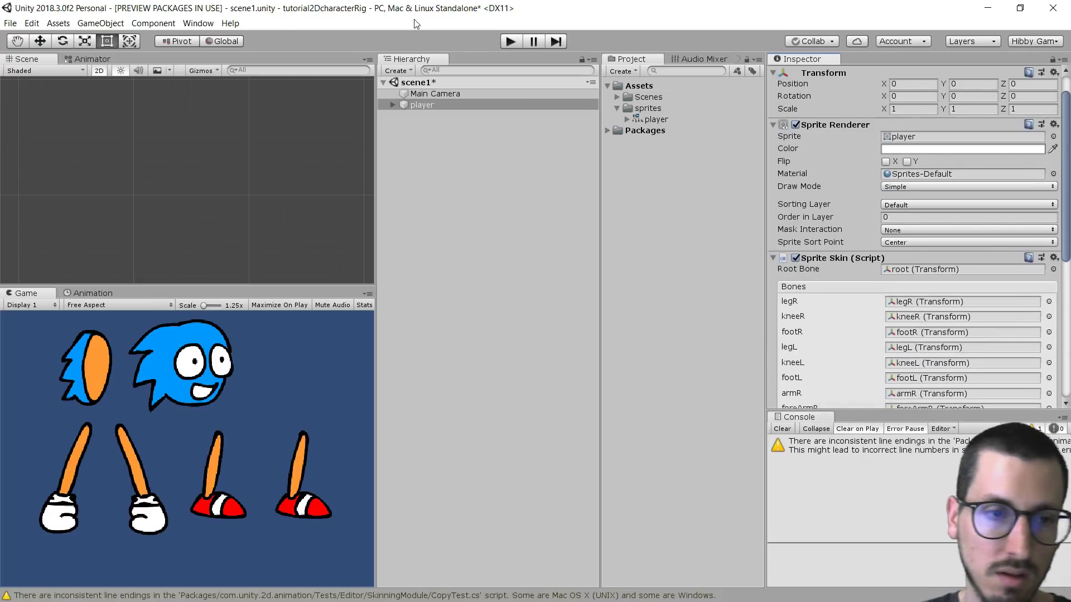
Step: Frame the player in the Scene view and inspect the position of its root bone
{"action": "left_click", "coordinate": [420, 106]}
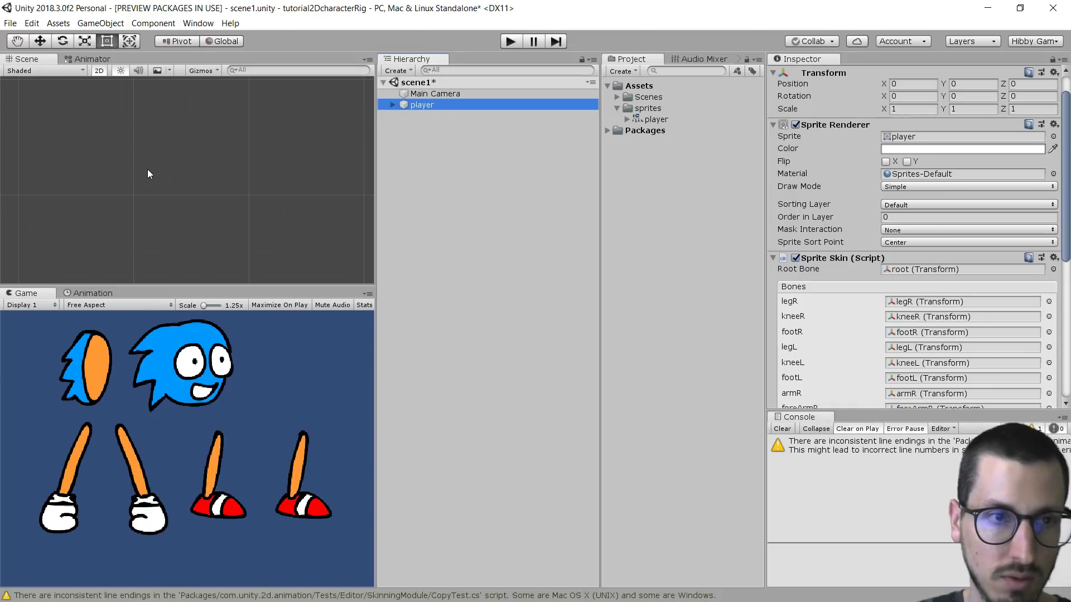
{"action": "key", "text": "f"}
{"action": "scroll", "coordinate": [217, 203], "scroll_direction": "up", "scroll_amount": 3}
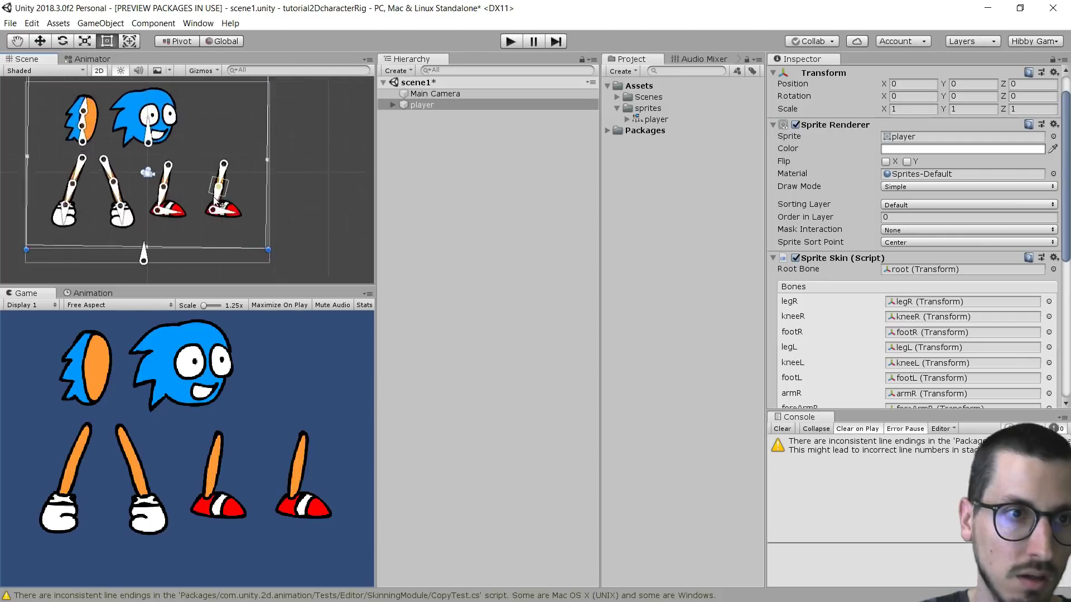
{"action": "left_click", "coordinate": [392, 104]}
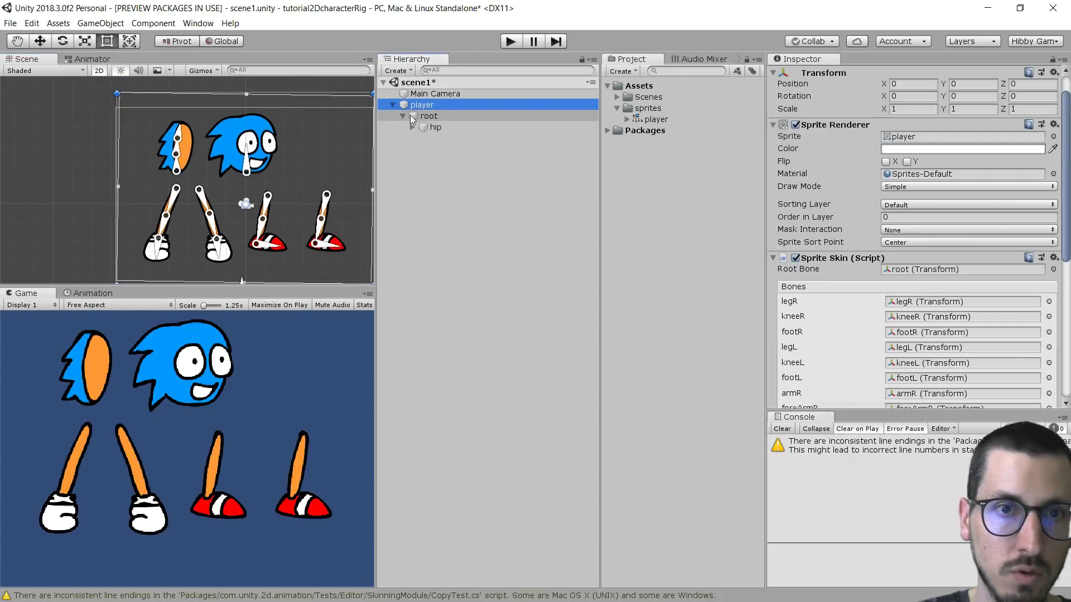
{"action": "left_click", "coordinate": [429, 116]}
{"action": "middle_click_drag", "start_coordinate": [266, 217], "coordinate": [210, 167]}
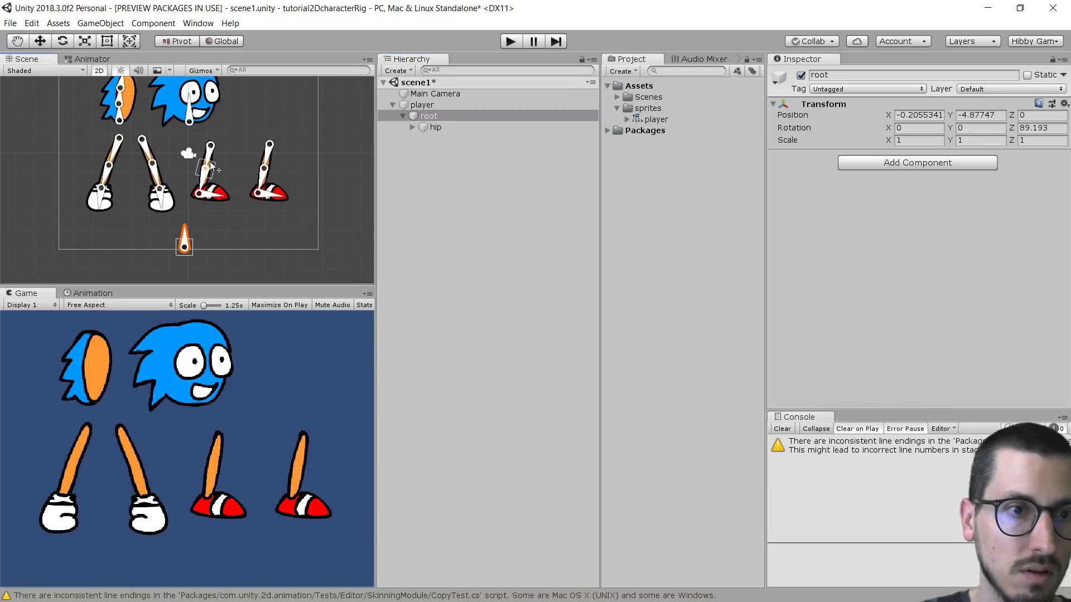
{"action": "mouse_move", "coordinate": [210, 241]}
{"action": "left_mouse_down"}
{"action": "mouse_move", "coordinate": [260, 224]}
{"action": "mouse_move", "coordinate": [259, 260]}
{"action": "mouse_move", "coordinate": [223, 184]}
{"action": "mouse_move", "coordinate": [226, 232]}
{"action": "left_mouse_up"}
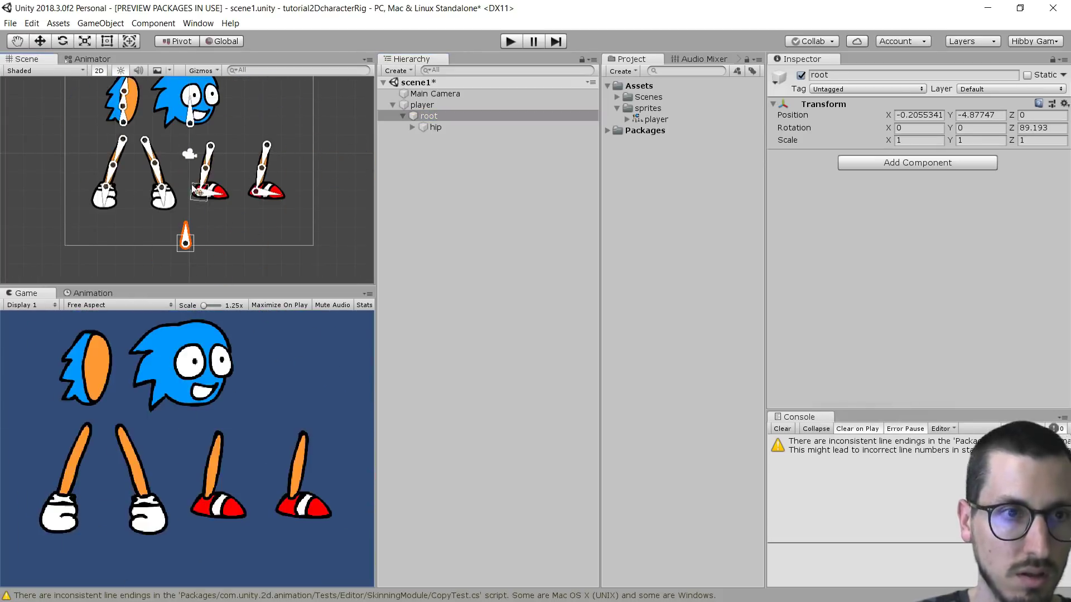
Step: Expand the bone hierarchy down to chest and move the head bone onto the top of the torso, about X 0.69, Y -0.06
{"action": "left_click", "coordinate": [413, 127]}
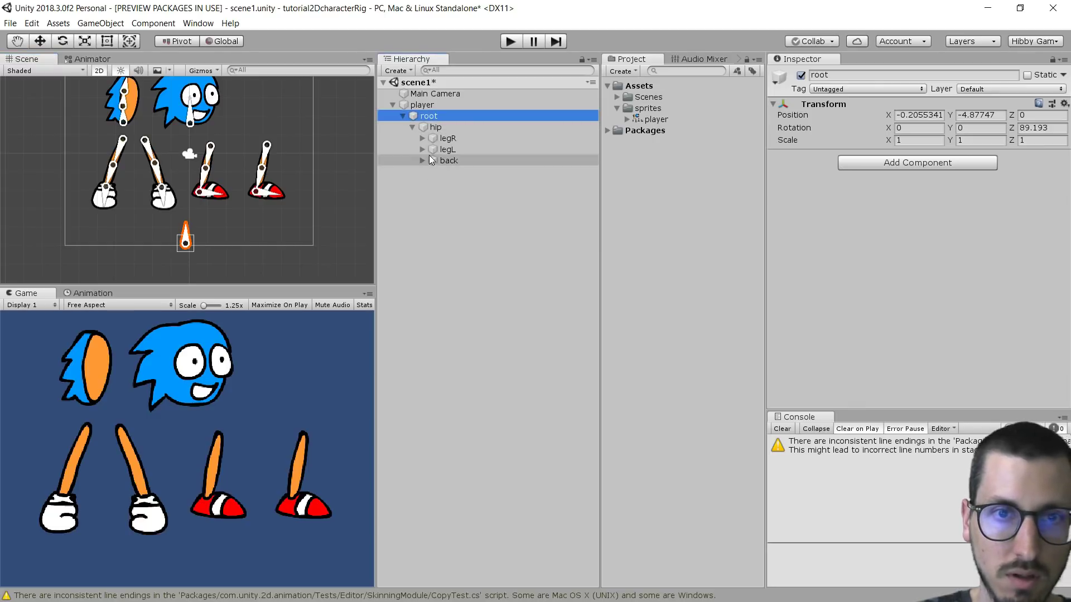
{"action": "left_click", "coordinate": [422, 161]}
{"action": "left_click", "coordinate": [422, 150]}
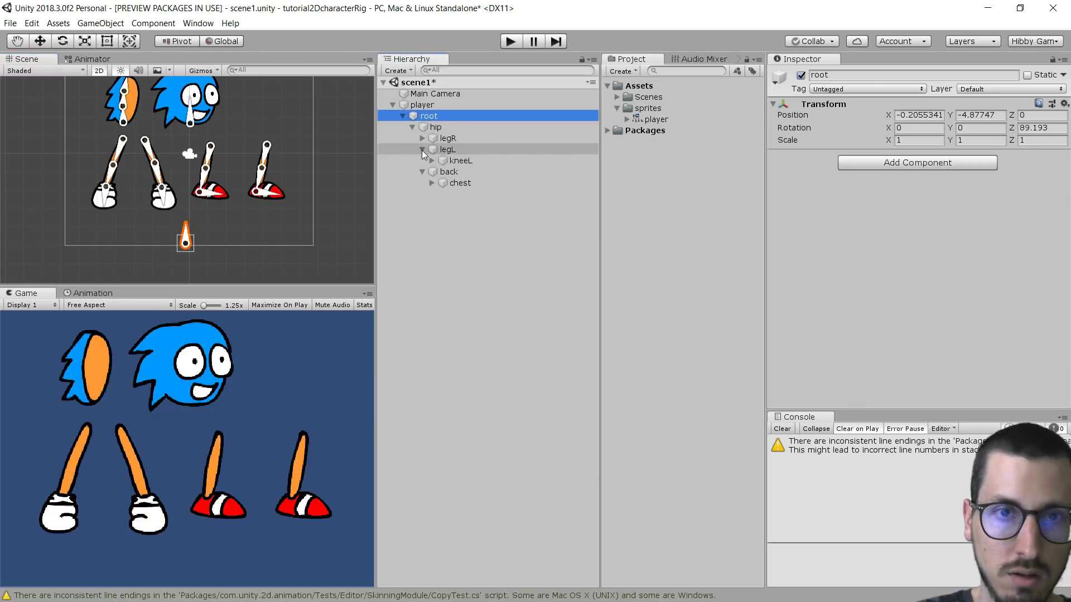
{"action": "left_click", "coordinate": [422, 150]}
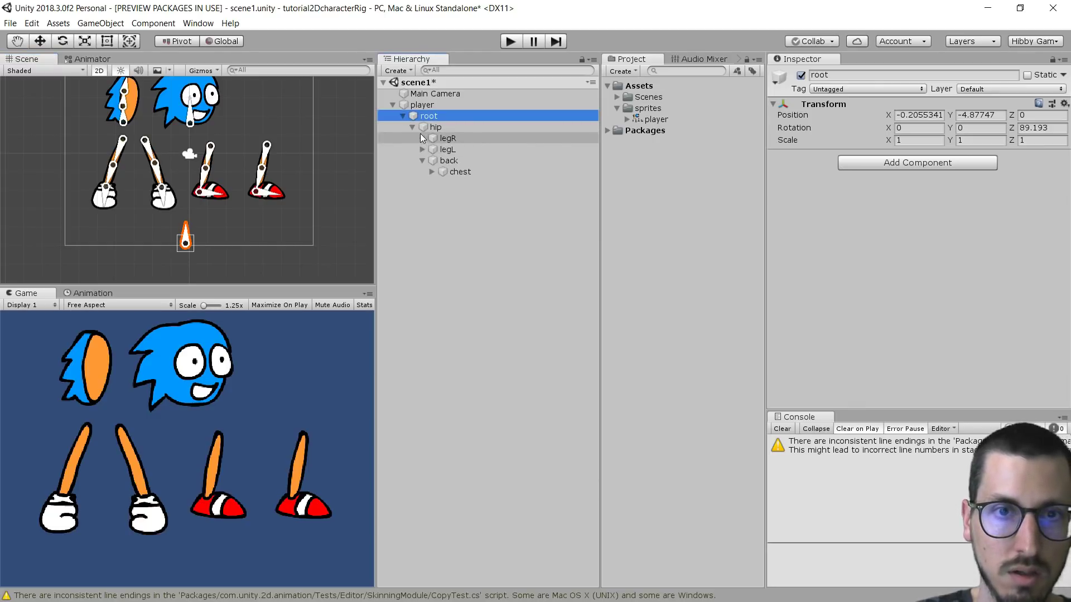
{"action": "left_click", "coordinate": [432, 172]}
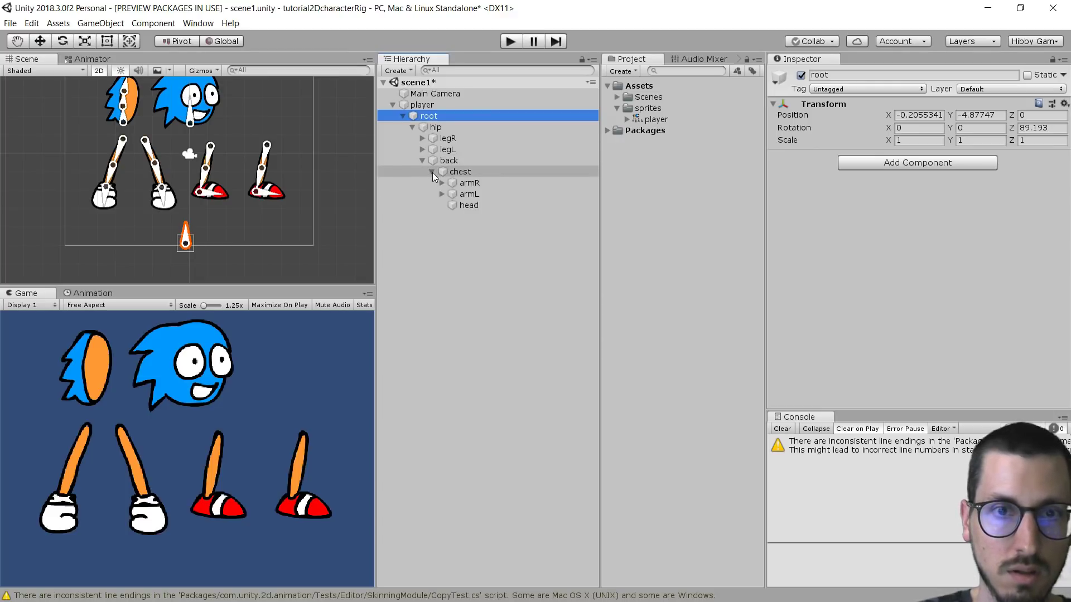
{"action": "middle_click_drag", "start_coordinate": [226, 129], "coordinate": [283, 186]}
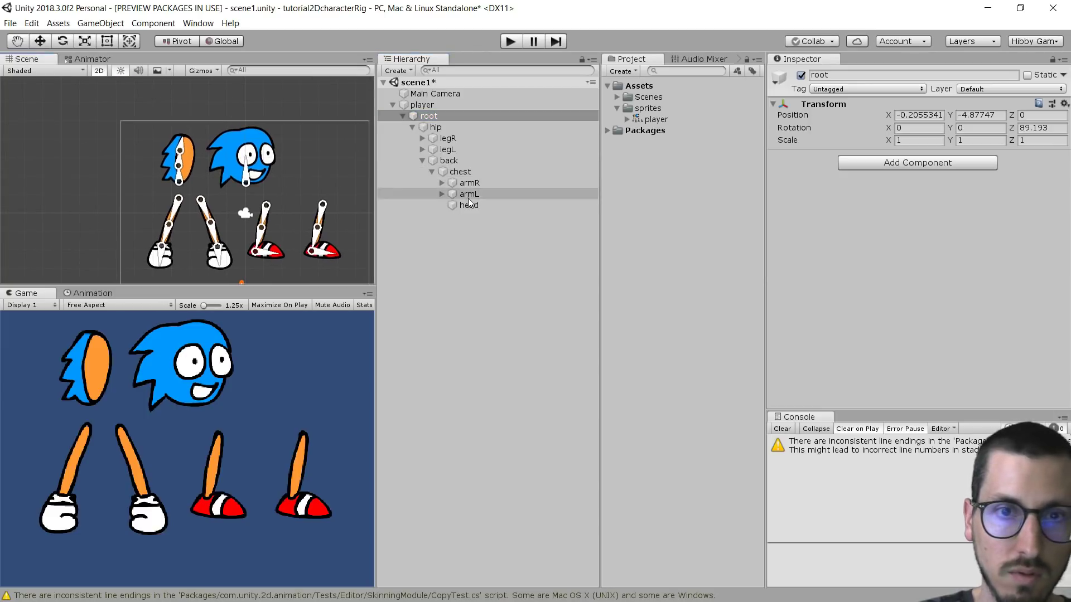
{"action": "left_click", "coordinate": [469, 206]}
{"action": "left_click_drag", "start_coordinate": [246, 186], "coordinate": [184, 142]}
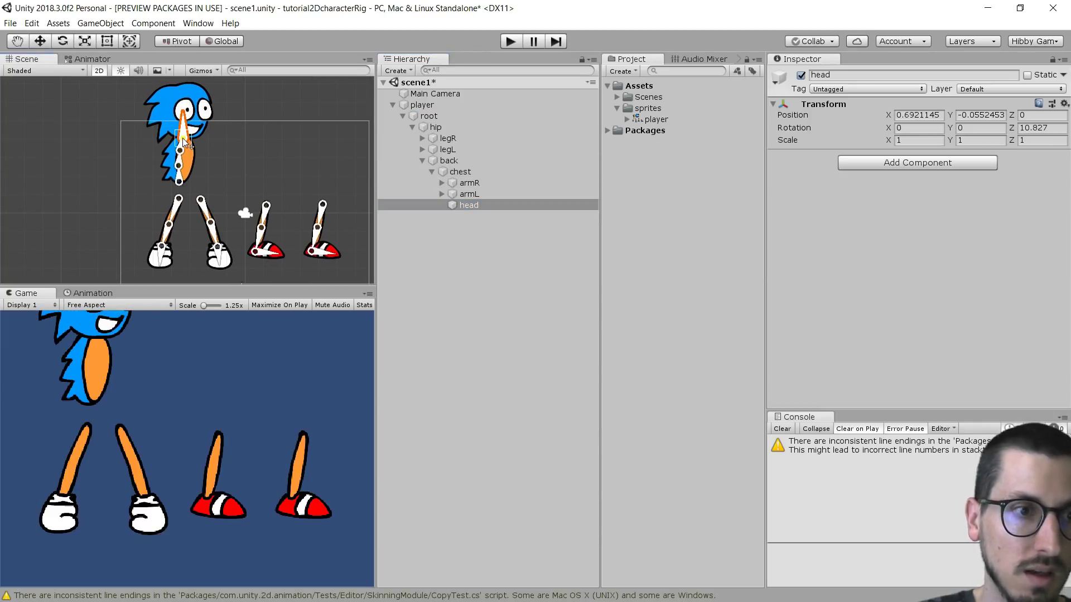
Step: Move the armR and armL bones to the torso's shoulders and the legR and legL bones to its base
{"action": "left_click_drag", "start_coordinate": [450, 210], "coordinate": [450, 181]}
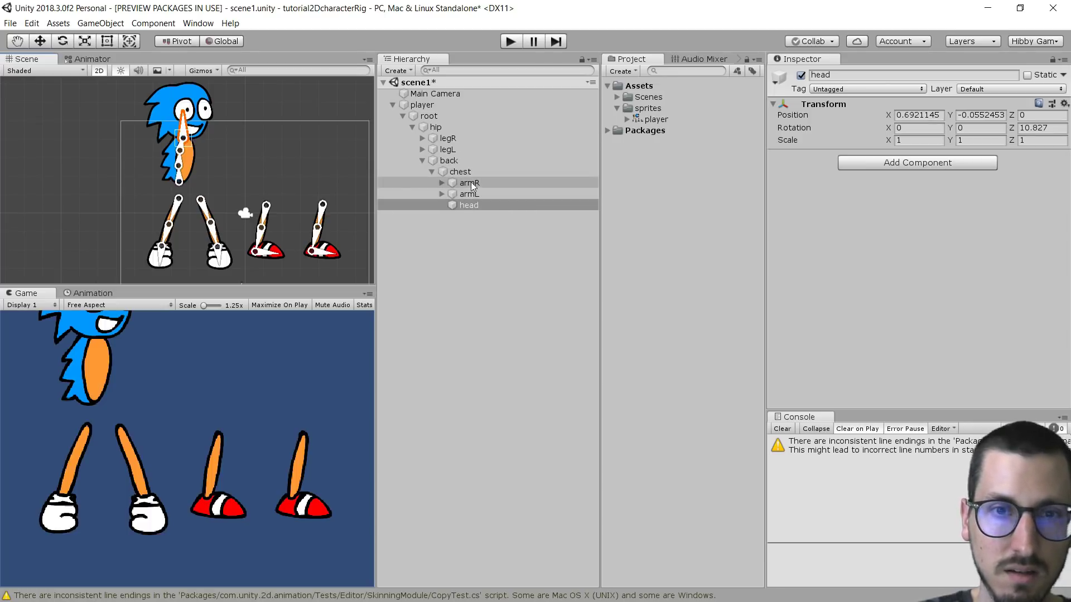
{"action": "left_click", "coordinate": [469, 183]}
{"action": "left_click_drag", "start_coordinate": [181, 201], "coordinate": [183, 150]}
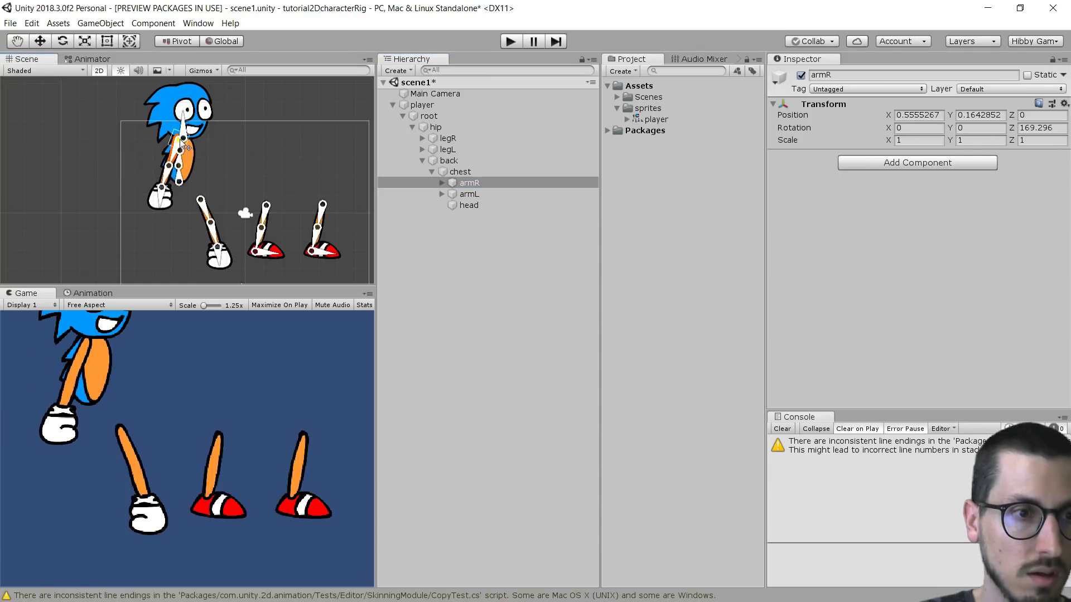
{"action": "left_click", "coordinate": [450, 194]}
{"action": "left_click_drag", "start_coordinate": [202, 204], "coordinate": [195, 142]}
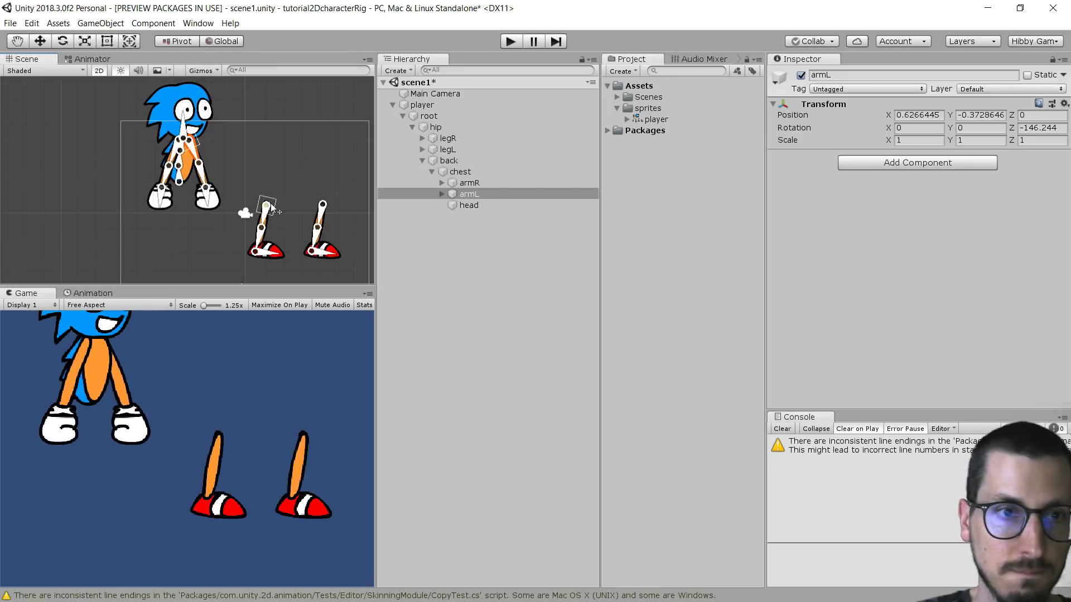
{"action": "left_click_drag", "start_coordinate": [269, 210], "coordinate": [182, 185]}
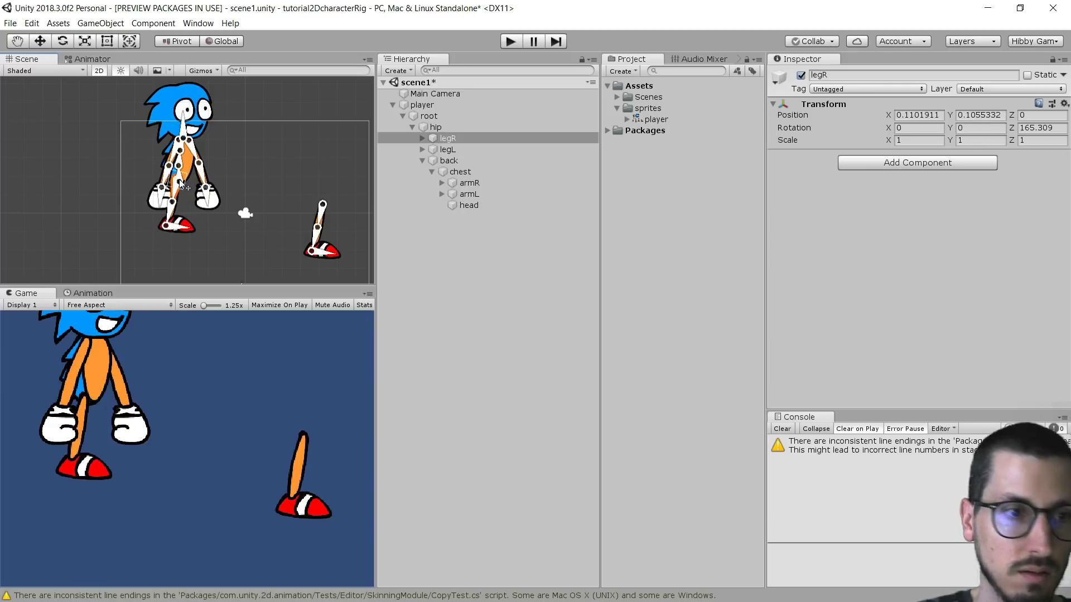
{"action": "left_click_drag", "start_coordinate": [323, 210], "coordinate": [185, 184]}
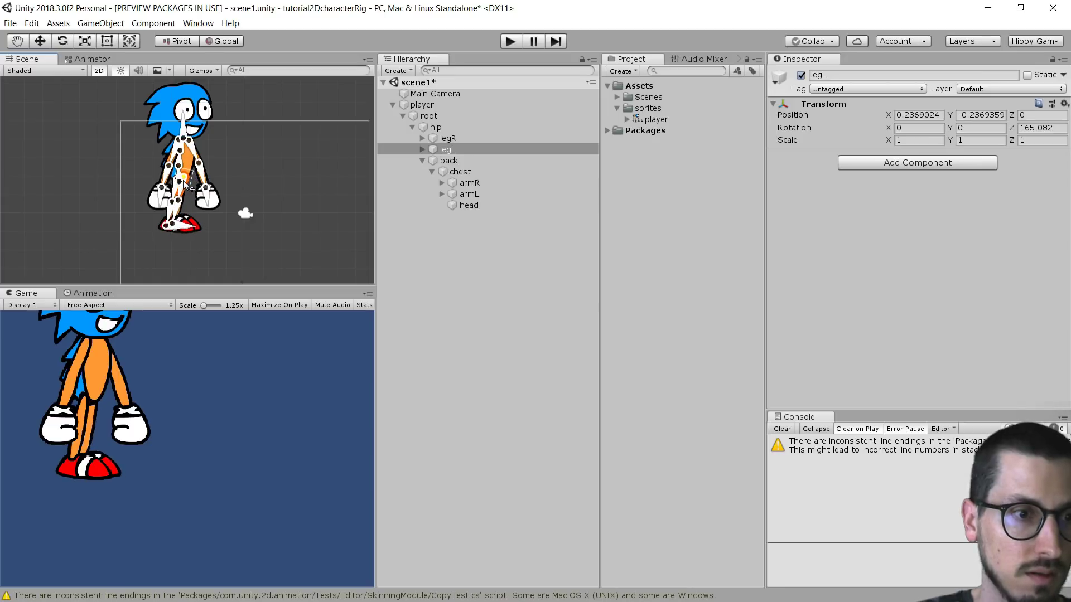
{"action": "left_click", "coordinate": [435, 127]}
{"action": "left_click", "coordinate": [447, 150]}
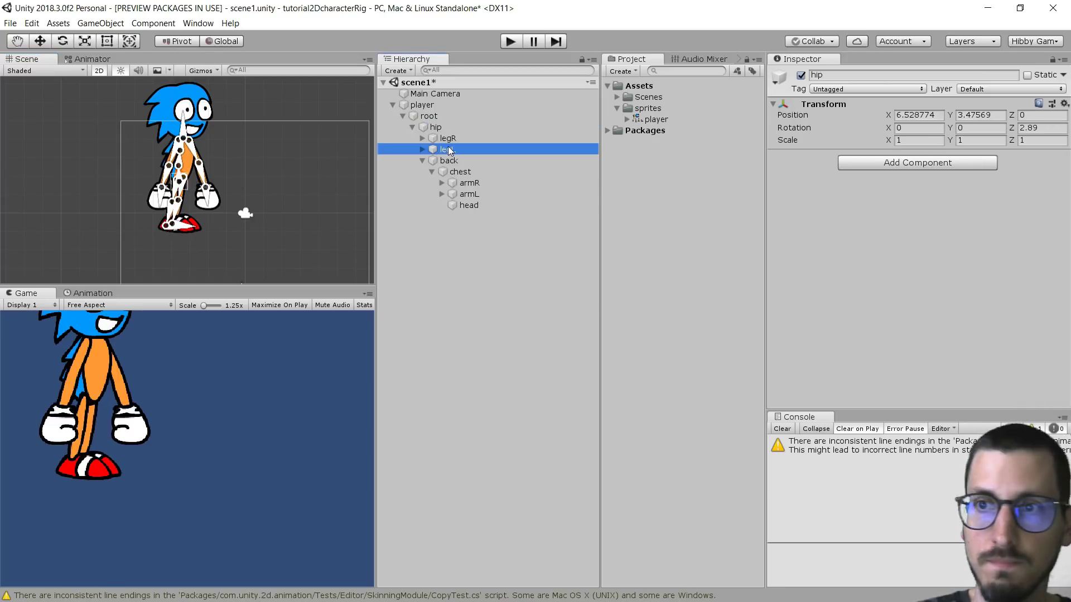
{"action": "left_click", "coordinate": [412, 127]}
{"action": "left_click", "coordinate": [436, 115]}
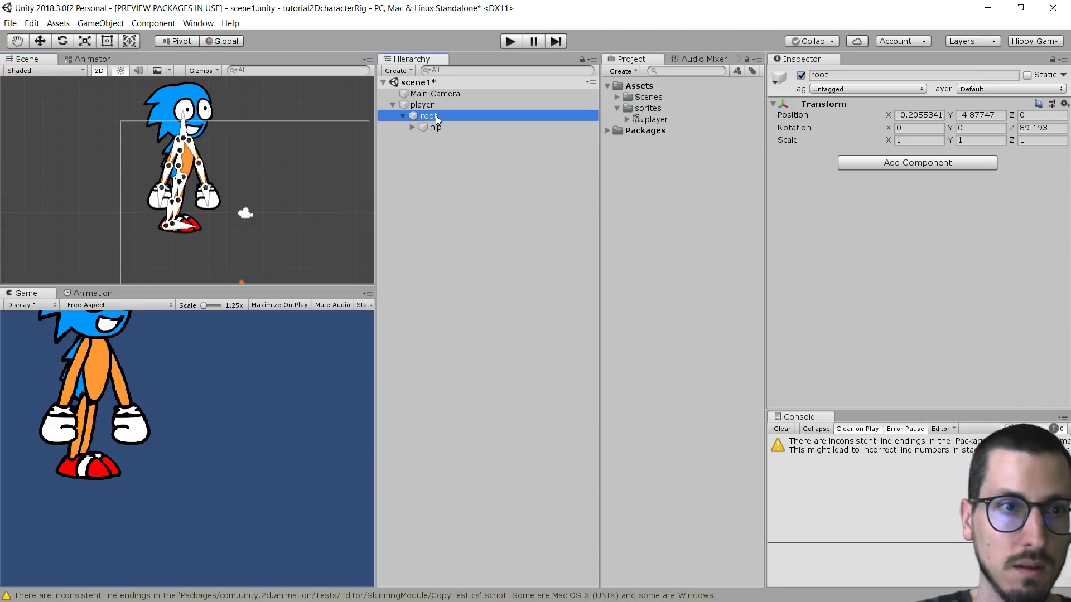
{"action": "middle_click_drag", "start_coordinate": [273, 195], "coordinate": [249, 151]}
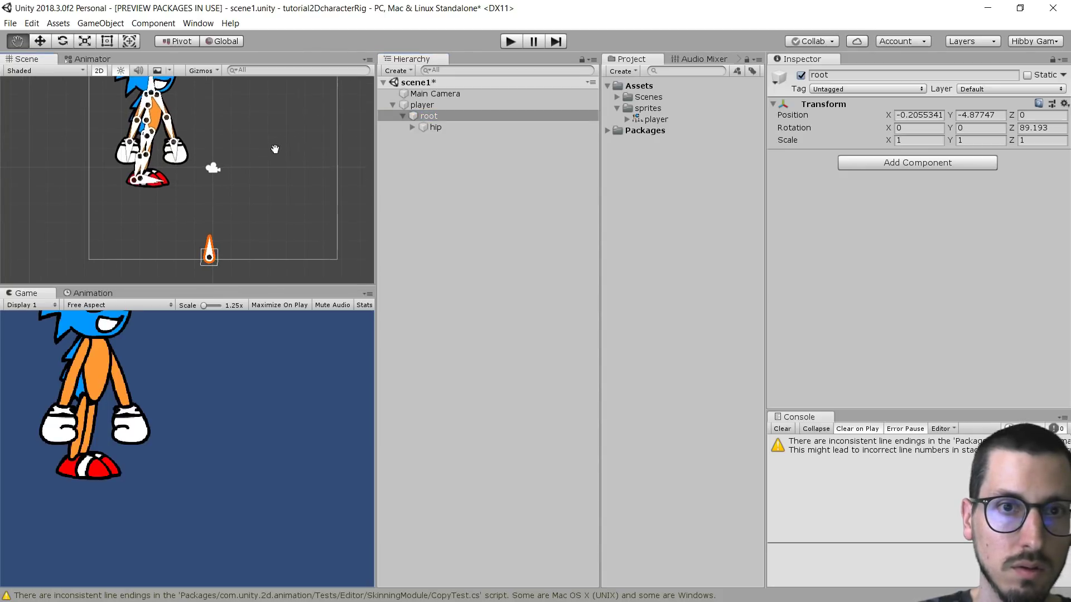
{"action": "left_click", "coordinate": [435, 127]}
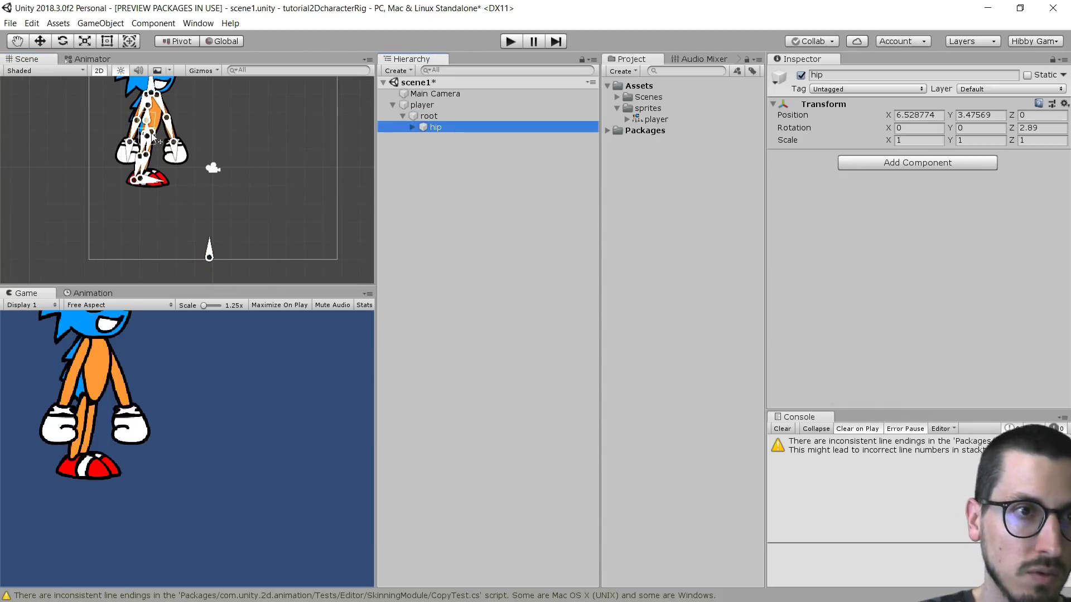
{"action": "left_click_drag", "start_coordinate": [156, 136], "coordinate": [300, 143]}
{"action": "key", "text": "ctrl+z"}
{"action": "key", "text": "ctrl+z"}
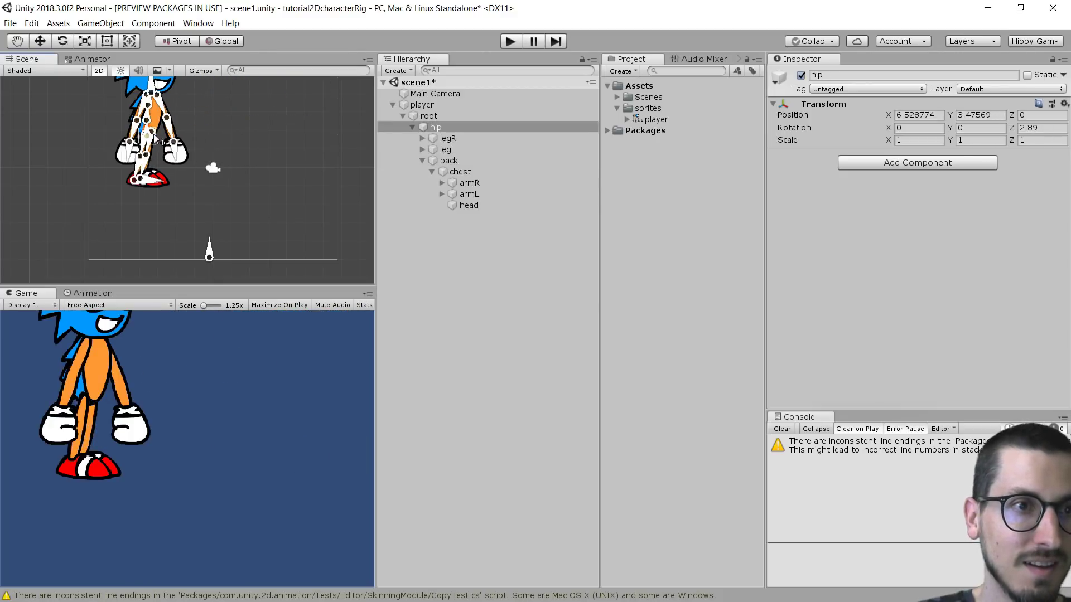
Step: Move the whole character by its hip bone so the feet stand at the root bone, hip at about X 2.73, Y -0.13
{"action": "scroll", "coordinate": [178, 152], "scroll_direction": "up", "scroll_amount": 1}
{"action": "scroll", "coordinate": [177, 150], "scroll_direction": "up", "scroll_amount": 3}
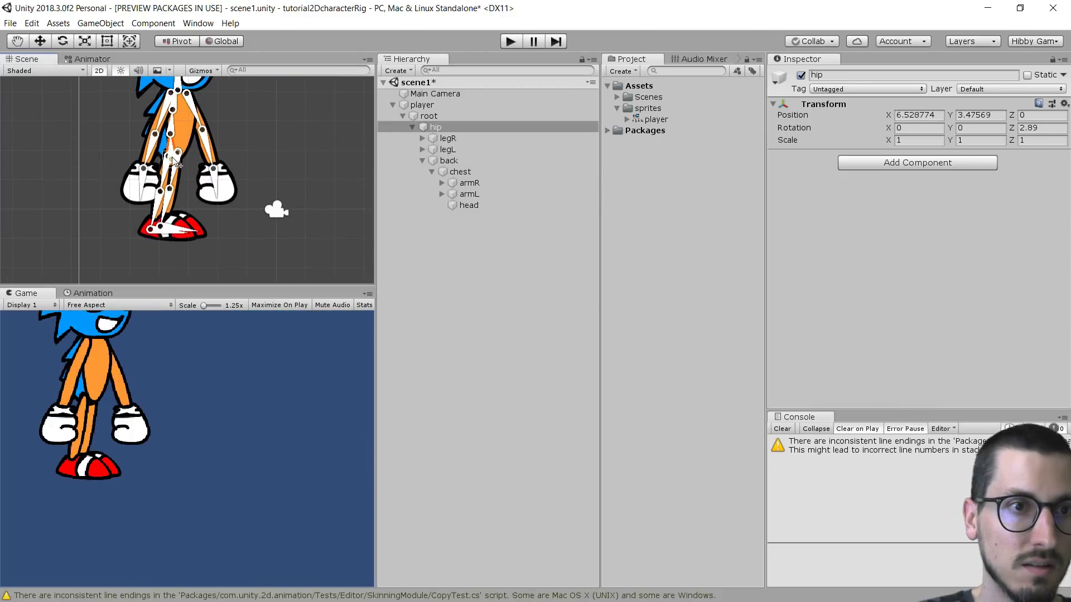
{"action": "left_click", "coordinate": [173, 157]}
{"action": "left_click", "coordinate": [172, 157]}
{"action": "left_click_drag", "start_coordinate": [173, 158], "coordinate": [262, 211]}
{"action": "scroll", "coordinate": [262, 207], "scroll_direction": "down", "scroll_amount": 2}
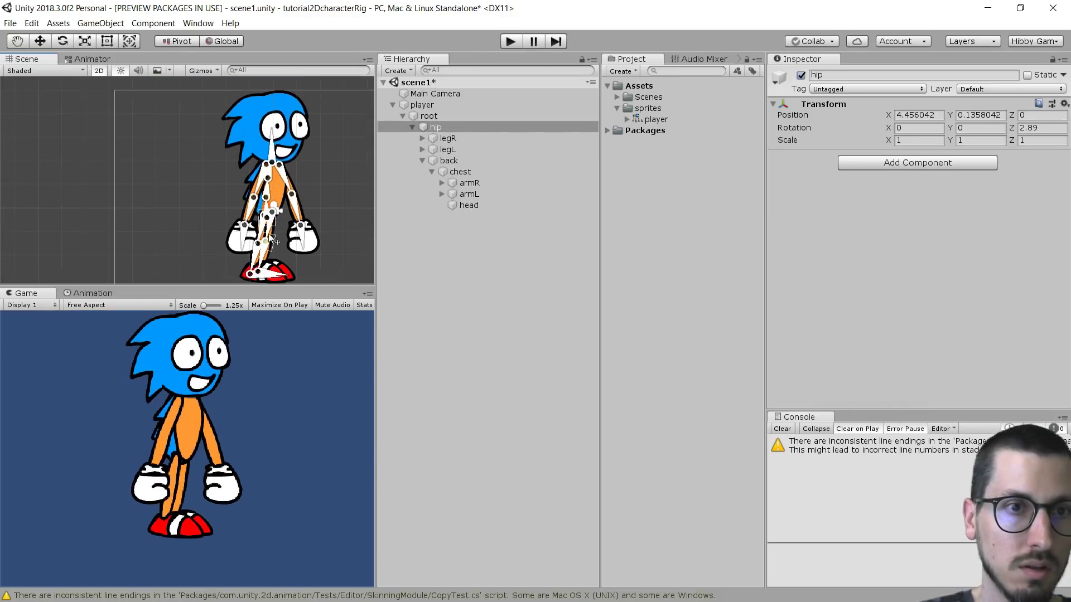
{"action": "middle_click_drag", "start_coordinate": [262, 207], "coordinate": [188, 109]}
{"action": "left_click_drag", "start_coordinate": [193, 111], "coordinate": [192, 143]}
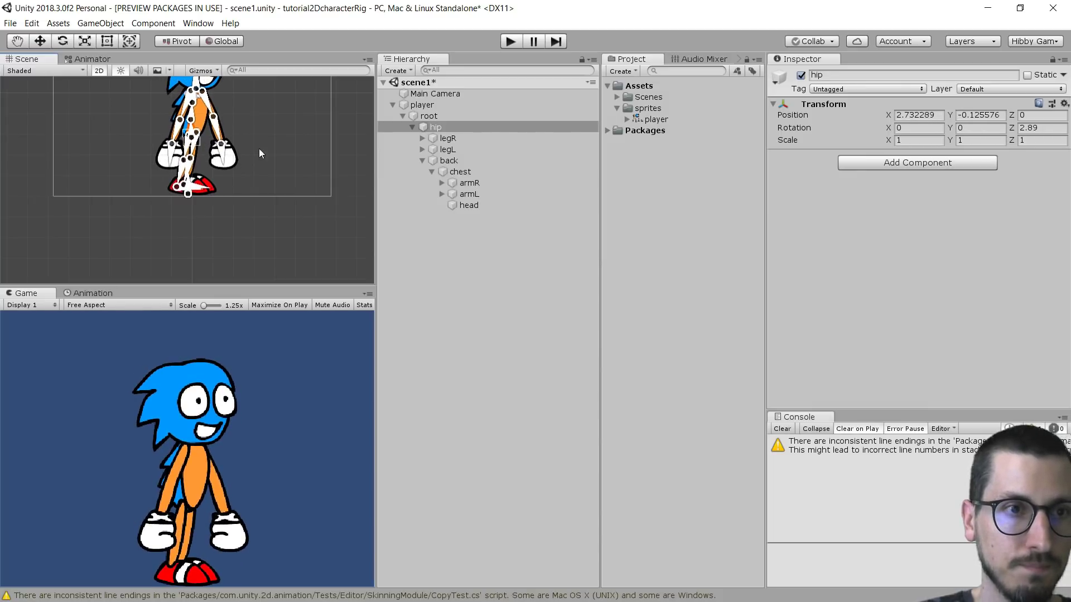
Step: Try swinging the left arm bones toward the torso in the Scene view, and undo the change
{"action": "middle_click_drag", "start_coordinate": [224, 134], "coordinate": [234, 205]}
{"action": "scroll", "coordinate": [235, 205], "scroll_direction": "down", "scroll_amount": 5}
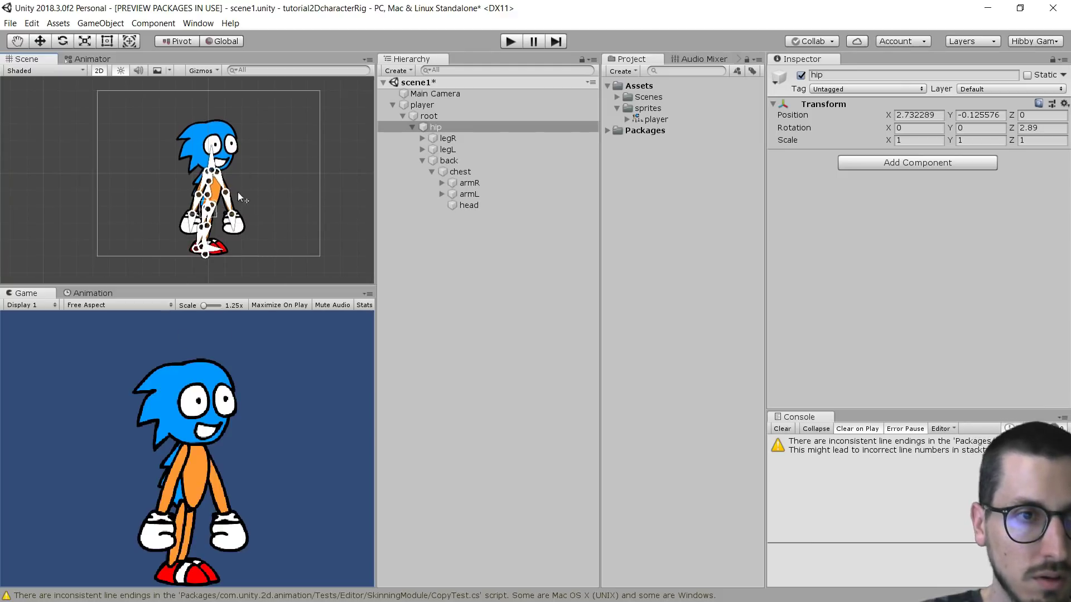
{"action": "mouse_move", "coordinate": [226, 193]}
{"action": "left_mouse_down"}
{"action": "mouse_move", "coordinate": [186, 204]}
{"action": "mouse_move", "coordinate": [245, 184]}
{"action": "mouse_move", "coordinate": [217, 193]}
{"action": "mouse_move", "coordinate": [198, 178]}
{"action": "mouse_move", "coordinate": [261, 182]}
{"action": "mouse_move", "coordinate": [183, 190]}
{"action": "mouse_move", "coordinate": [221, 195]}
{"action": "left_mouse_up"}
{"action": "key", "text": "ctrl+z"}
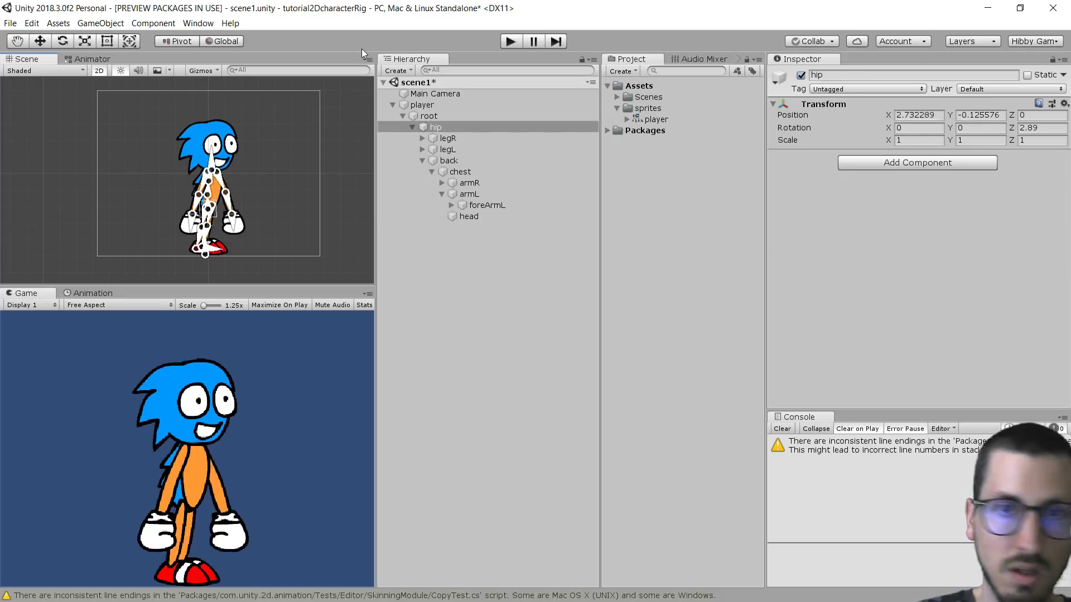
Step: Open the player sprite from the sprites folder in the Sprite Editor's Skinning Editor
{"action": "left_click", "coordinate": [660, 120]}
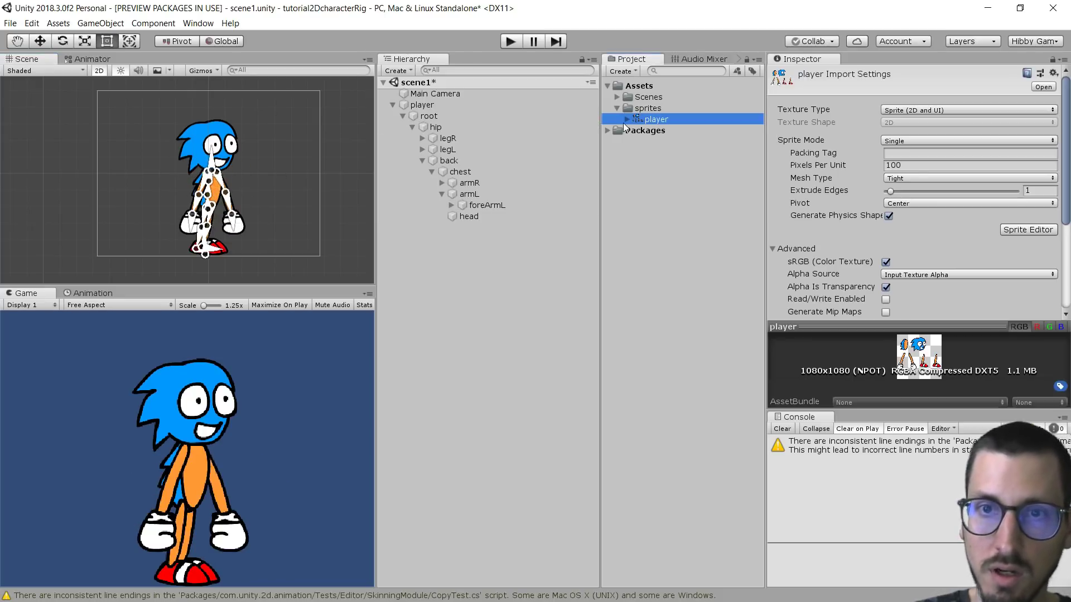
{"action": "left_click", "coordinate": [627, 120]}
{"action": "left_click", "coordinate": [667, 131]}
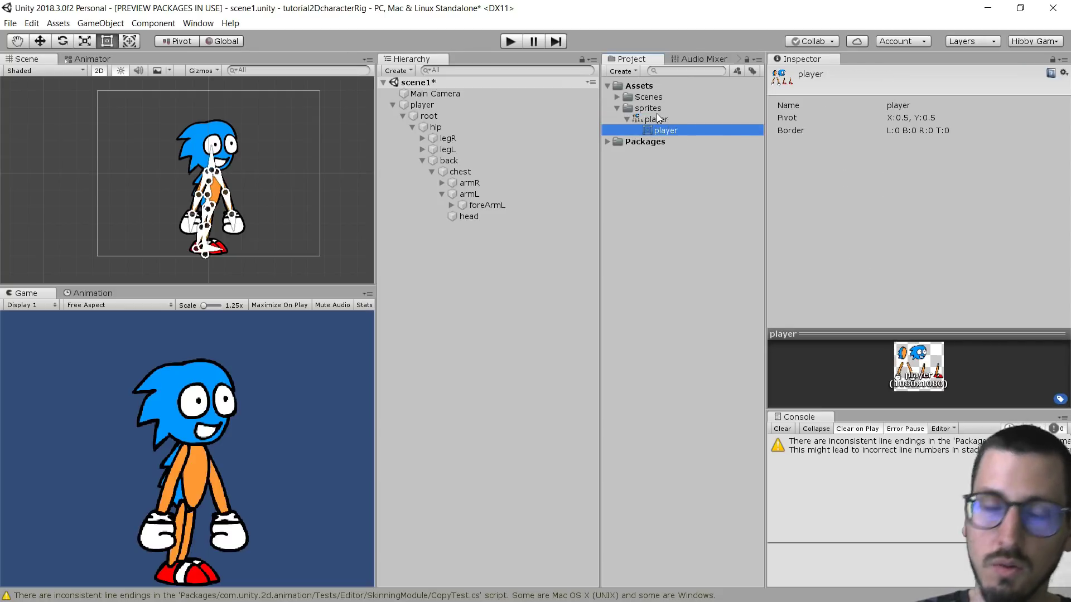
{"action": "left_click", "coordinate": [661, 119]}
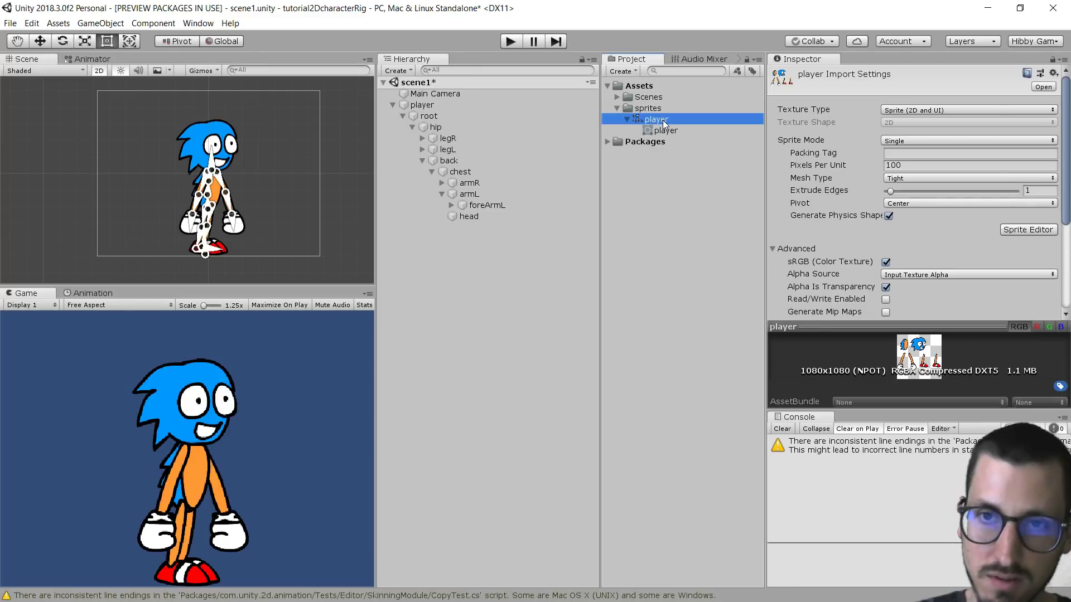
{"action": "left_click", "coordinate": [1009, 230]}
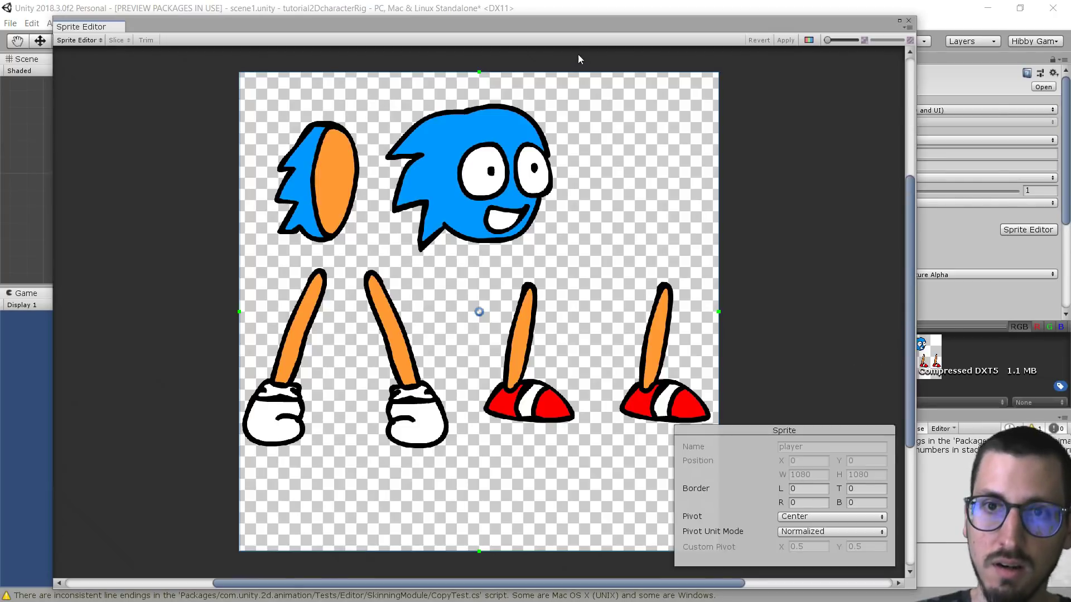
{"action": "left_click_drag", "start_coordinate": [547, 26], "coordinate": [1070, 108]}
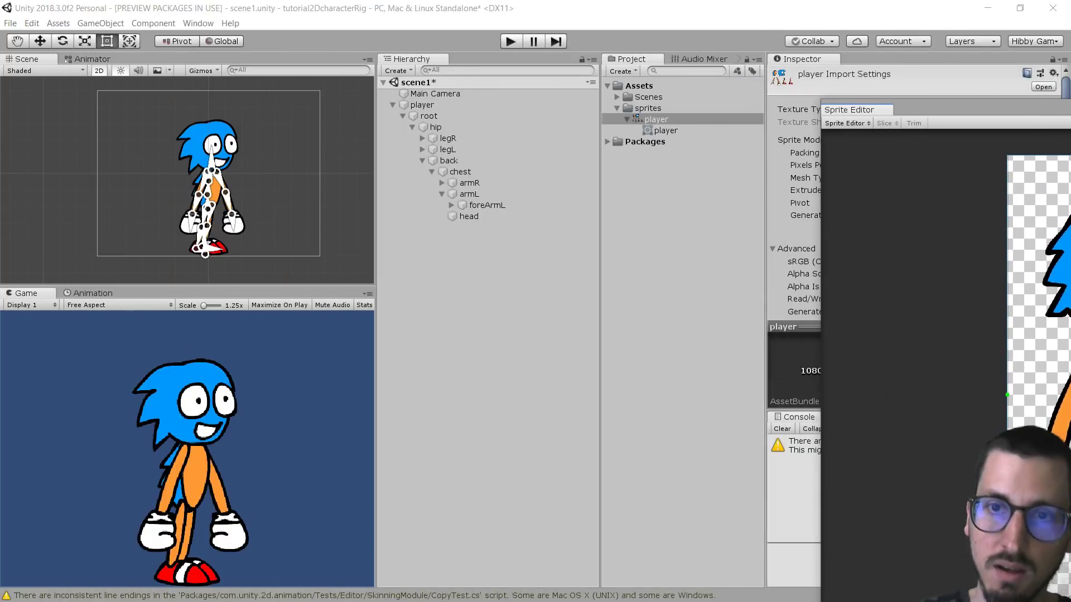
{"action": "left_click", "coordinate": [663, 130]}
{"action": "left_click_drag", "start_coordinate": [953, 114], "coordinate": [180, 26]}
{"action": "left_click", "coordinate": [71, 41]}
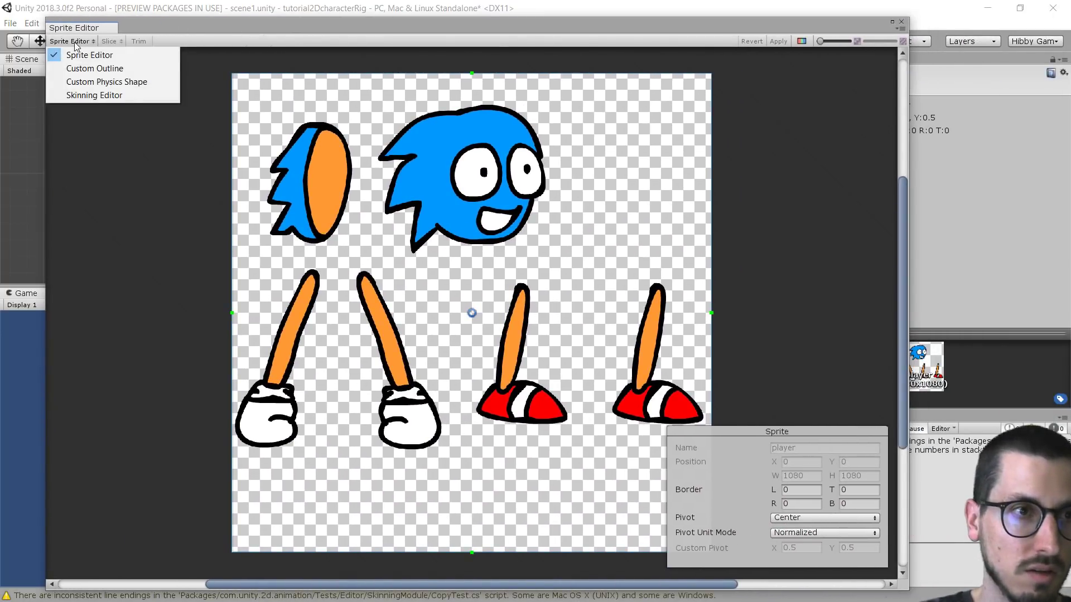
{"action": "left_click", "coordinate": [94, 95]}
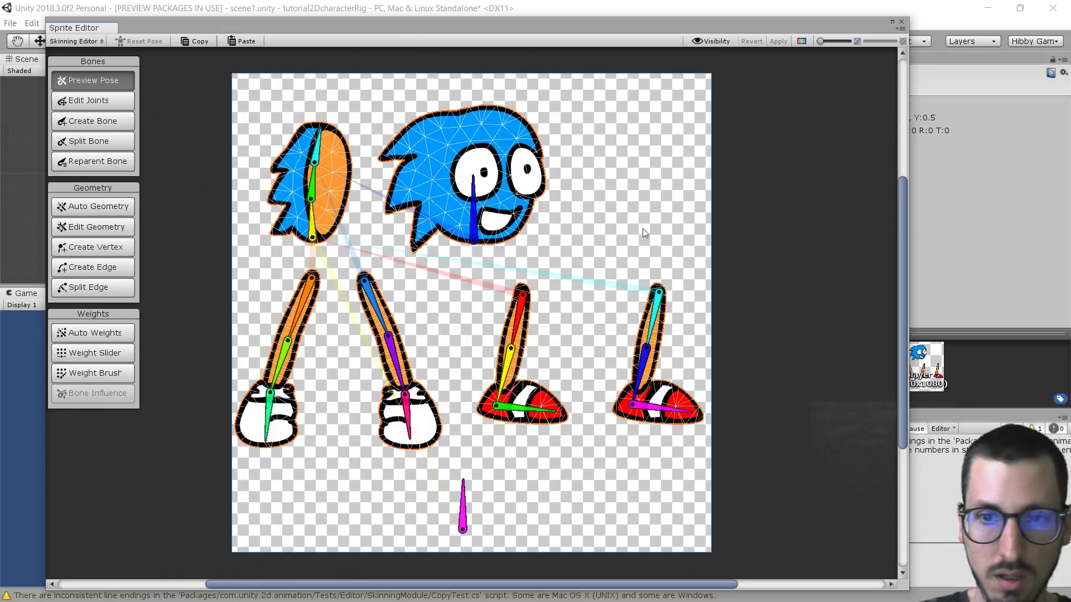
Step: Set the armL bone's depth to 6, apply it, and test it by moving the left arm in the scene
{"action": "left_click_drag", "start_coordinate": [365, 26], "coordinate": [389, 24]}
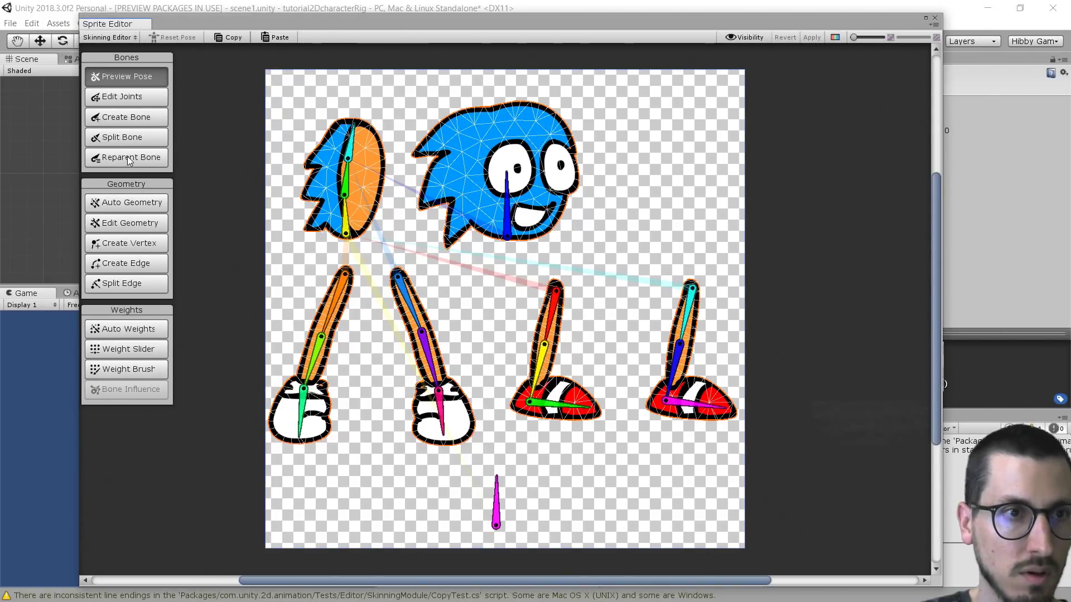
{"action": "left_click", "coordinate": [131, 99]}
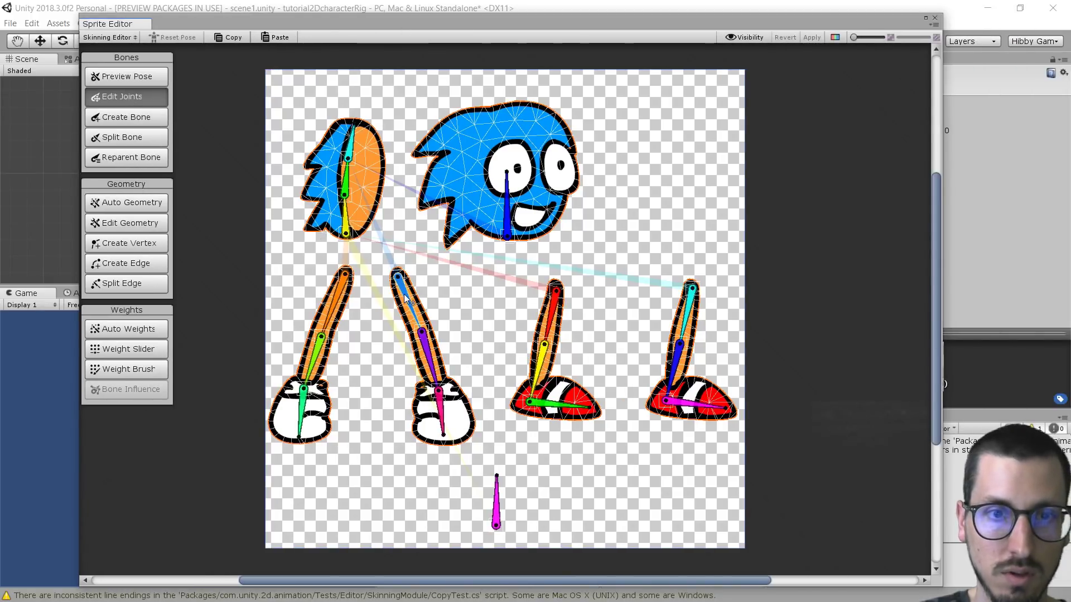
{"action": "left_click", "coordinate": [405, 298]}
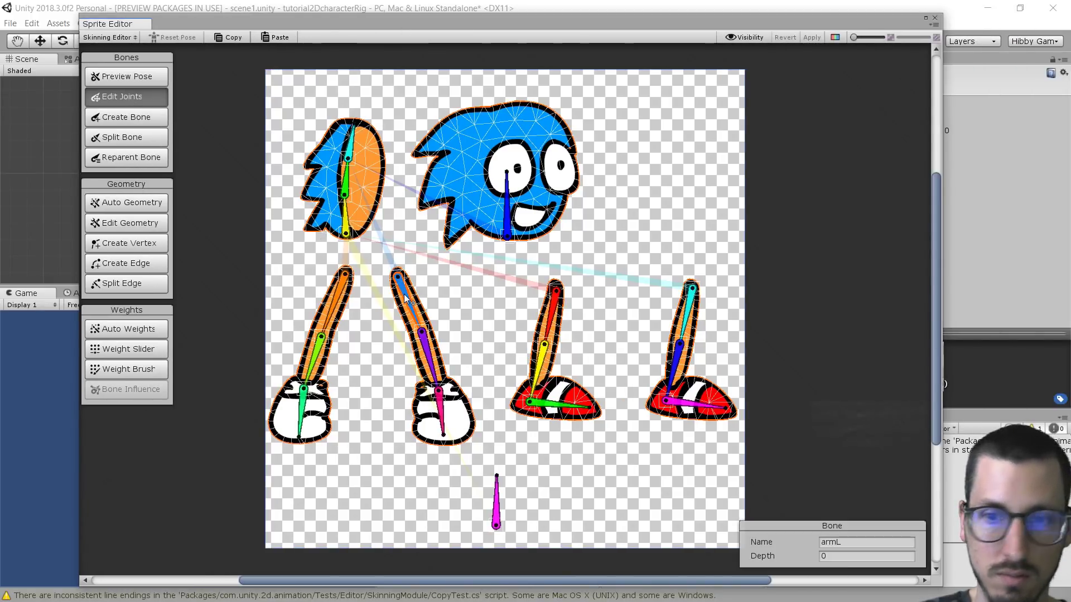
{"action": "left_click", "coordinate": [836, 555]}
{"action": "type", "text": "6"}
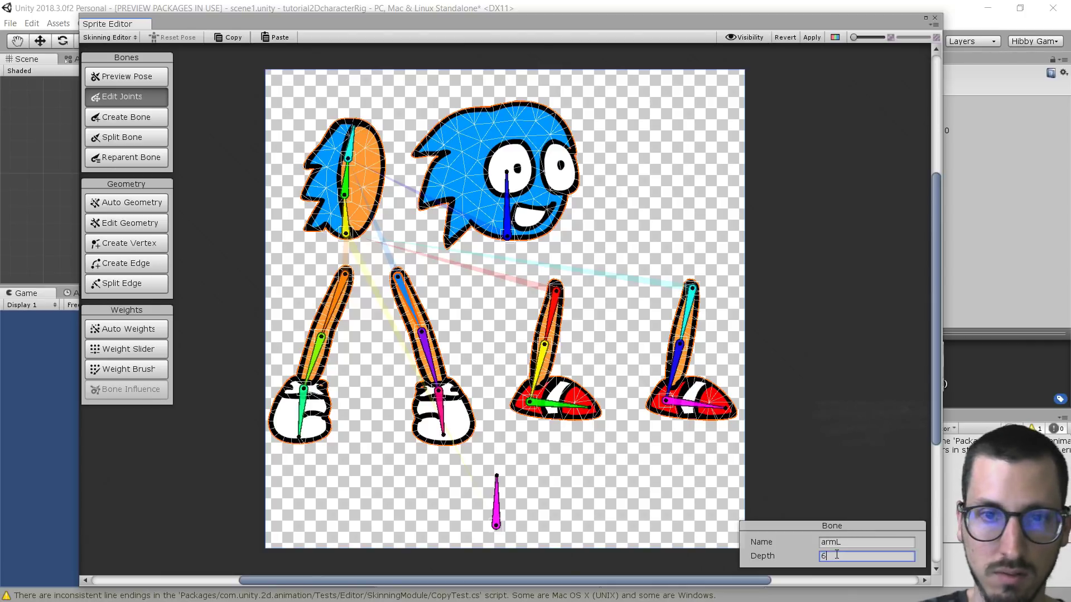
{"action": "left_click", "coordinate": [811, 38]}
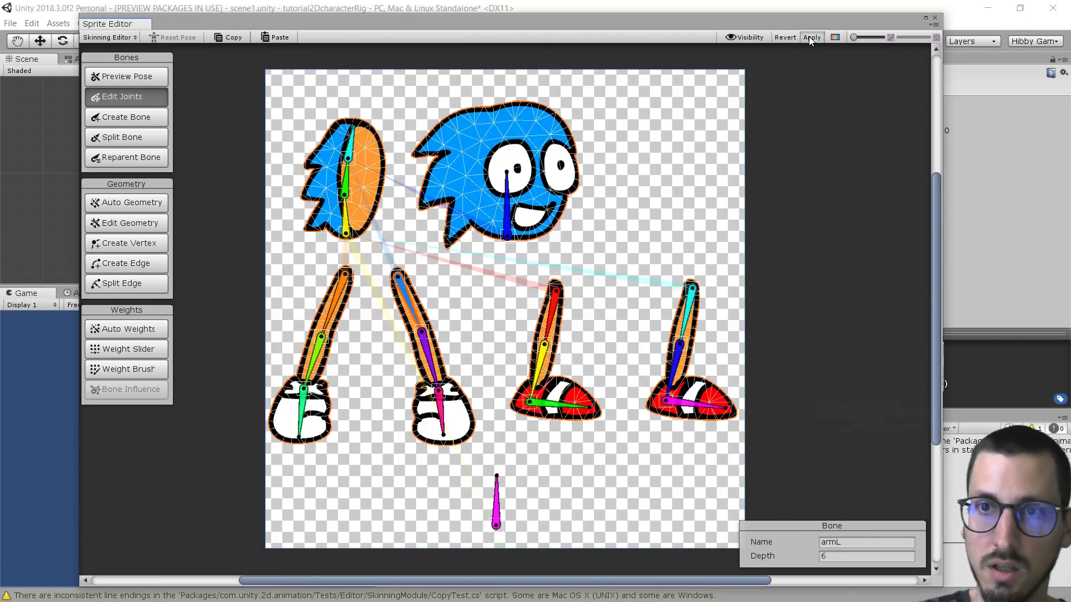
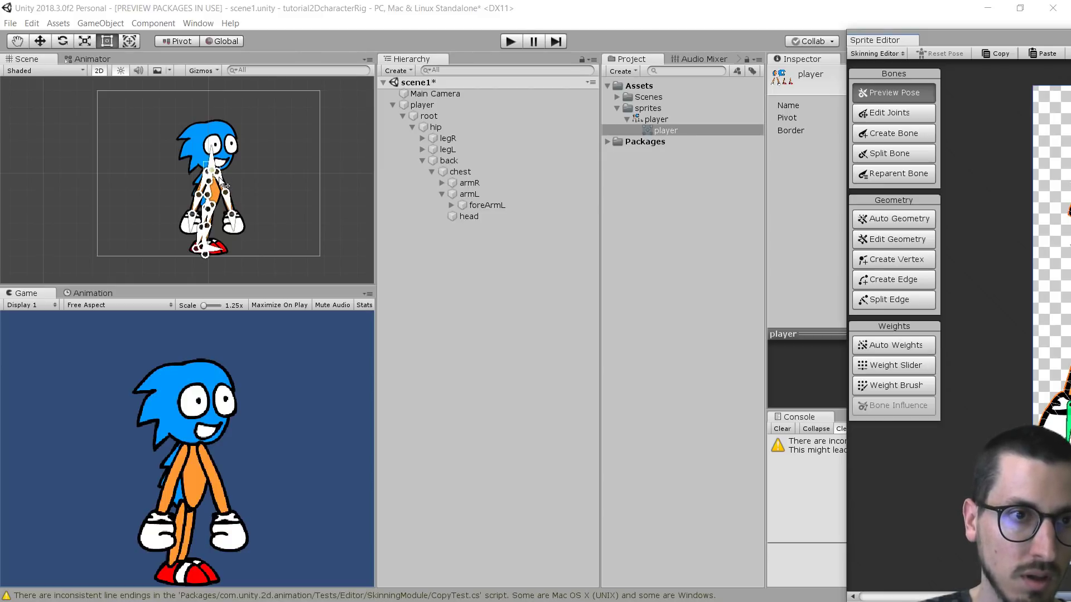
{"action": "left_click_drag", "start_coordinate": [226, 187], "coordinate": [232, 152]}
{"action": "key", "text": "ctrl+z"}
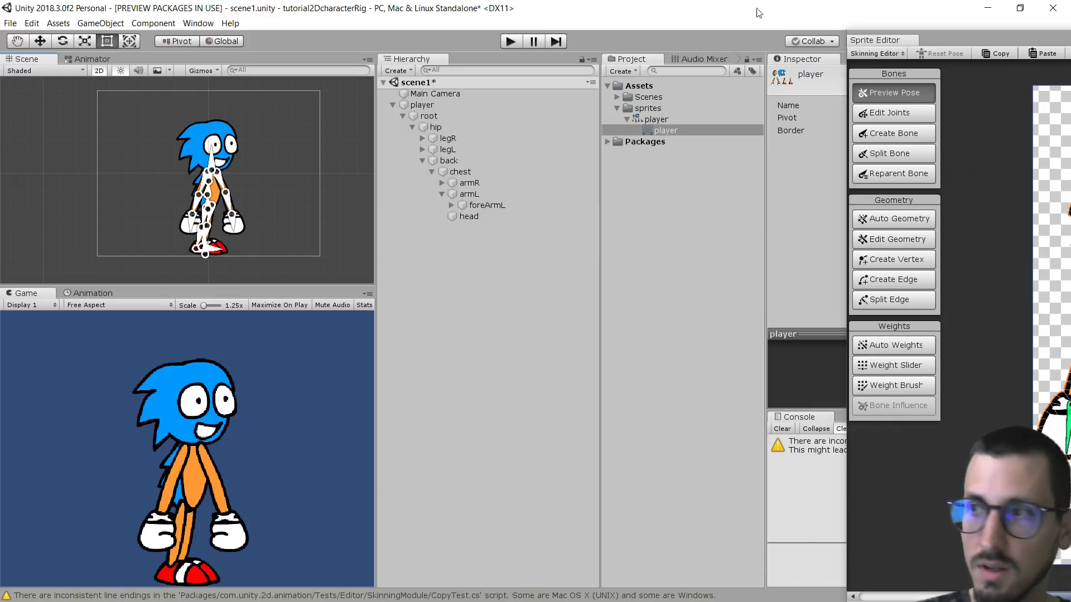
Step: Set the armL bone's depth to 0, apply the change and close the Sprite Editor
{"action": "left_click_drag", "start_coordinate": [1070, 39], "coordinate": [466, 26]}
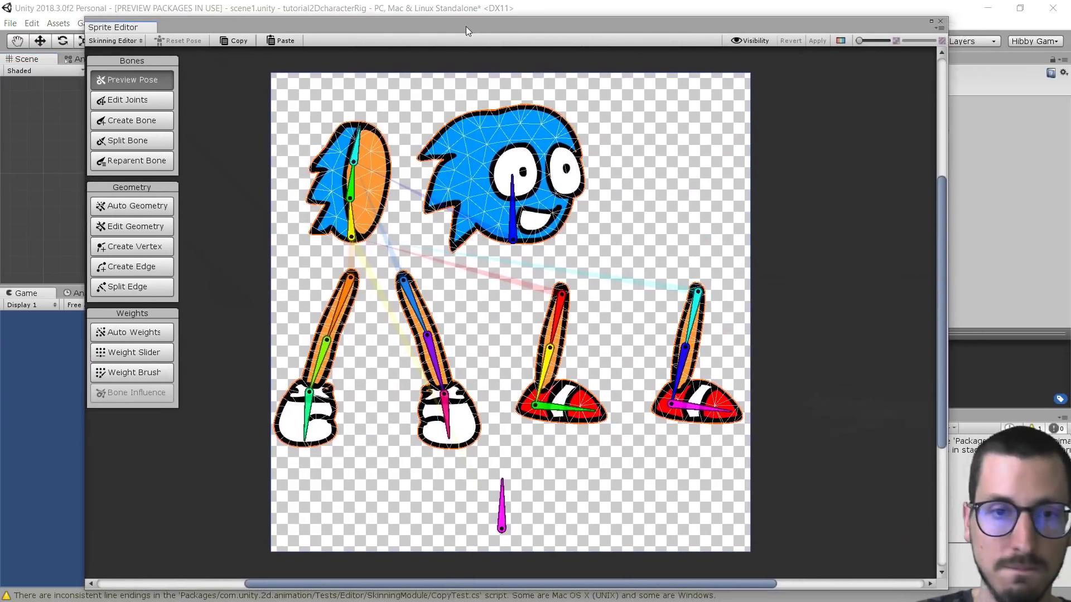
{"action": "left_click", "coordinate": [340, 315]}
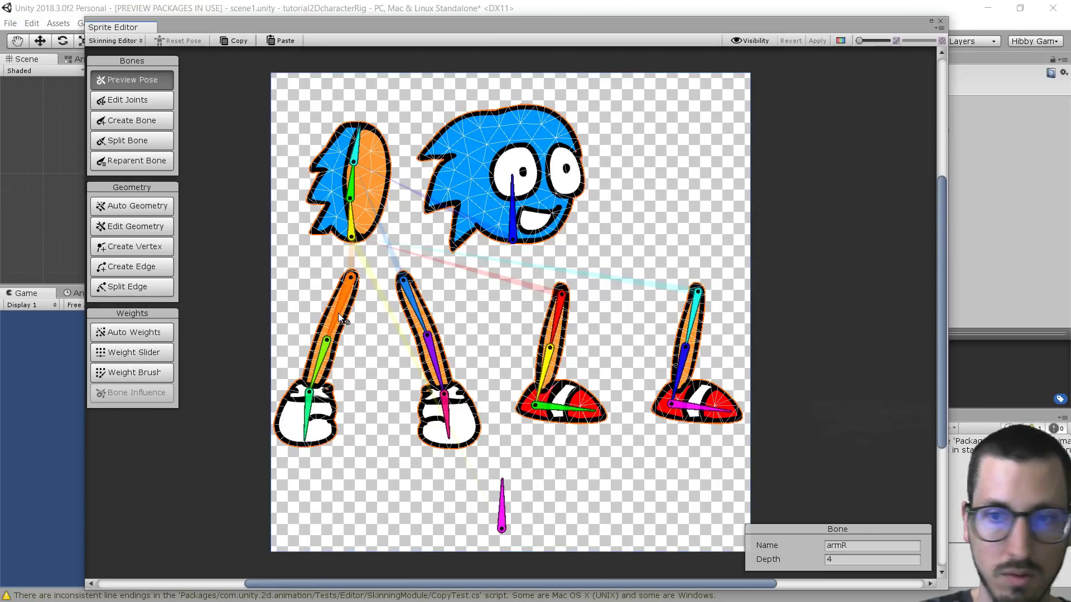
{"action": "left_click", "coordinate": [416, 312]}
{"action": "left_click", "coordinate": [848, 560]}
{"action": "type", "text": "0"}
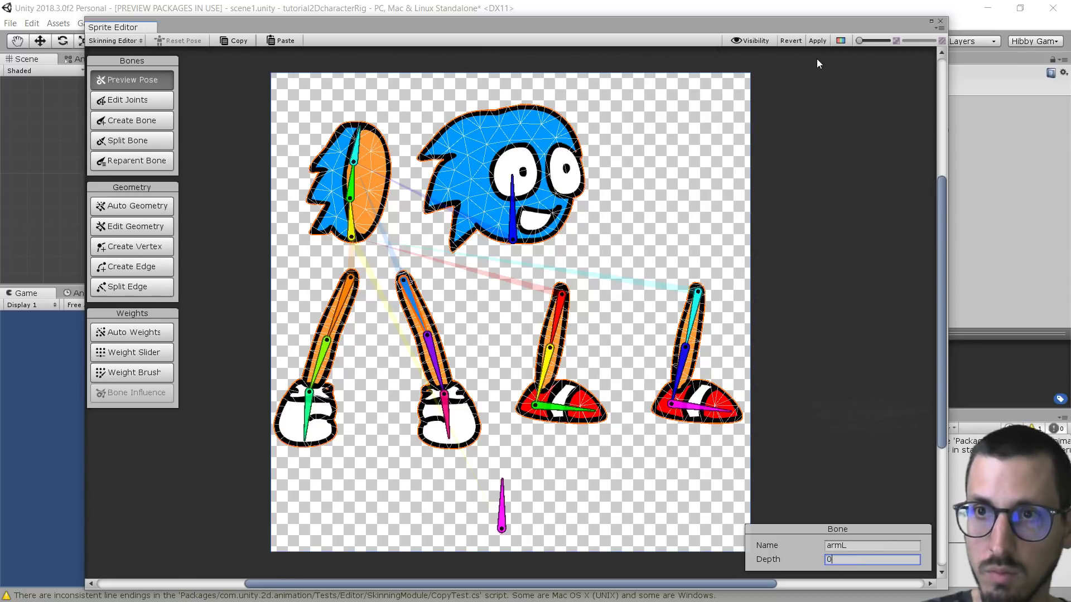
{"action": "left_click", "coordinate": [820, 41]}
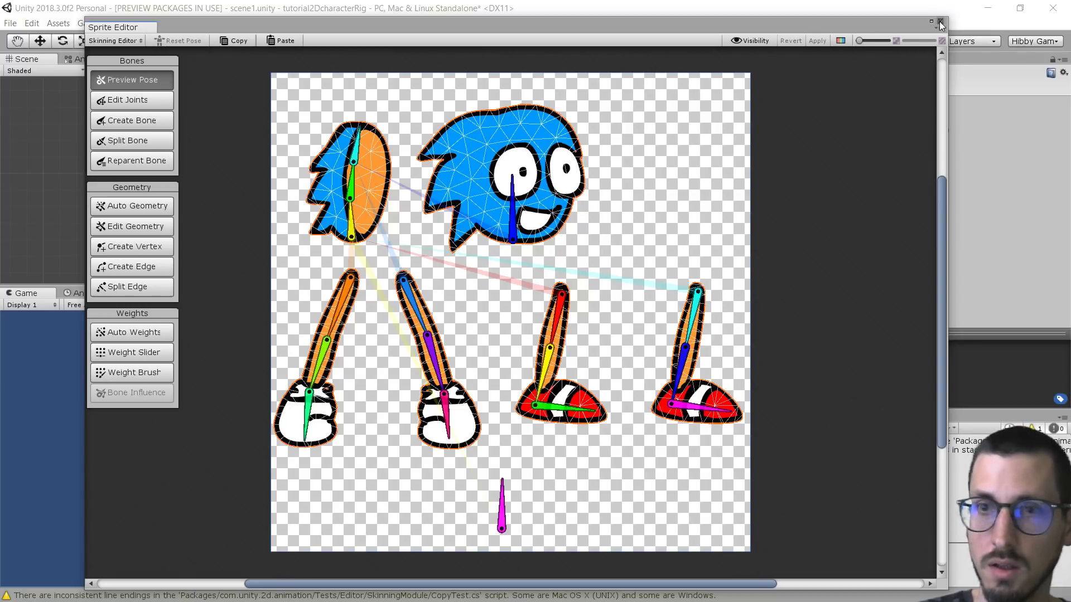
{"action": "left_click", "coordinate": [940, 22]}
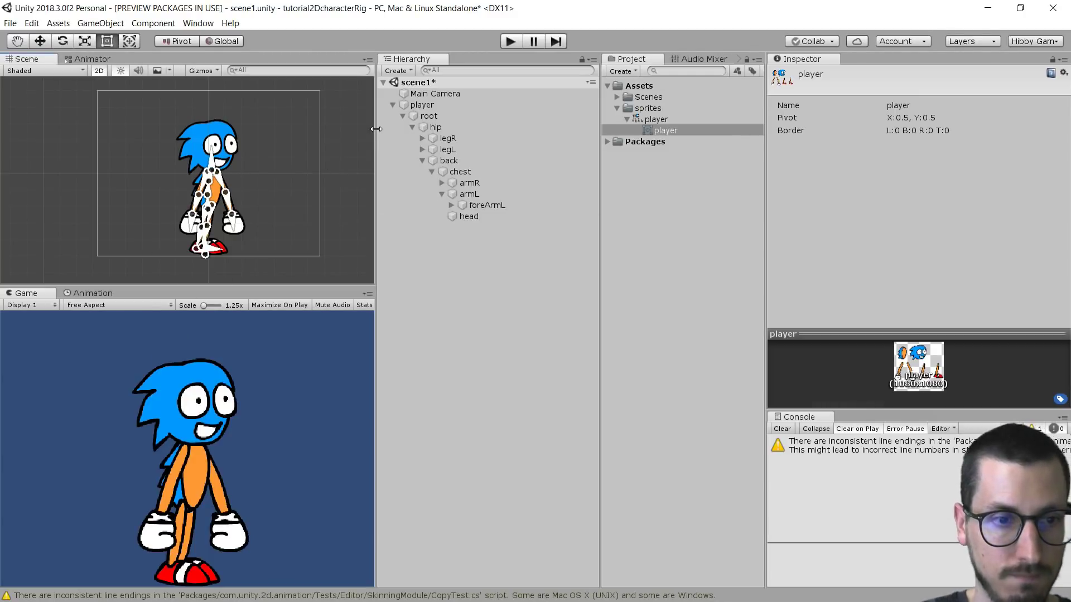
Step: Save the scene and widen the Scene and Game views
{"action": "left_click", "coordinate": [10, 23]}
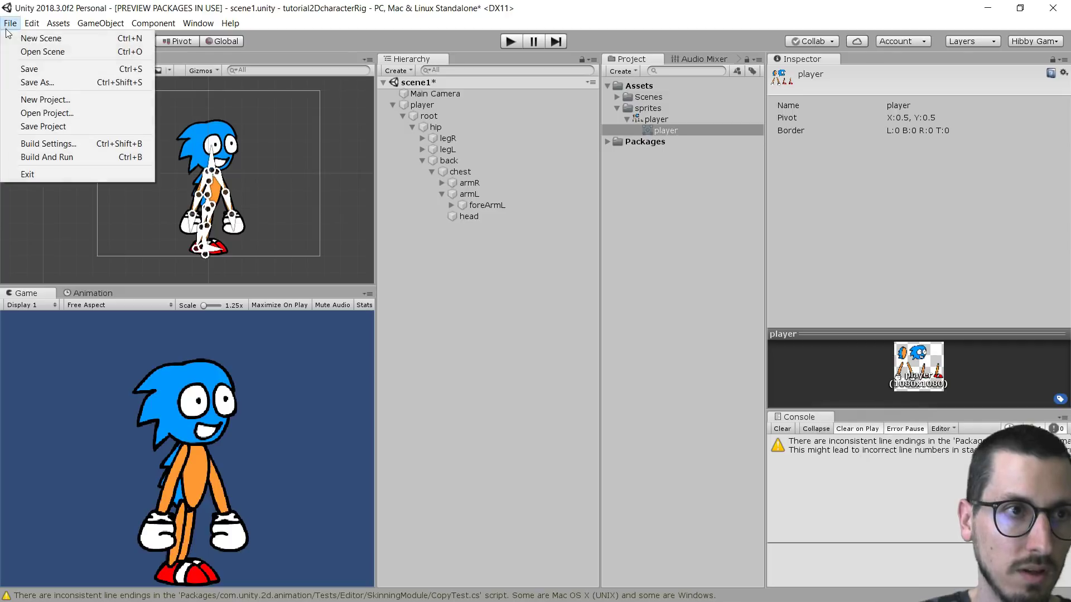
{"action": "left_click", "coordinate": [60, 74]}
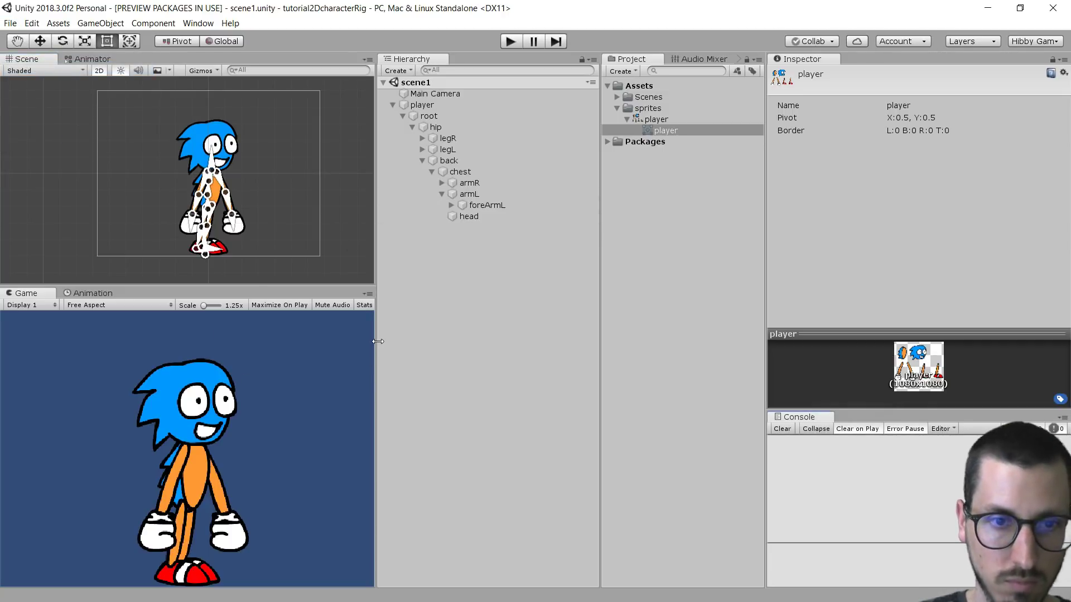
{"action": "left_click_drag", "start_coordinate": [377, 341], "coordinate": [534, 344]}
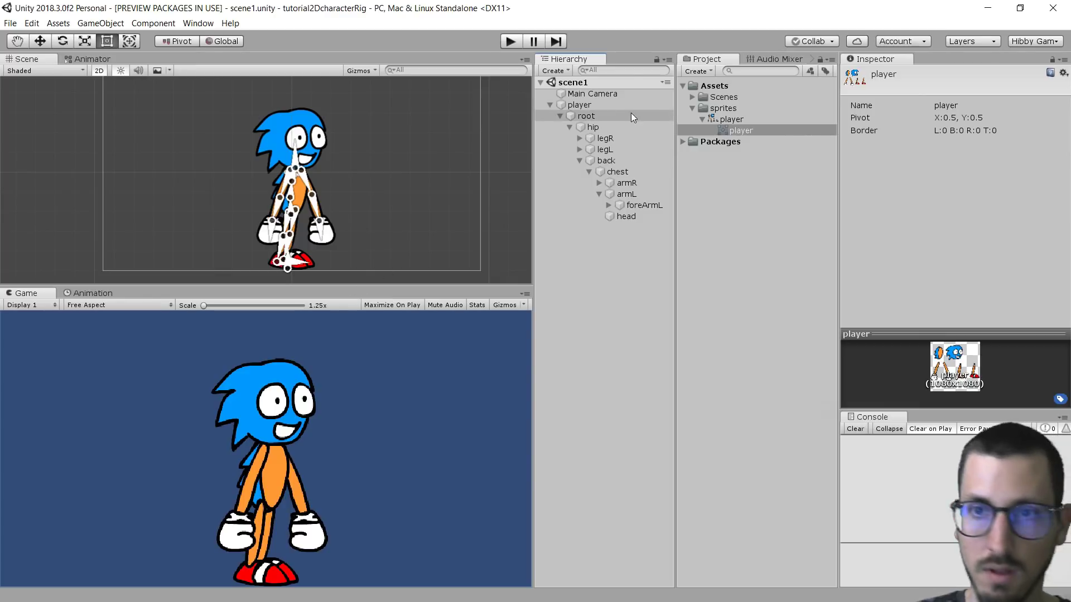
Step: Collapse and select the player object in the hierarchy and show the Animation window for it
{"action": "left_click", "coordinate": [549, 104]}
{"action": "left_click", "coordinate": [585, 104]}
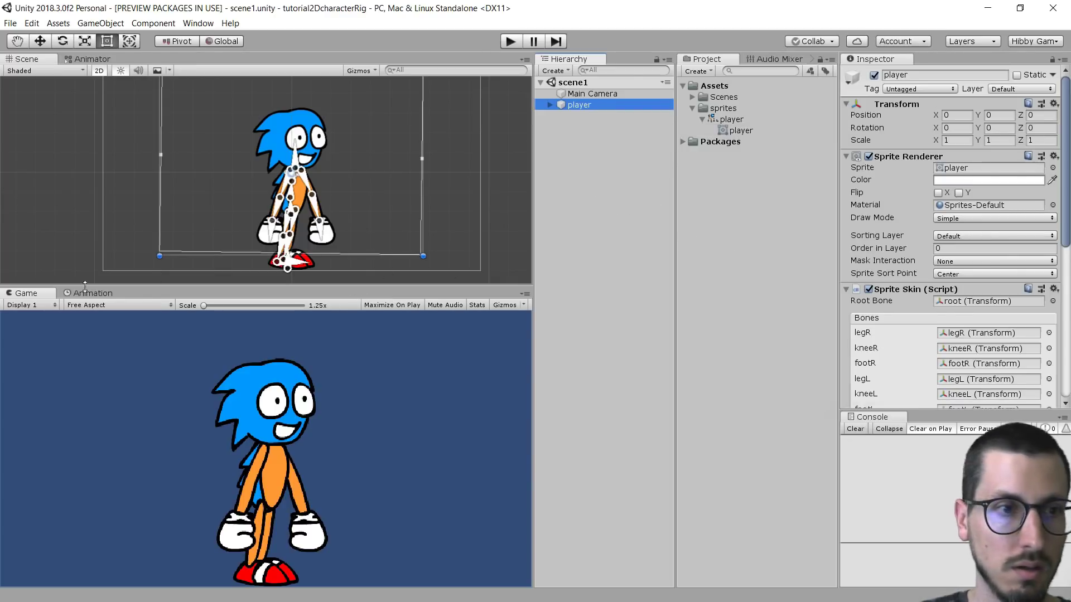
{"action": "left_click", "coordinate": [198, 22]}
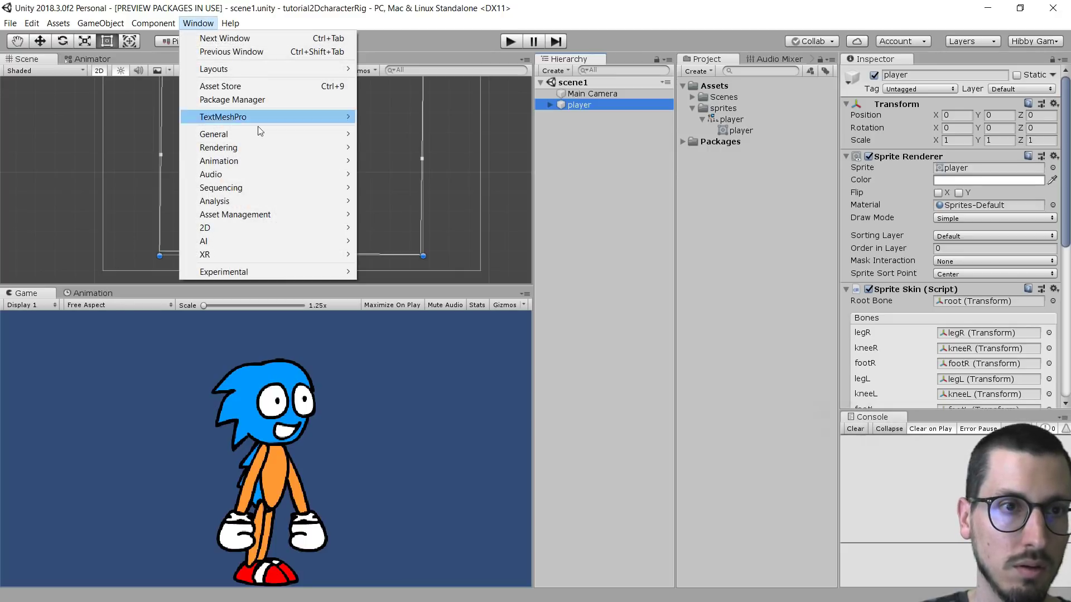
{"action": "mouse_move", "coordinate": [254, 160]}
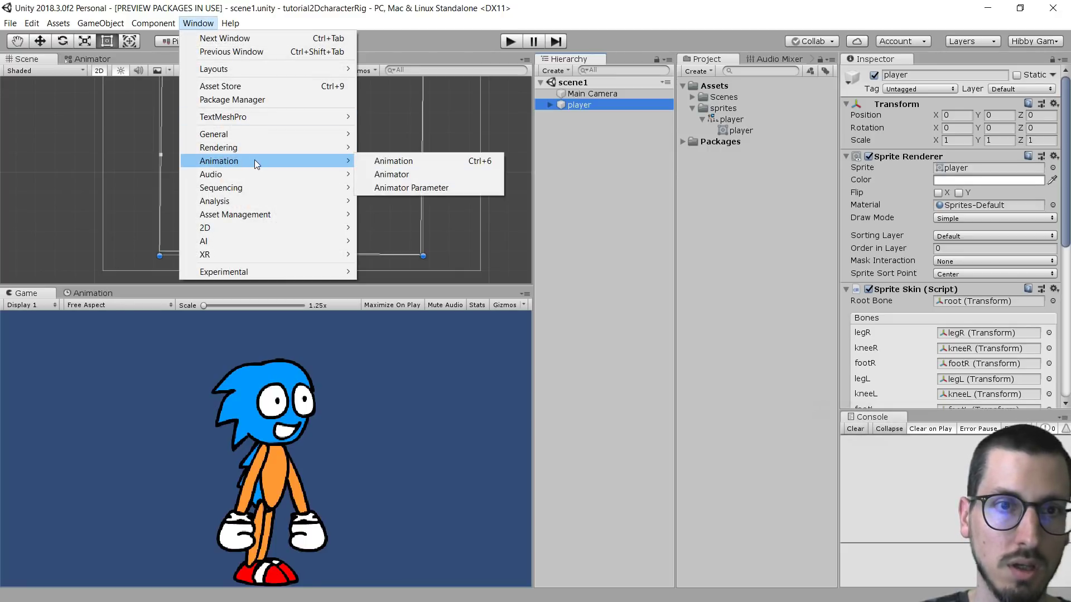
{"action": "left_click", "coordinate": [417, 166]}
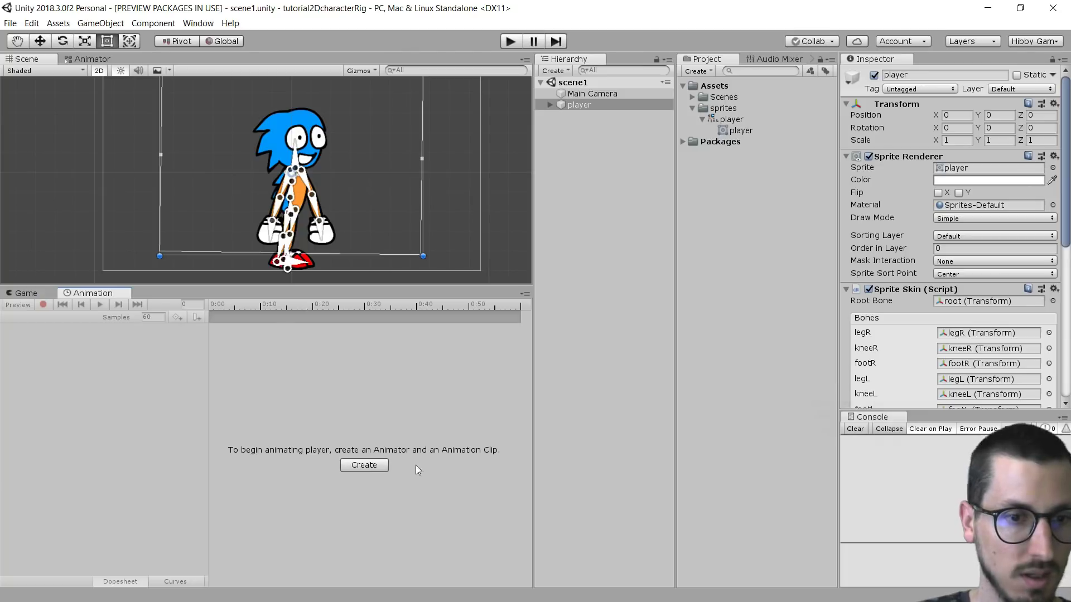
Step: Start a new animation clip for the player and create a folder named animation inside Assets for it
{"action": "left_click", "coordinate": [364, 464]}
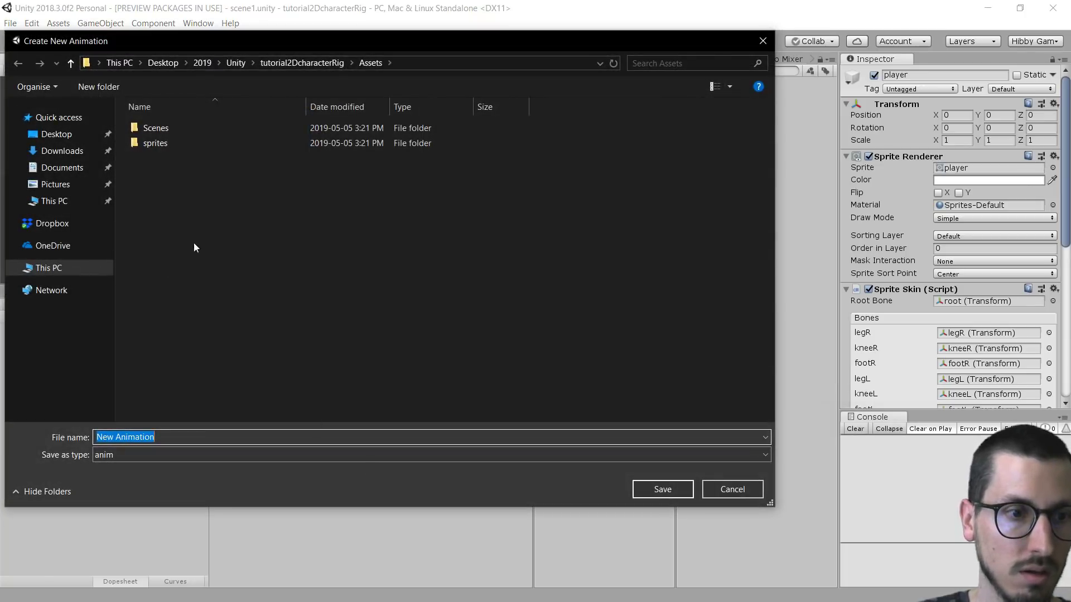
{"action": "right_click", "coordinate": [206, 219]}
{"action": "mouse_move", "coordinate": [288, 423]}
{"action": "left_click", "coordinate": [396, 421]}
{"action": "type", "text": "animation"}
{"action": "key", "text": "Return"}
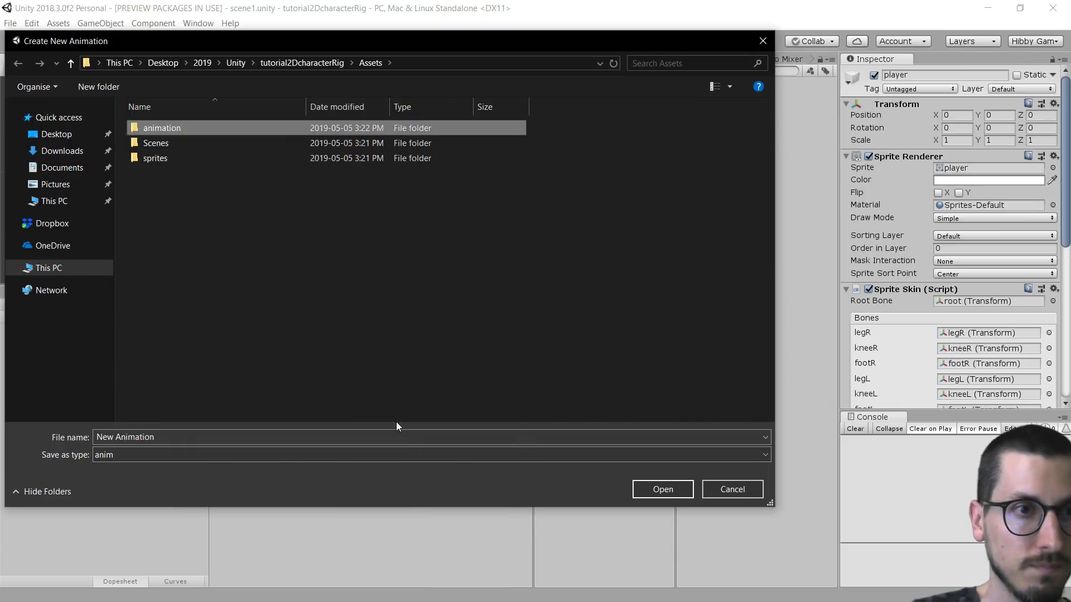
Step: Save the new clip as playerWalk in the animation folder
{"action": "double_click", "coordinate": [140, 129]}
{"action": "left_click", "coordinate": [172, 437]}
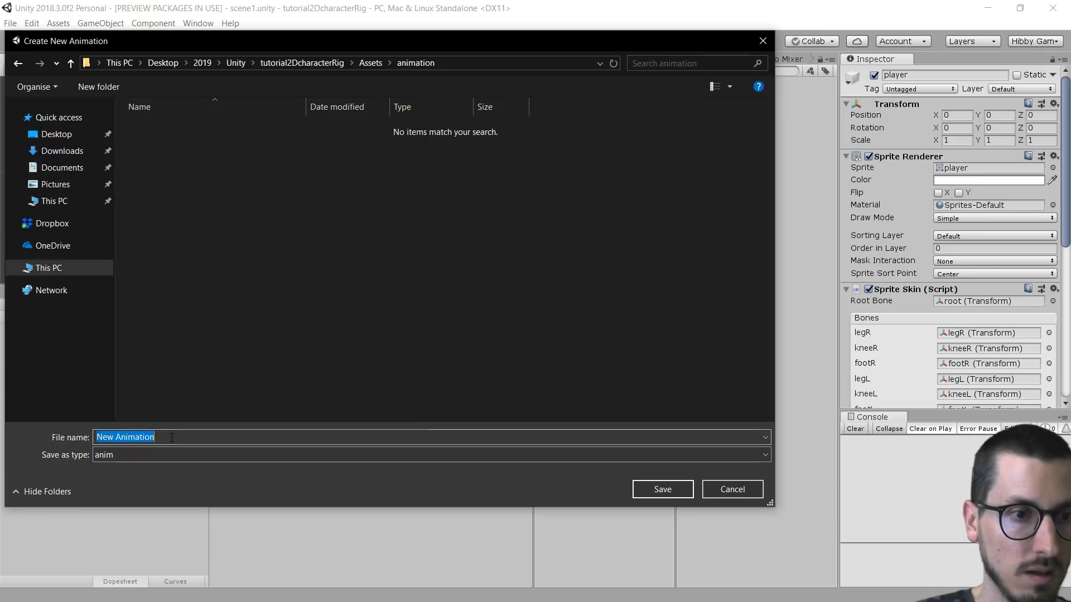
{"action": "type", "text": "playerWalk"}
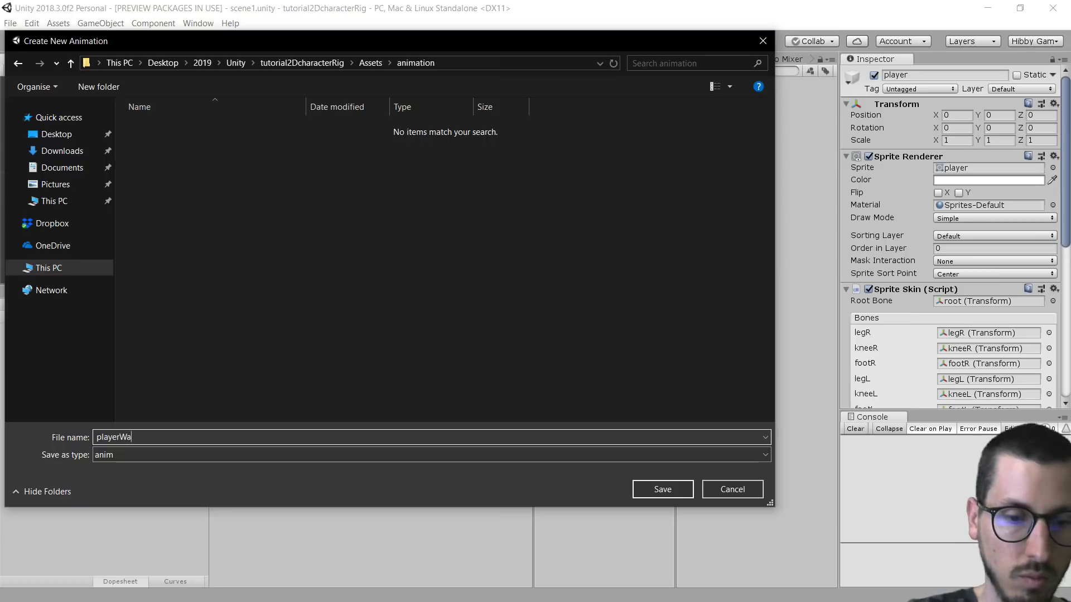
{"action": "left_click", "coordinate": [673, 490]}
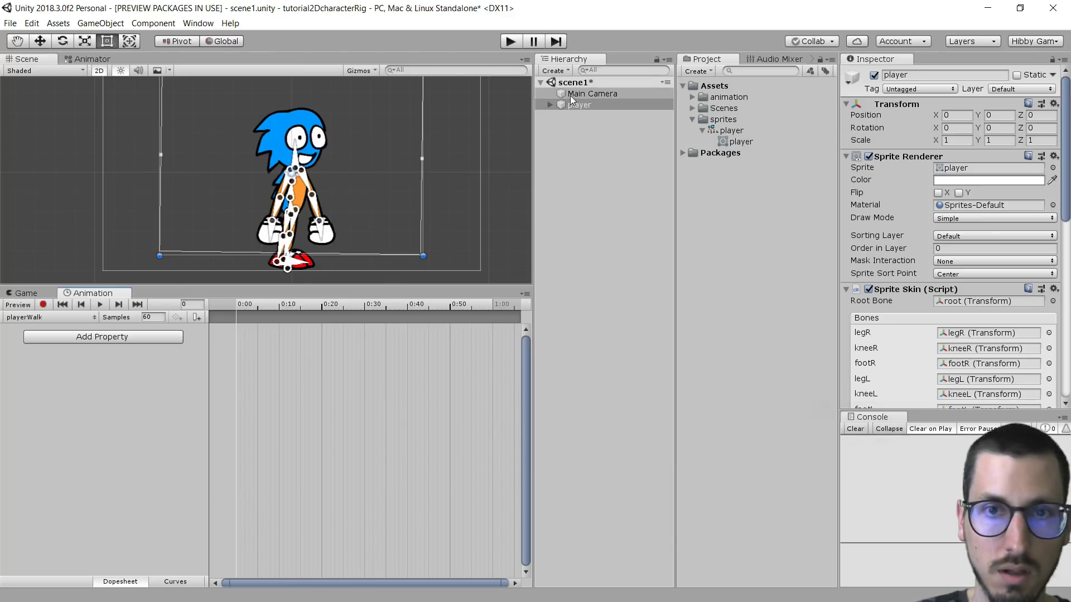
Step: Examine the player's Sprite Skin bone list and its Animator component
{"action": "scroll", "coordinate": [909, 195], "scroll_direction": "down", "scroll_amount": 4}
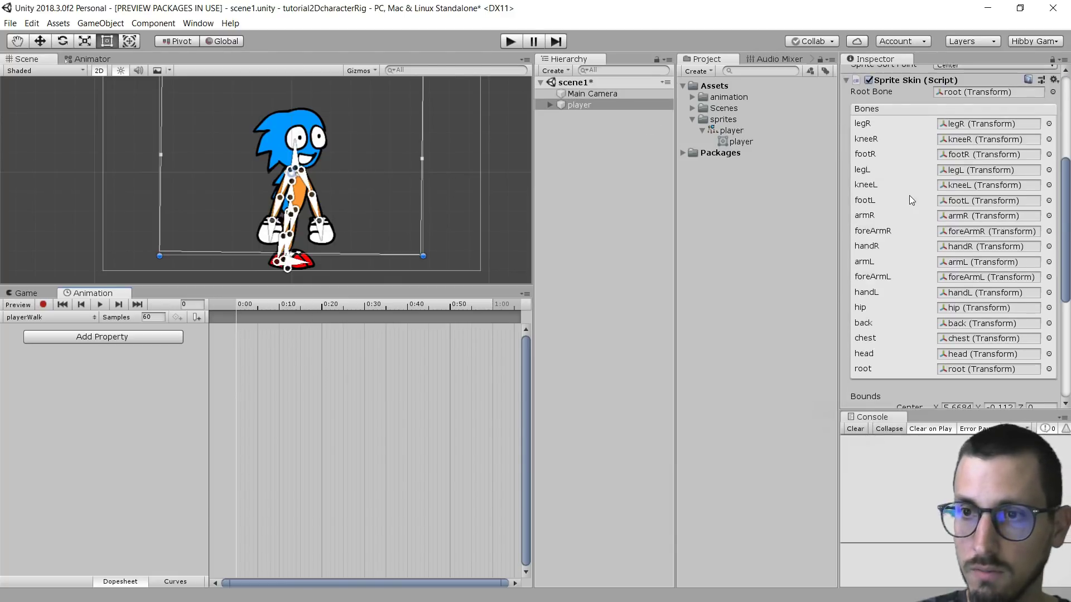
{"action": "scroll", "coordinate": [909, 195], "scroll_direction": "up", "scroll_amount": 1}
{"action": "scroll", "coordinate": [906, 183], "scroll_direction": "down", "scroll_amount": 6}
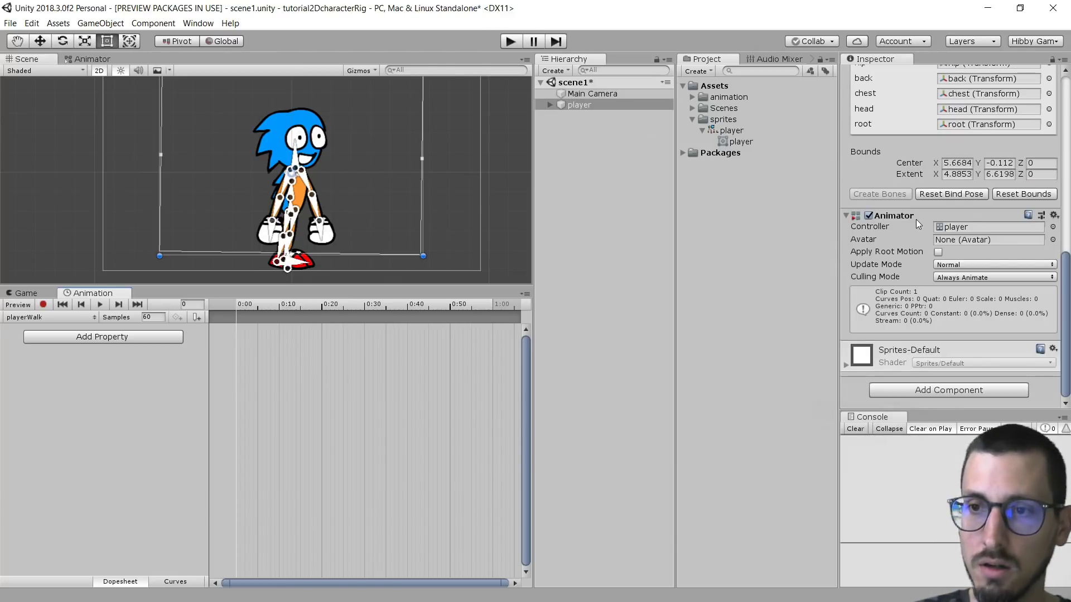
Step: Open the player's animator controller graph and move the playerWalk state clear of the Any State node
{"action": "left_click", "coordinate": [957, 228]}
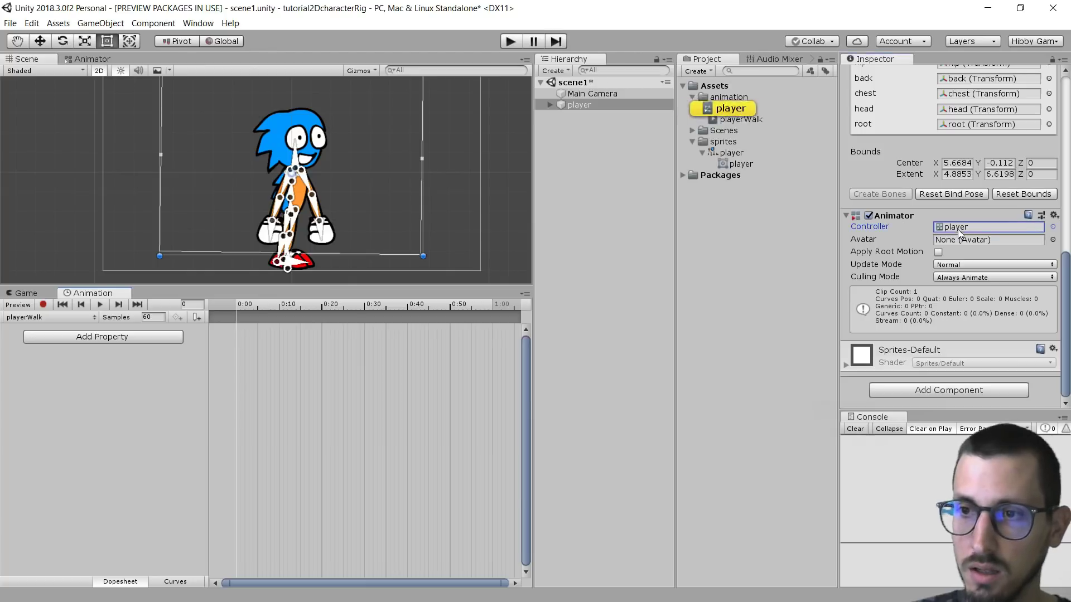
{"action": "left_click", "coordinate": [734, 110]}
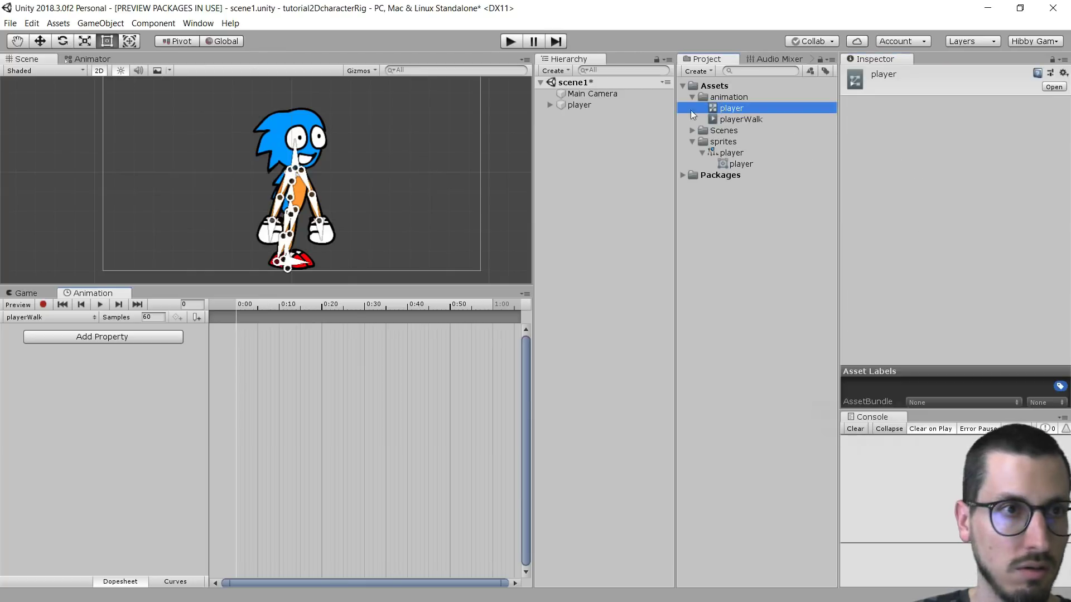
{"action": "left_click", "coordinate": [91, 59]}
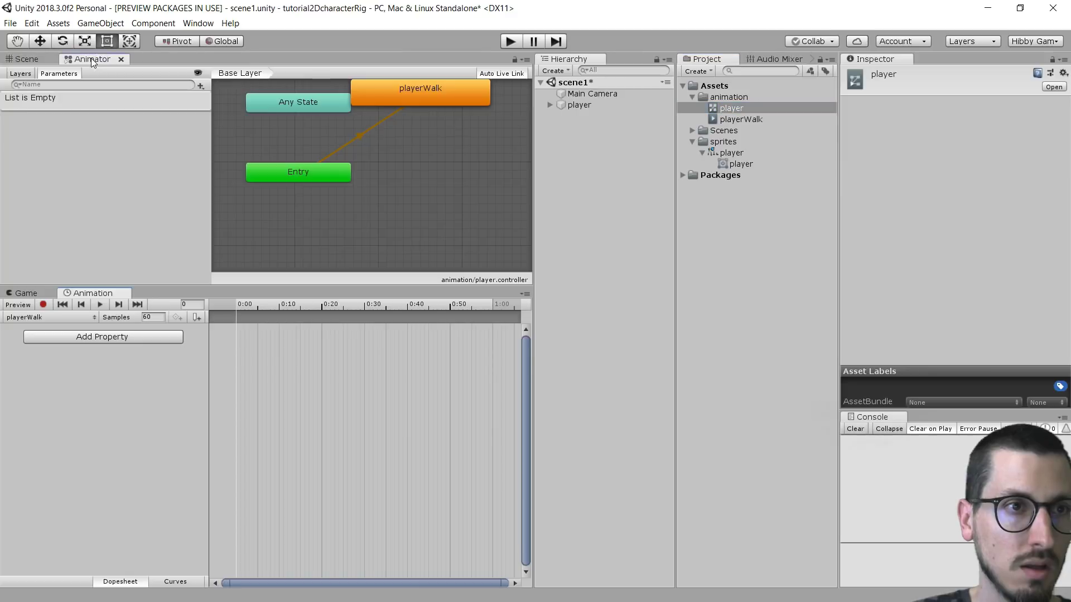
{"action": "left_click", "coordinate": [200, 25]}
{"action": "mouse_move", "coordinate": [253, 161]}
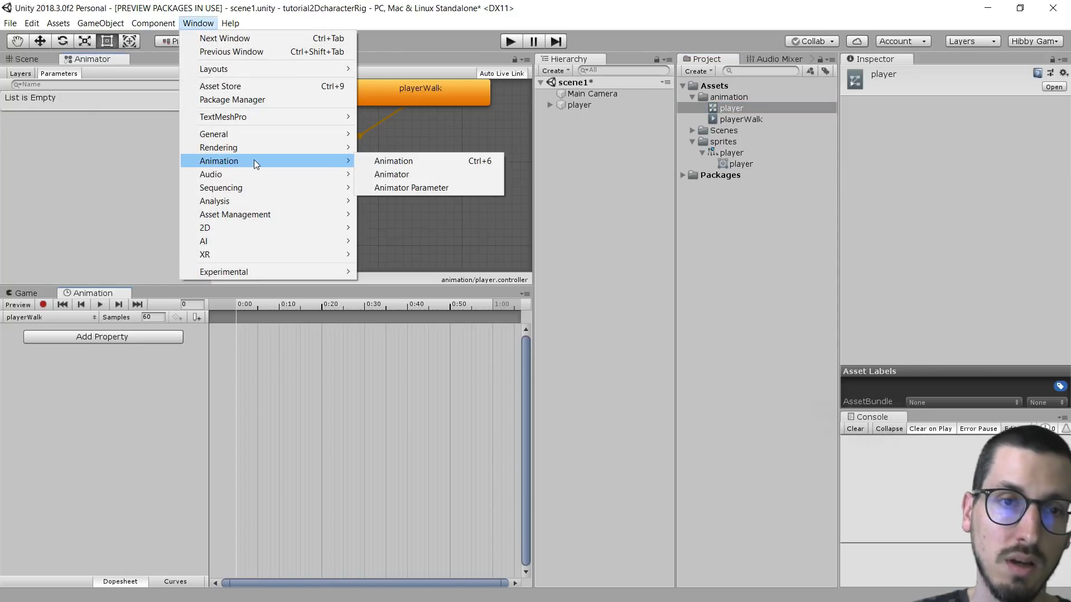
{"action": "left_click", "coordinate": [447, 172]}
{"action": "middle_click_drag", "start_coordinate": [415, 150], "coordinate": [368, 214]}
{"action": "left_click_drag", "start_coordinate": [370, 160], "coordinate": [397, 192]}
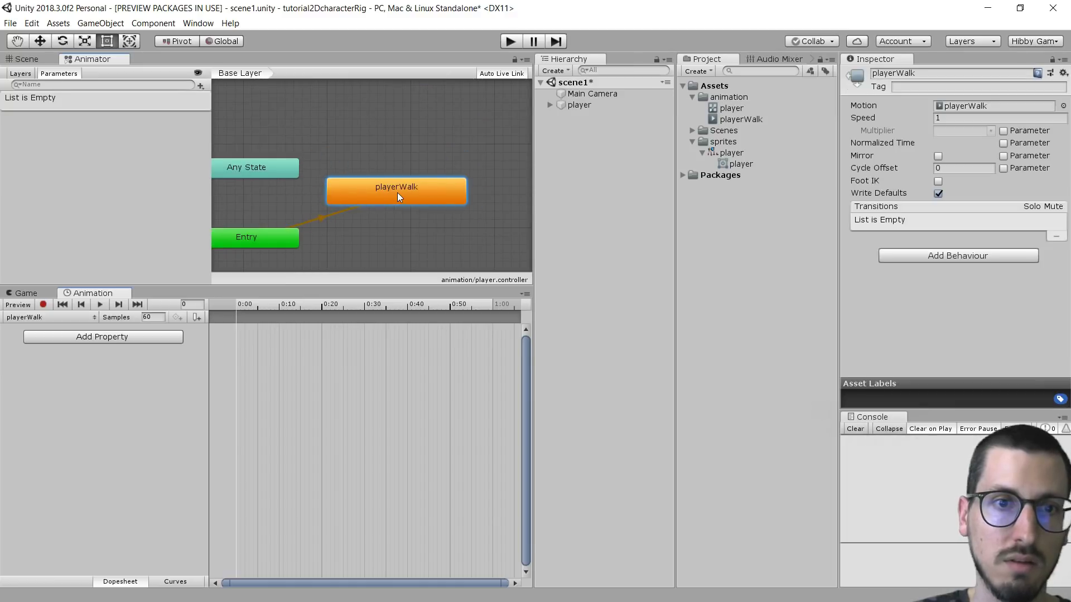
Step: Return to the scene, start keyframe recording in the player's playerWalk clip and move the playhead to frame 50
{"action": "left_click", "coordinate": [38, 61]}
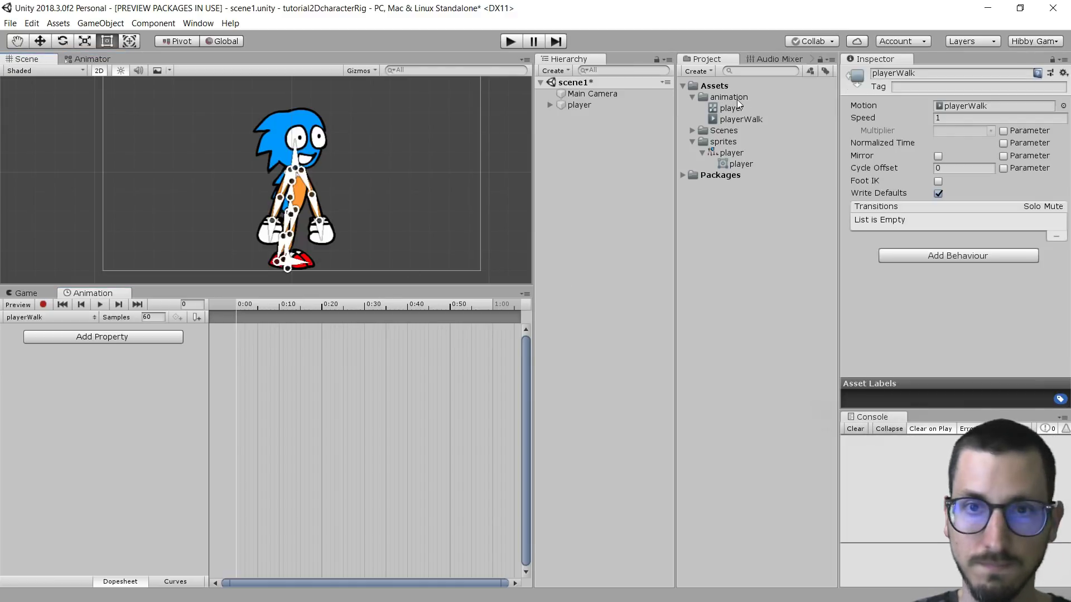
{"action": "left_click", "coordinate": [38, 317]}
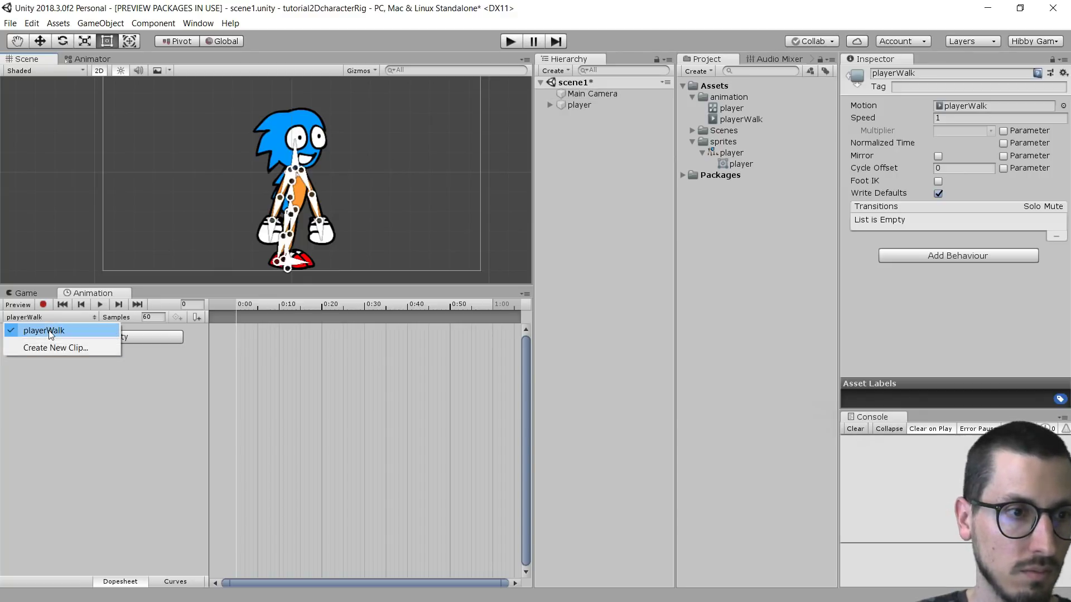
{"action": "left_click", "coordinate": [28, 331]}
{"action": "left_click", "coordinate": [593, 104]}
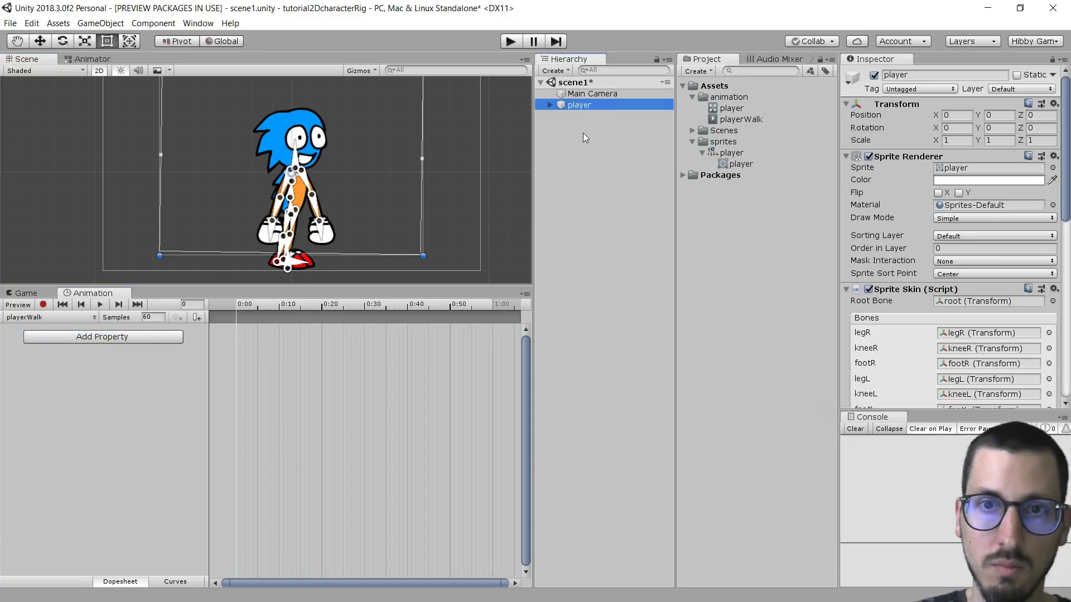
{"action": "left_click", "coordinate": [44, 305]}
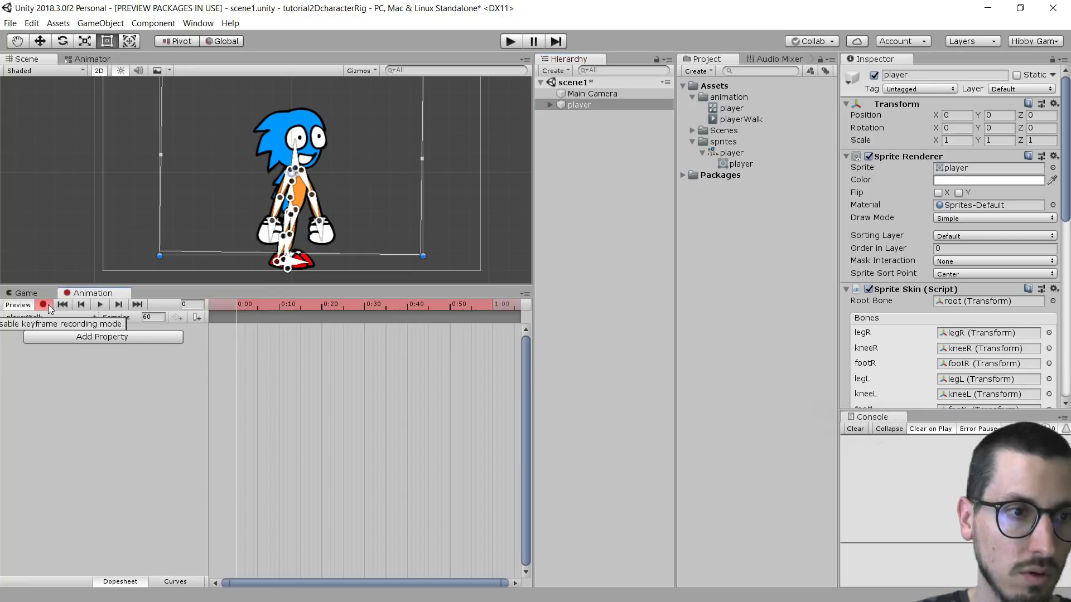
{"action": "left_click_drag", "start_coordinate": [242, 315], "coordinate": [451, 303]}
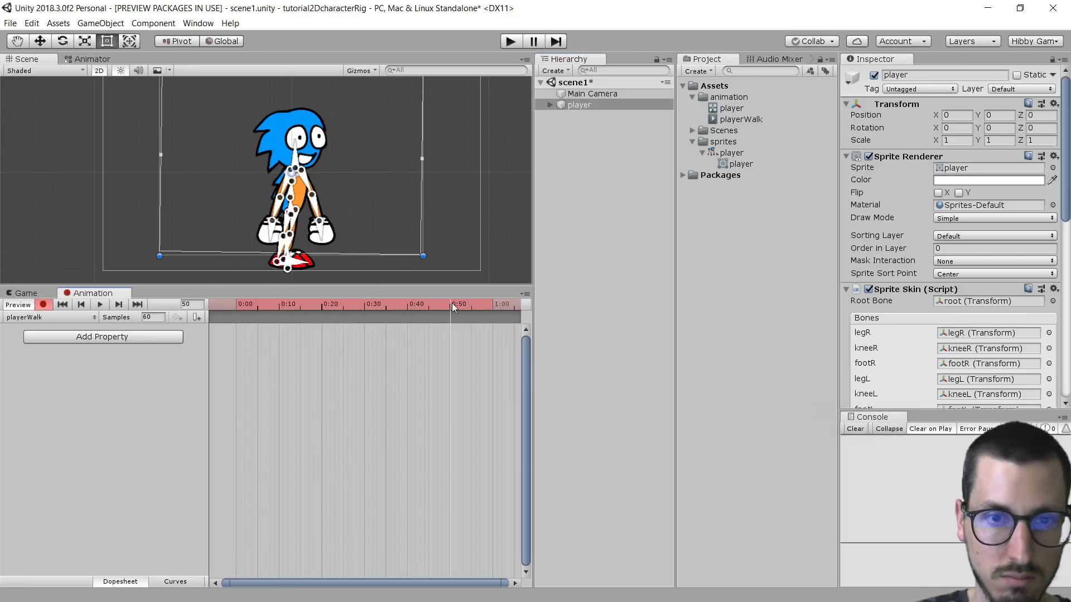
Step: At frame 50, rotate legR back to about 83°, legL and armR forward, foreArmR up to about 102° and armL back to about -185°
{"action": "left_click", "coordinate": [549, 106]}
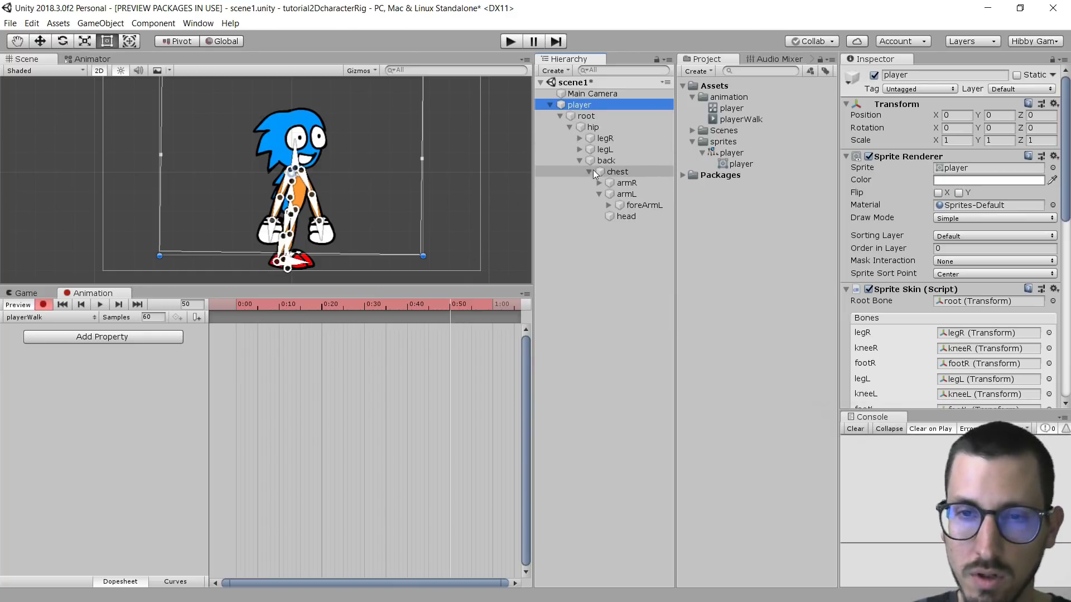
{"action": "left_click", "coordinate": [614, 137]}
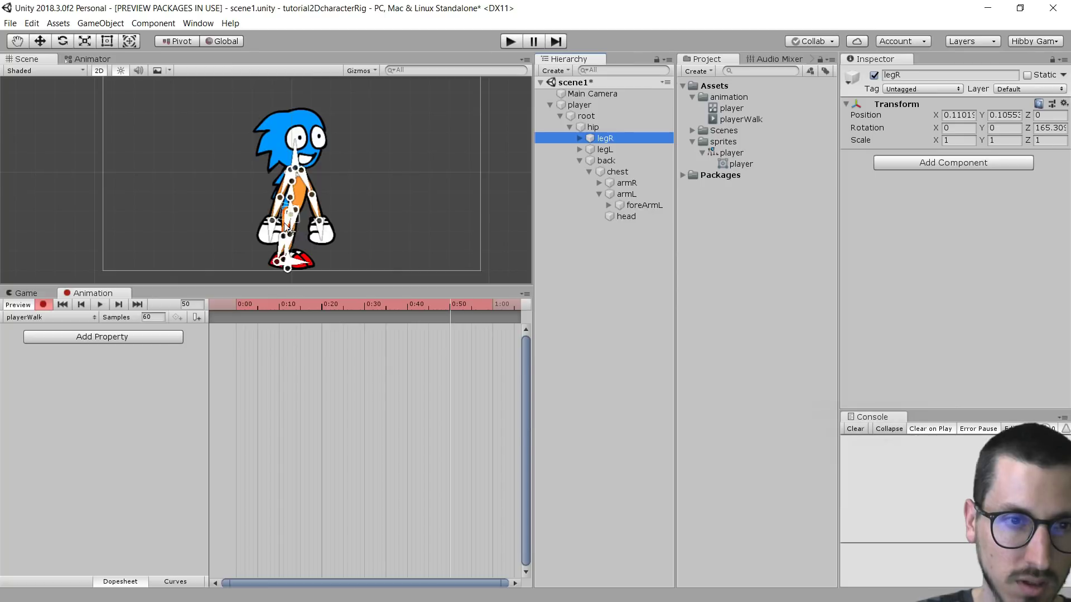
{"action": "scroll", "coordinate": [323, 234], "scroll_direction": "up", "scroll_amount": 3}
{"action": "left_click_drag", "start_coordinate": [273, 231], "coordinate": [233, 204]}
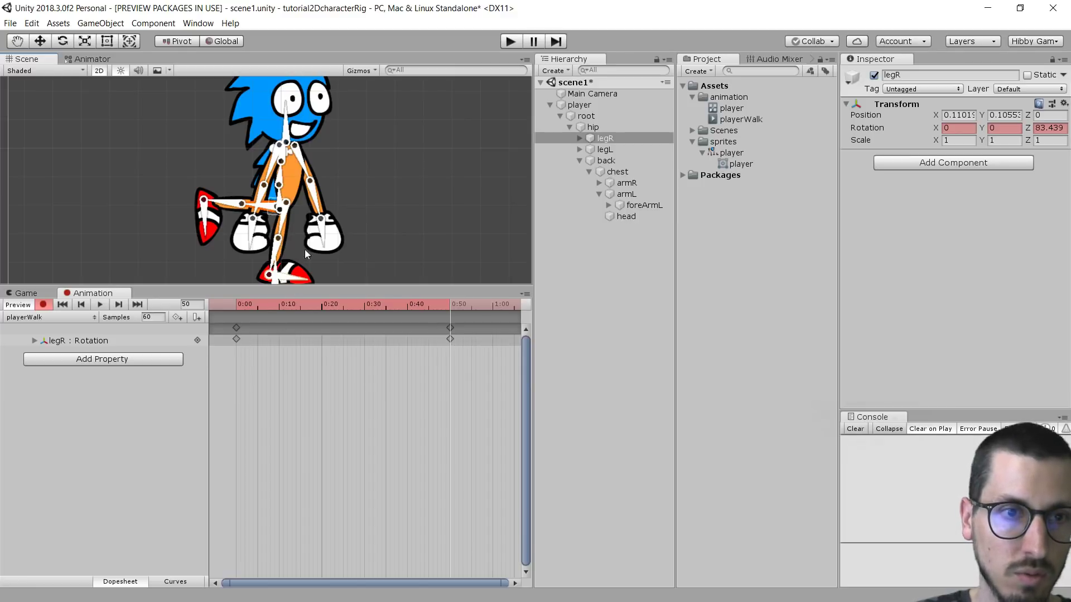
{"action": "left_click_drag", "start_coordinate": [282, 227], "coordinate": [329, 217]}
{"action": "middle_click_drag", "start_coordinate": [333, 149], "coordinate": [336, 173]}
{"action": "left_click_drag", "start_coordinate": [268, 217], "coordinate": [333, 201]}
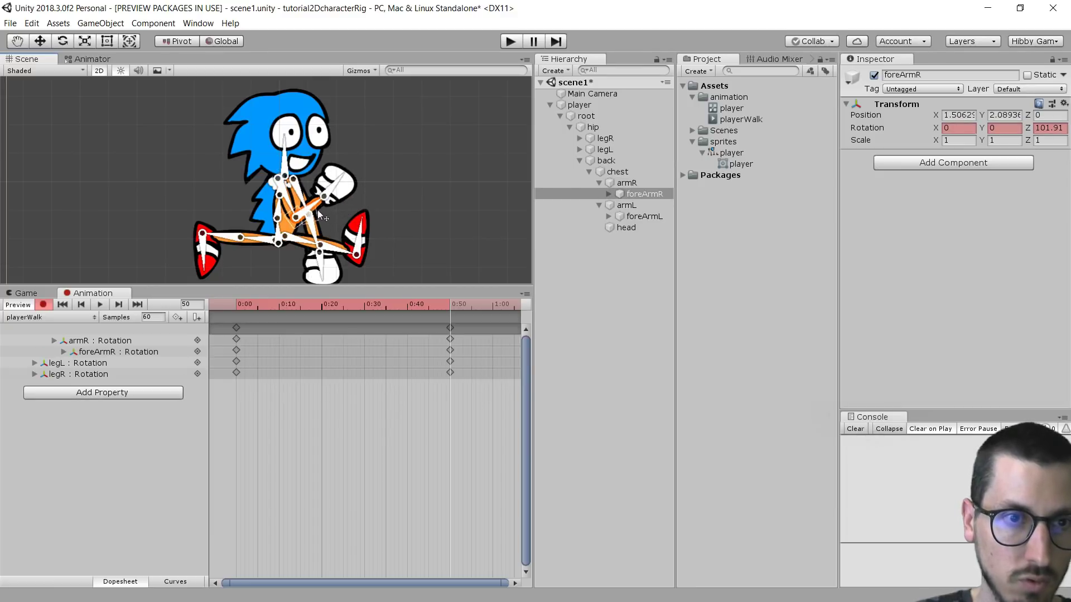
{"action": "left_click_drag", "start_coordinate": [307, 205], "coordinate": [291, 202]}
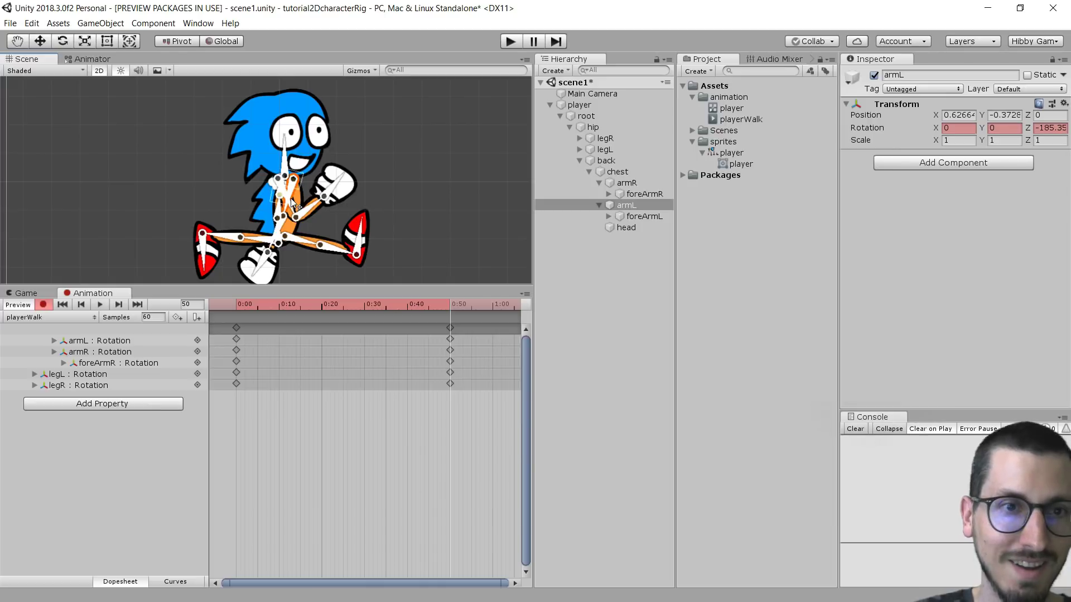
Step: Refine the stride pose at frame 50 by bending kneeR and rotating footR and footL
{"action": "left_click_drag", "start_coordinate": [230, 238], "coordinate": [205, 189]}
{"action": "key", "text": "ctrl+z"}
{"action": "left_click_drag", "start_coordinate": [360, 228], "coordinate": [345, 235]}
{"action": "left_click_drag", "start_coordinate": [308, 242], "coordinate": [261, 246]}
{"action": "left_click_drag", "start_coordinate": [341, 208], "coordinate": [360, 200]}
Step: Move all the keyframes at frame 50 to frame 20
{"action": "left_click_drag", "start_coordinate": [438, 304], "coordinate": [425, 223]}
{"action": "scroll", "coordinate": [413, 169], "scroll_direction": "down", "scroll_amount": 2}
{"action": "middle_click_drag", "start_coordinate": [412, 169], "coordinate": [379, 186]}
{"action": "left_click", "coordinate": [450, 327]}
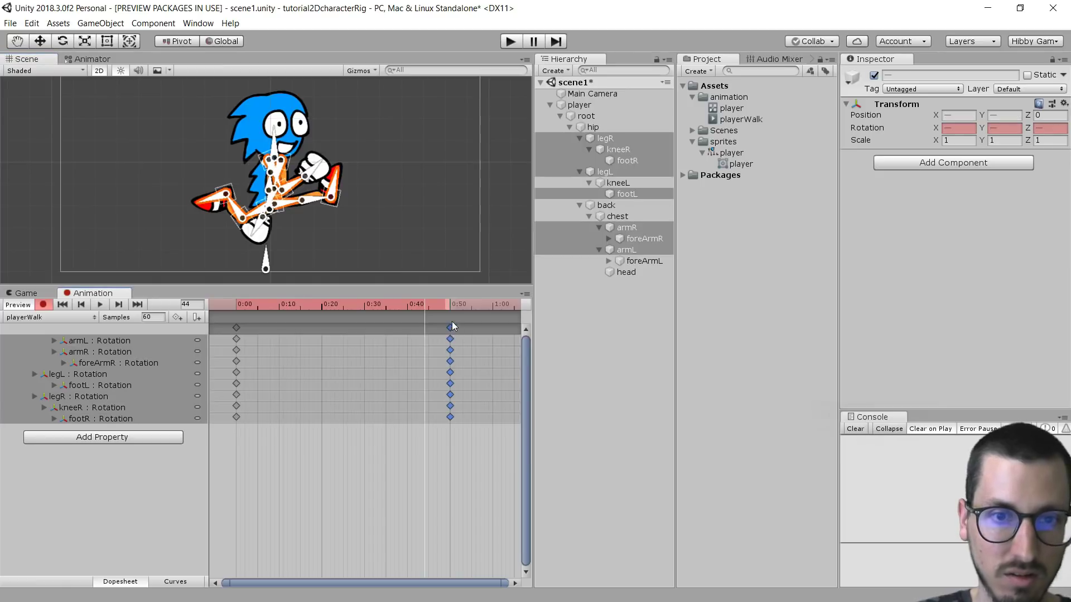
{"action": "left_click_drag", "start_coordinate": [450, 329], "coordinate": [322, 313]}
Step: At frame 40, swing legL down beneath the body and rotate footL to about 115°
{"action": "mouse_move", "coordinate": [404, 303]}
{"action": "left_mouse_down"}
{"action": "mouse_move", "coordinate": [244, 300]}
{"action": "mouse_move", "coordinate": [410, 304]}
{"action": "left_mouse_up"}
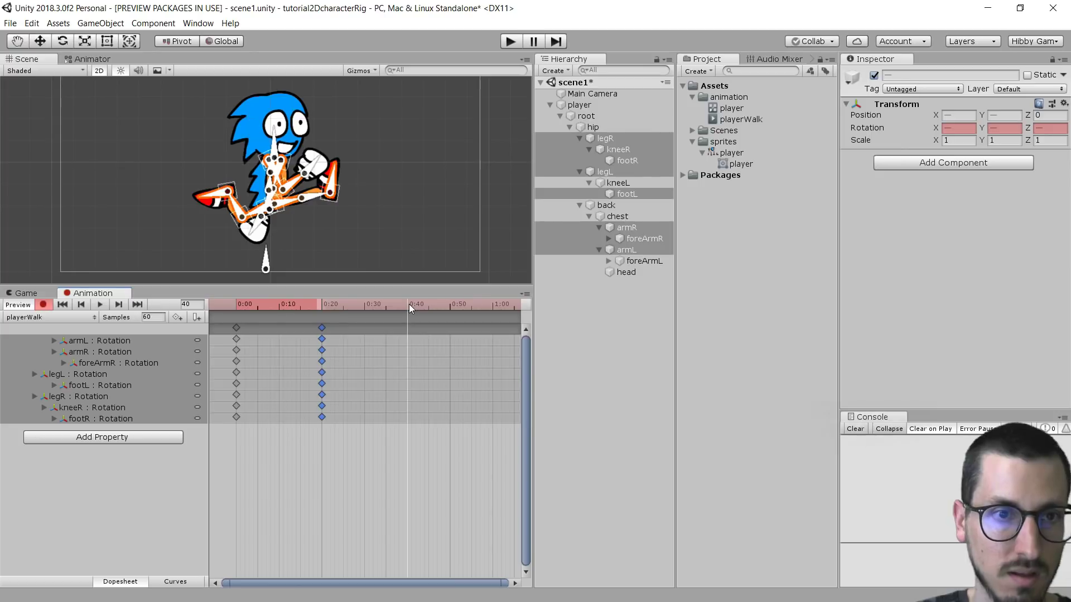
{"action": "mouse_move", "coordinate": [289, 200]}
{"action": "left_mouse_down"}
{"action": "mouse_move", "coordinate": [289, 224]}
{"action": "mouse_move", "coordinate": [300, 215]}
{"action": "left_mouse_up"}
{"action": "key", "text": "ctrl+z"}
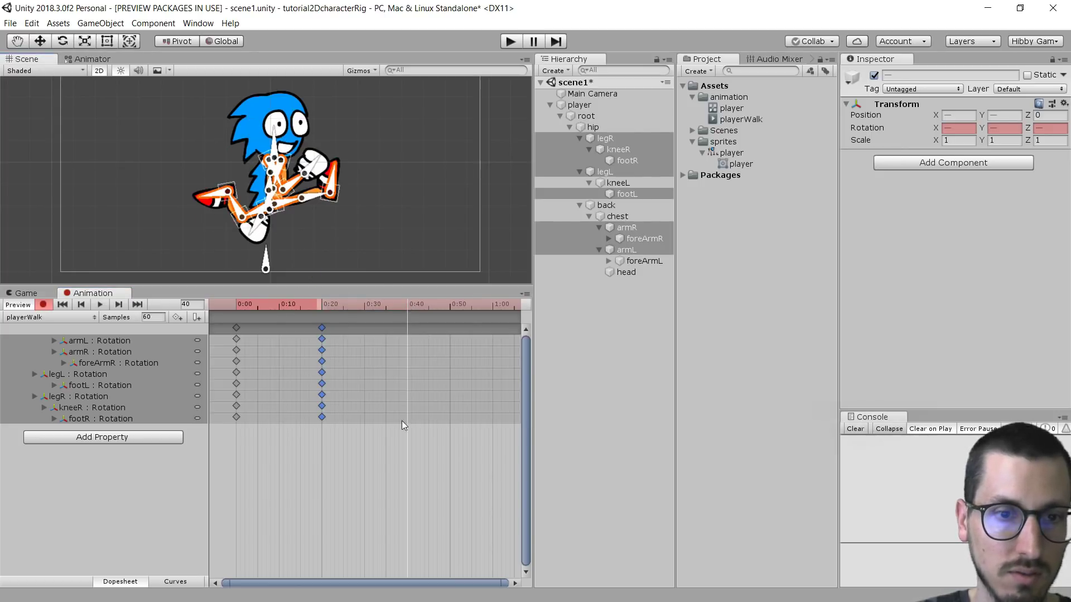
{"action": "left_click", "coordinate": [380, 351]}
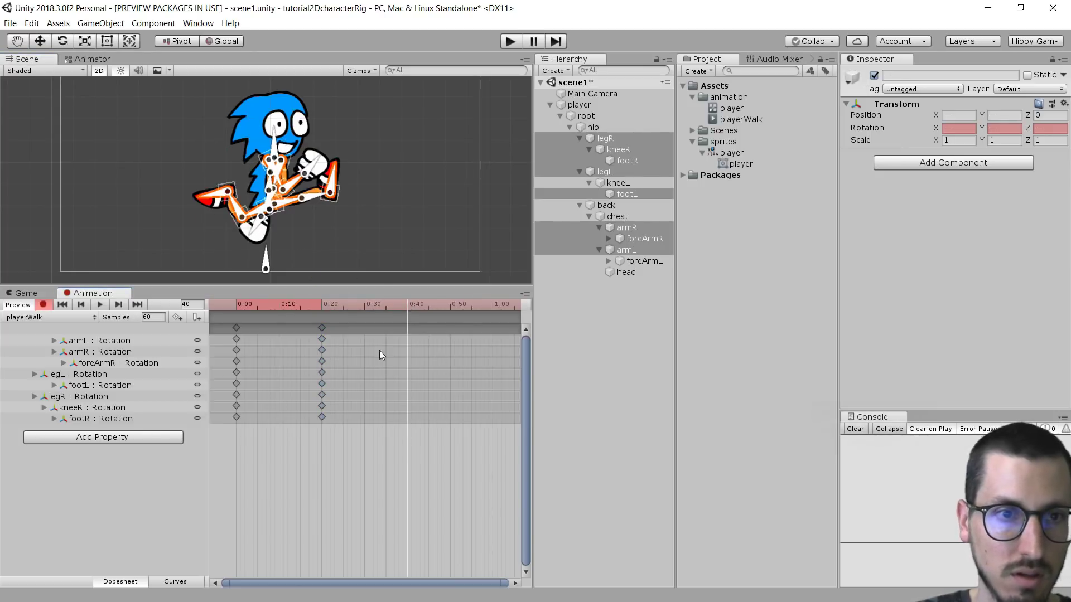
{"action": "left_click", "coordinate": [310, 197]}
{"action": "left_click", "coordinate": [287, 203]}
{"action": "left_click", "coordinate": [290, 203]}
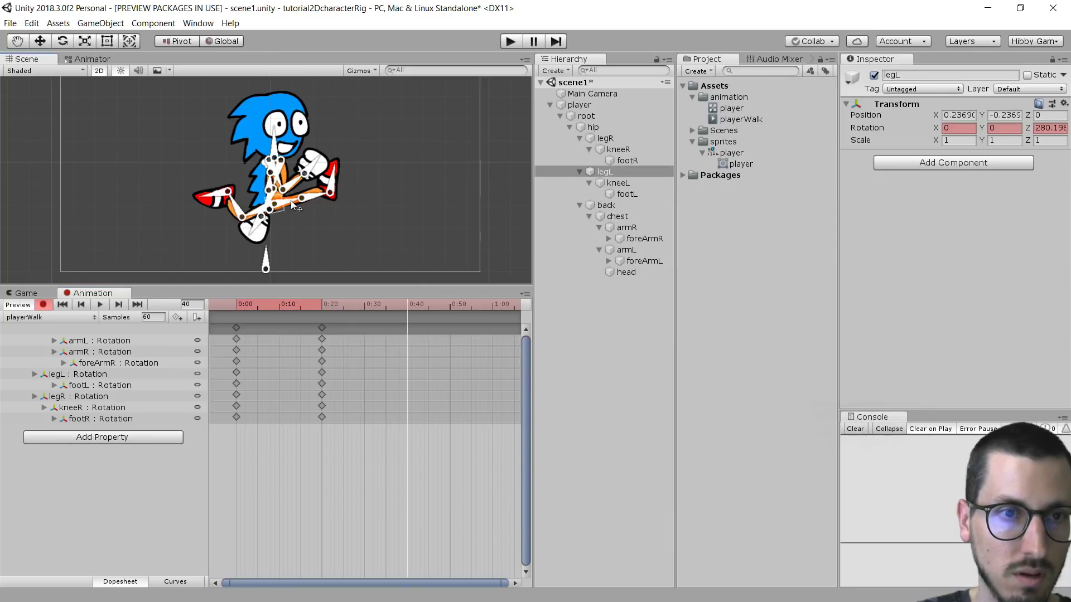
{"action": "left_click_drag", "start_coordinate": [289, 202], "coordinate": [279, 226]}
{"action": "mouse_move", "coordinate": [301, 261]}
{"action": "left_mouse_down"}
{"action": "mouse_move", "coordinate": [303, 240]}
{"action": "mouse_move", "coordinate": [309, 249]}
{"action": "left_mouse_up"}
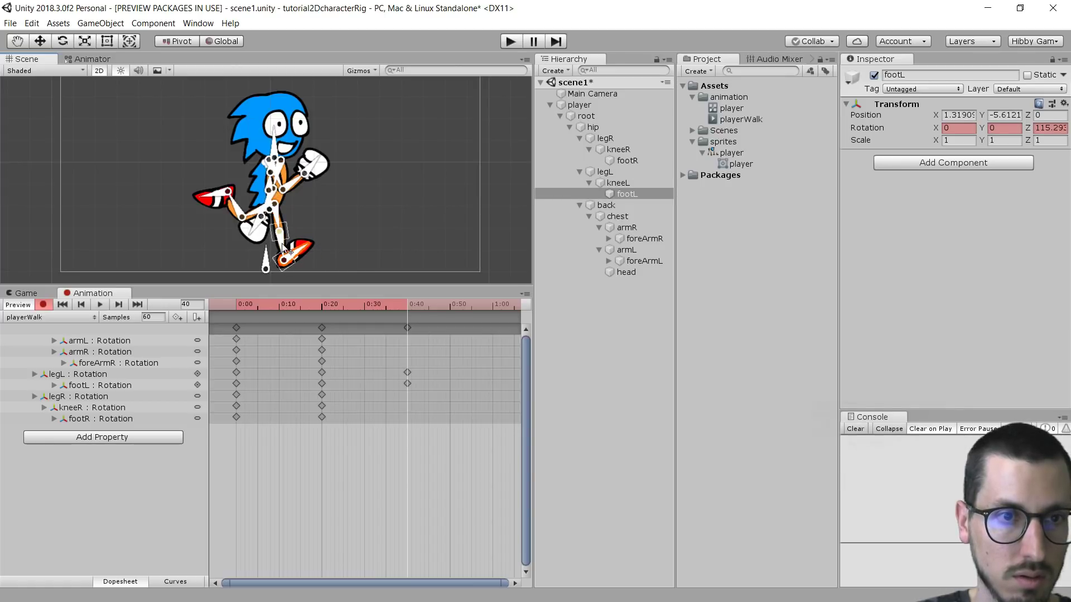
Step: Key legR, kneeR and footR at frame 40 and pose both legs at frame 65, raising legR forward to about 277°
{"action": "left_click_drag", "start_coordinate": [392, 304], "coordinate": [324, 302]}
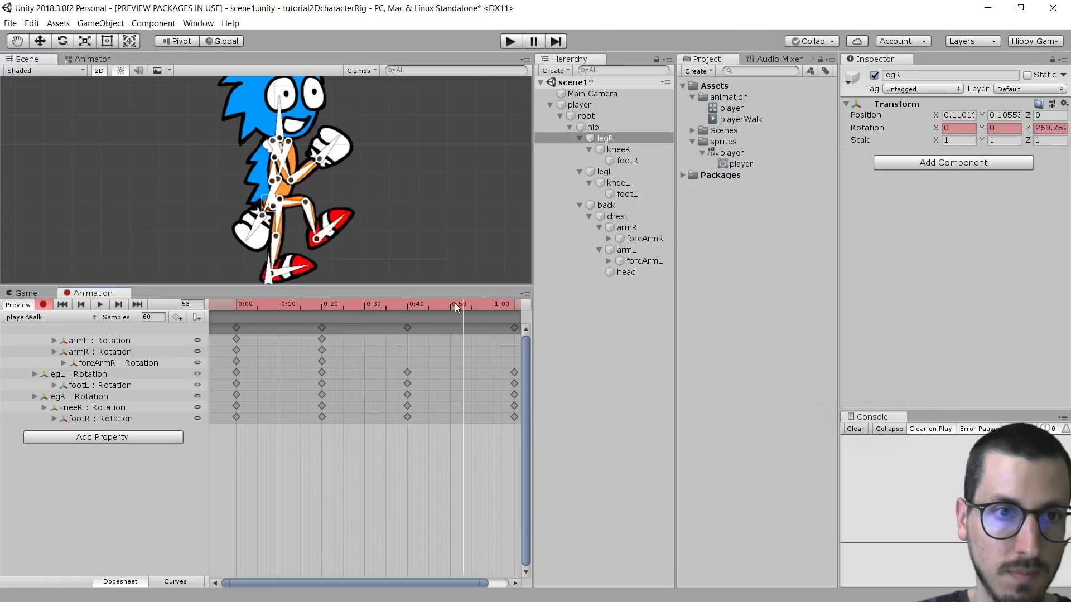
{"action": "left_click_drag", "start_coordinate": [454, 302], "coordinate": [513, 329]}
{"action": "scroll", "coordinate": [315, 216], "scroll_direction": "down", "scroll_amount": 3}
{"action": "scroll", "coordinate": [368, 223], "scroll_direction": "up", "scroll_amount": 3}
{"action": "middle_click_drag", "start_coordinate": [368, 223], "coordinate": [320, 243]}
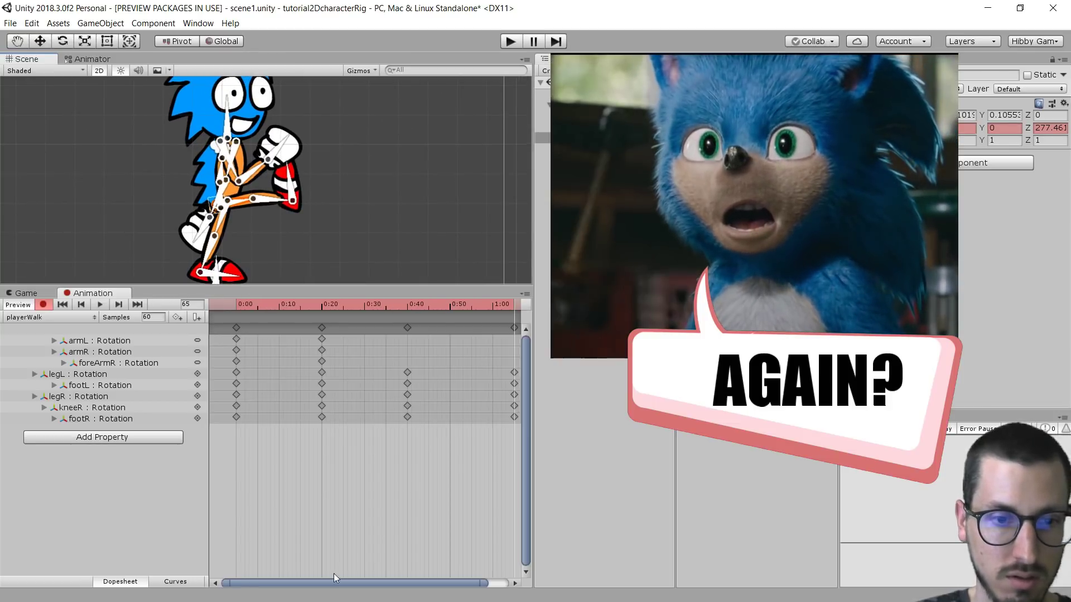
Step: Pose the legs at frame 90 by swinging legL back, bending kneeL, adjusting footL and lowering legR
{"action": "scroll", "coordinate": [357, 461], "scroll_direction": "down", "scroll_amount": 5}
{"action": "scroll", "coordinate": [337, 460], "scroll_direction": "down", "scroll_amount": 2}
{"action": "middle_click_drag", "start_coordinate": [378, 464], "coordinate": [345, 461]}
{"action": "left_click_drag", "start_coordinate": [307, 303], "coordinate": [340, 312]}
{"action": "left_click_drag", "start_coordinate": [219, 227], "coordinate": [198, 213]}
{"action": "left_click_drag", "start_coordinate": [177, 216], "coordinate": [189, 189]}
{"action": "mouse_move", "coordinate": [337, 304]}
{"action": "left_mouse_down"}
{"action": "mouse_move", "coordinate": [233, 306]}
{"action": "mouse_move", "coordinate": [339, 306]}
{"action": "left_mouse_up"}
{"action": "left_click_drag", "start_coordinate": [178, 190], "coordinate": [145, 189]}
{"action": "mouse_move", "coordinate": [336, 310]}
{"action": "left_mouse_down"}
{"action": "mouse_move", "coordinate": [235, 309]}
{"action": "mouse_move", "coordinate": [339, 312]}
{"action": "left_mouse_up"}
{"action": "left_click_drag", "start_coordinate": [244, 212], "coordinate": [220, 244]}
Step: Delete all keyframes at frame 0 and shift the remaining keyframes earlier so the stride pose starts at frame 0
{"action": "left_click_drag", "start_coordinate": [327, 305], "coordinate": [173, 324]}
{"action": "left_click_drag", "start_coordinate": [237, 306], "coordinate": [203, 303]}
{"action": "left_click_drag", "start_coordinate": [300, 583], "coordinate": [267, 583]}
{"action": "left_click_drag", "start_coordinate": [243, 305], "coordinate": [265, 305]}
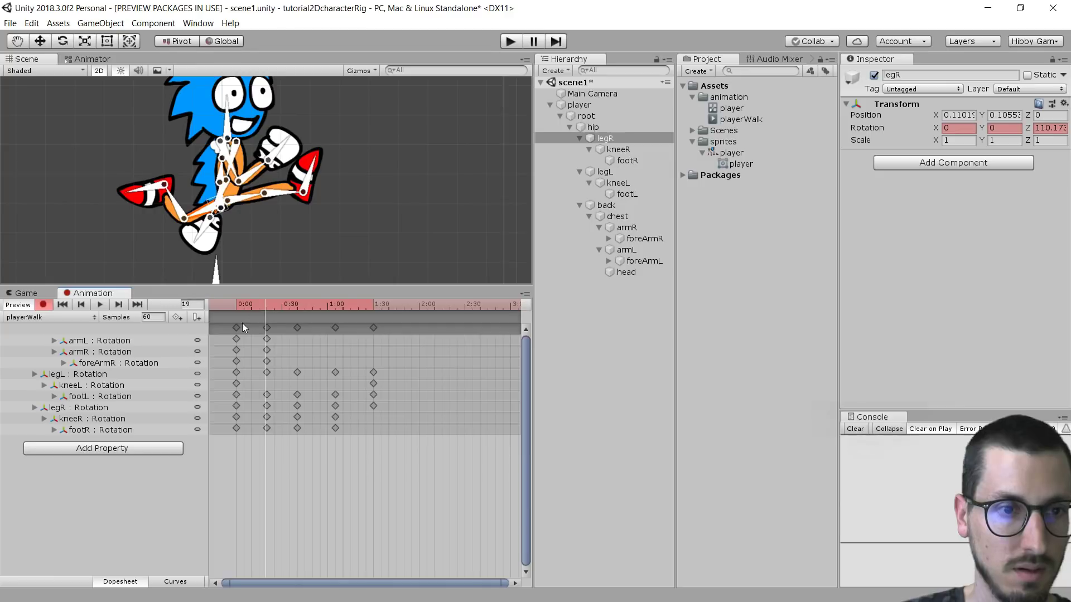
{"action": "left_click", "coordinate": [236, 327]}
{"action": "key", "text": "Delete"}
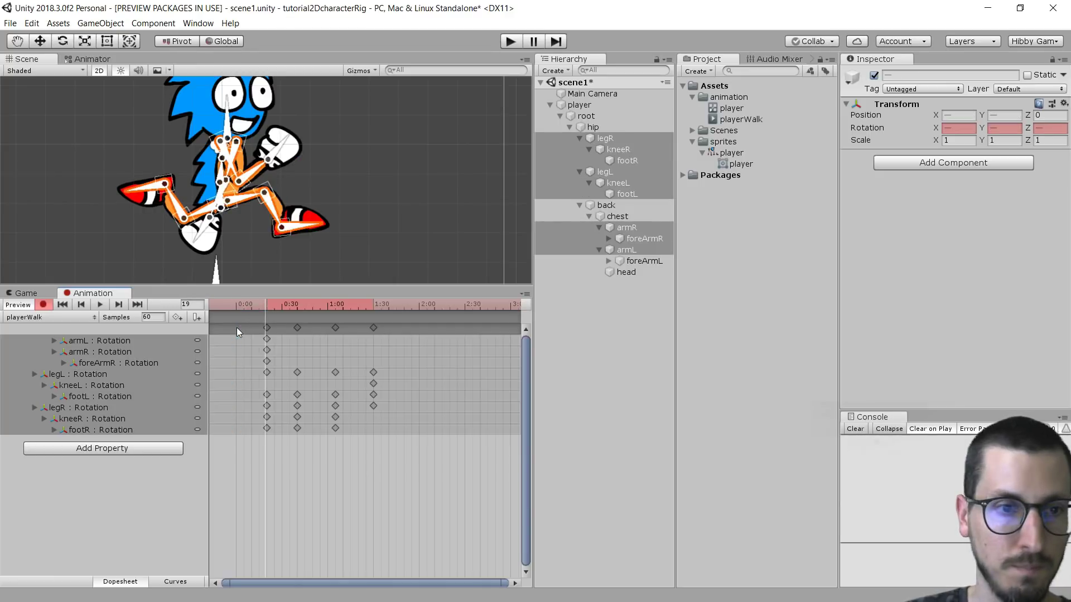
{"action": "left_click_drag", "start_coordinate": [435, 480], "coordinate": [256, 307]}
{"action": "left_click", "coordinate": [332, 485]}
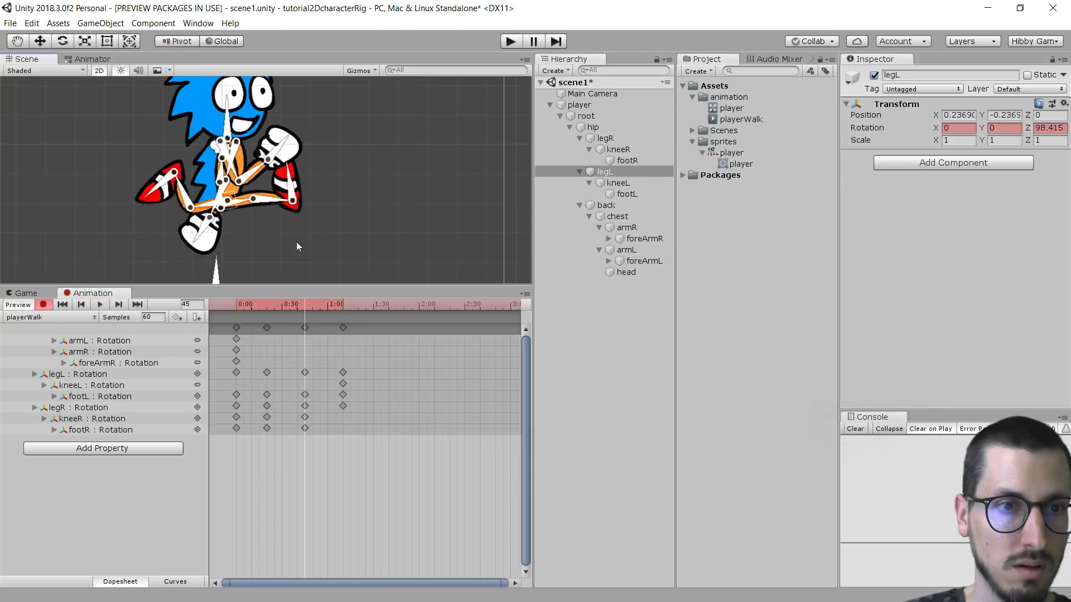
Step: Swing legL forward at frame 70 and rotate kneeL to about -31° at frame 21
{"action": "left_click_drag", "start_coordinate": [312, 305], "coordinate": [343, 312]}
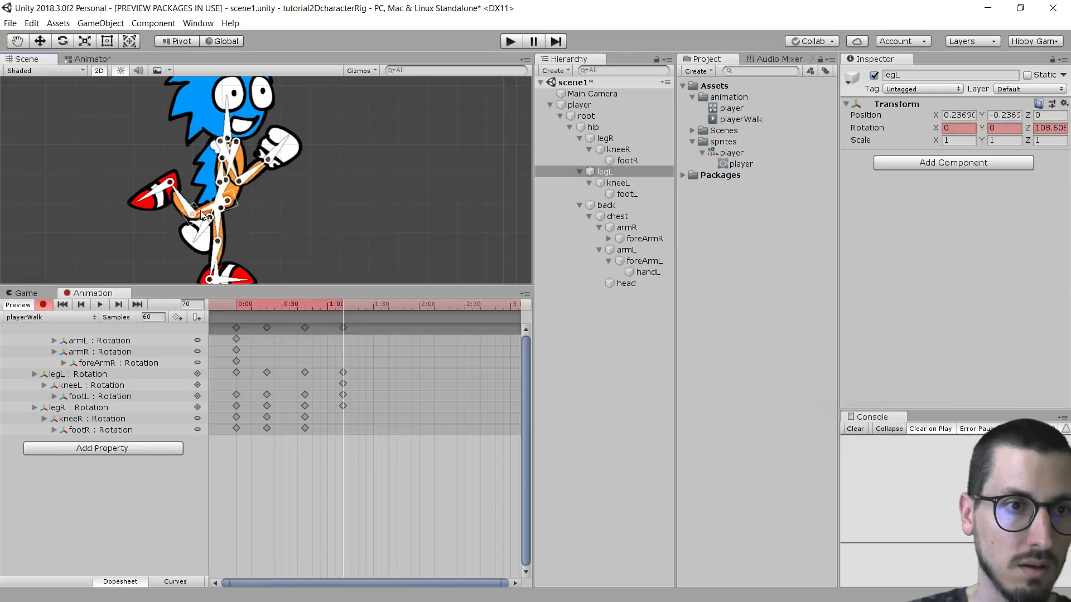
{"action": "left_click_drag", "start_coordinate": [204, 217], "coordinate": [237, 251]}
{"action": "left_click_drag", "start_coordinate": [235, 302], "coordinate": [267, 312]}
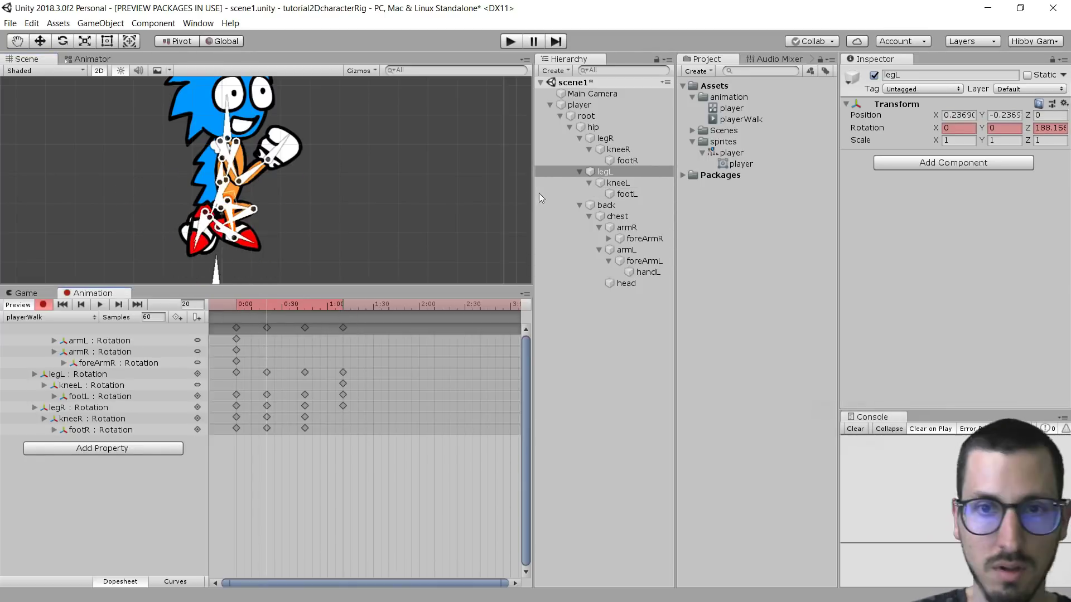
{"action": "left_click", "coordinate": [605, 139]}
{"action": "left_click", "coordinate": [627, 161]}
{"action": "left_click", "coordinate": [219, 308]}
{"action": "left_click_drag", "start_coordinate": [218, 308], "coordinate": [268, 310]}
{"action": "left_click", "coordinate": [219, 223]}
{"action": "left_click", "coordinate": [605, 172]}
{"action": "left_click_drag", "start_coordinate": [242, 220], "coordinate": [229, 245]}
{"action": "left_click_drag", "start_coordinate": [268, 314], "coordinate": [345, 309]}
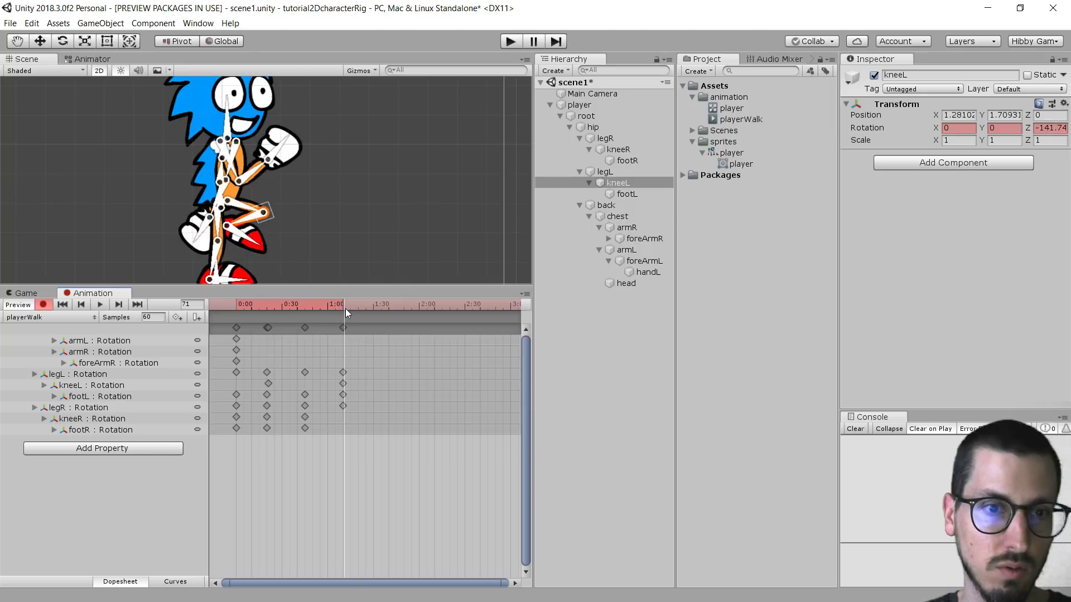
Step: Copy legL's frame 0 rotation keyframe to frame 89 and move kneeL's first keyframe to frame 20
{"action": "left_click", "coordinate": [235, 309]}
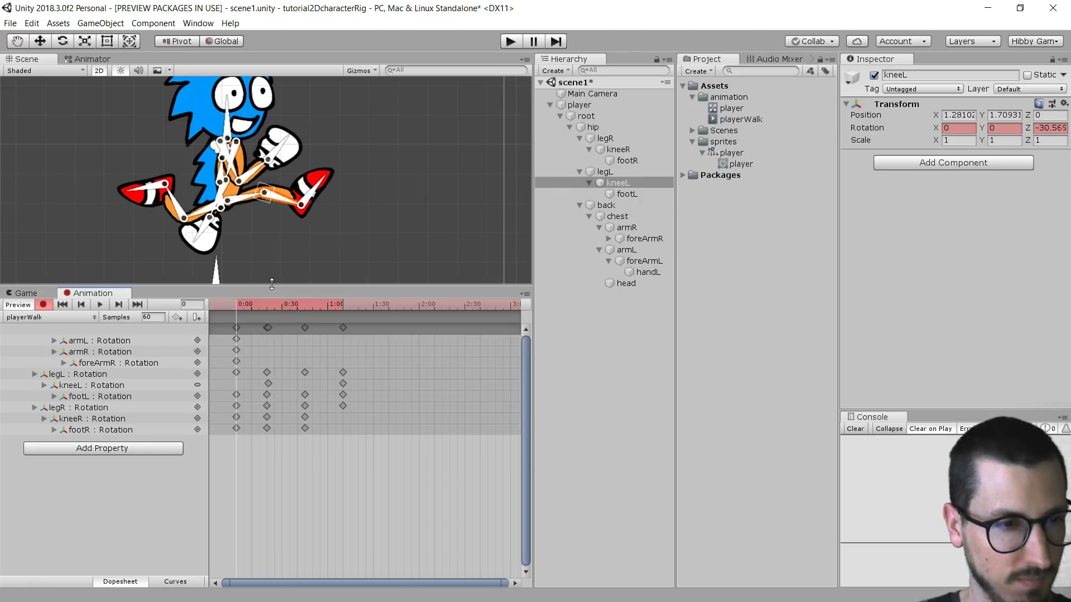
{"action": "left_click", "coordinate": [236, 373]}
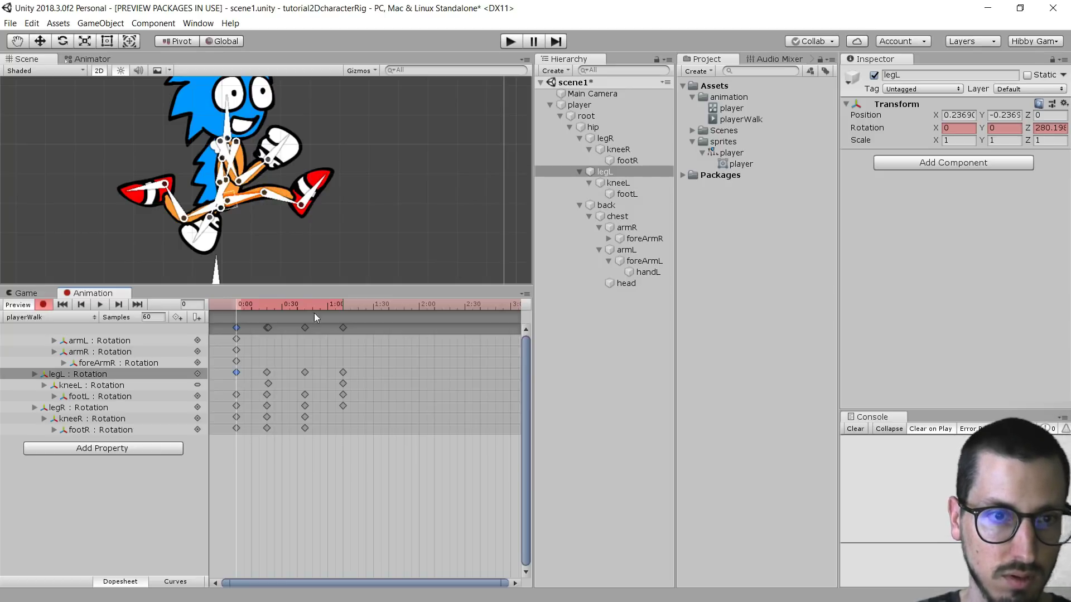
{"action": "left_click_drag", "start_coordinate": [287, 302], "coordinate": [373, 309]}
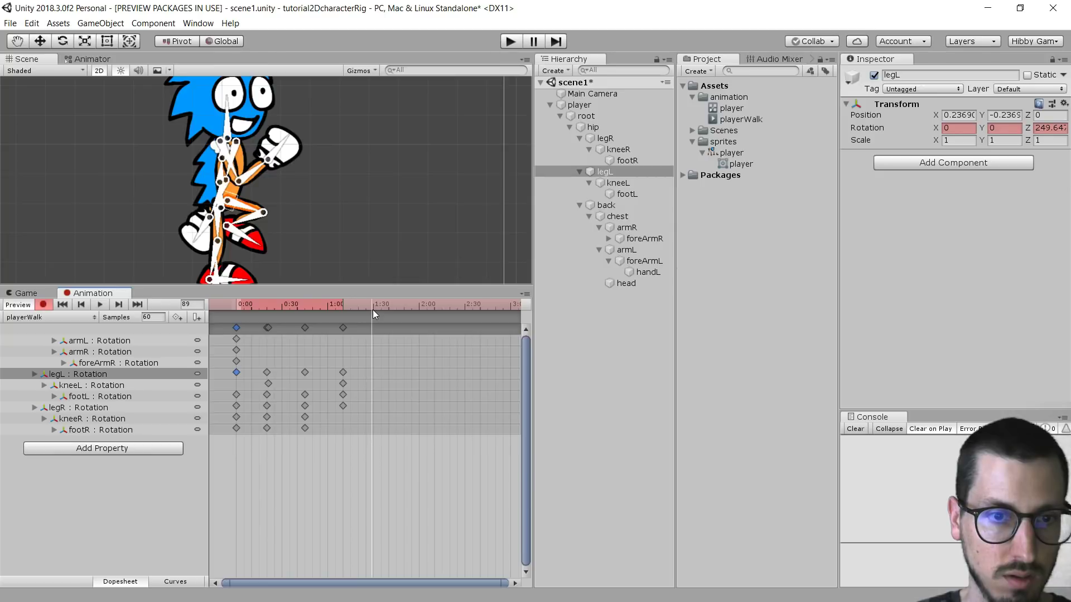
{"action": "key", "text": "ctrl+v"}
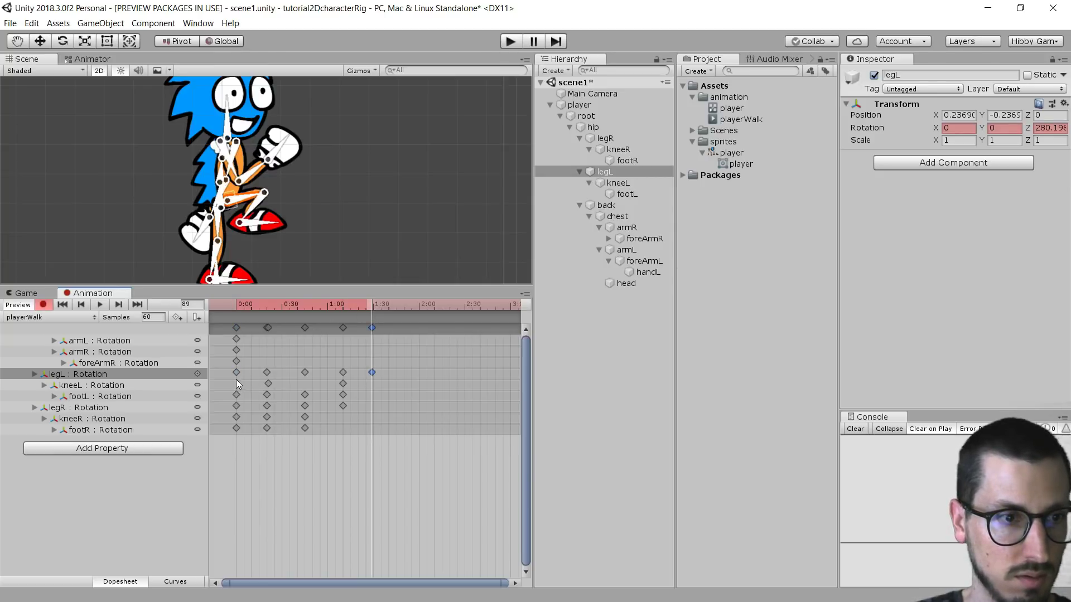
{"action": "left_click_drag", "start_coordinate": [268, 383], "coordinate": [266, 384]}
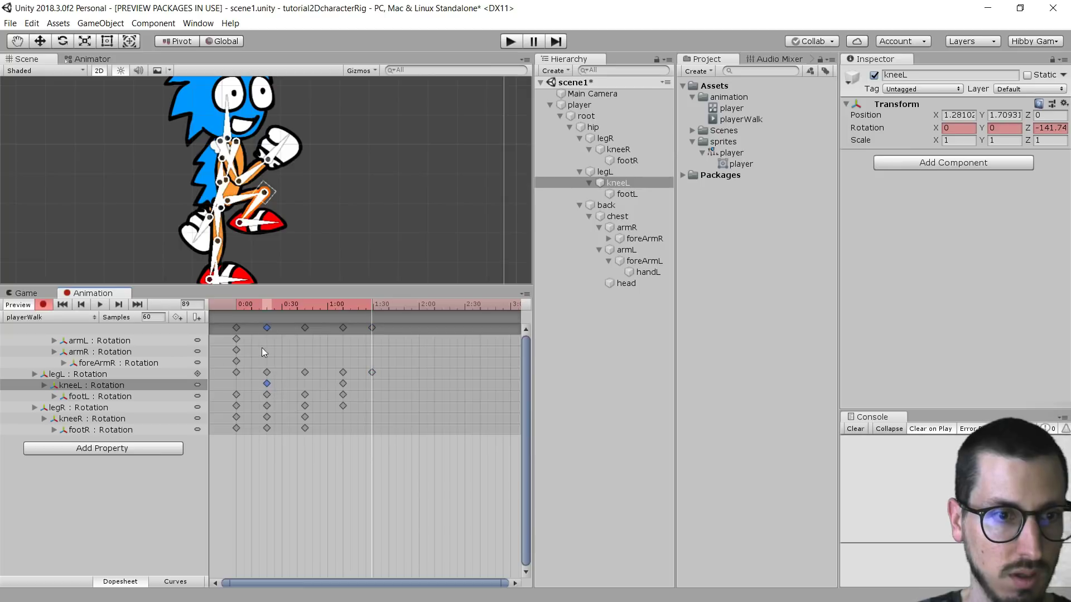
{"action": "left_click_drag", "start_coordinate": [259, 306], "coordinate": [223, 309]}
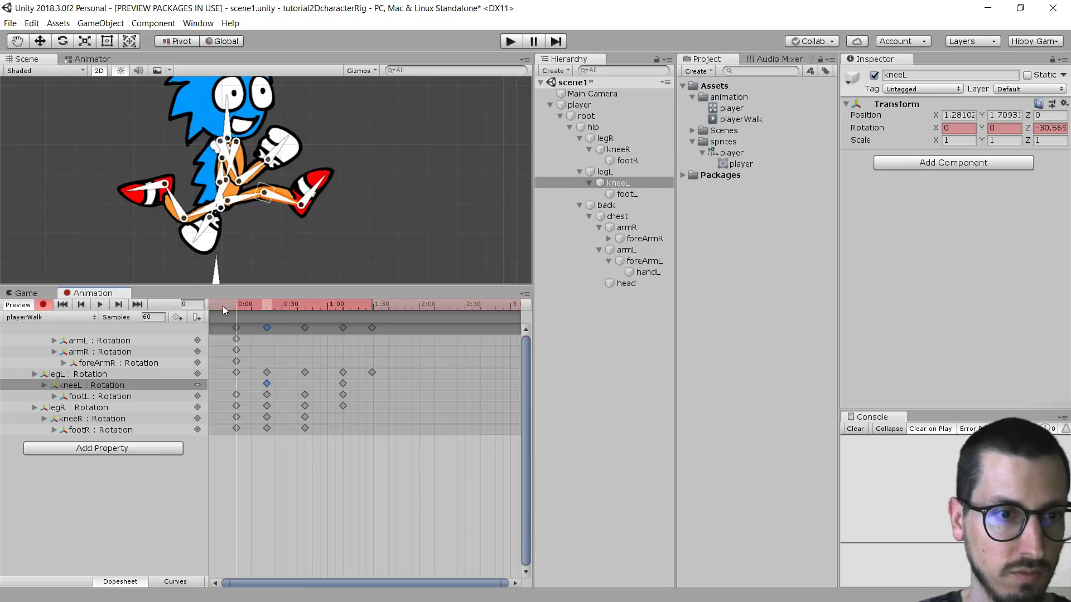
Step: Add a kneeL rotation keyframe at frame 0 and copy it to frame 90
{"action": "left_click", "coordinate": [235, 386]}
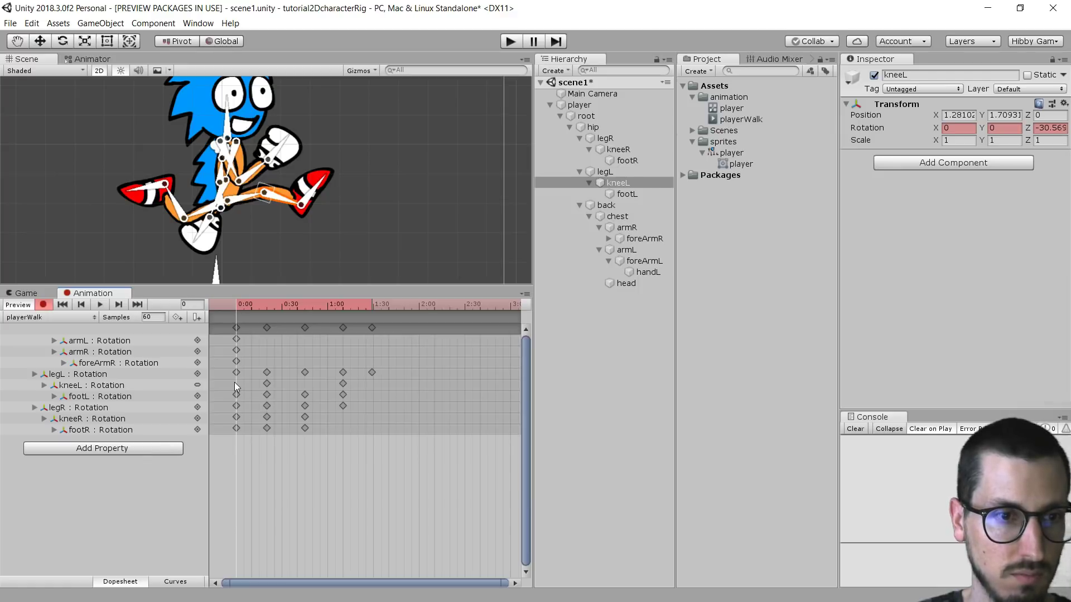
{"action": "right_click", "coordinate": [234, 382]}
{"action": "left_click", "coordinate": [241, 388]}
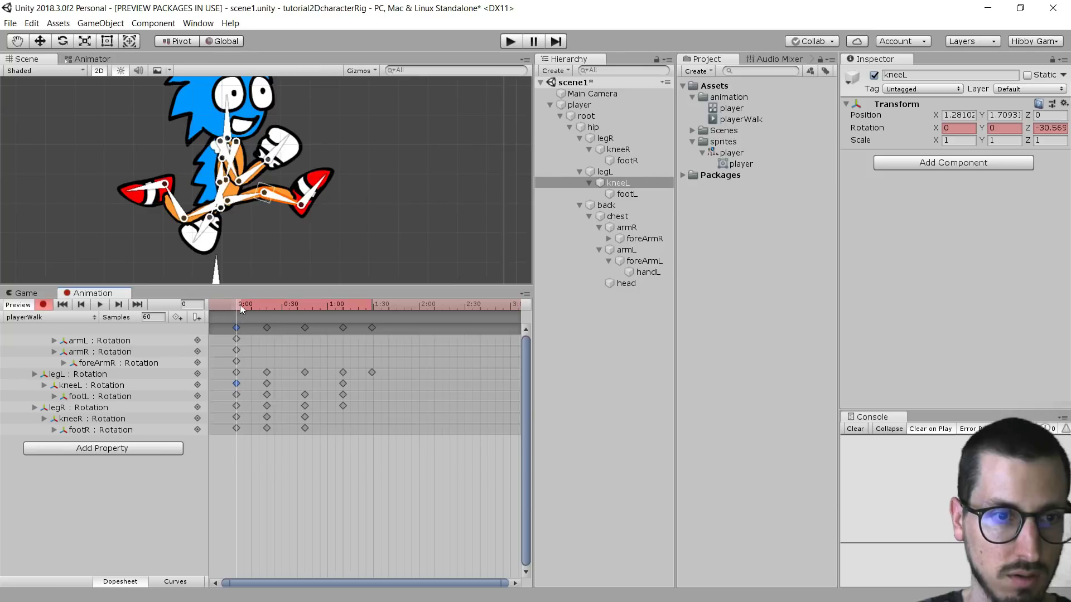
{"action": "left_click_drag", "start_coordinate": [237, 305], "coordinate": [373, 317]}
{"action": "key", "text": "ctrl+v"}
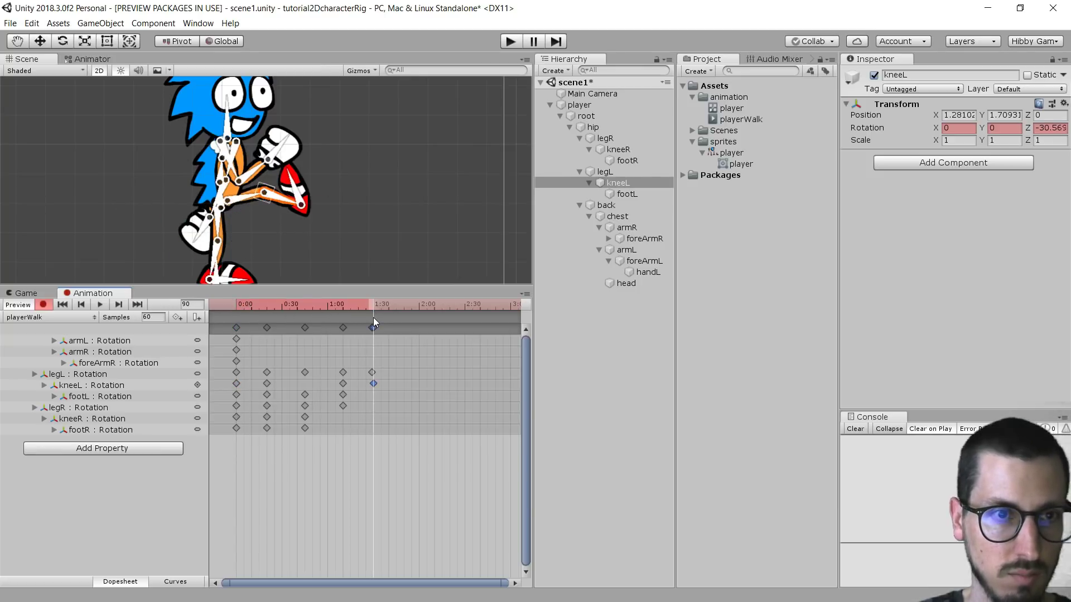
Step: Copy footL's frame 0 rotation keyframe to the clip's end, align it and kneeL's last keyframe on frame 89, and preview the motion
{"action": "left_click", "coordinate": [236, 395]}
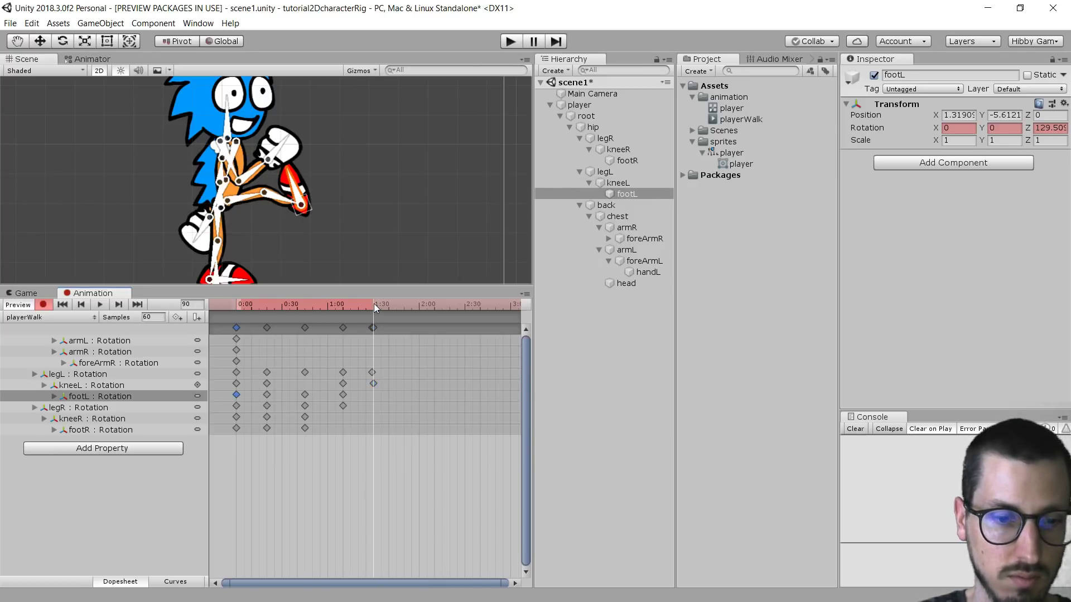
{"action": "key", "text": "ctrl+v"}
{"action": "left_click_drag", "start_coordinate": [373, 393], "coordinate": [371, 394]}
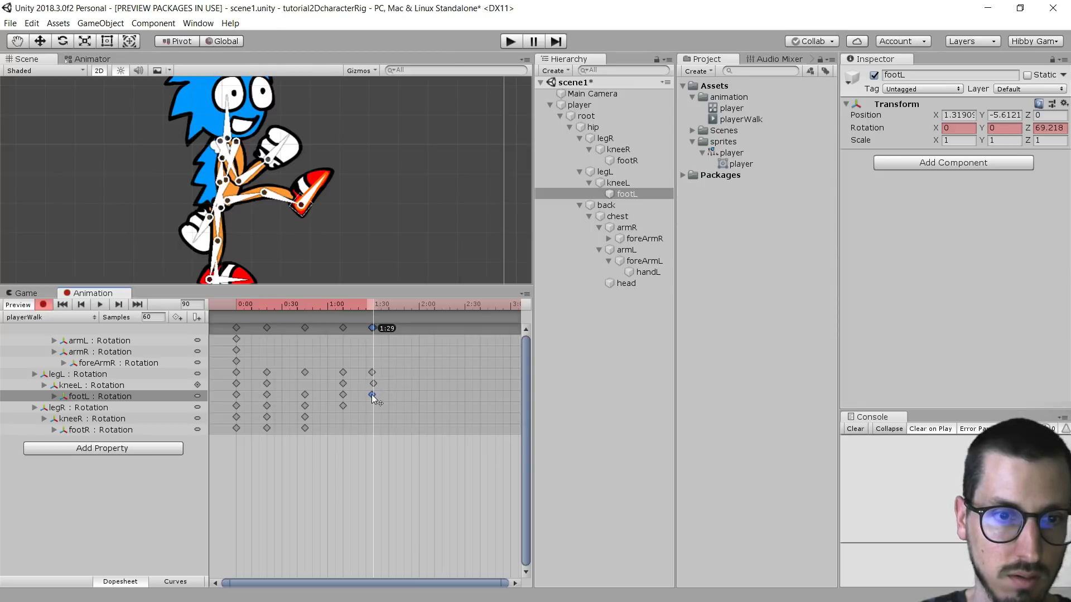
{"action": "left_click", "coordinate": [374, 383]}
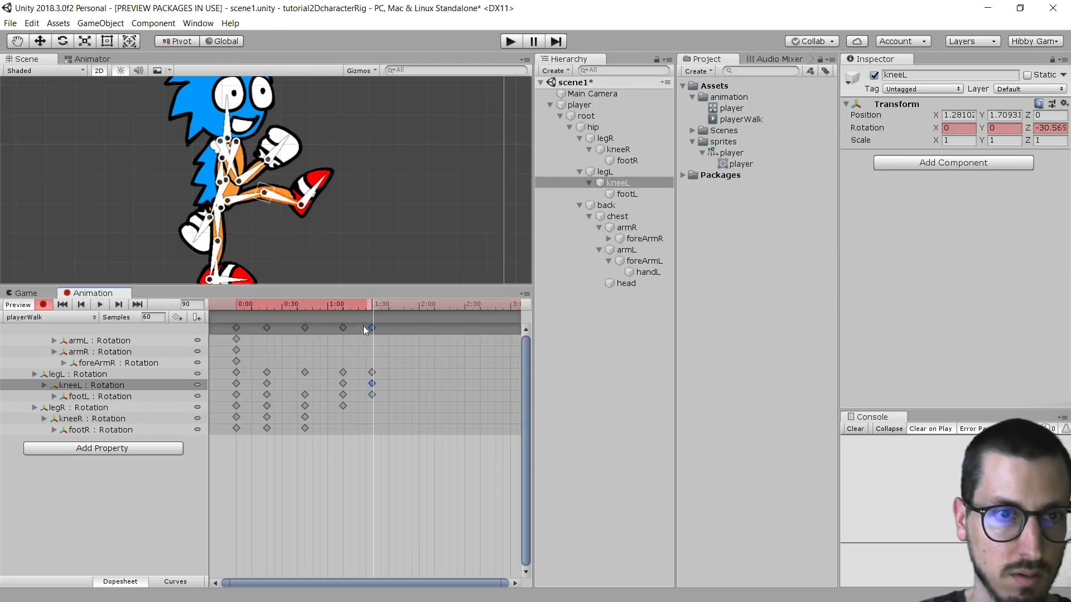
{"action": "left_click", "coordinate": [236, 304]}
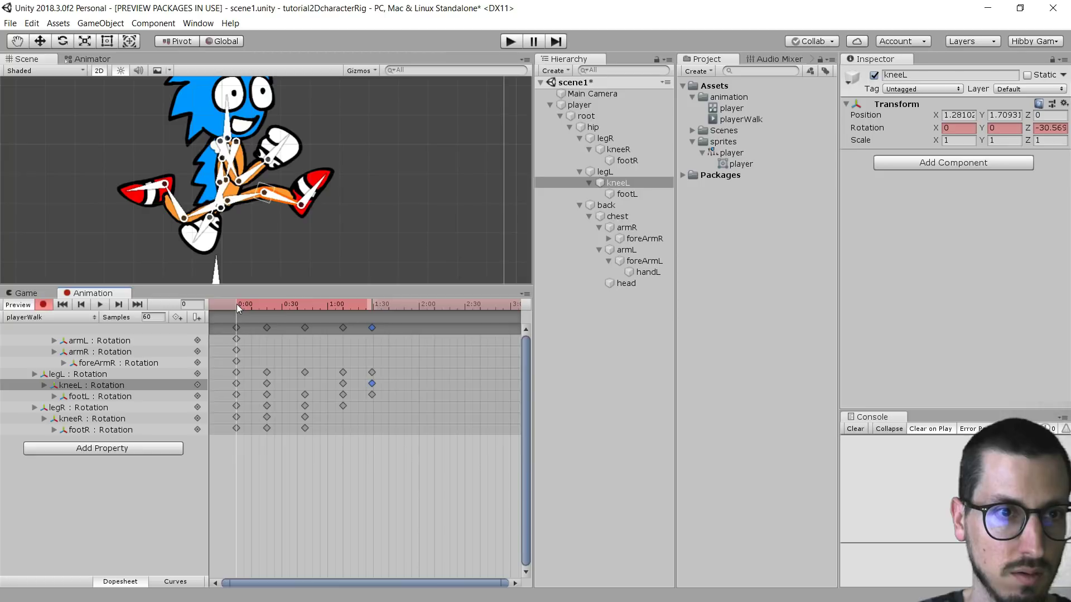
{"action": "left_click_drag", "start_coordinate": [238, 303], "coordinate": [371, 312]}
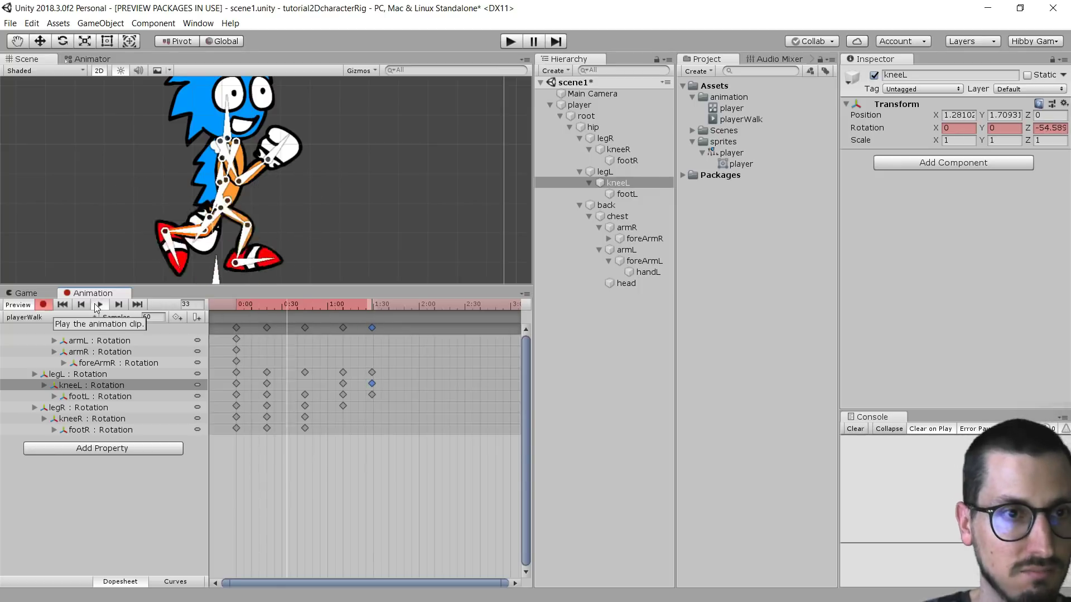
{"action": "mouse_move", "coordinate": [227, 303]}
{"action": "left_mouse_down"}
{"action": "mouse_move", "coordinate": [237, 305]}
{"action": "mouse_move", "coordinate": [224, 303]}
{"action": "left_mouse_up"}
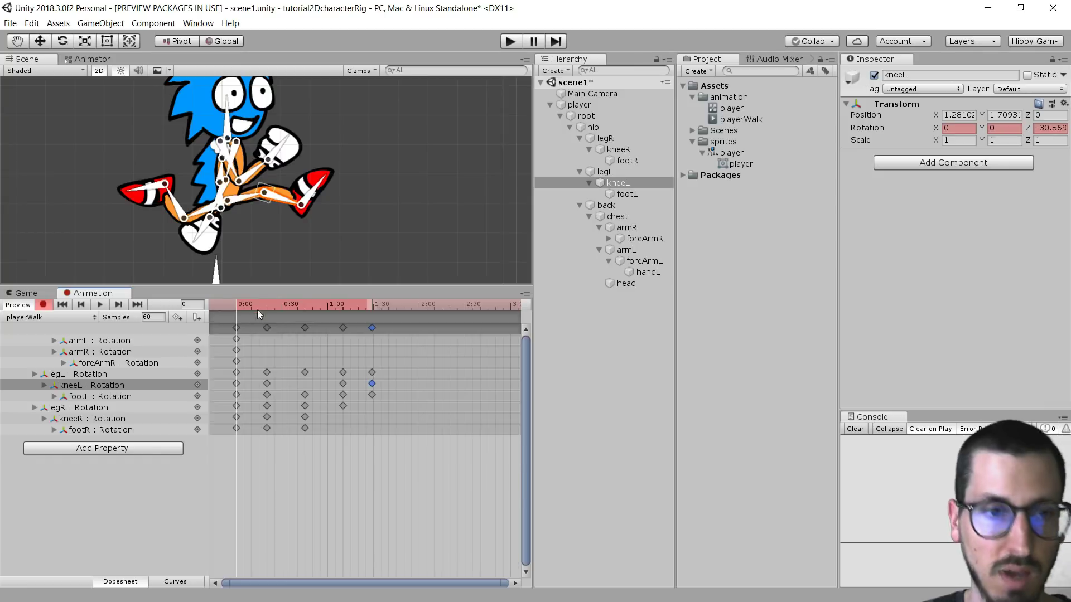
Step: Copy the frame 0 rotation keyframes of legR, kneeR and footR to frame 89 and play the clip
{"action": "left_click_drag", "start_coordinate": [237, 306], "coordinate": [342, 317]}
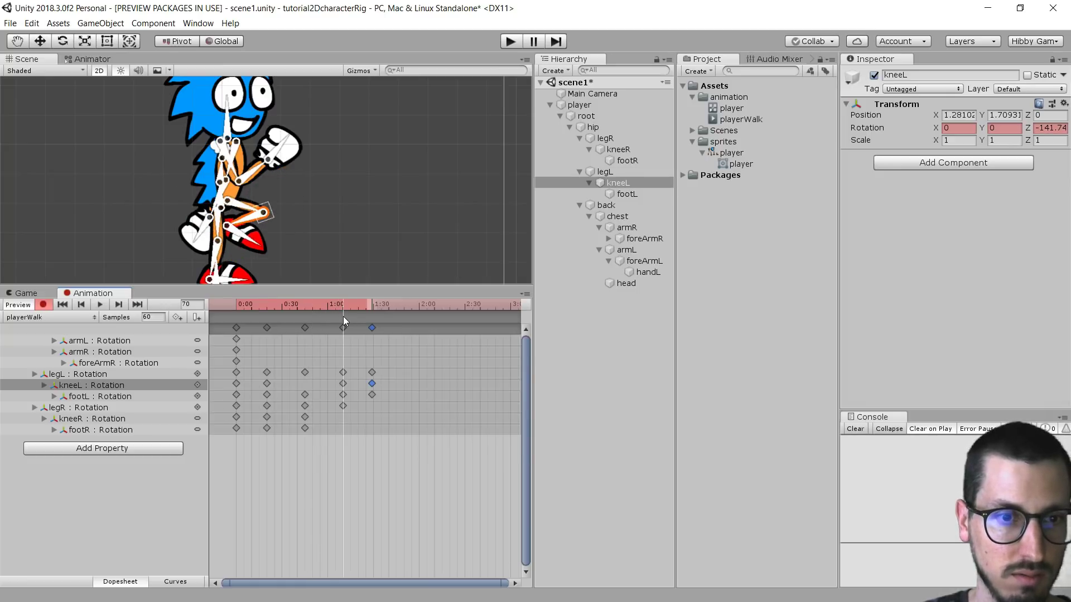
{"action": "left_click_drag", "start_coordinate": [343, 317], "coordinate": [374, 321]}
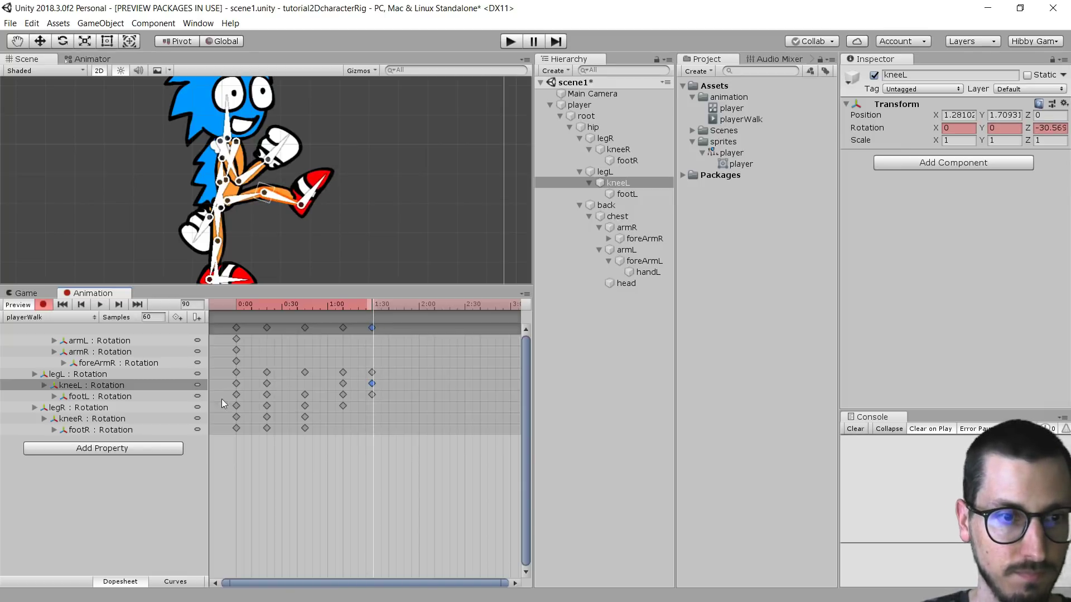
{"action": "left_click", "coordinate": [235, 406]}
{"action": "left_click", "coordinate": [237, 417], "text": "shift"}
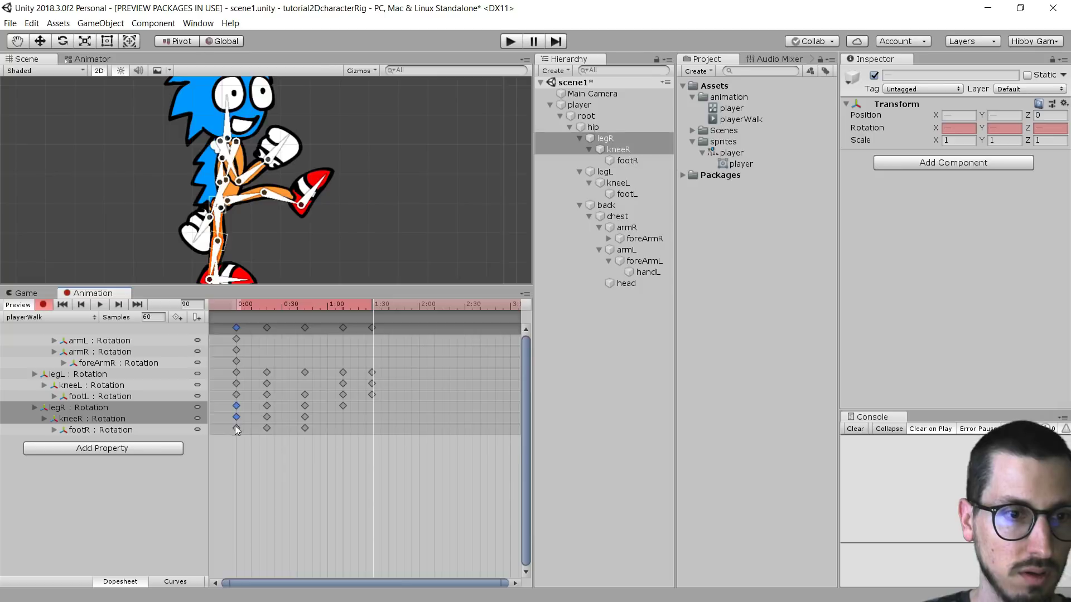
{"action": "left_click", "coordinate": [236, 428], "text": "shift"}
{"action": "left_click_drag", "start_coordinate": [345, 304], "coordinate": [372, 306]}
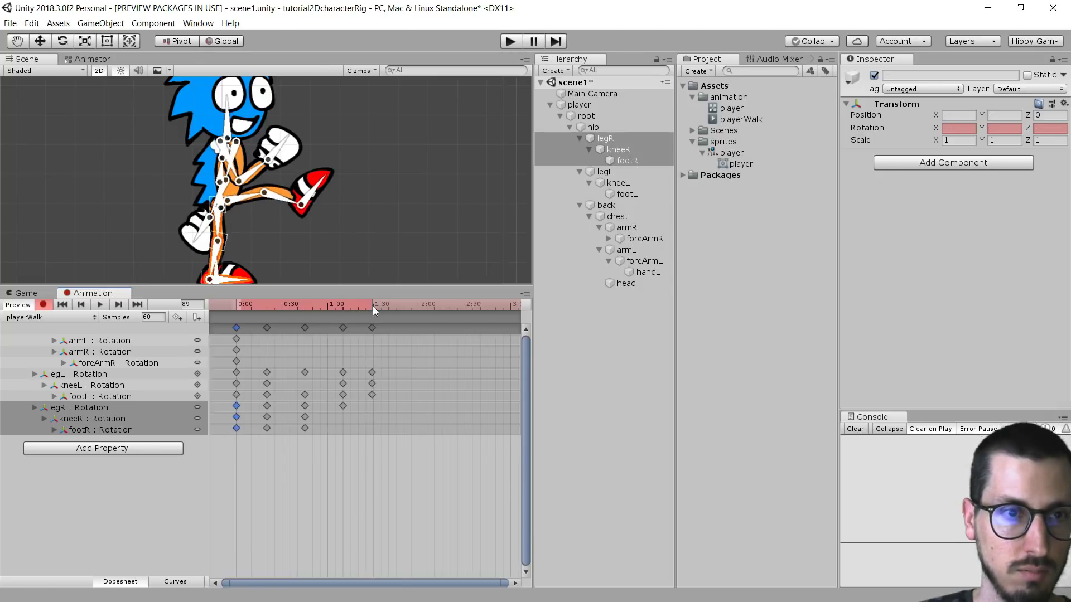
{"action": "key", "text": "ctrl+v"}
{"action": "left_click_drag", "start_coordinate": [362, 305], "coordinate": [285, 303]}
{"action": "left_click_drag", "start_coordinate": [218, 303], "coordinate": [177, 313]}
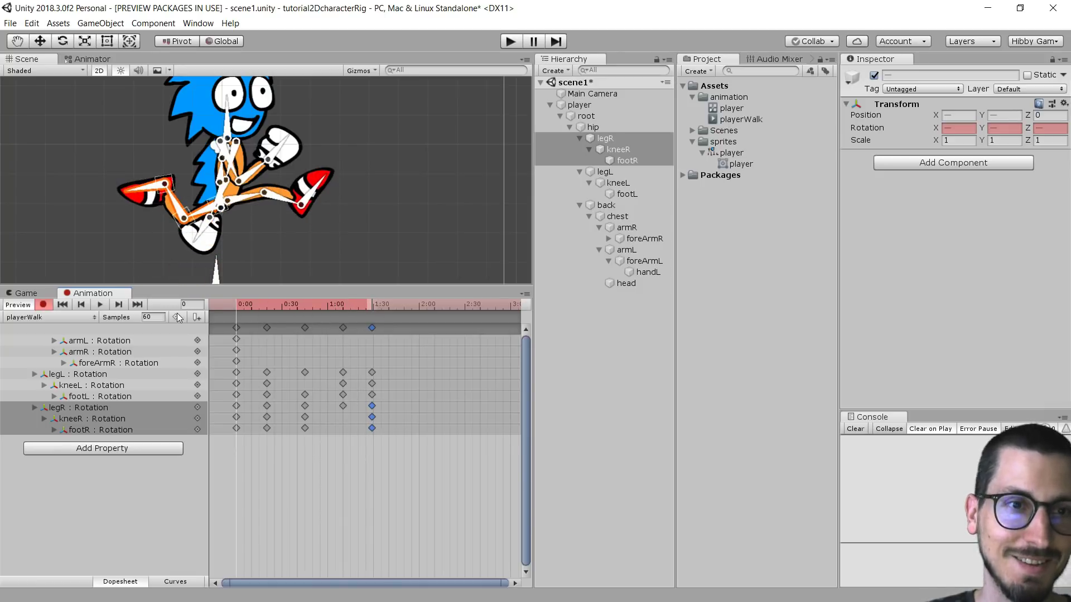
{"action": "left_click", "coordinate": [99, 305]}
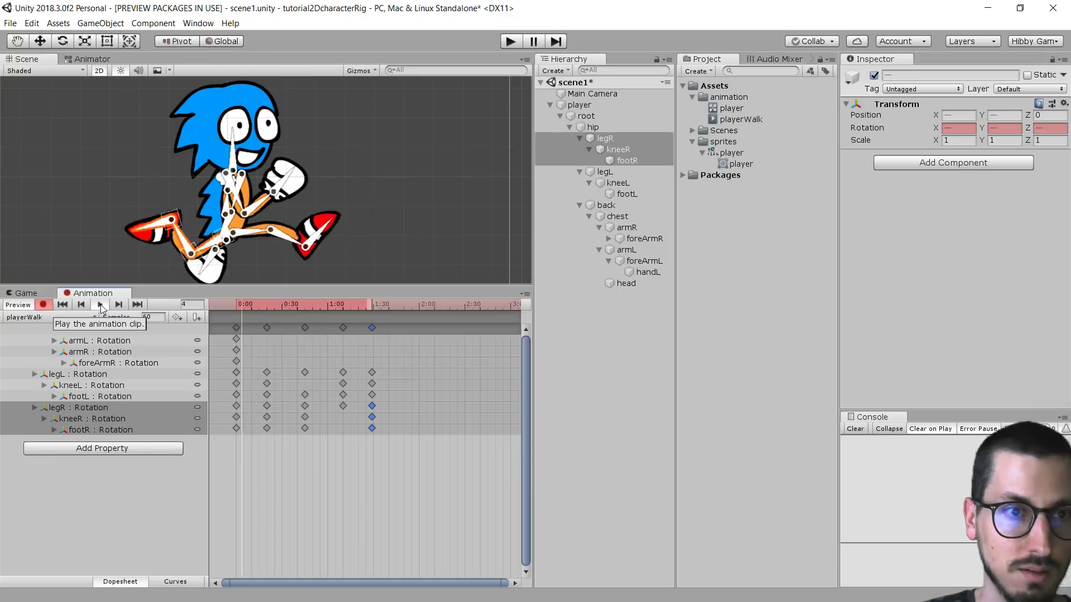
Step: Swing armR at frame 45, copy the right arm's frame 0 rotation keyframes to frame 89, and play the clip
{"action": "left_click", "coordinate": [219, 146]}
{"action": "left_click", "coordinate": [305, 304]}
{"action": "left_click_drag", "start_coordinate": [239, 157], "coordinate": [209, 149]}
{"action": "left_click", "coordinate": [237, 350]}
{"action": "key", "text": "ctrl+c"}
{"action": "left_click", "coordinate": [372, 304]}
{"action": "key", "text": "ctrl+v"}
{"action": "left_click", "coordinate": [100, 304]}
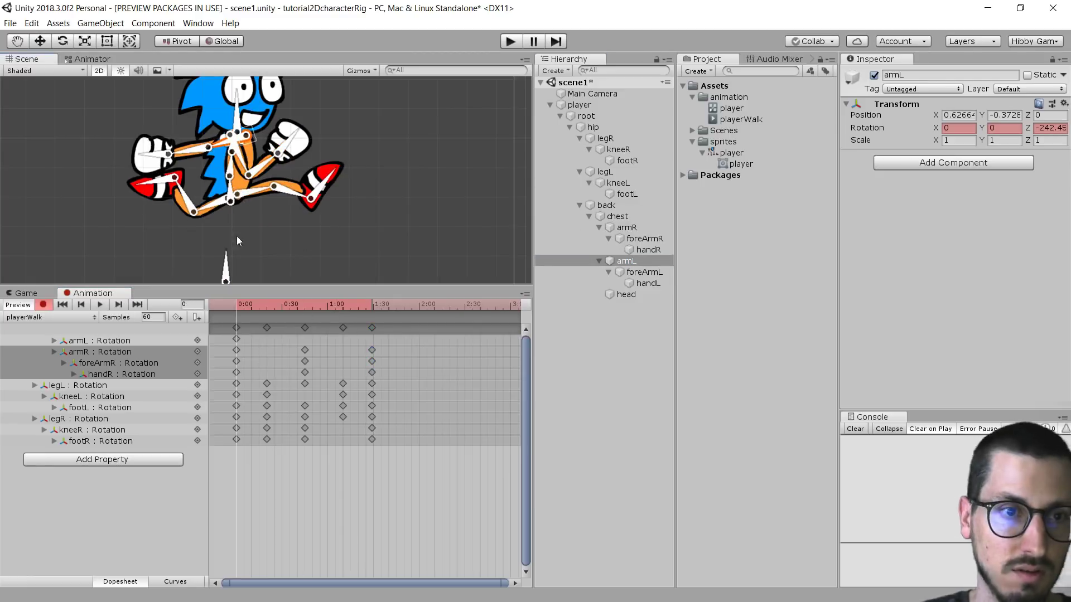
Step: Copy the left arm's frame 0 rotation keyframes to frame 89
{"action": "left_click", "coordinate": [54, 340]}
{"action": "left_click", "coordinate": [236, 350]}
{"action": "key", "text": "ctrl+c"}
{"action": "left_click", "coordinate": [372, 305]}
{"action": "key", "text": "ctrl+v"}
{"action": "left_click_drag", "start_coordinate": [368, 307], "coordinate": [272, 333]}
{"action": "left_click", "coordinate": [236, 373]}
{"action": "key", "text": "ctrl+c"}
{"action": "key", "text": "ctrl+v"}
{"action": "left_click", "coordinate": [54, 340]}
{"action": "left_click", "coordinate": [236, 350]}
{"action": "key", "text": "ctrl+c"}
{"action": "key", "text": "ctrl+v"}
{"action": "left_click", "coordinate": [237, 361]}
{"action": "key", "text": "ctrl+c"}
{"action": "key", "text": "ctrl+v"}
Step: Extend the front forearm forward and copy the frame 0 keyframes of armL and the right arm chain to frame 89
{"action": "left_click_drag", "start_coordinate": [266, 162], "coordinate": [296, 137]}
{"action": "left_click", "coordinate": [236, 362]}
{"action": "left_click", "coordinate": [372, 304]}
{"action": "left_click", "coordinate": [237, 339]}
{"action": "key", "text": "ctrl+v"}
{"action": "left_click_drag", "start_coordinate": [228, 368], "coordinate": [245, 399]}
{"action": "key", "text": "ctrl+v"}
Step: Adjust the arm rotations at frame 0 and copy both arms' frame 0 keyframes to frame 89
{"action": "left_click", "coordinate": [236, 304]}
{"action": "left_click_drag", "start_coordinate": [189, 151], "coordinate": [228, 154]}
{"action": "left_click_drag", "start_coordinate": [262, 168], "coordinate": [262, 154]}
{"action": "left_click_drag", "start_coordinate": [228, 368], "coordinate": [244, 399]}
{"action": "left_click", "coordinate": [372, 306]}
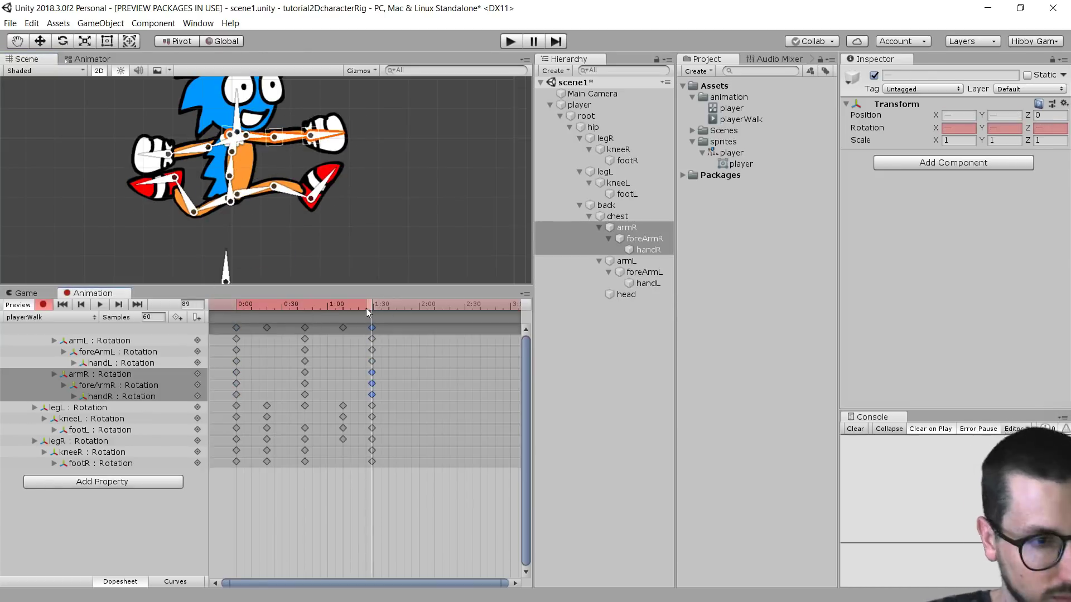
{"action": "left_click_drag", "start_coordinate": [228, 334], "coordinate": [244, 365]}
{"action": "key", "text": "ctrl+v"}
Step: Fine-tune the arm pose at frame 0 and rotate handR to about 96° at frame 45
{"action": "left_click", "coordinate": [223, 309]}
{"action": "left_click_drag", "start_coordinate": [230, 139], "coordinate": [226, 144]}
{"action": "key", "text": "ctrl+v"}
{"action": "left_click_drag", "start_coordinate": [371, 306], "coordinate": [305, 313]}
{"action": "left_click_drag", "start_coordinate": [142, 157], "coordinate": [136, 149]}
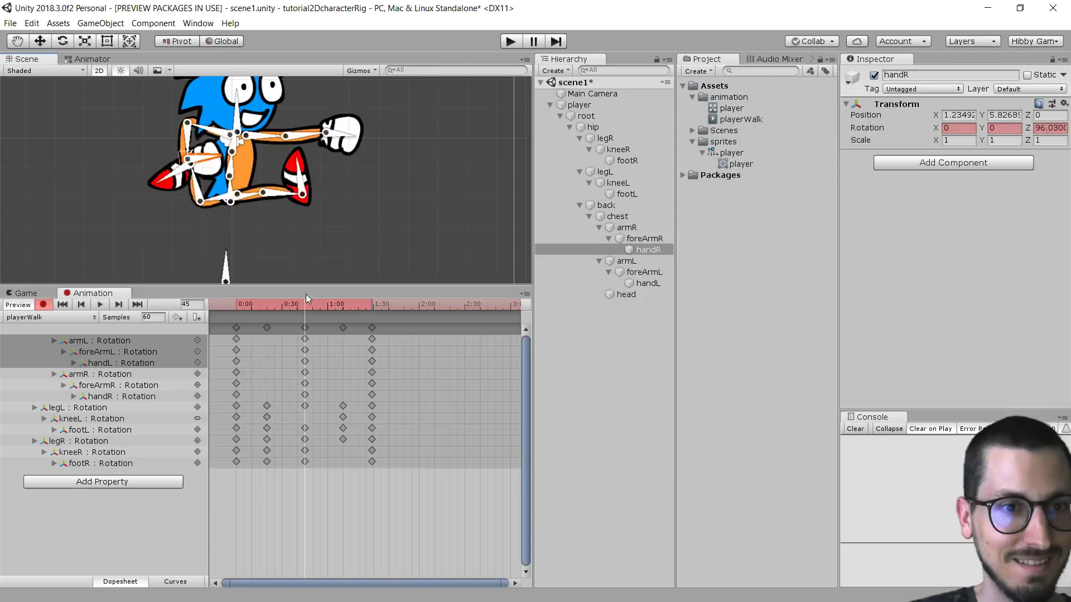
Step: Rotate the back and head bones at frame 0 and copy both rotation keyframes to frame 89
{"action": "left_click", "coordinate": [237, 305]}
{"action": "left_click_drag", "start_coordinate": [231, 163], "coordinate": [225, 161]}
{"action": "left_click_drag", "start_coordinate": [215, 109], "coordinate": [228, 106]}
{"action": "left_click_drag", "start_coordinate": [236, 306], "coordinate": [371, 312]}
{"action": "left_click", "coordinate": [236, 339]}
{"action": "left_click", "coordinate": [236, 417], "text": "ctrl"}
{"action": "key", "text": "ctrl+v"}
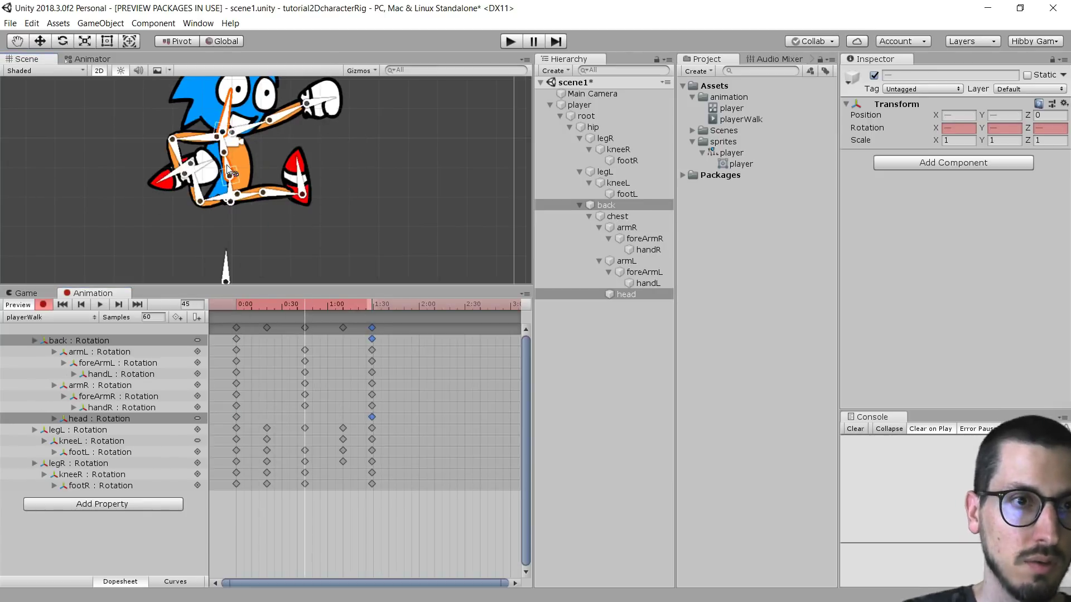
Step: Keyframe the back and head rotations at frame 45 and play the clip
{"action": "left_click", "coordinate": [305, 305]}
{"action": "left_click_drag", "start_coordinate": [262, 112], "coordinate": [271, 113]}
{"action": "middle_click_drag", "start_coordinate": [279, 167], "coordinate": [286, 211]}
{"action": "left_click", "coordinate": [99, 306]}
Step: Rotate armR and foreArmR closer to the body at frame 70 and at frame 20
{"action": "left_click_drag", "start_coordinate": [266, 305], "coordinate": [343, 305]}
{"action": "left_click_drag", "start_coordinate": [246, 200], "coordinate": [233, 203]}
{"action": "left_click_drag", "start_coordinate": [258, 230], "coordinate": [252, 222]}
{"action": "left_click_drag", "start_coordinate": [342, 305], "coordinate": [267, 317]}
{"action": "left_click_drag", "start_coordinate": [240, 200], "coordinate": [226, 198]}
{"action": "left_click_drag", "start_coordinate": [245, 229], "coordinate": [237, 221]}
Step: Add the hip bone's Rotation property to the playerWalk clip
{"action": "left_click", "coordinate": [249, 497]}
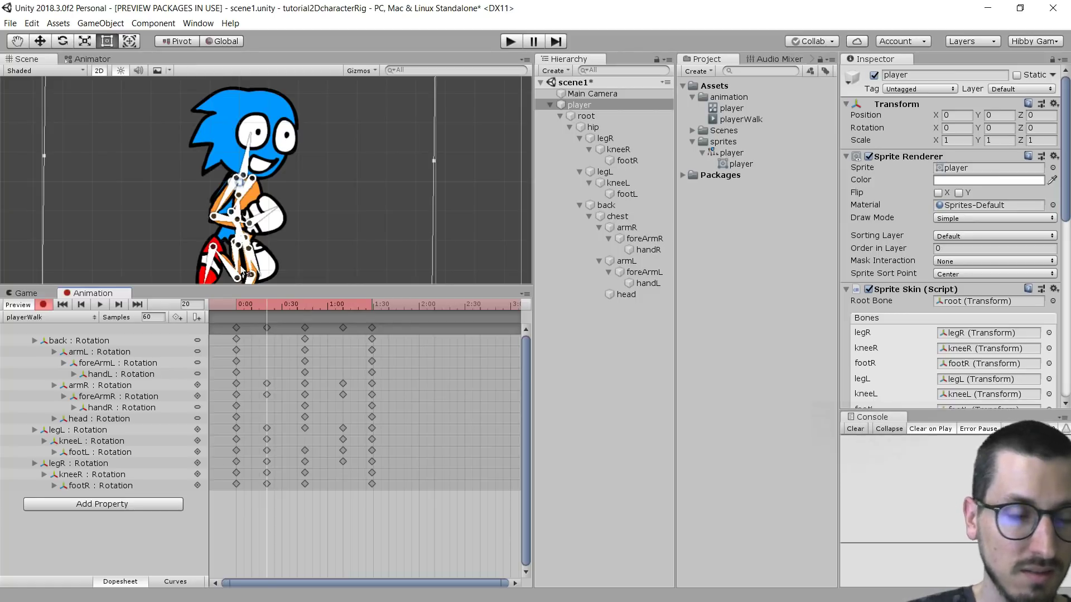
{"action": "left_click", "coordinate": [101, 504]}
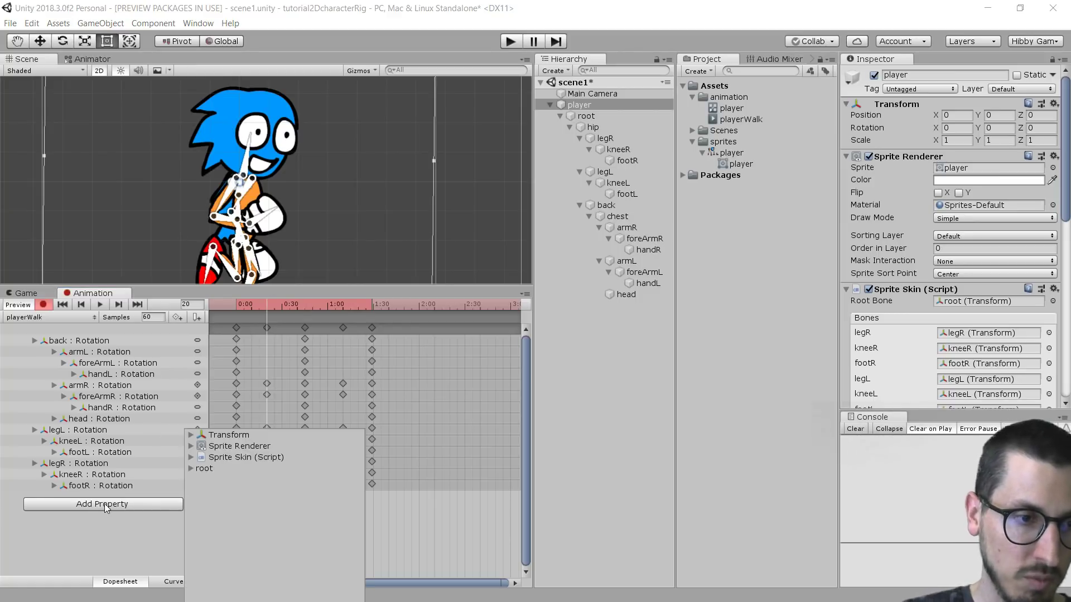
{"action": "left_click", "coordinate": [191, 469]}
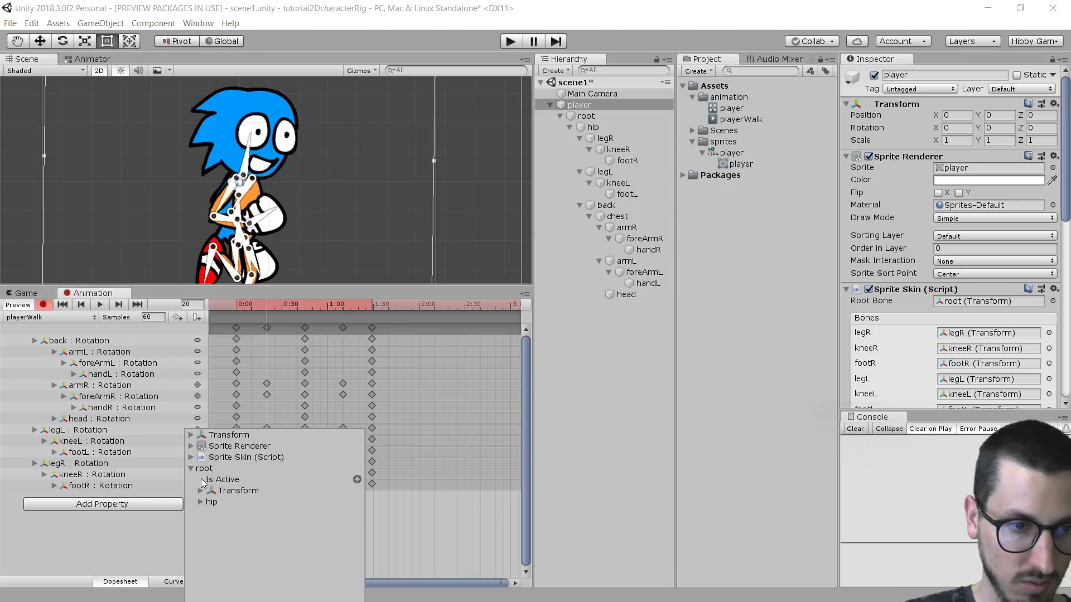
{"action": "left_click", "coordinate": [201, 501]}
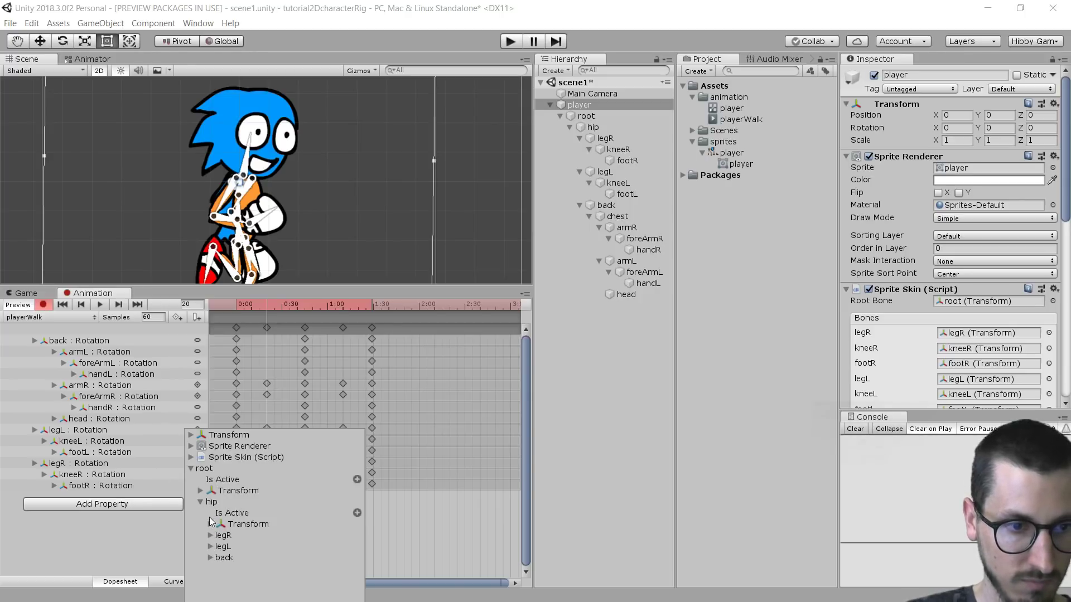
{"action": "left_click", "coordinate": [211, 524]}
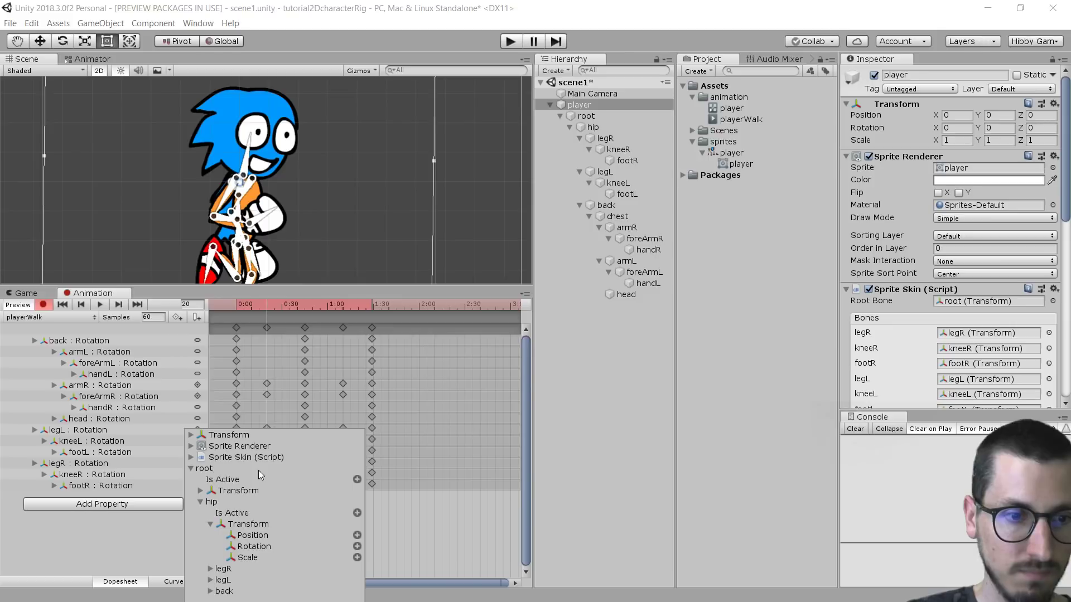
{"action": "left_click", "coordinate": [249, 527]}
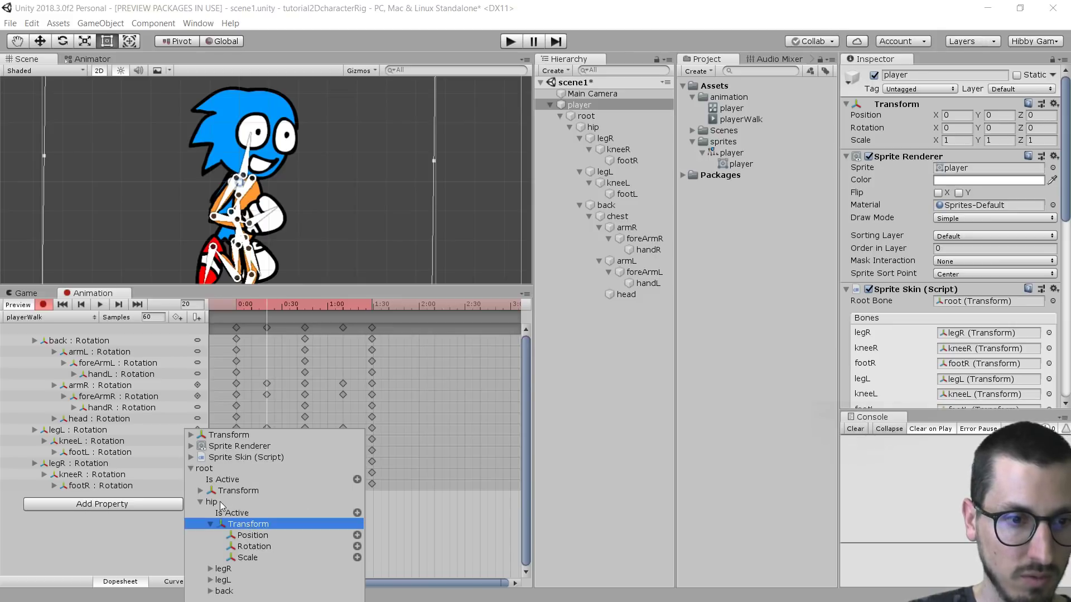
{"action": "left_click", "coordinate": [215, 503]}
{"action": "left_click", "coordinate": [271, 547]}
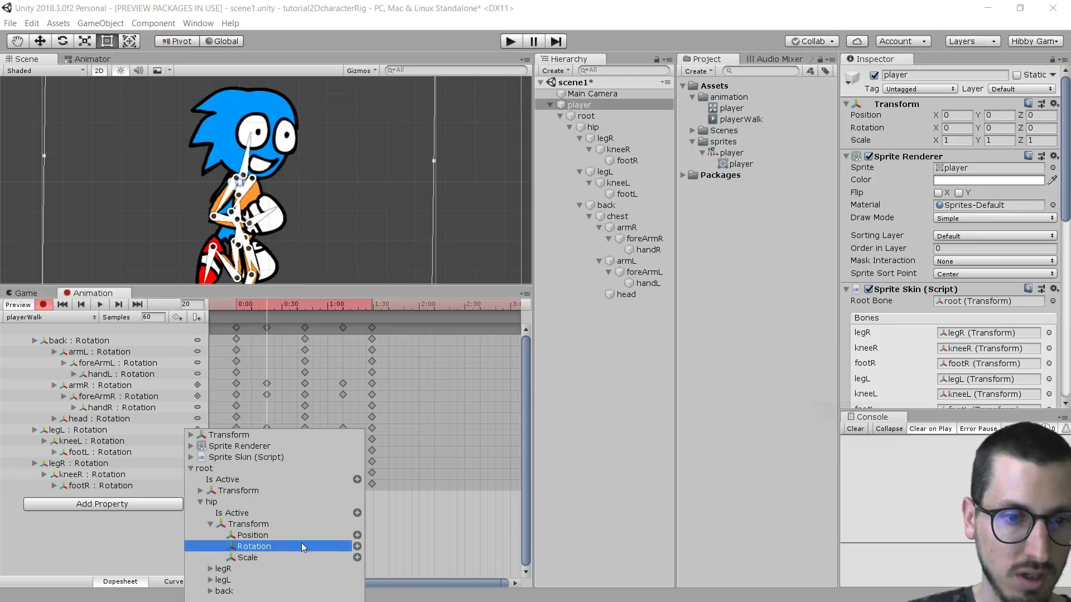
{"action": "left_click", "coordinate": [357, 546]}
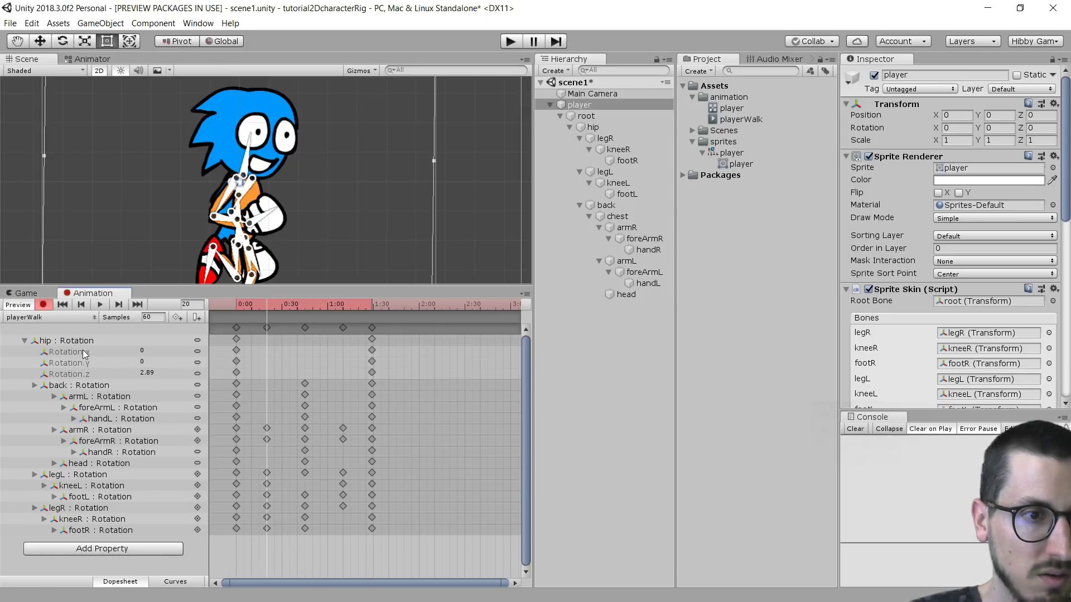
Step: Try changing the hip's X and Z rotation values at frame 20, undo both changes, and collapse the hip property
{"action": "left_click", "coordinate": [133, 351]}
{"action": "type", "text": "10.55"}
{"action": "left_click_drag", "start_coordinate": [451, 351], "coordinate": [866, 343]}
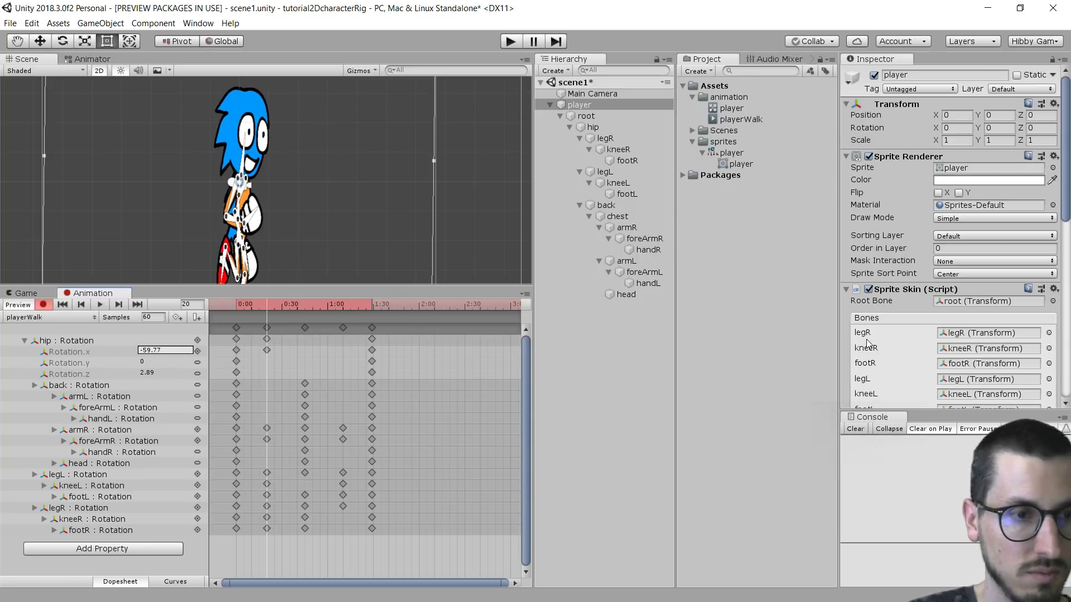
{"action": "key", "text": "ctrl+z"}
{"action": "left_click_drag", "start_coordinate": [139, 379], "coordinate": [55, 347]}
{"action": "key", "text": "ctrl+z"}
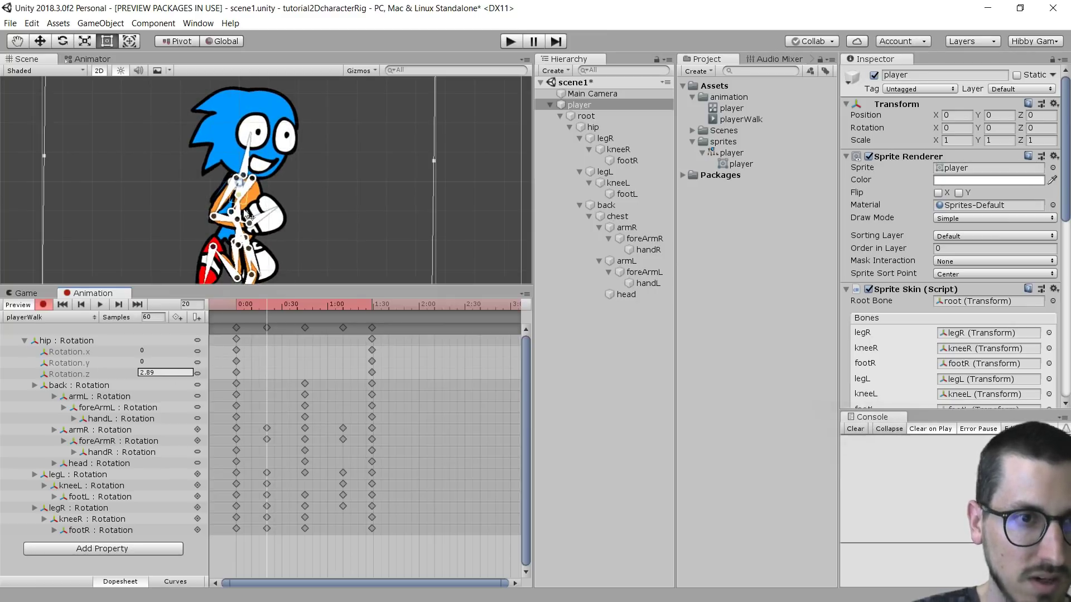
{"action": "left_click", "coordinate": [25, 341]}
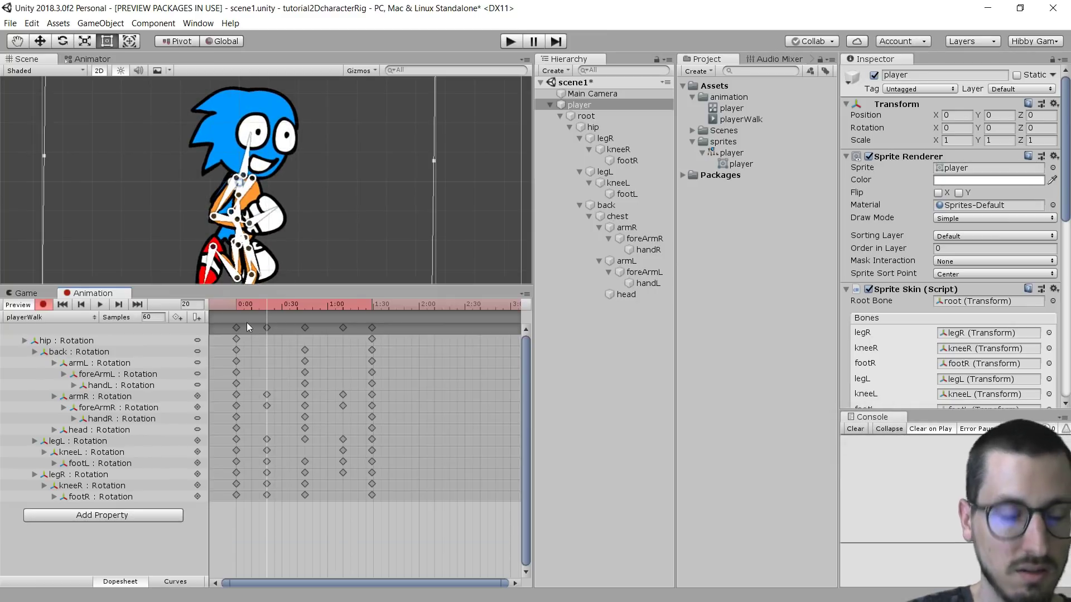
Step: Scale all of the clip's keyframes in time so the last one falls at about frame 48, and play the faster walk
{"action": "left_click", "coordinate": [100, 305]}
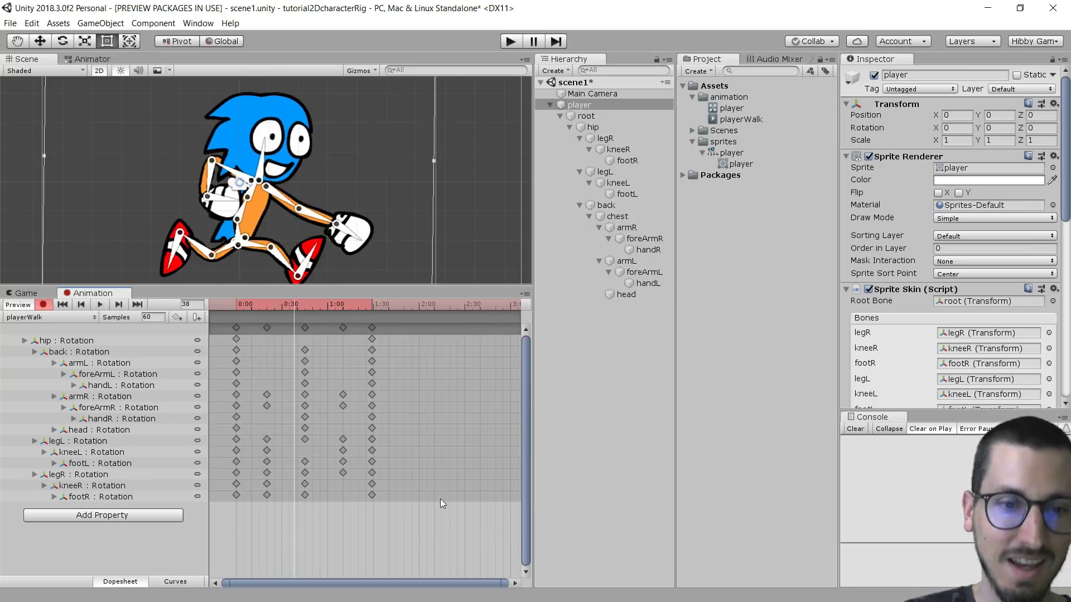
{"action": "left_click", "coordinate": [372, 329]}
{"action": "left_click", "coordinate": [343, 328]}
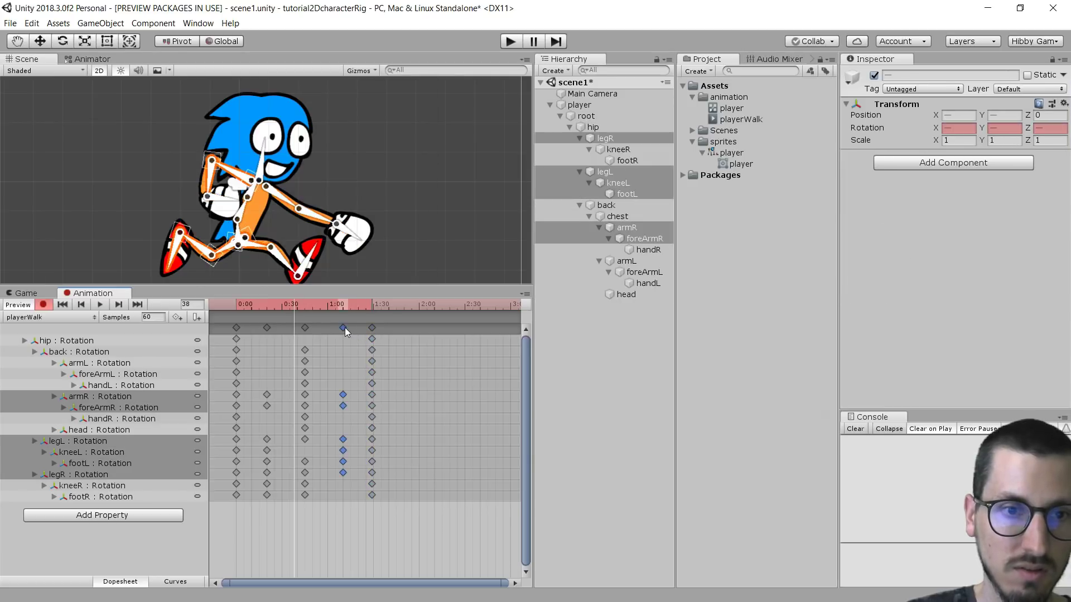
{"action": "left_click", "coordinate": [304, 328]}
{"action": "left_click", "coordinate": [267, 328]}
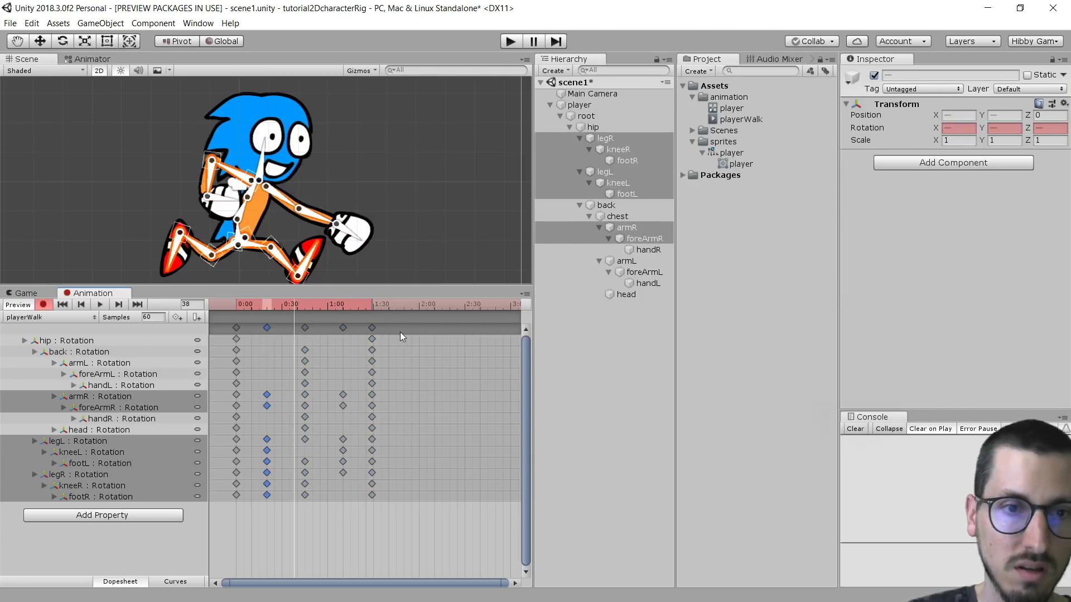
{"action": "left_click_drag", "start_coordinate": [247, 328], "coordinate": [226, 329]}
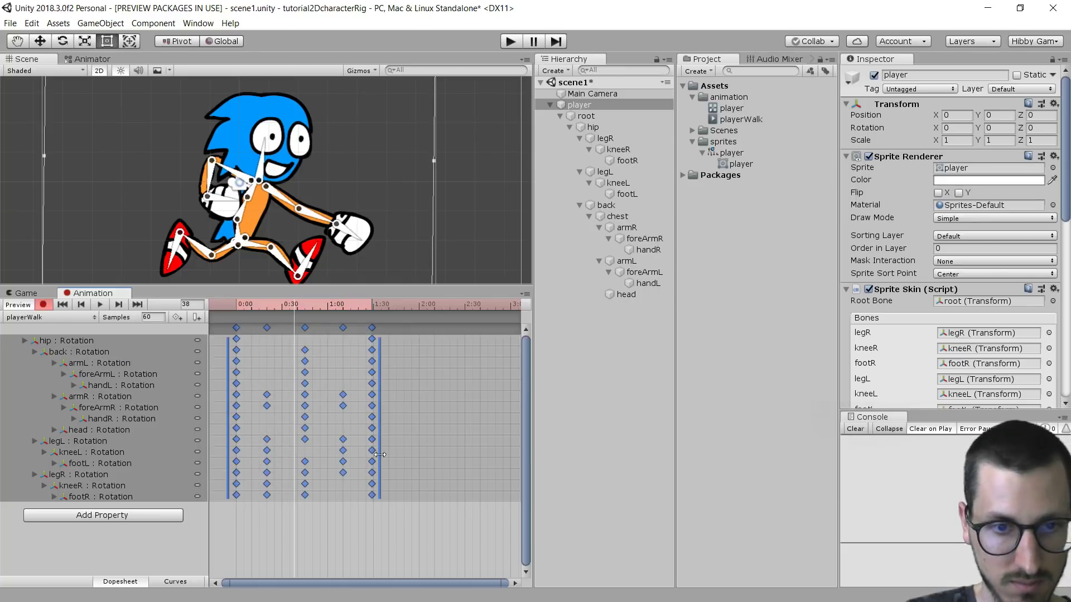
{"action": "left_click_drag", "start_coordinate": [379, 380], "coordinate": [317, 378]}
{"action": "left_click", "coordinate": [101, 304]}
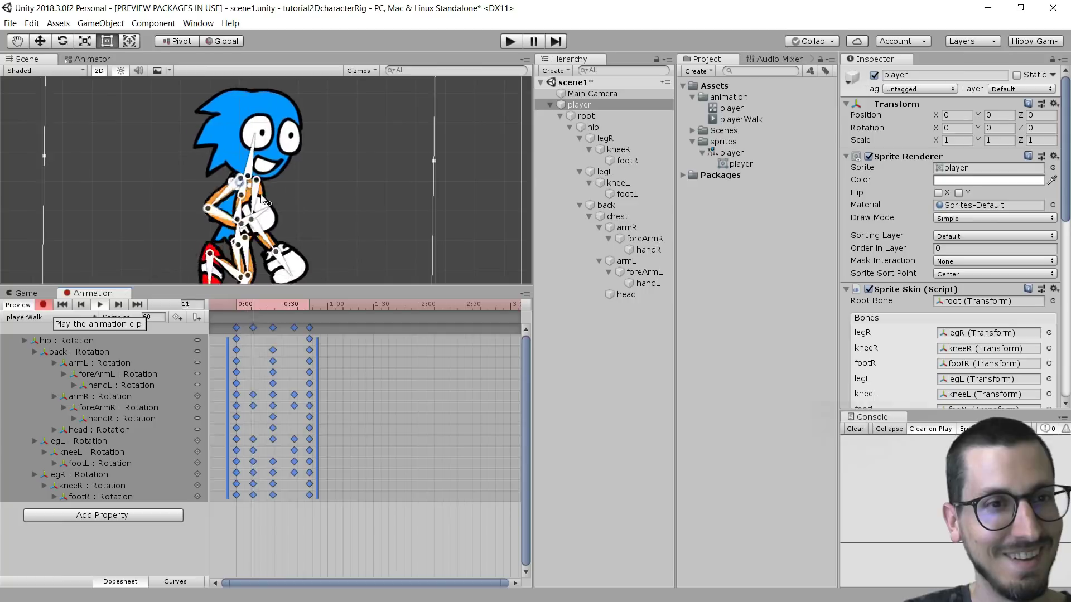
Step: Stop recording the walk clip and run the scene with Maximize On Play enabled to check the walk, exiting Play mode at the end
{"action": "scroll", "coordinate": [326, 147], "scroll_direction": "down", "scroll_amount": 3}
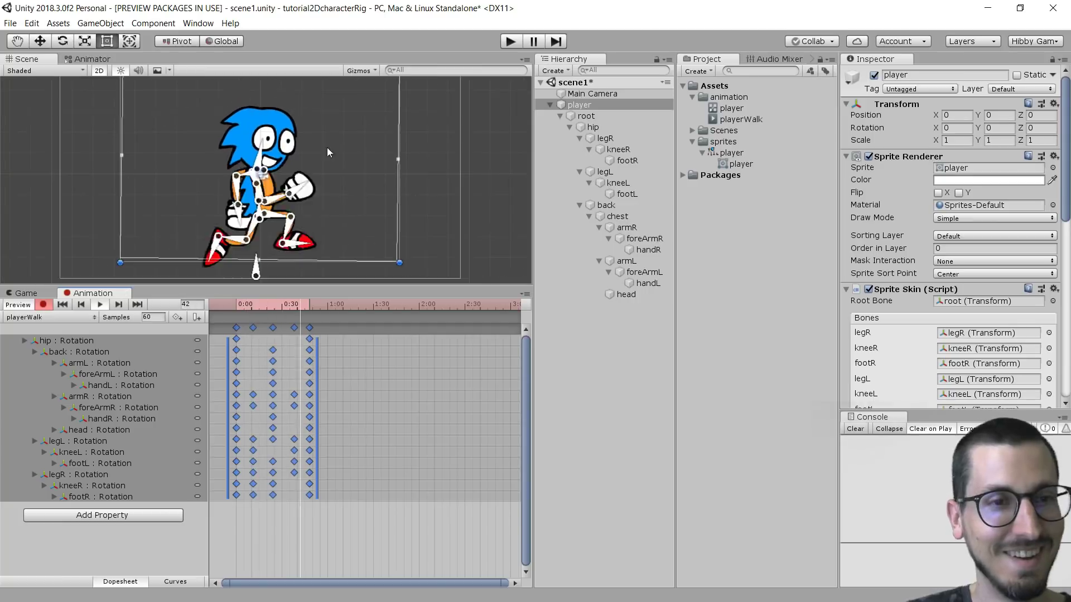
{"action": "left_click", "coordinate": [43, 304]}
{"action": "key", "text": "space"}
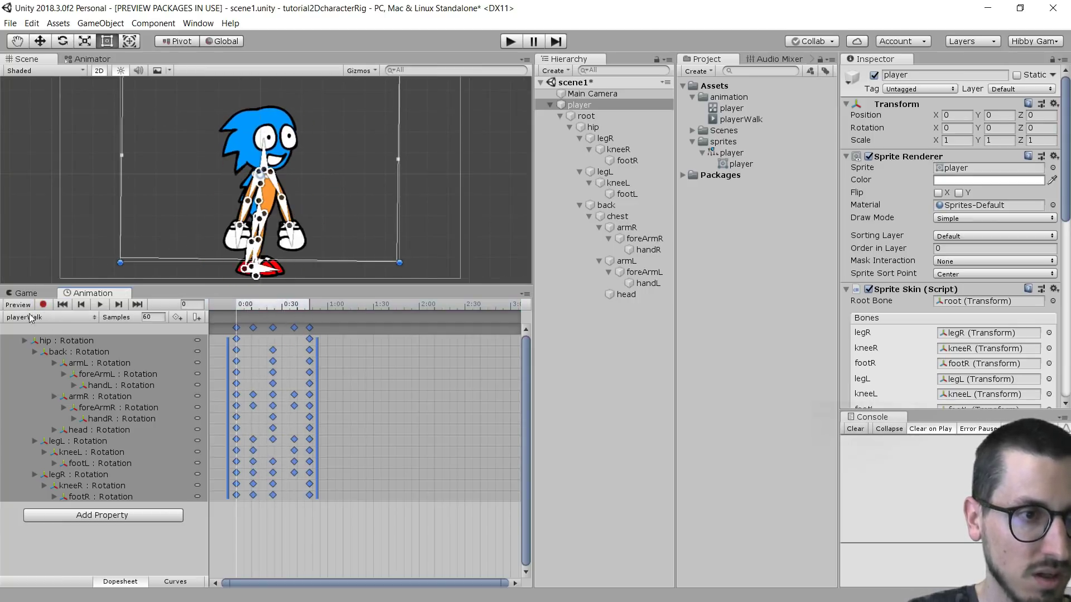
{"action": "left_click", "coordinate": [36, 296]}
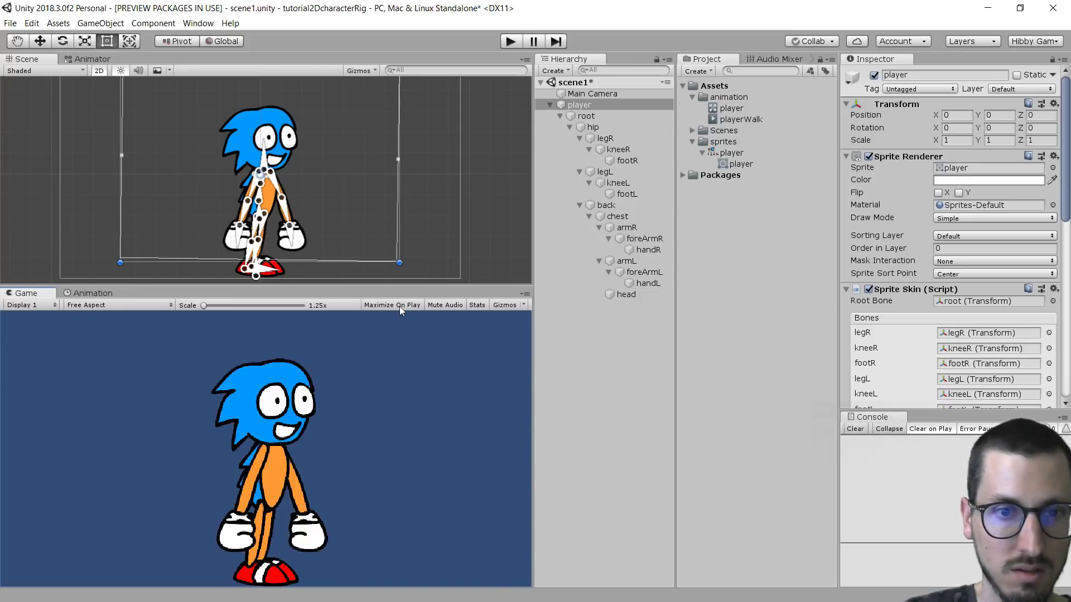
{"action": "left_click", "coordinate": [510, 41]}
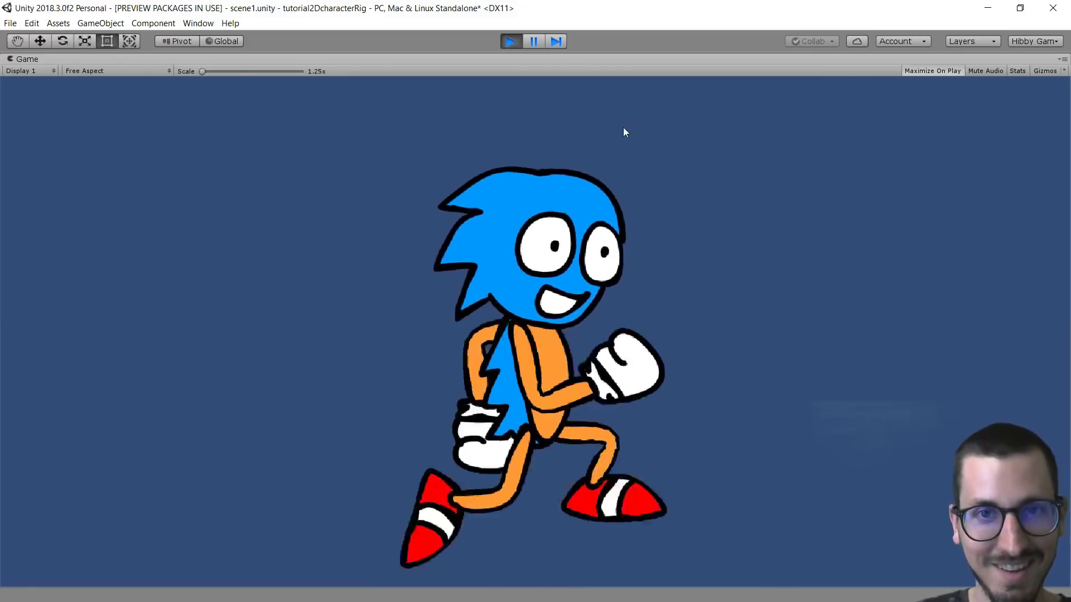
{"action": "left_click", "coordinate": [511, 41]}
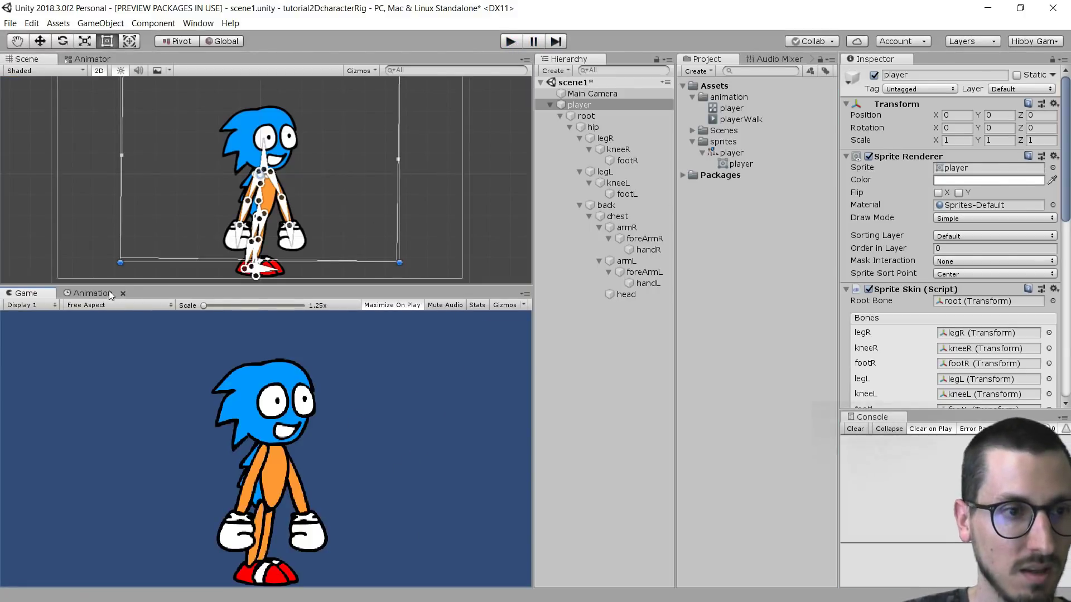
Step: Create a new animation clip for the player named playerIdle in the animation folder
{"action": "left_click", "coordinate": [92, 293]}
{"action": "left_click", "coordinate": [23, 318]}
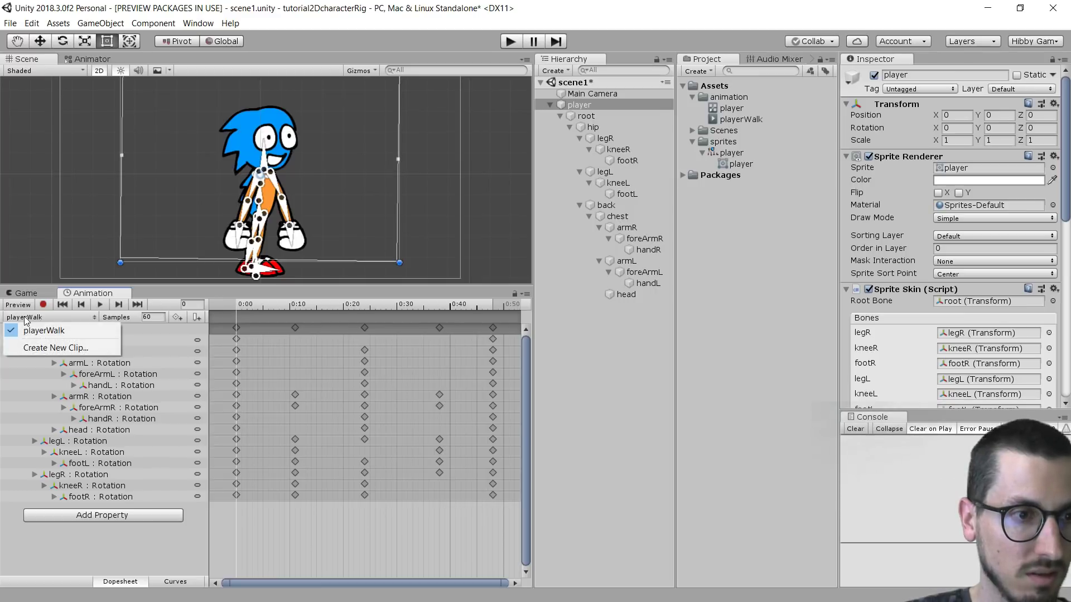
{"action": "left_click", "coordinate": [64, 349]}
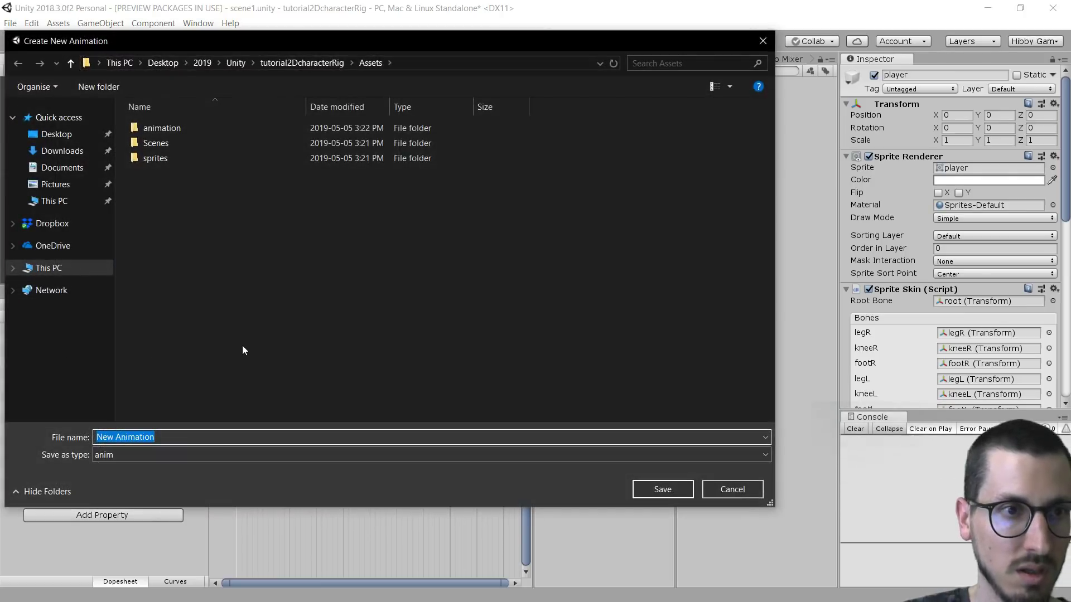
{"action": "double_click", "coordinate": [138, 129]}
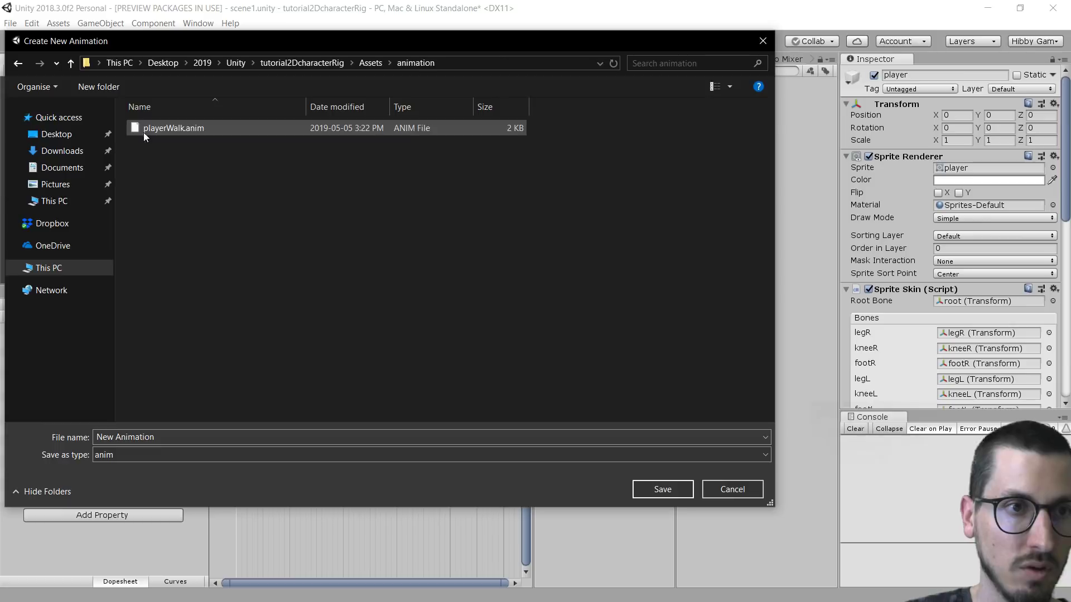
{"action": "type", "text": "pla"}
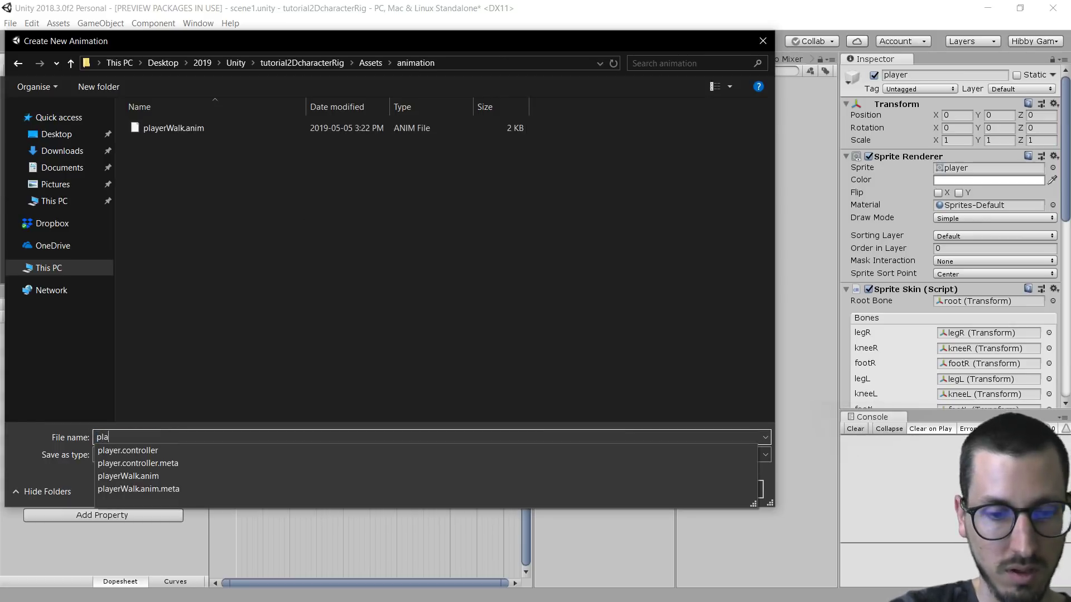
{"action": "type", "text": "yerl"}
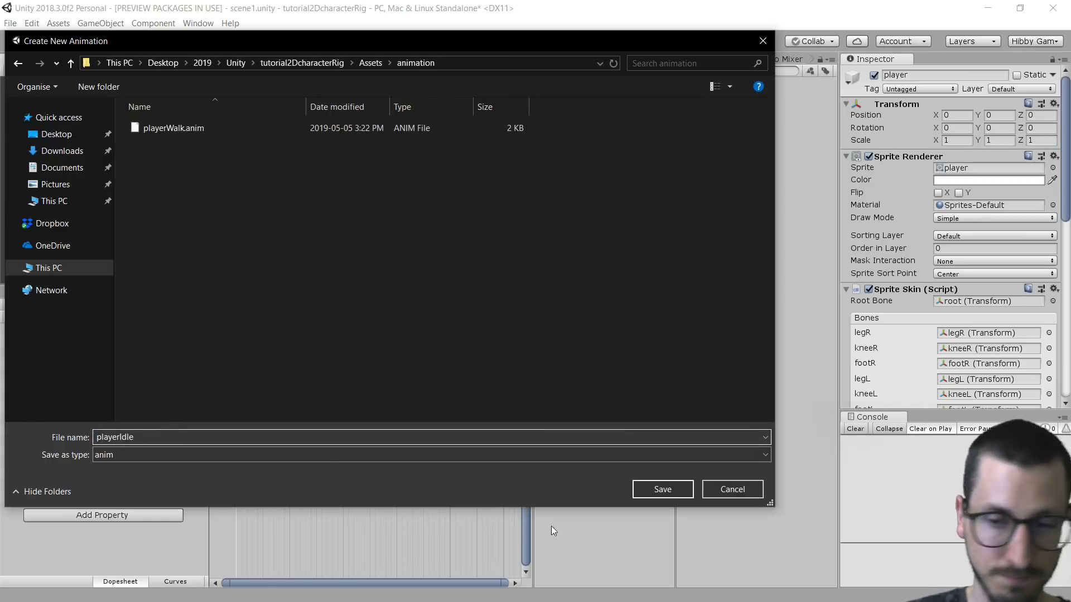
{"action": "left_click", "coordinate": [663, 496]}
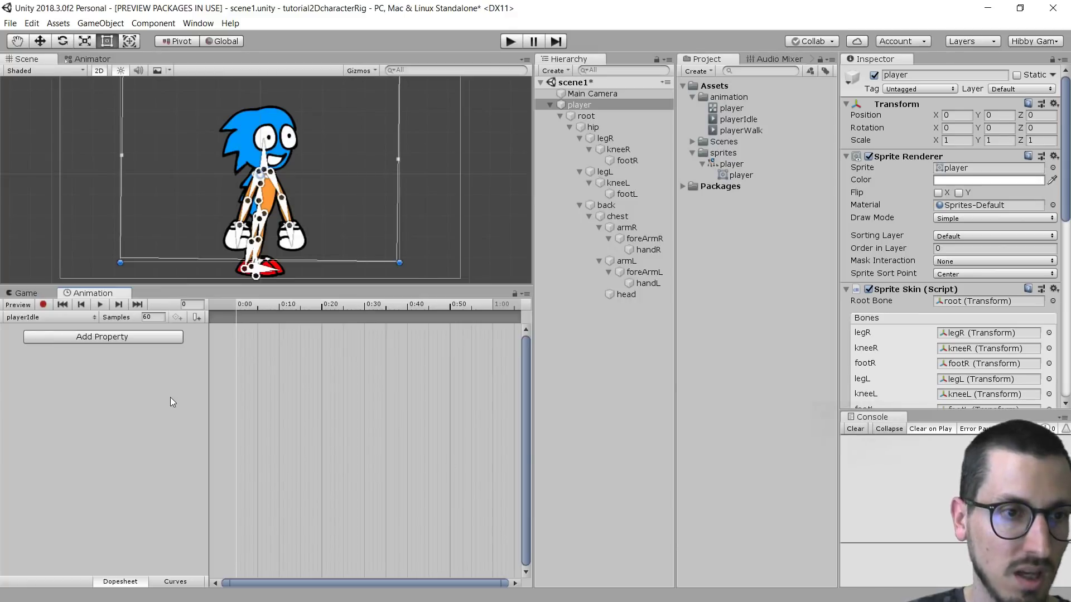
Step: Make playerIdle the layer default state in the Animator and arrange it directly above playerWalk
{"action": "left_click", "coordinate": [93, 59]}
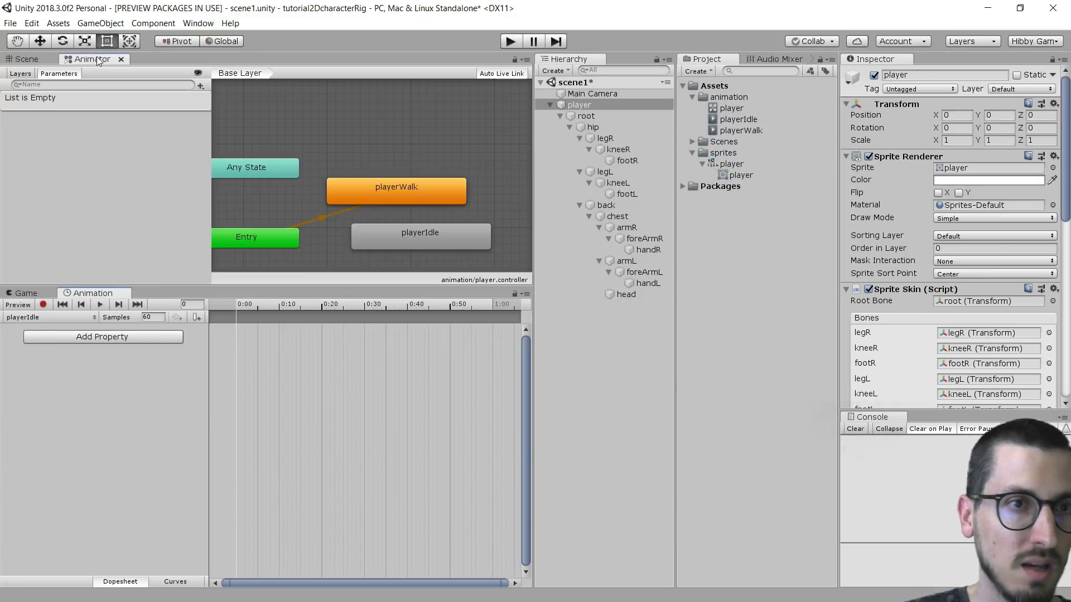
{"action": "right_click", "coordinate": [406, 236]}
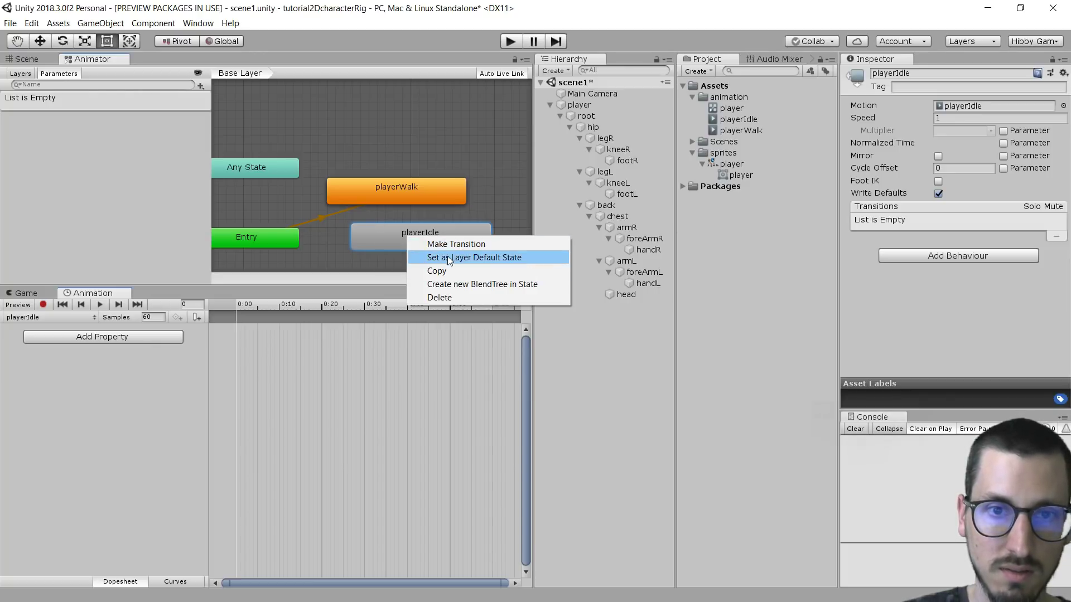
{"action": "left_click", "coordinate": [500, 261]}
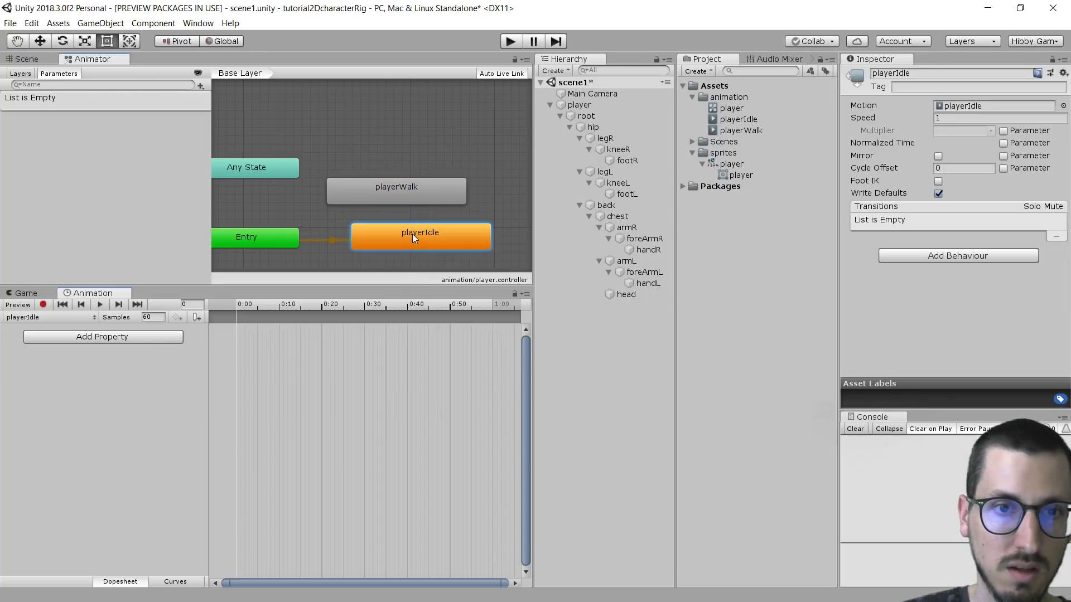
{"action": "left_click_drag", "start_coordinate": [413, 233], "coordinate": [383, 143]}
{"action": "left_click_drag", "start_coordinate": [398, 199], "coordinate": [401, 220]}
{"action": "left_click_drag", "start_coordinate": [399, 155], "coordinate": [390, 176]}
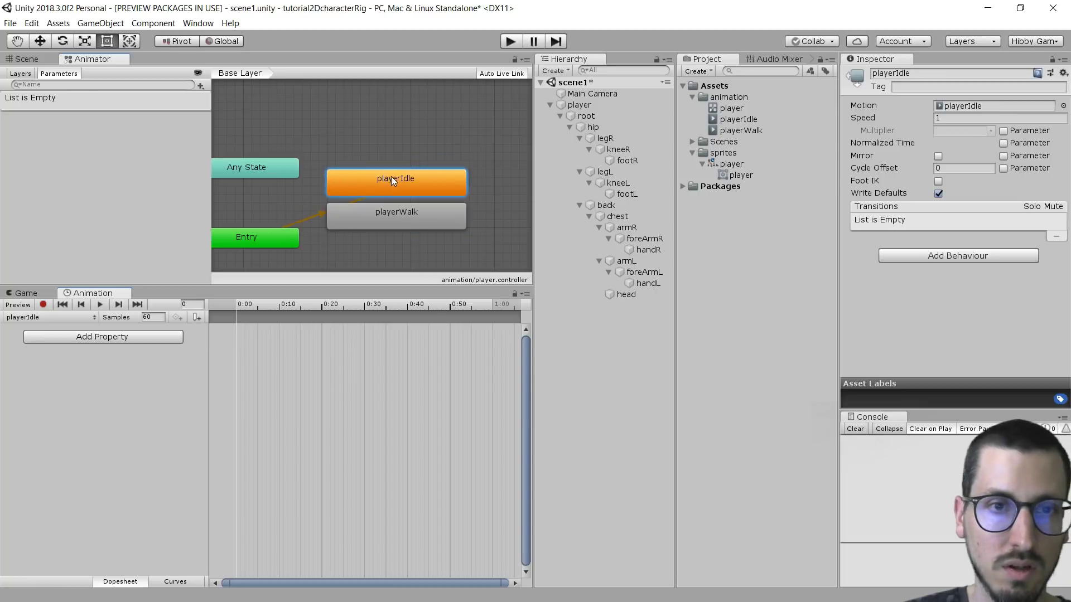
Step: Start recording the player's playerIdle clip and rotate legL and legR apart at frame 0, undoing the trial knee rotations
{"action": "left_click", "coordinate": [27, 59]}
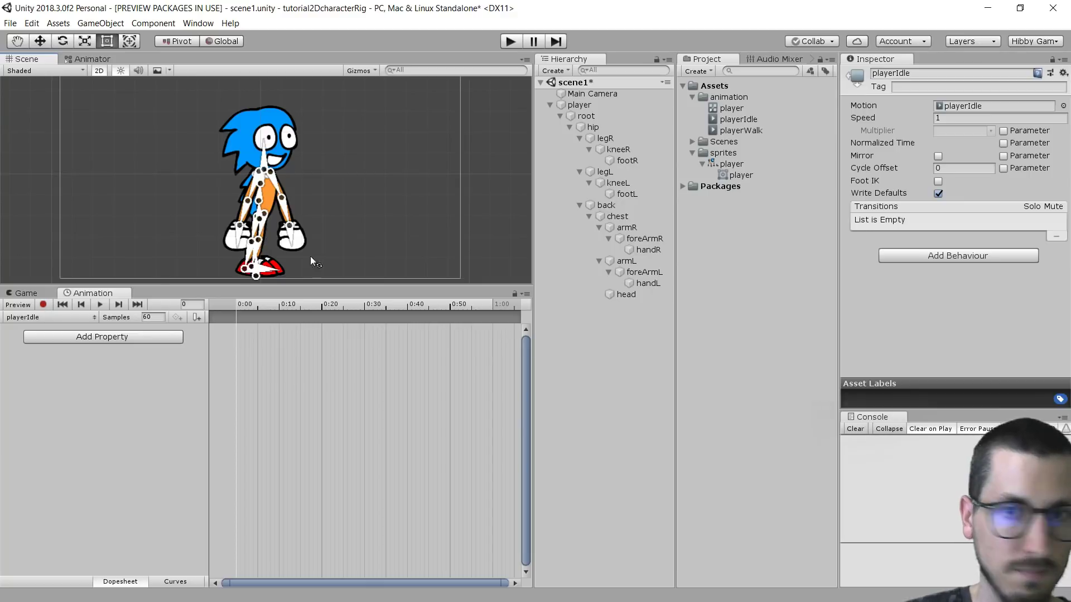
{"action": "left_click", "coordinate": [579, 106]}
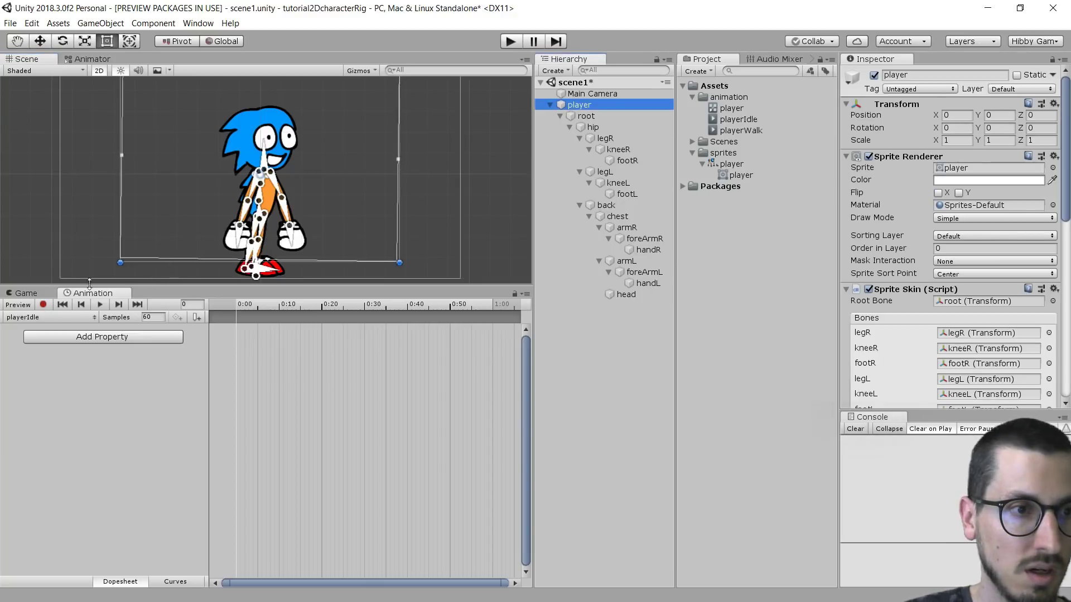
{"action": "left_click", "coordinate": [43, 305]}
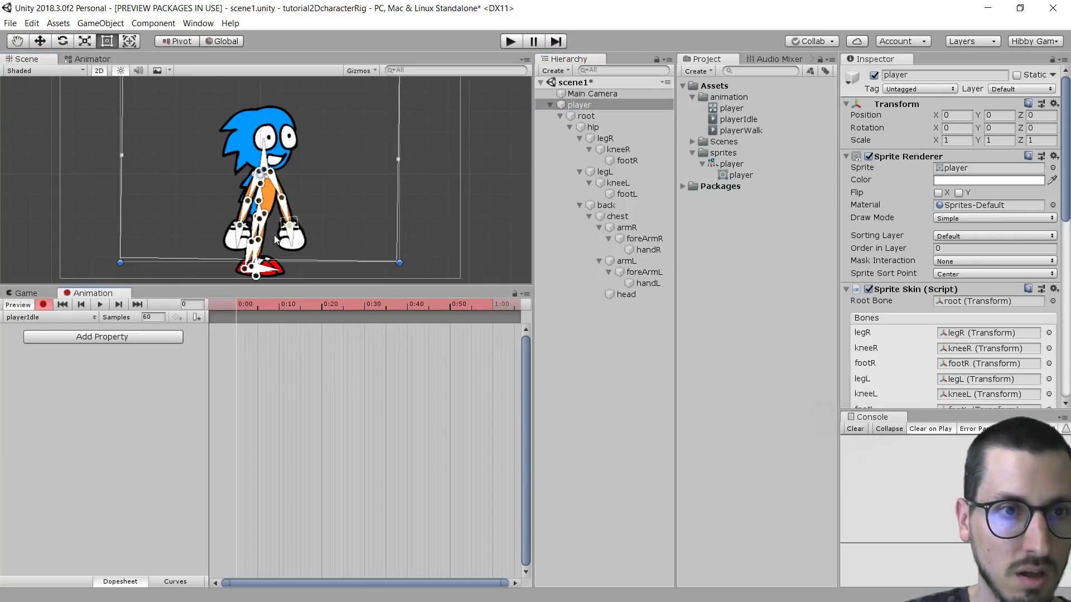
{"action": "left_click_drag", "start_coordinate": [262, 229], "coordinate": [268, 231]}
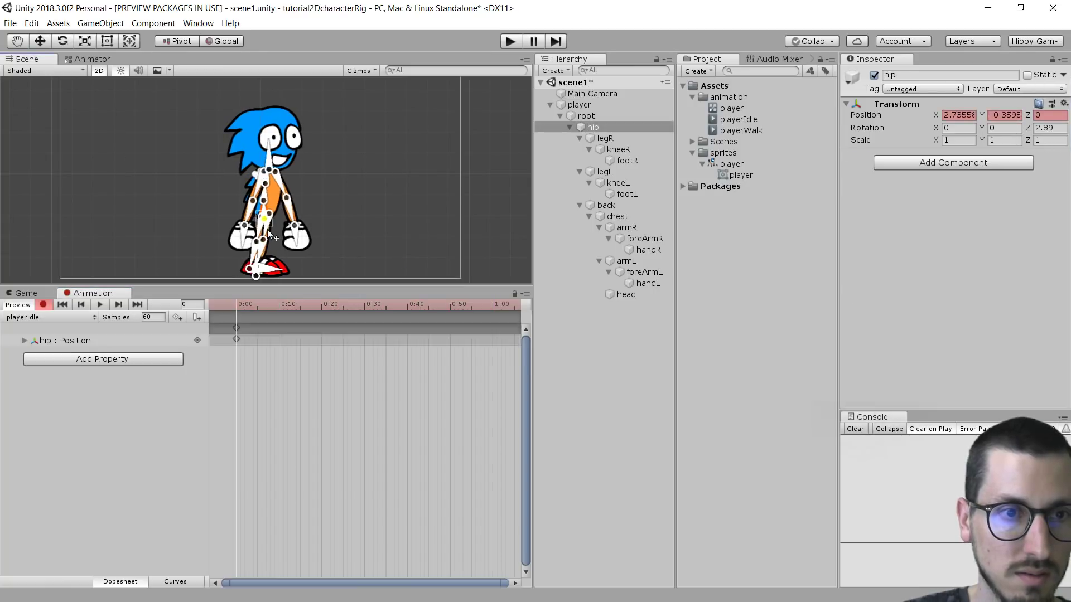
{"action": "left_click", "coordinate": [266, 231]}
{"action": "scroll", "coordinate": [284, 241], "scroll_direction": "up", "scroll_amount": 3}
{"action": "left_click_drag", "start_coordinate": [249, 229], "coordinate": [253, 268]}
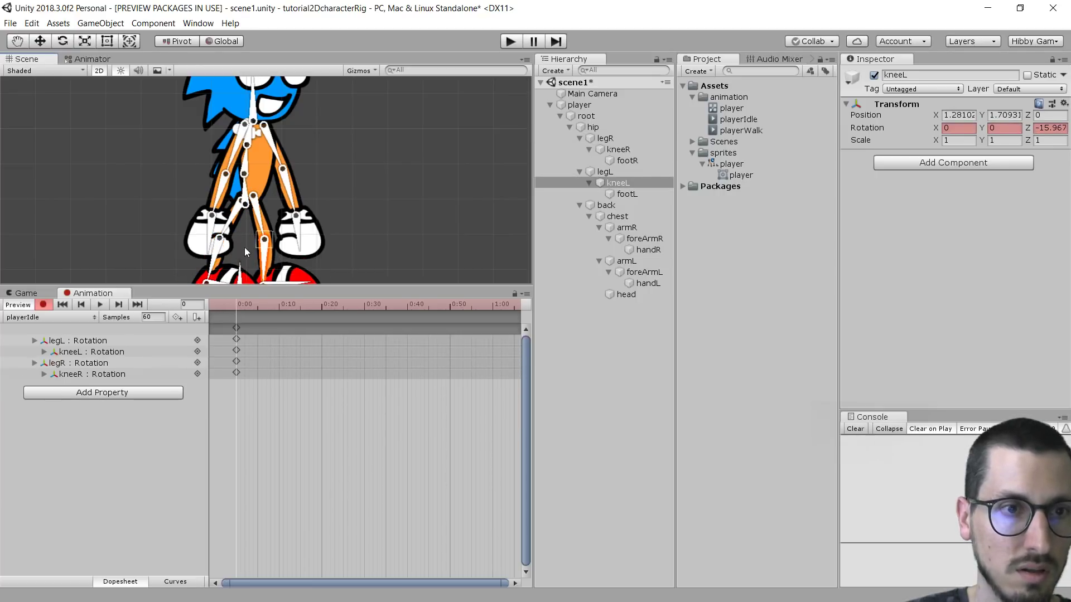
{"action": "key", "text": "ctrl+z"}
{"action": "key", "text": "ctrl+z"}
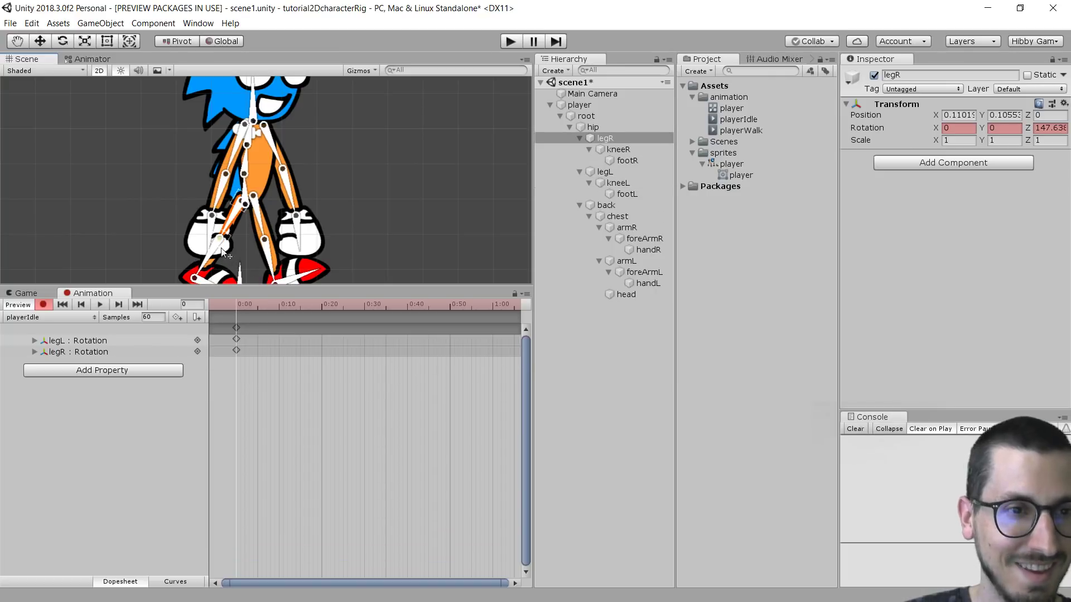
Step: Shift the kneeR bone slightly and rotate footR and footL for the standing pose at frame 0
{"action": "left_click_drag", "start_coordinate": [220, 239], "coordinate": [225, 240]}
{"action": "middle_click_drag", "start_coordinate": [306, 230], "coordinate": [320, 194]}
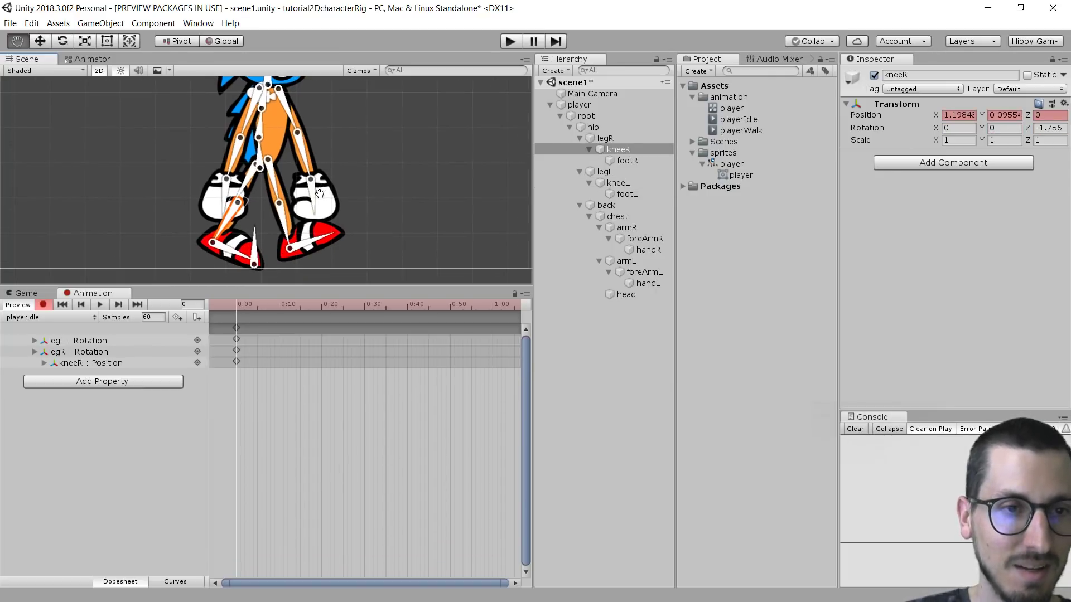
{"action": "left_click_drag", "start_coordinate": [237, 254], "coordinate": [239, 245]}
{"action": "left_click_drag", "start_coordinate": [318, 241], "coordinate": [329, 255]}
Step: Rotate the back to about -4.55 and the head to about -3.88 on Z at frame 0
{"action": "middle_click_drag", "start_coordinate": [323, 186], "coordinate": [327, 224]}
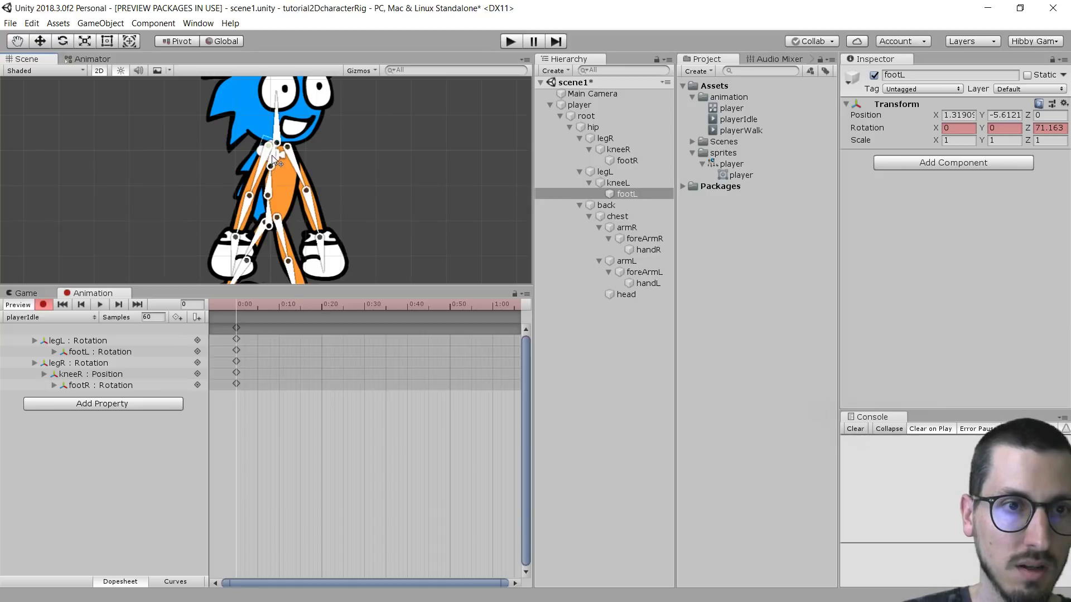
{"action": "left_click_drag", "start_coordinate": [270, 181], "coordinate": [269, 179]}
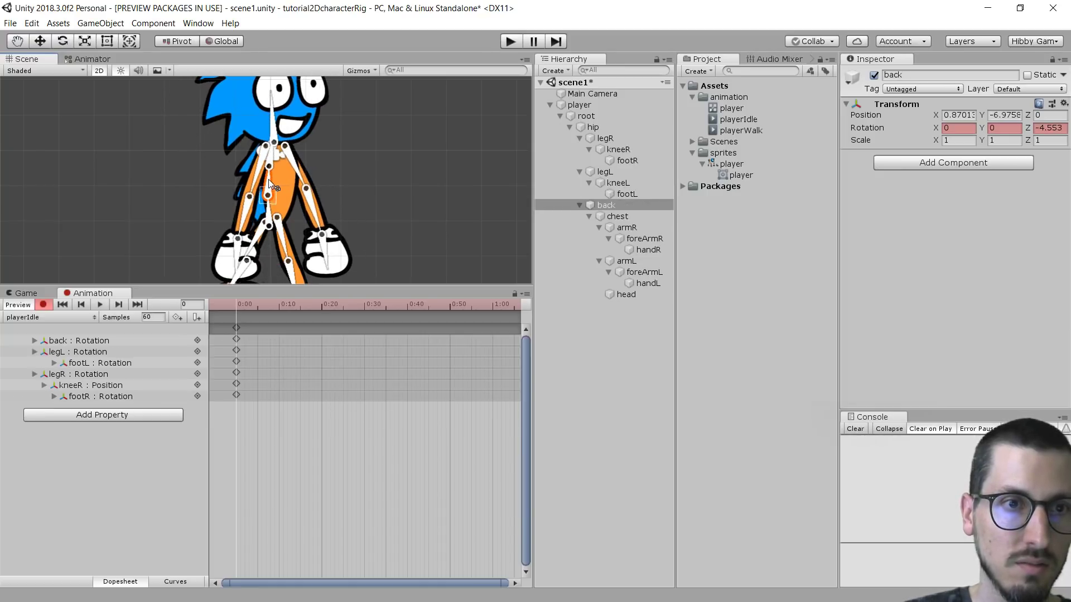
{"action": "left_click_drag", "start_coordinate": [282, 115], "coordinate": [280, 114]}
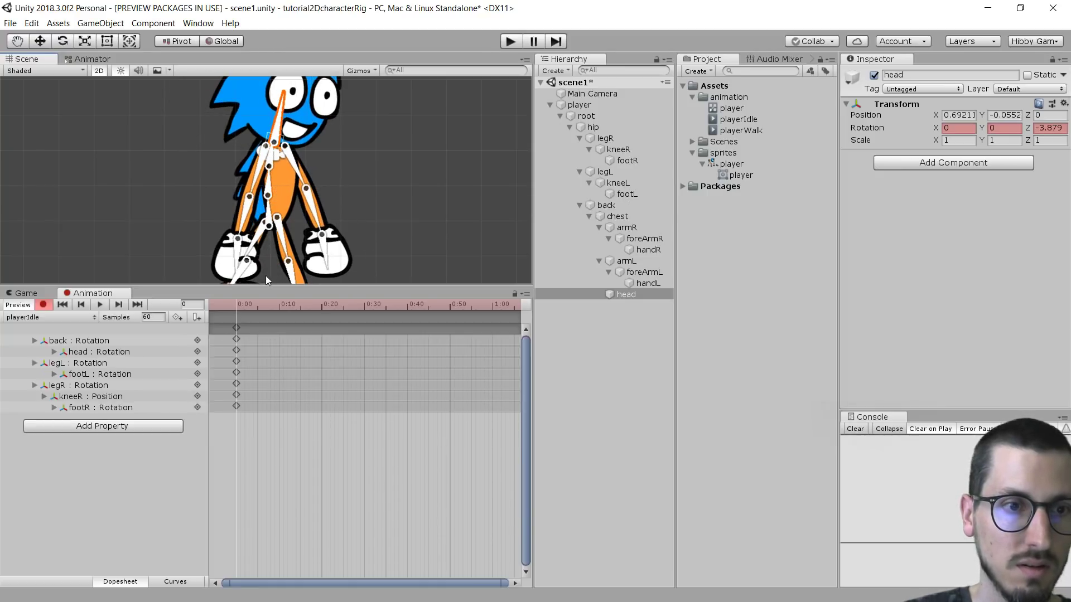
Step: Add a key for all of the playerIdle clip's properties at frame 50
{"action": "left_click_drag", "start_coordinate": [241, 302], "coordinate": [450, 313]}
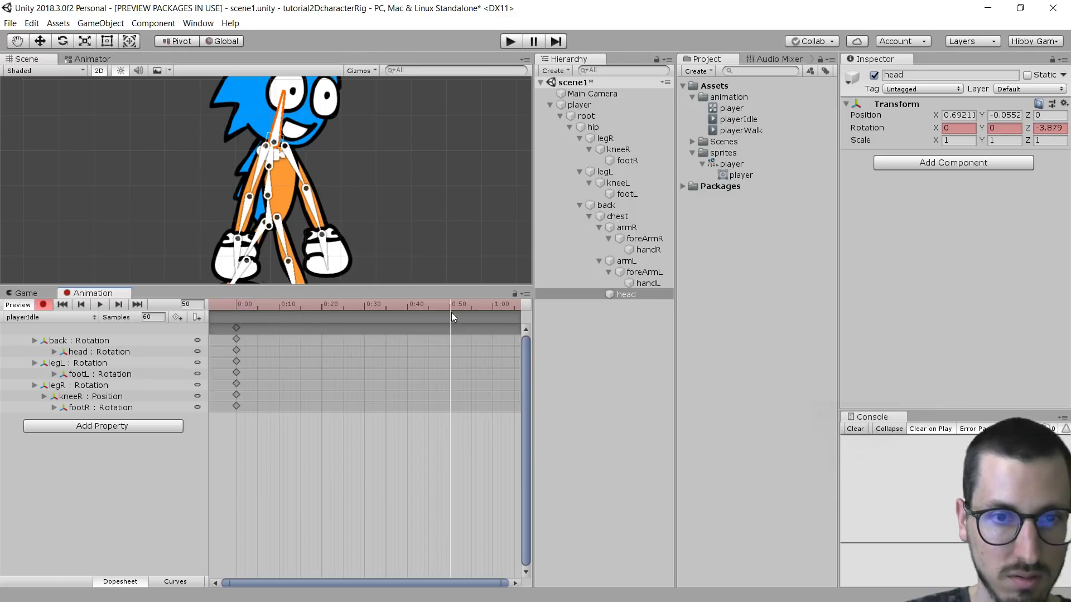
{"action": "right_click", "coordinate": [450, 329]}
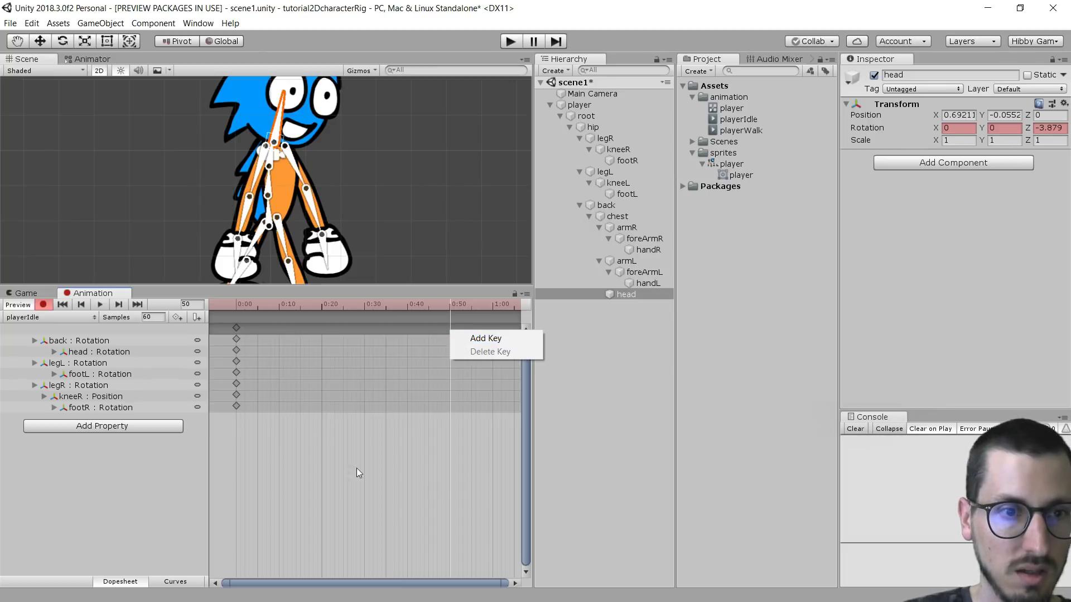
{"action": "left_click", "coordinate": [238, 326]}
{"action": "left_click", "coordinate": [236, 327]}
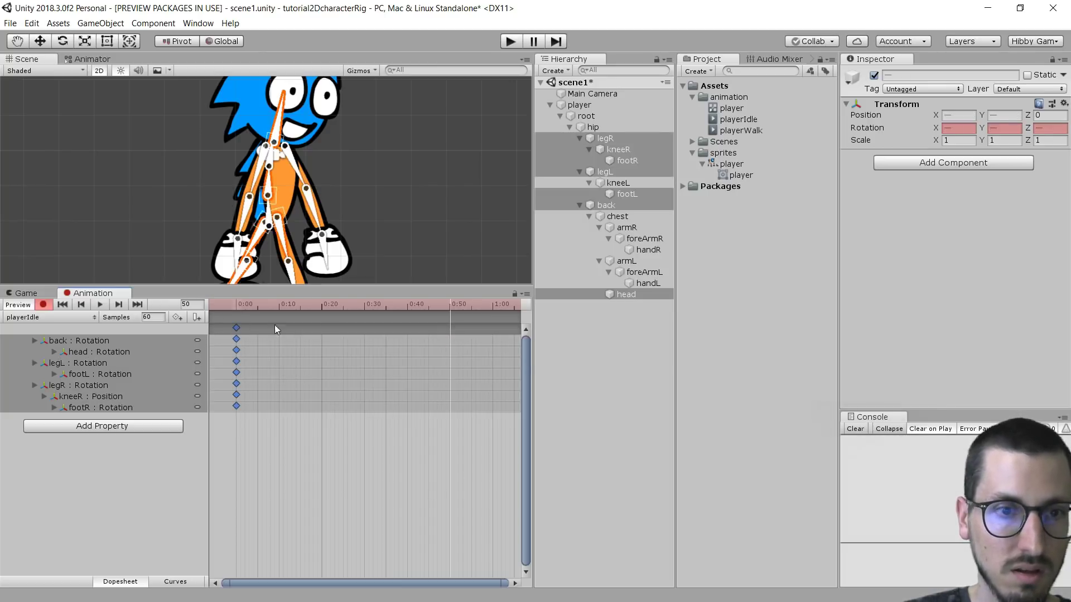
{"action": "right_click", "coordinate": [451, 329]}
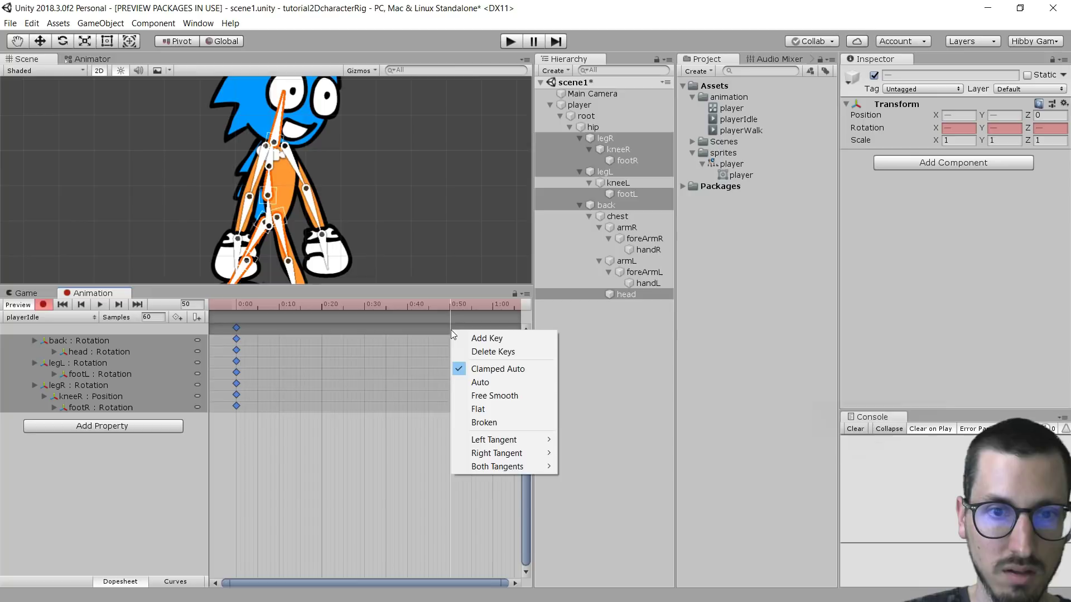
{"action": "left_click", "coordinate": [483, 338]}
Step: At frame 25, rotate the back to about 2.95 and the head to about -0.32 on Z, undoing a stray chest move
{"action": "left_click_drag", "start_coordinate": [444, 305], "coordinate": [343, 306]}
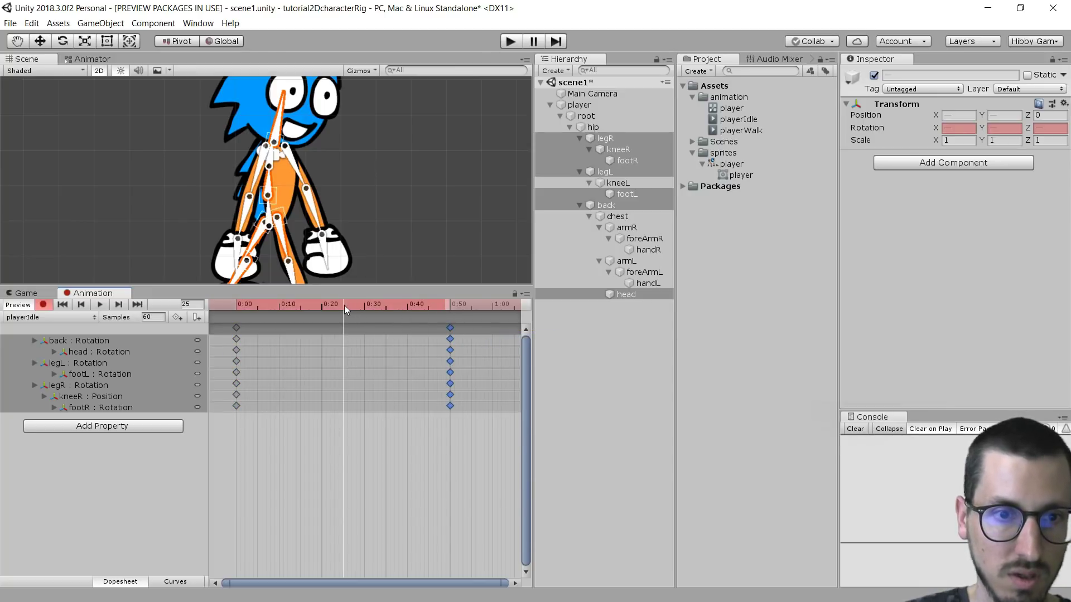
{"action": "left_click", "coordinate": [266, 180]}
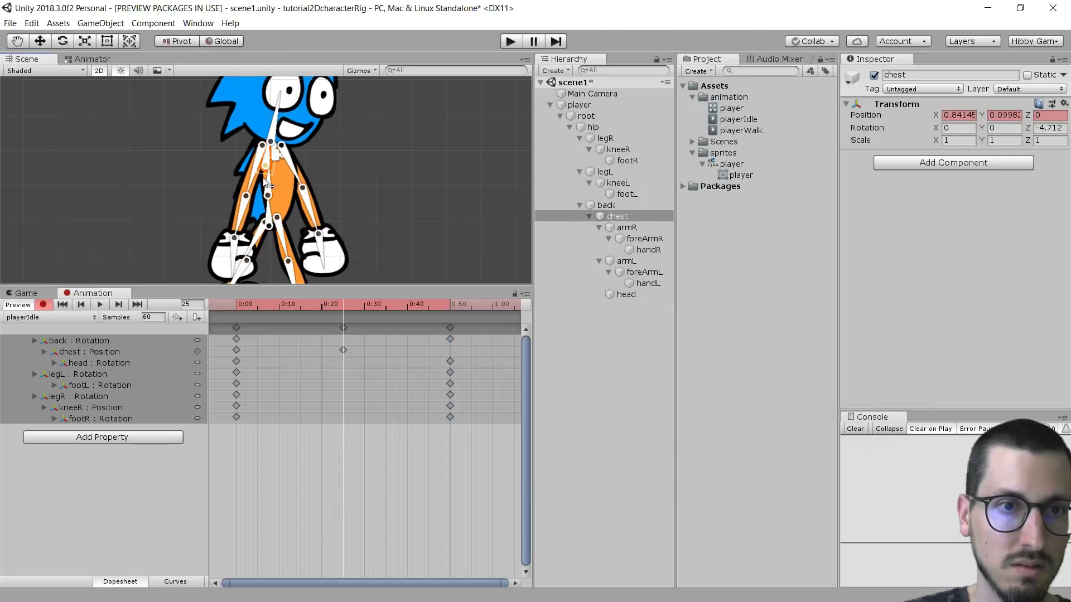
{"action": "key", "text": "ctrl+z"}
{"action": "left_click", "coordinate": [279, 229]}
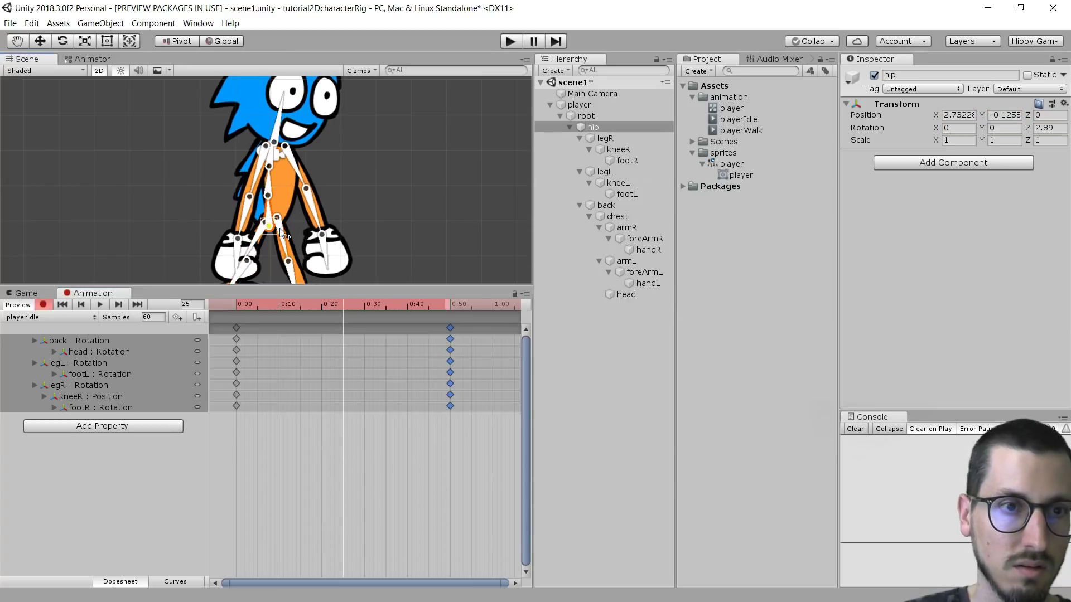
{"action": "left_click", "coordinate": [266, 178]}
{"action": "left_click", "coordinate": [267, 185]}
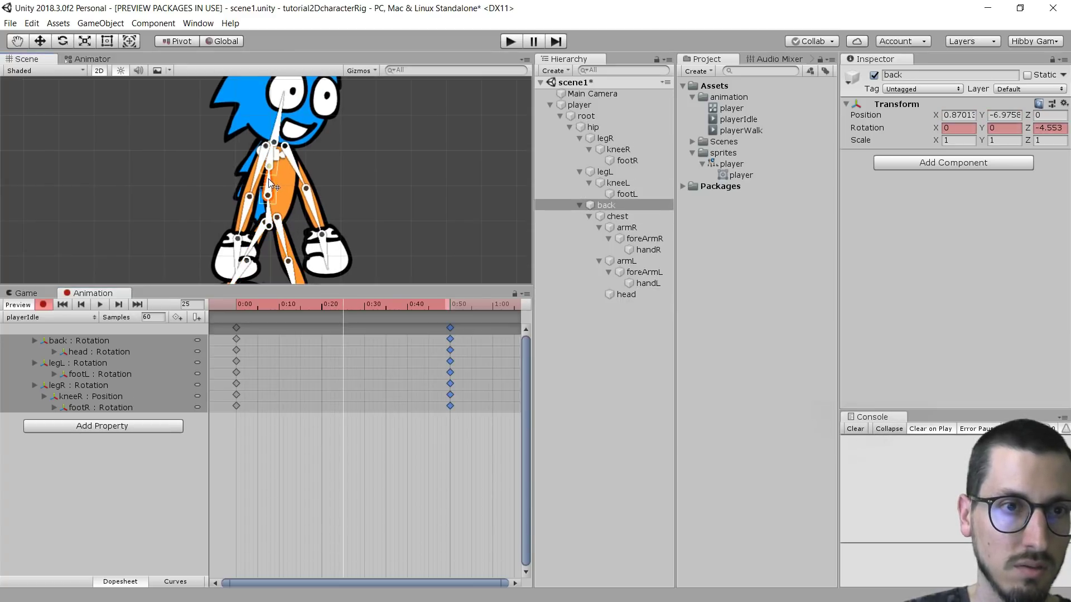
{"action": "left_click_drag", "start_coordinate": [269, 181], "coordinate": [264, 172]}
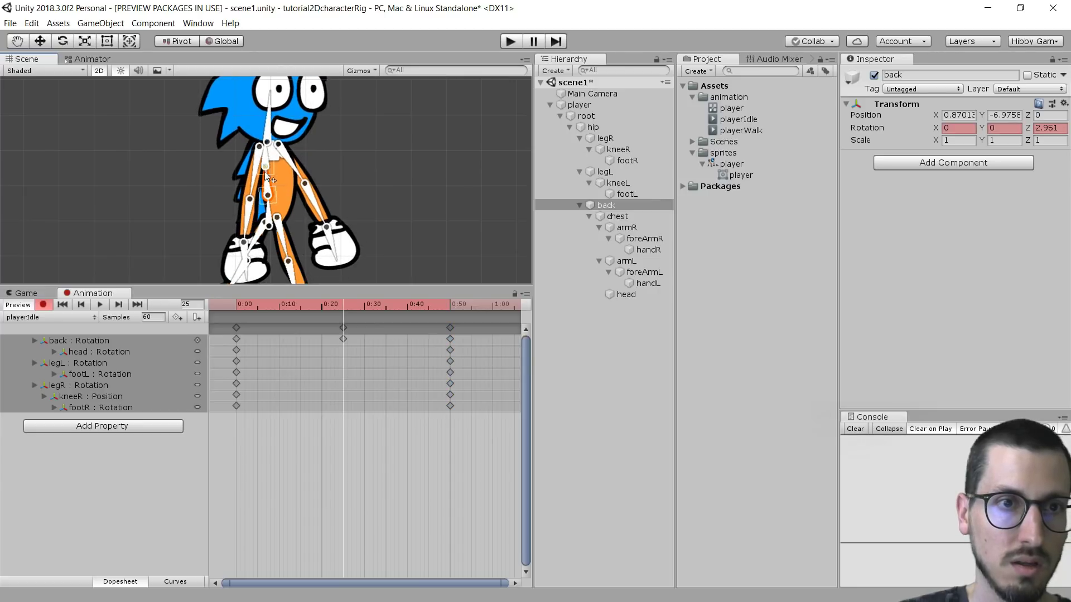
{"action": "left_click_drag", "start_coordinate": [268, 114], "coordinate": [266, 110]}
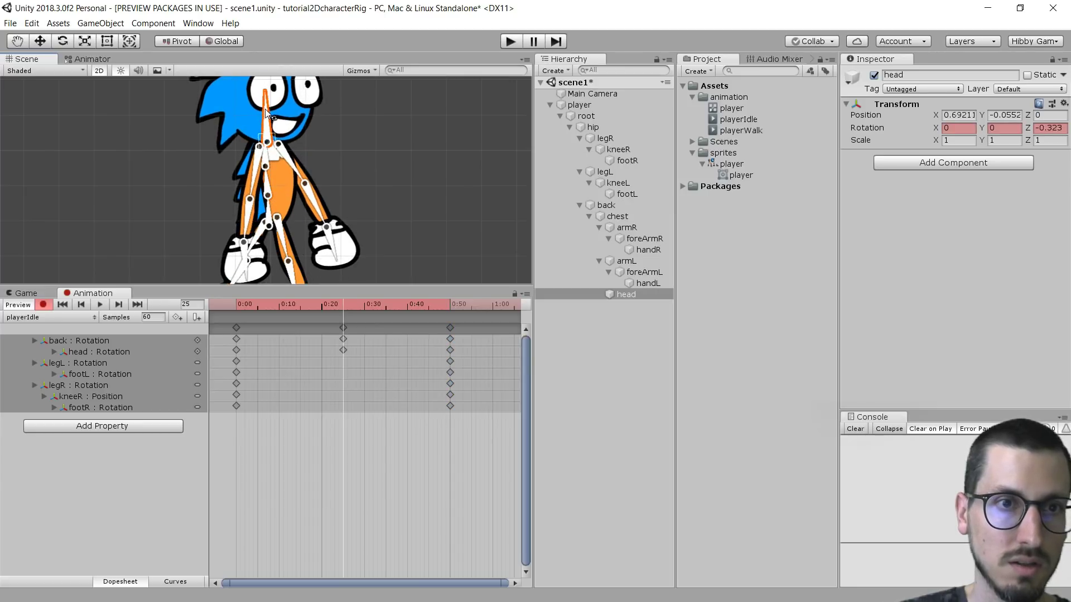
Step: At frame 25, rotate armR to about 163.35 and armL to about -149.89 on Z, and preview the clip
{"action": "left_click_drag", "start_coordinate": [295, 165], "coordinate": [252, 180]}
{"action": "scroll", "coordinate": [332, 175], "scroll_direction": "down", "scroll_amount": 3}
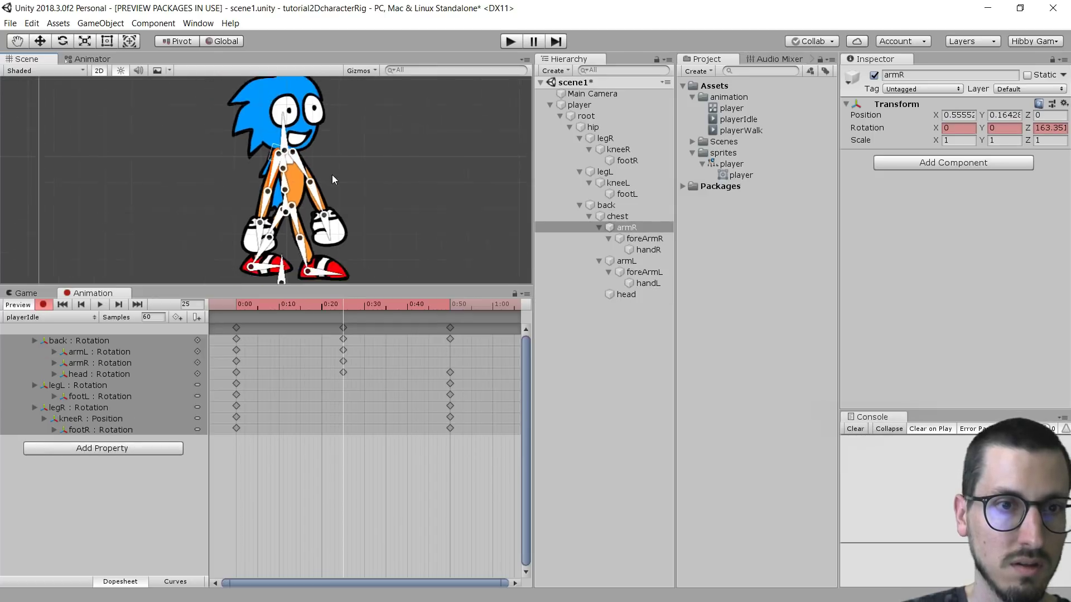
{"action": "left_click", "coordinate": [100, 304]}
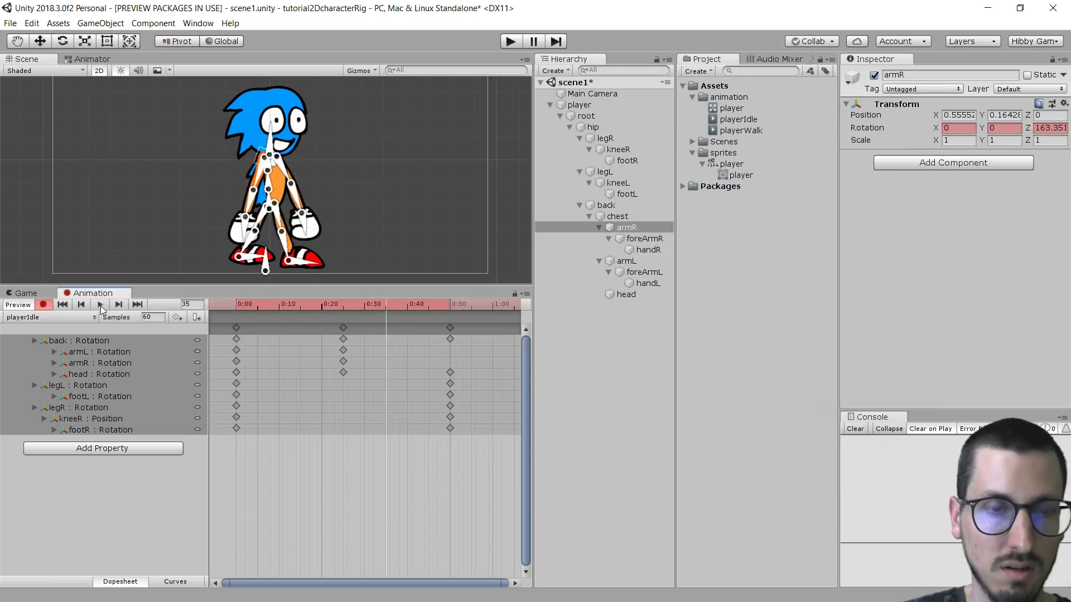
Step: Copy the armL and armR rotation keys from frame 0 to frame 50 and preview the playerIdle loop
{"action": "scroll", "coordinate": [353, 346], "scroll_direction": "down", "scroll_amount": 6}
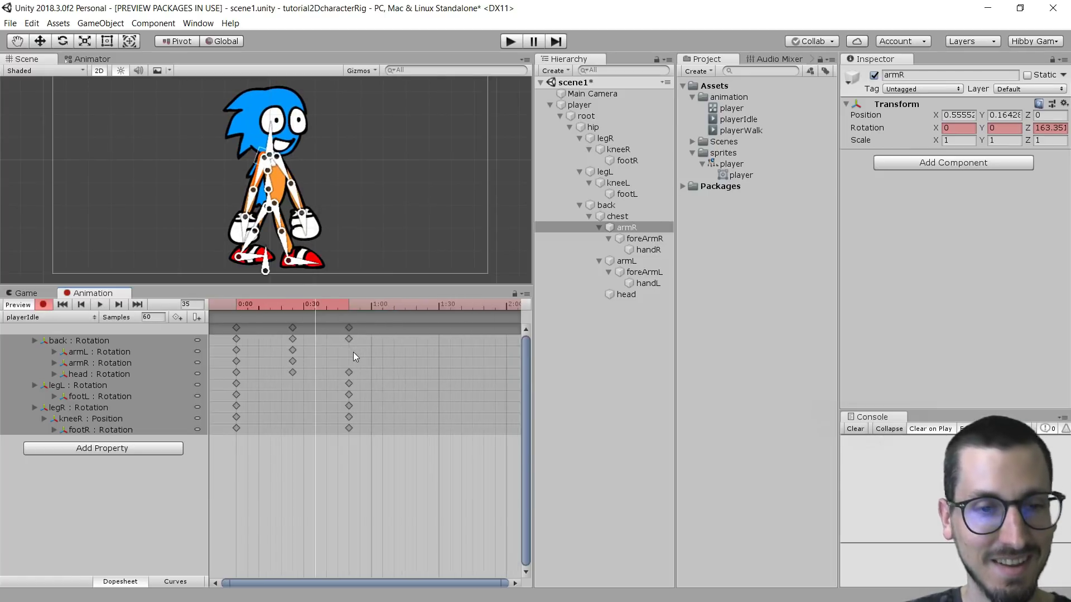
{"action": "left_click_drag", "start_coordinate": [450, 490], "coordinate": [217, 323]}
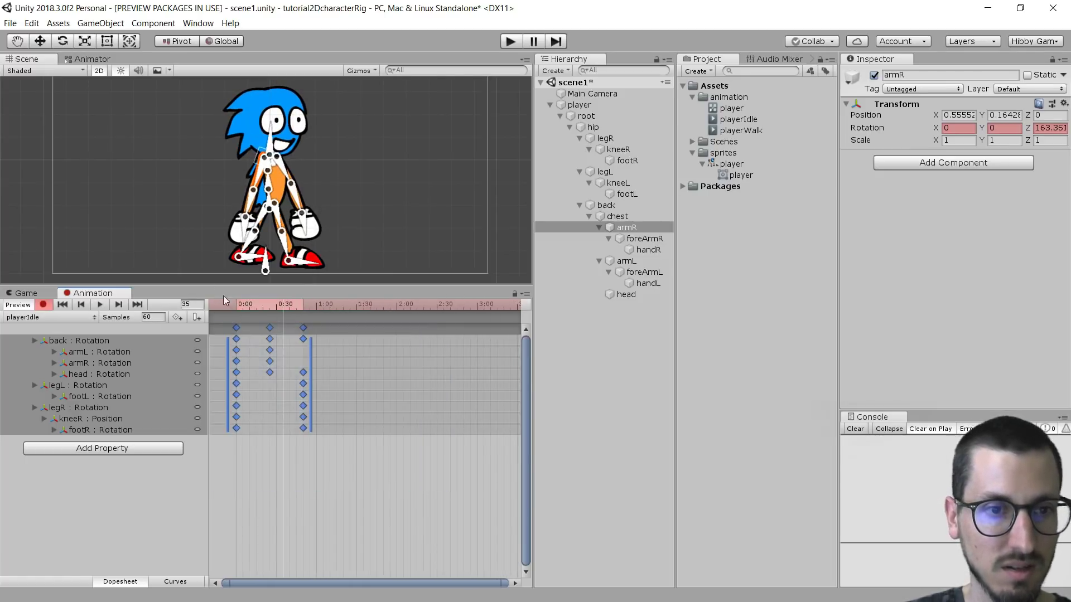
{"action": "left_click", "coordinate": [286, 431]}
{"action": "left_click", "coordinate": [236, 350]}
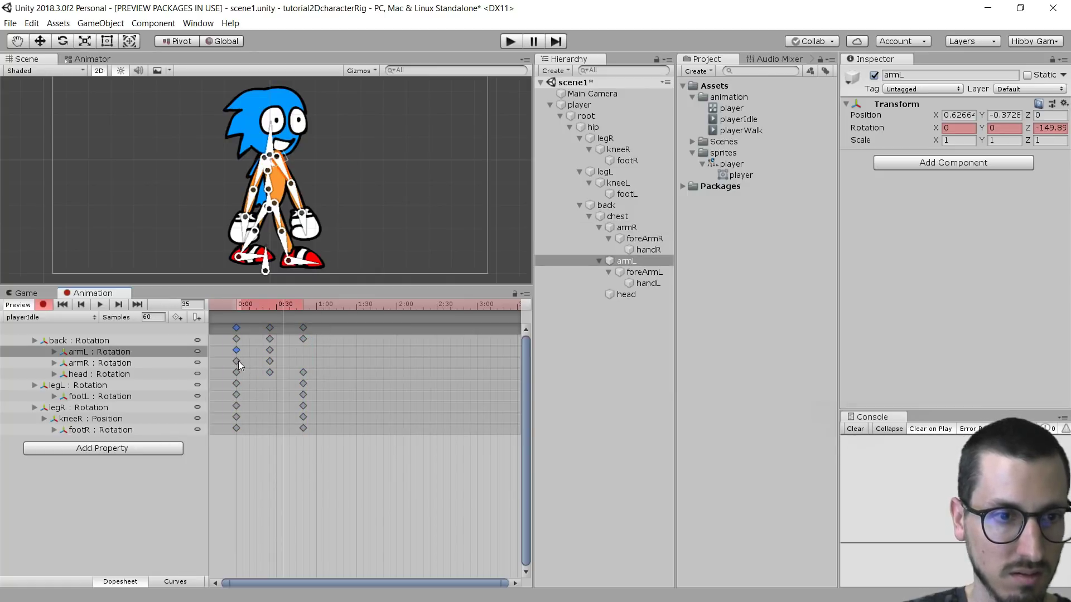
{"action": "left_click", "coordinate": [237, 361], "text": "shift"}
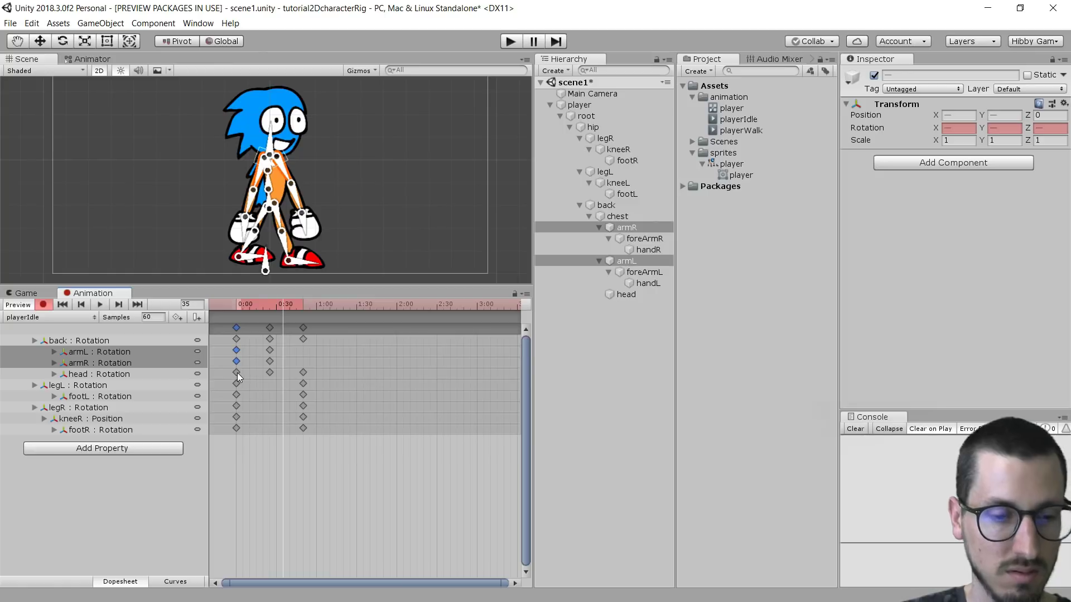
{"action": "left_click", "coordinate": [303, 303]}
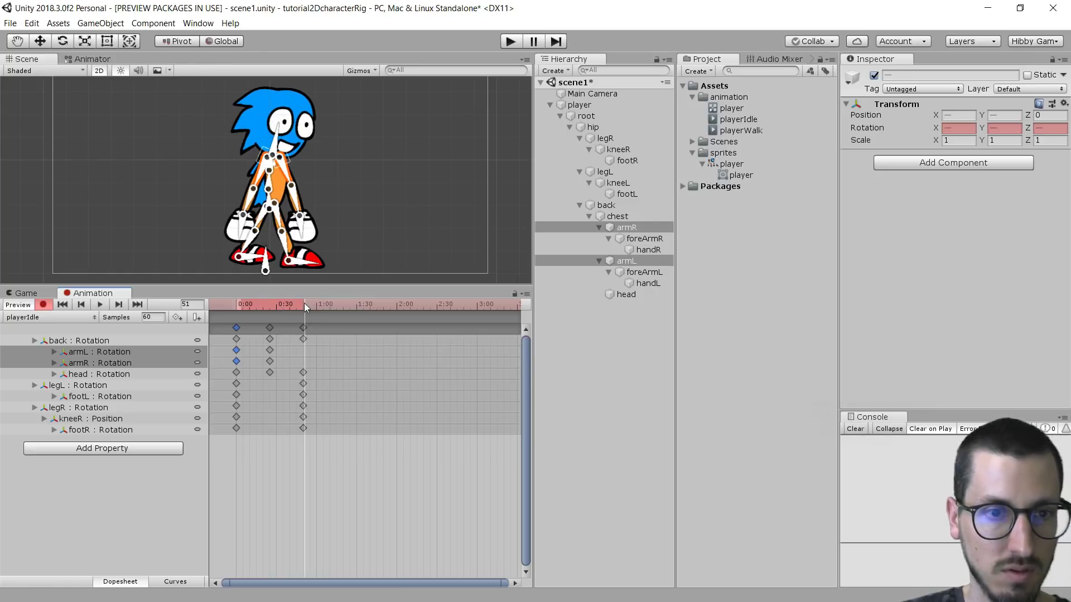
{"action": "key", "text": "ctrl+v"}
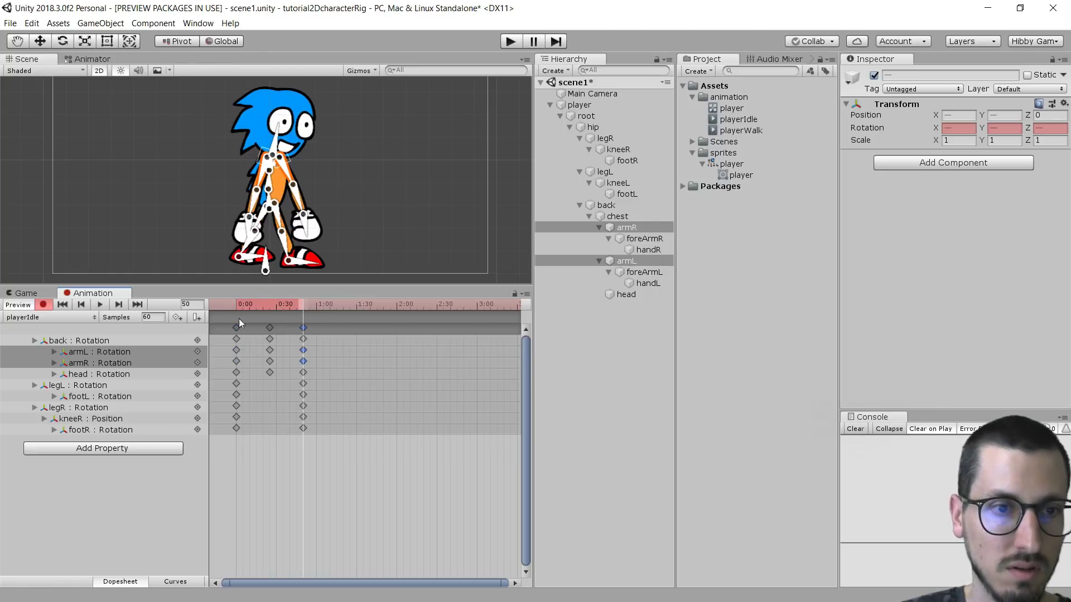
{"action": "left_click", "coordinate": [99, 304]}
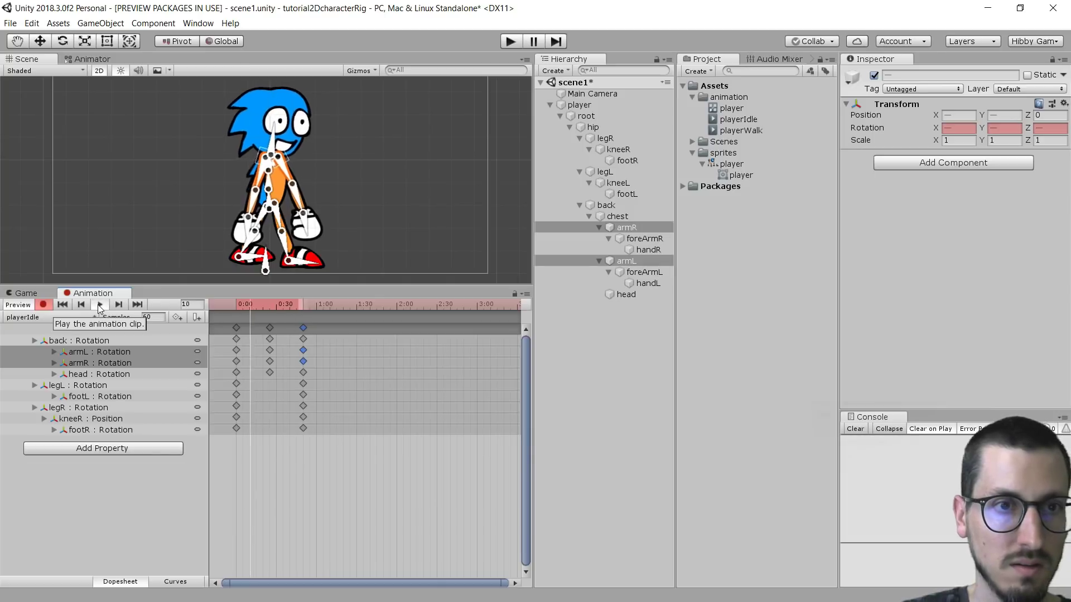
{"action": "left_click", "coordinate": [98, 305]}
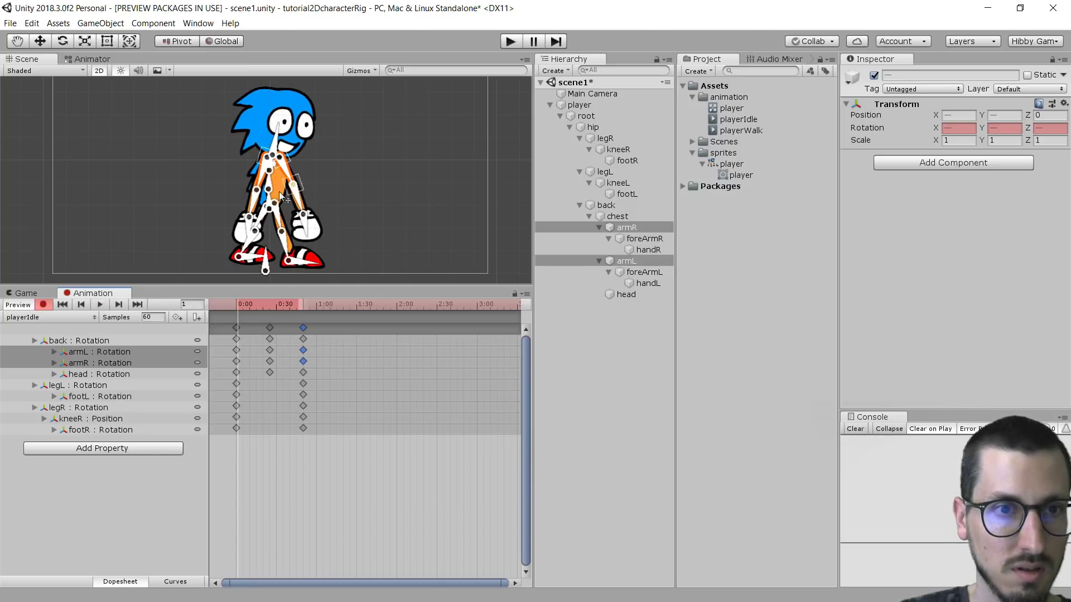
Step: At frame 25, rotate the back bone to about -2.253 on Z
{"action": "left_click_drag", "start_coordinate": [271, 307], "coordinate": [270, 306]}
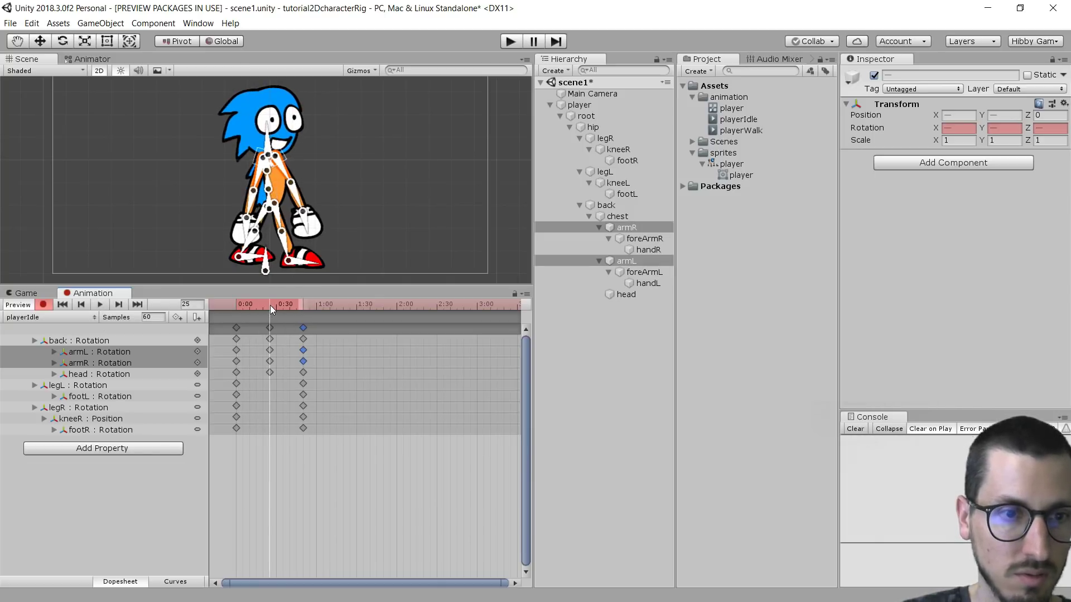
{"action": "left_click", "coordinate": [269, 182]}
{"action": "scroll", "coordinate": [266, 173], "scroll_direction": "up", "scroll_amount": 4}
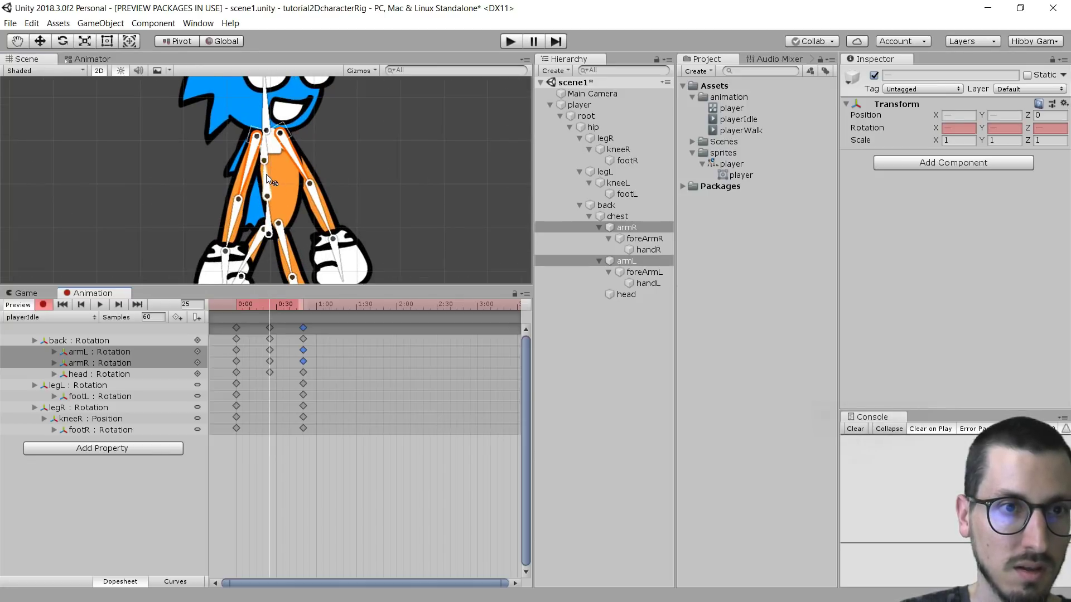
{"action": "scroll", "coordinate": [290, 191], "scroll_direction": "down", "scroll_amount": 4}
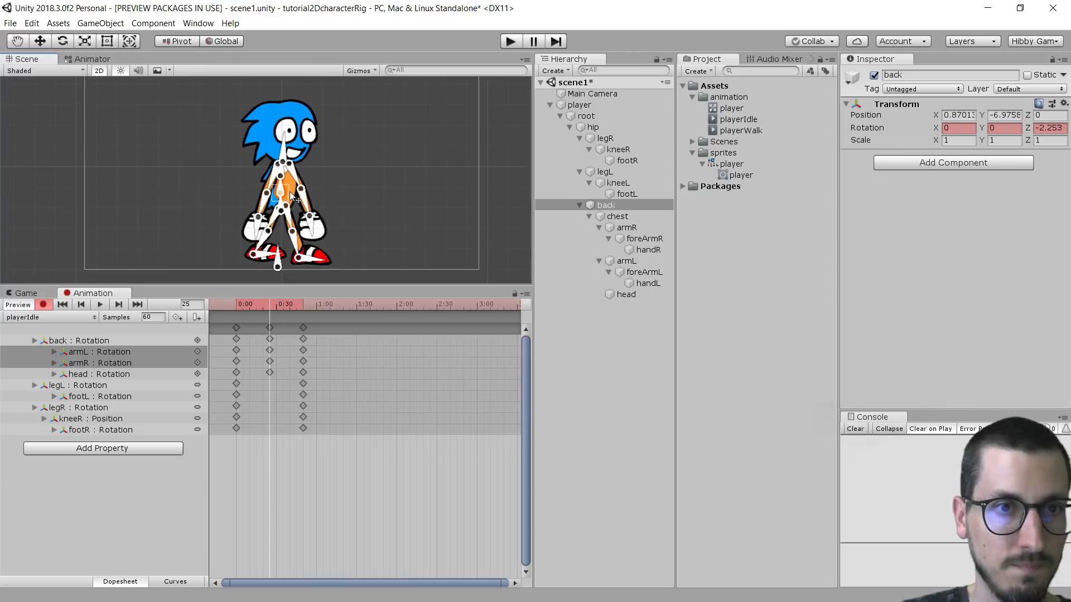
Step: Stretch all playerIdle keyframes so the clip ends at 2:54, and preview the slower animation
{"action": "left_click_drag", "start_coordinate": [373, 477], "coordinate": [195, 269]}
{"action": "left_click_drag", "start_coordinate": [313, 363], "coordinate": [477, 362]}
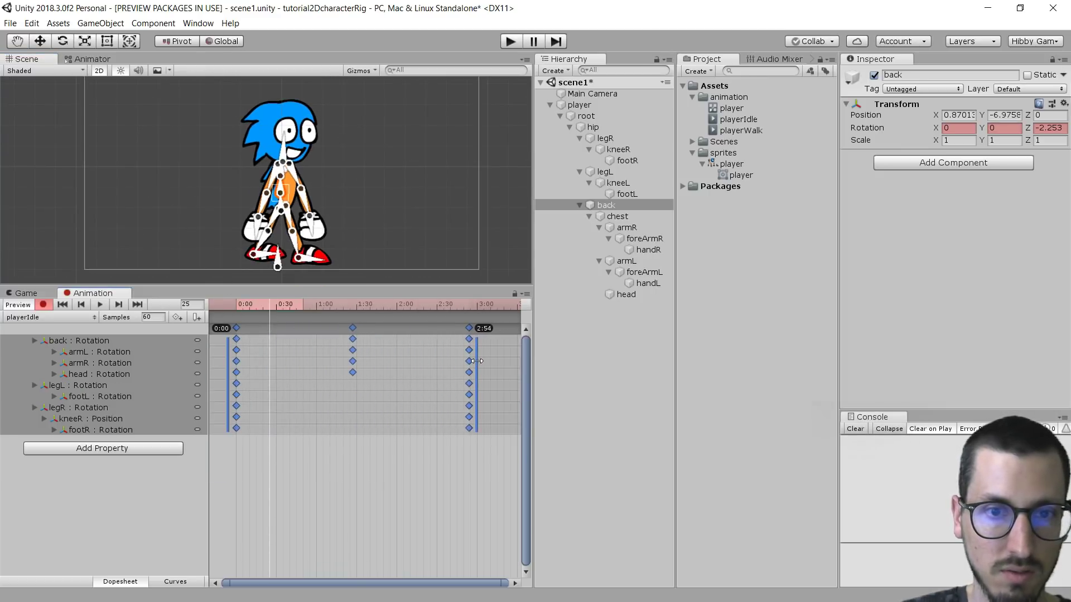
{"action": "left_click", "coordinate": [363, 460]}
{"action": "left_click", "coordinate": [100, 304]}
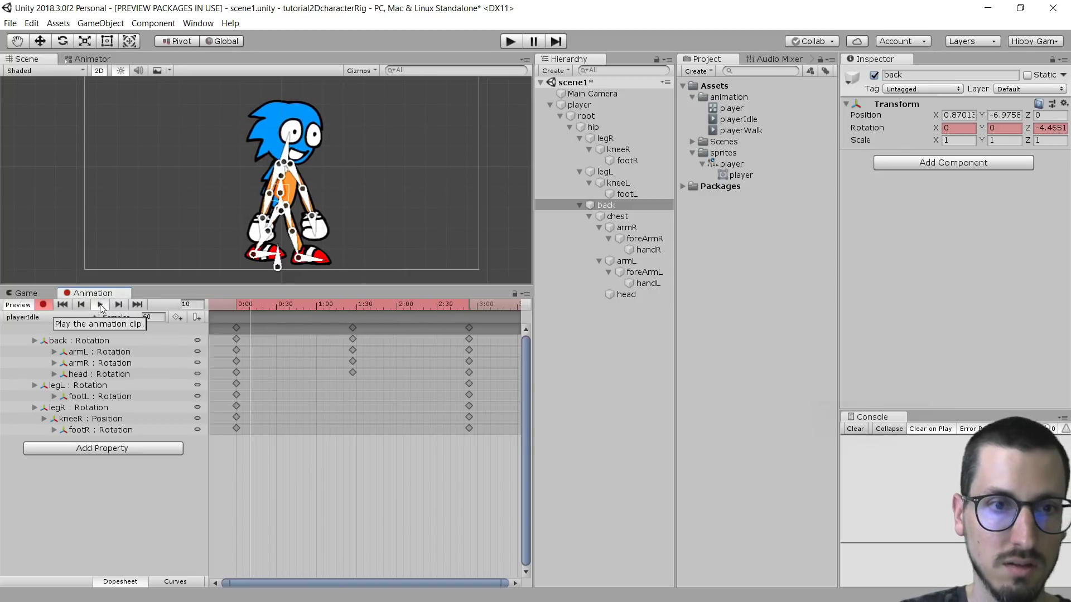
{"action": "left_click", "coordinate": [100, 303]}
Step: Shift the middle and final keyframes earlier, to frames 45 and 132, and preview the timing
{"action": "left_click_drag", "start_coordinate": [483, 466], "coordinate": [296, 324]}
{"action": "left_click", "coordinate": [345, 484]}
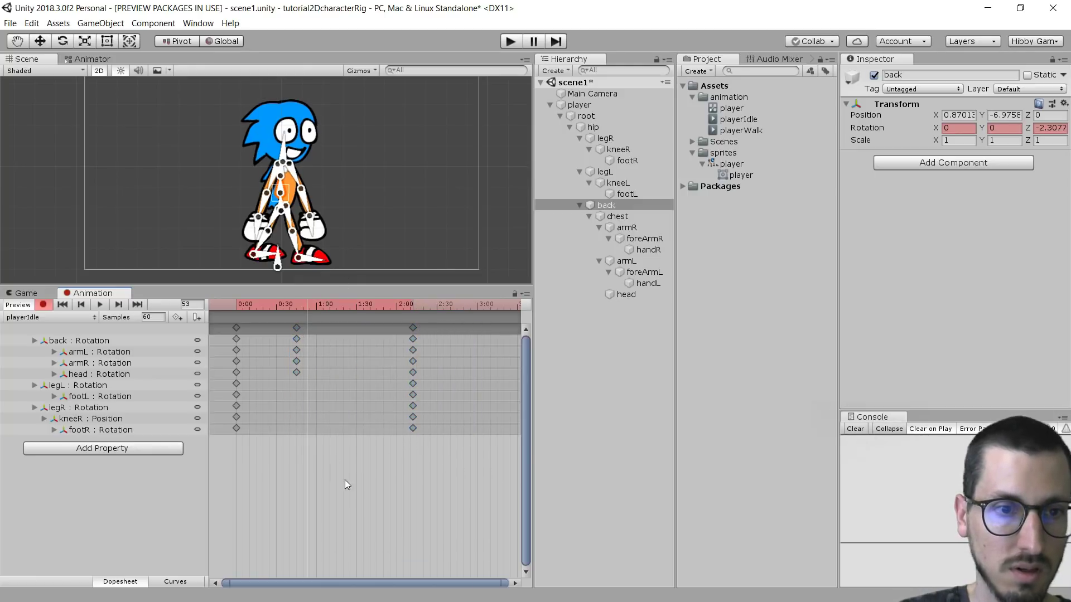
{"action": "left_click", "coordinate": [100, 304]}
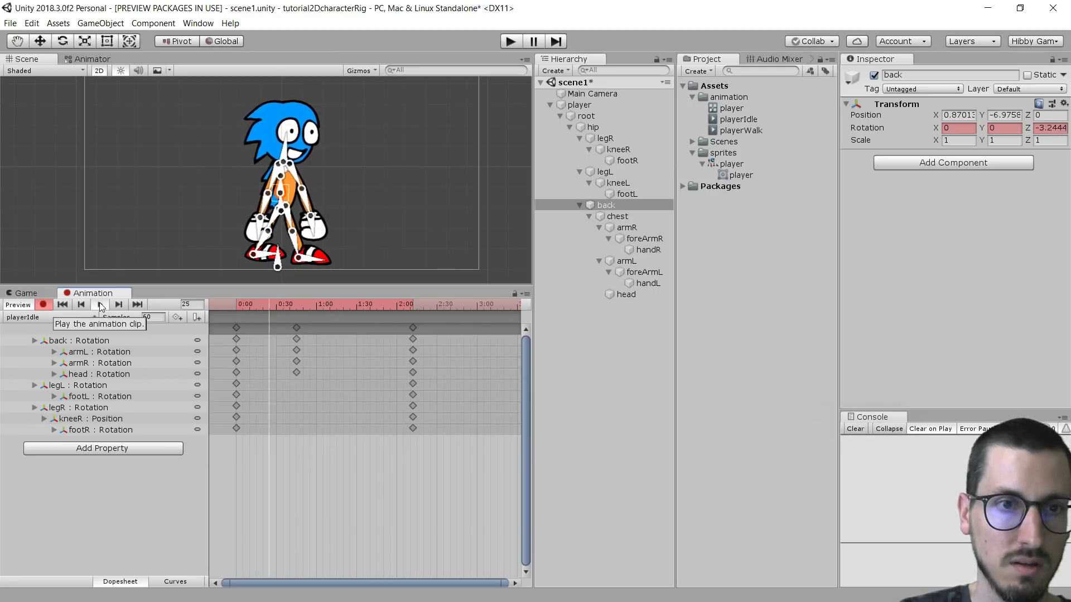
{"action": "left_click", "coordinate": [99, 304]}
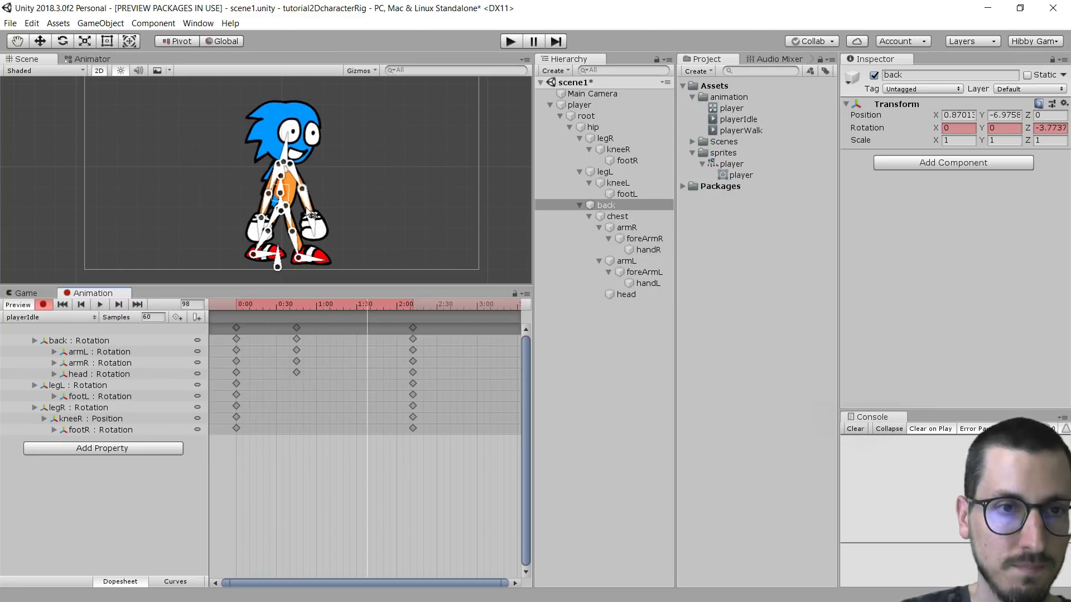
Step: Lower the back and chest bones slightly at frame 45, and copy their frame 0 position keys to frame 132
{"action": "left_click", "coordinate": [296, 304]}
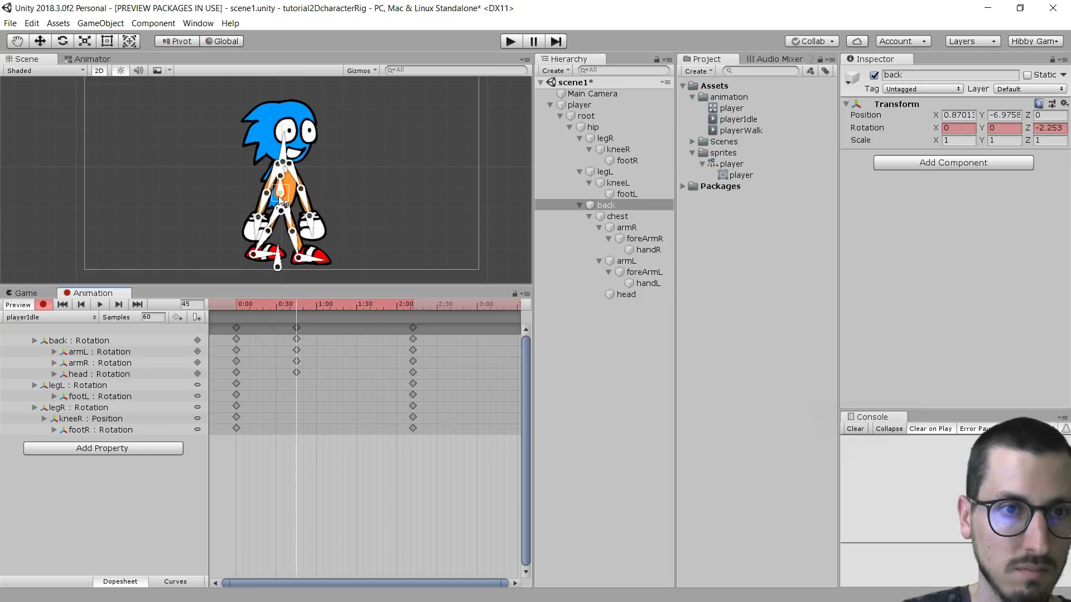
{"action": "left_click_drag", "start_coordinate": [279, 197], "coordinate": [282, 191]}
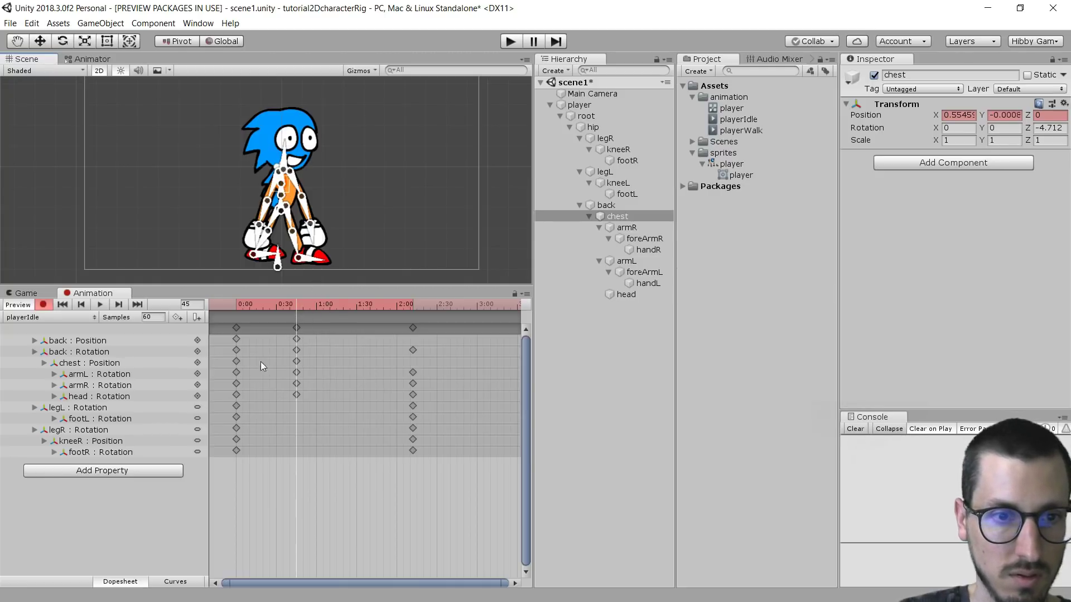
{"action": "left_click", "coordinate": [237, 361]}
{"action": "left_click", "coordinate": [236, 338], "text": "shift"}
{"action": "key", "text": "ctrl+c"}
{"action": "left_click", "coordinate": [413, 304]}
{"action": "key", "text": "ctrl+v"}
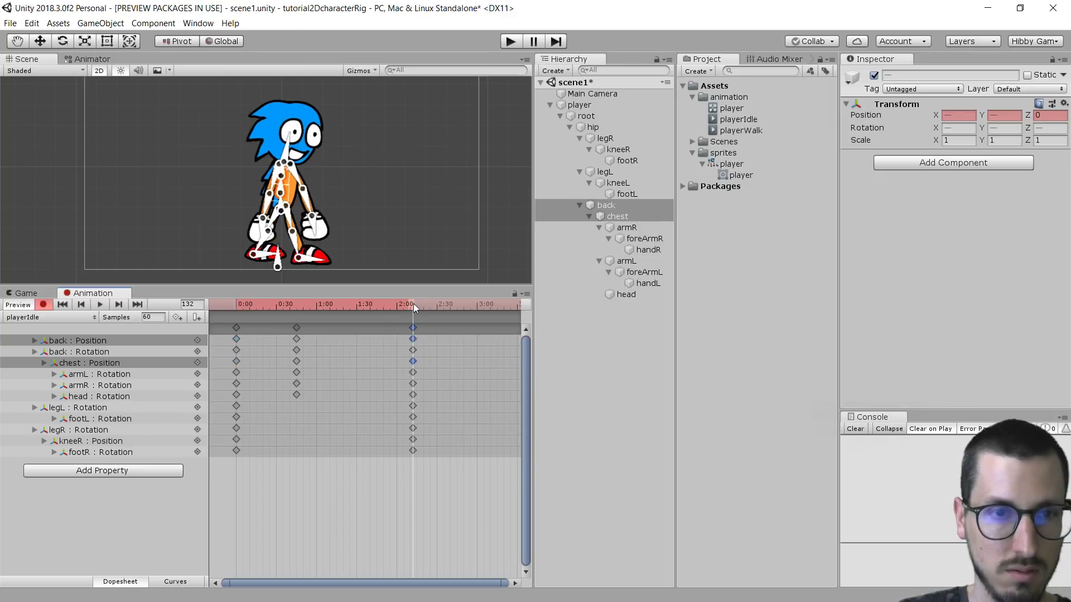
Step: Preview the playerIdle clip, test it in play mode, and return to the editor with a taller Scene view
{"action": "left_click", "coordinate": [100, 304]}
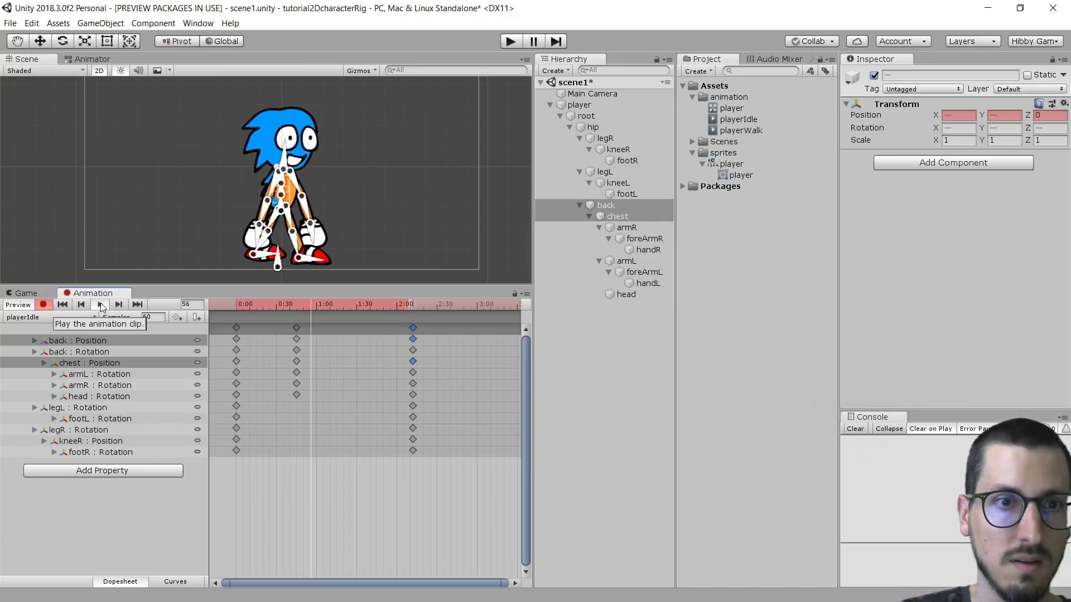
{"action": "scroll", "coordinate": [259, 187], "scroll_direction": "up", "scroll_amount": 1}
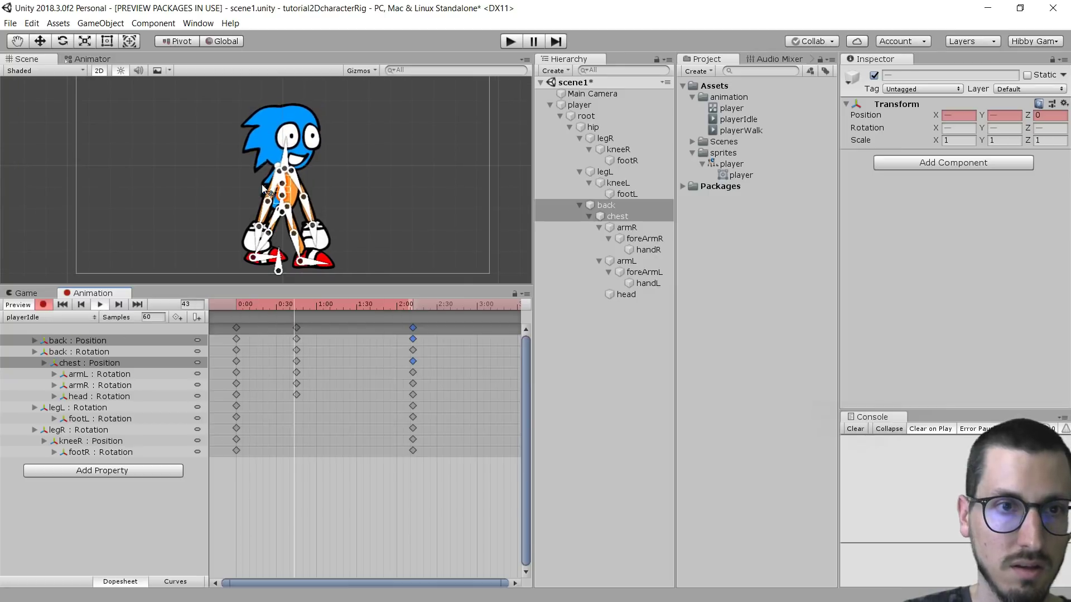
{"action": "left_click", "coordinate": [509, 41]}
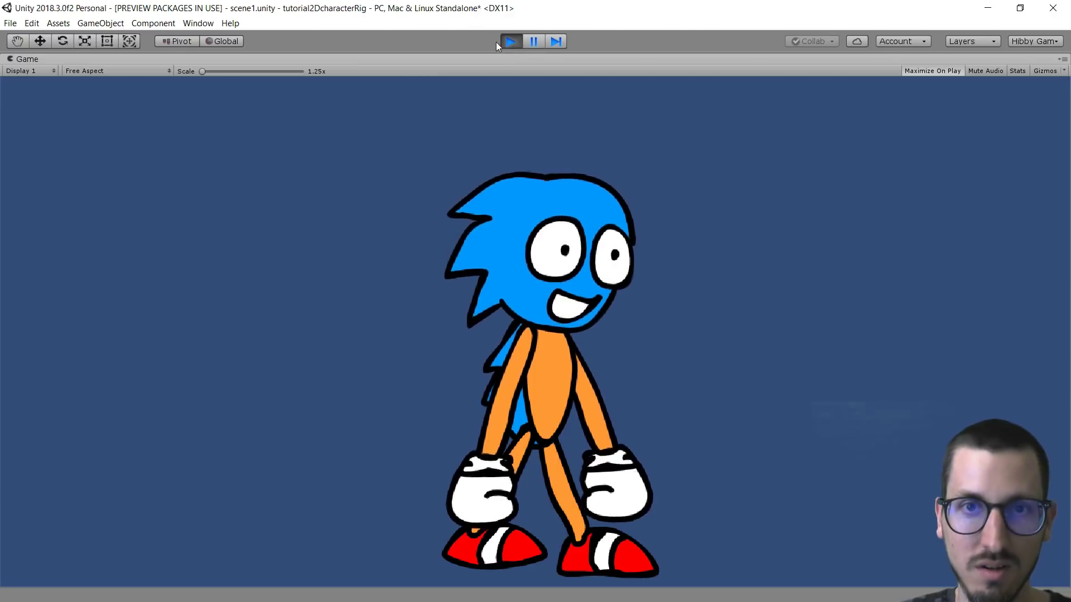
{"action": "left_click", "coordinate": [511, 40]}
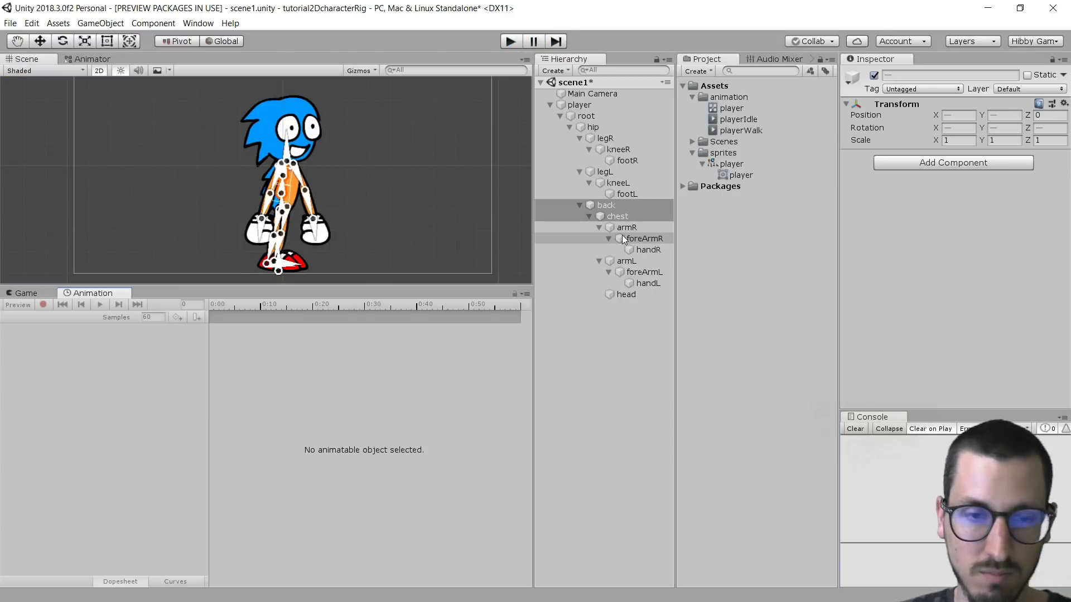
{"action": "left_click_drag", "start_coordinate": [356, 286], "coordinate": [326, 337]}
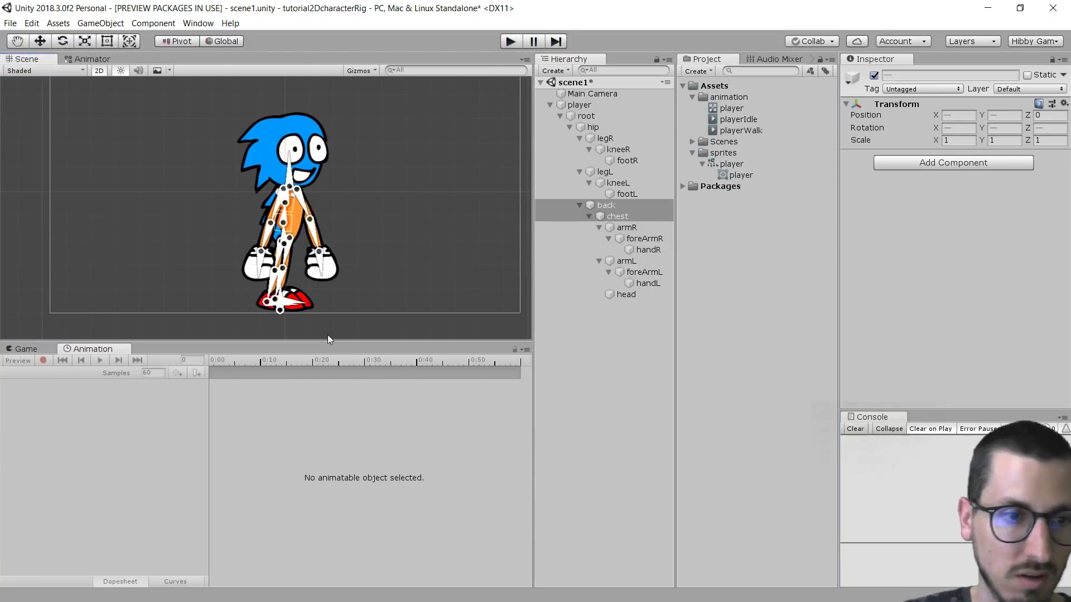